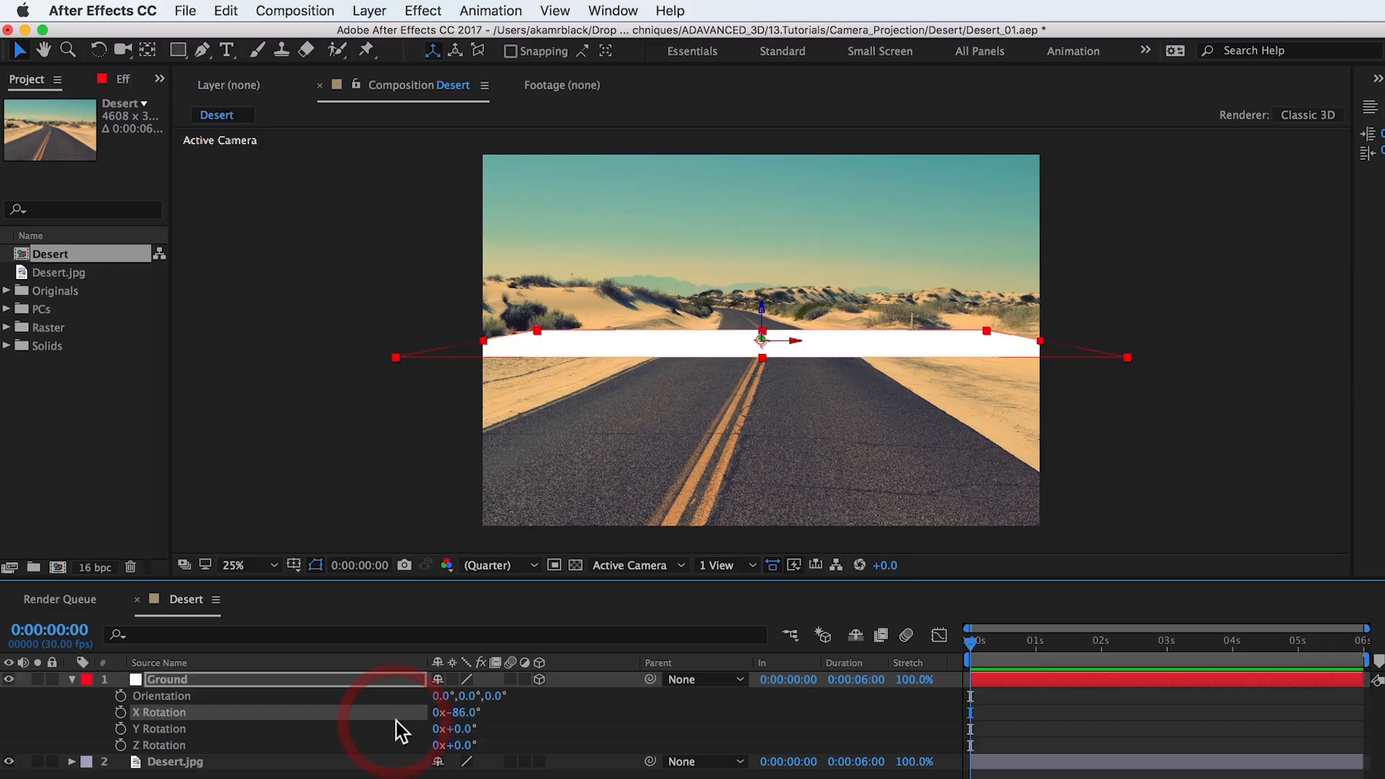
Step: Create a two-node camera layer with the 50mm preset
left_click(374, 9)
mouse_move(383, 33)
left_click(659, 94)
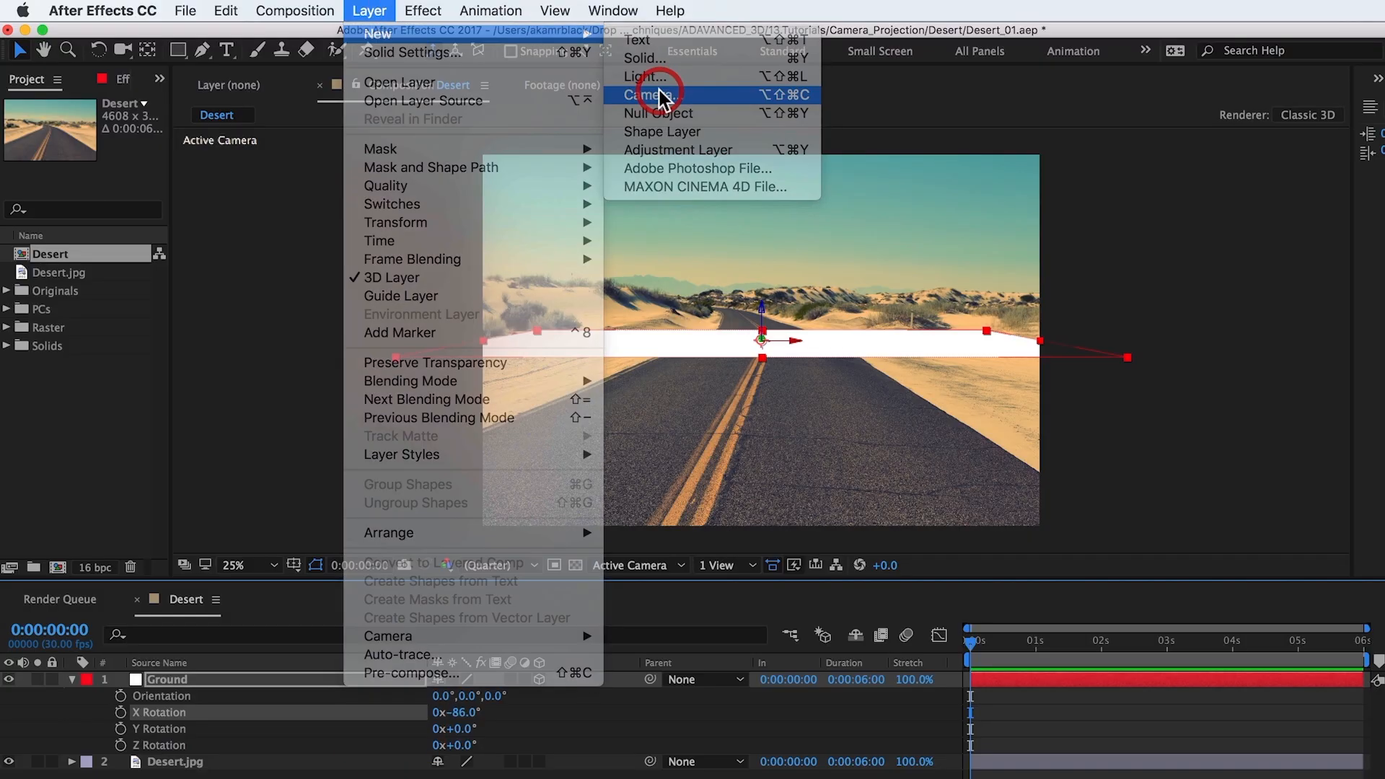
left_click(685, 266)
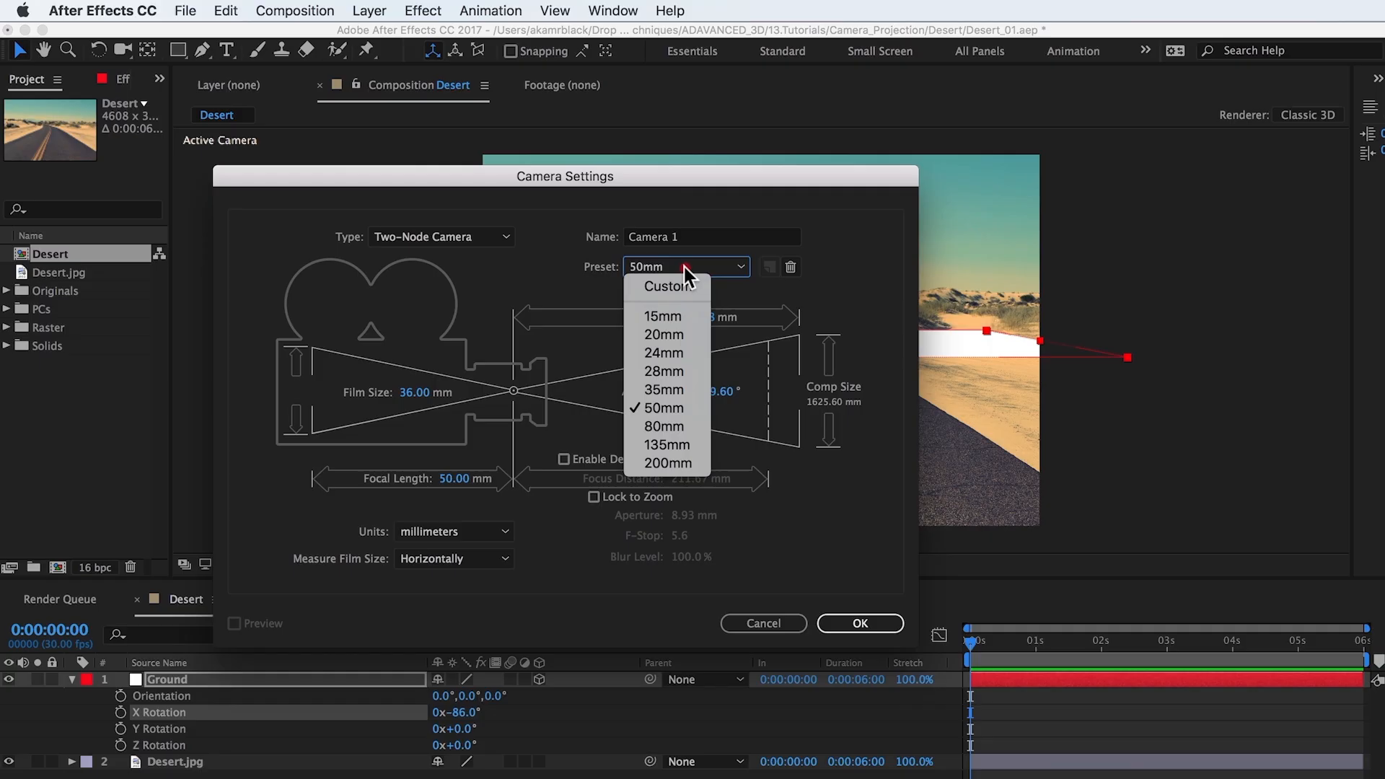
left_click(681, 411)
left_click(860, 621)
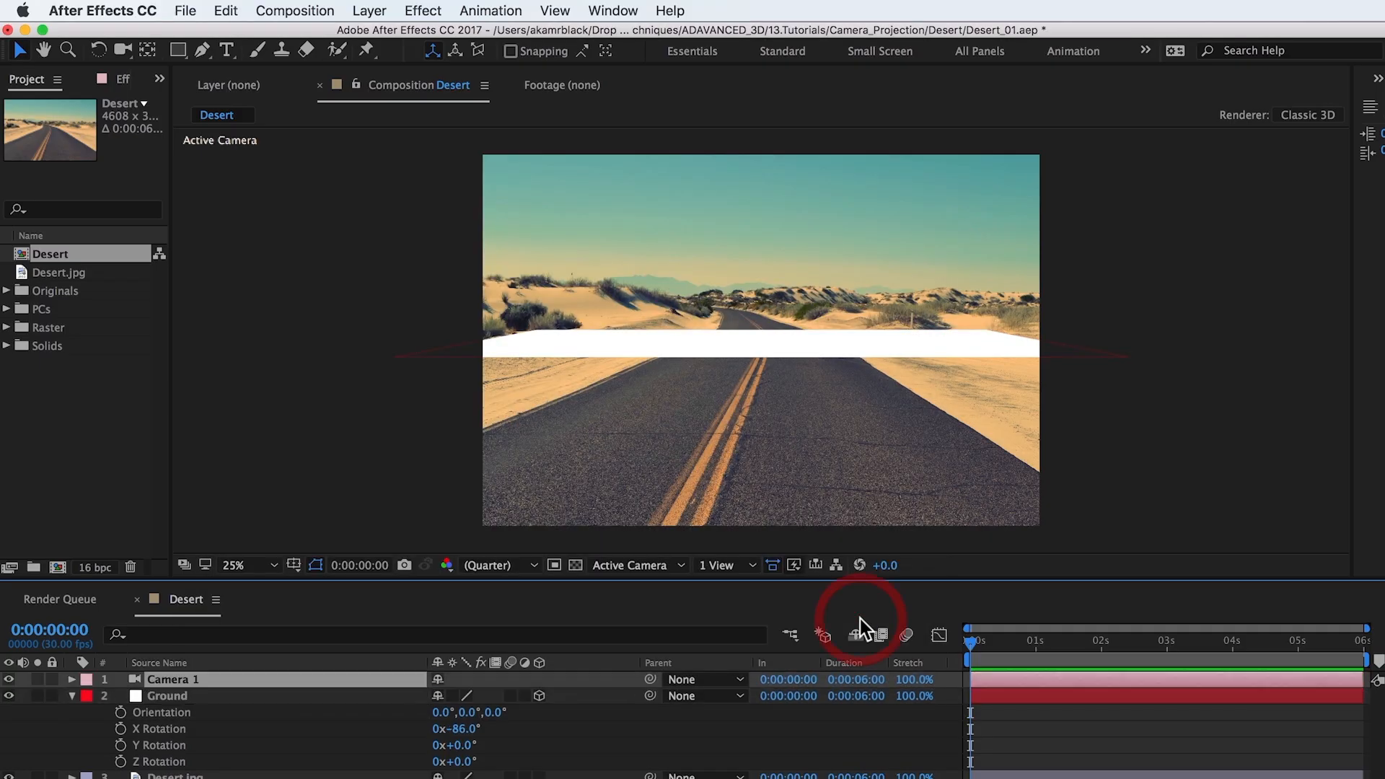
Step: Apply the Grid effect to the Ground layer
left_click(328, 697)
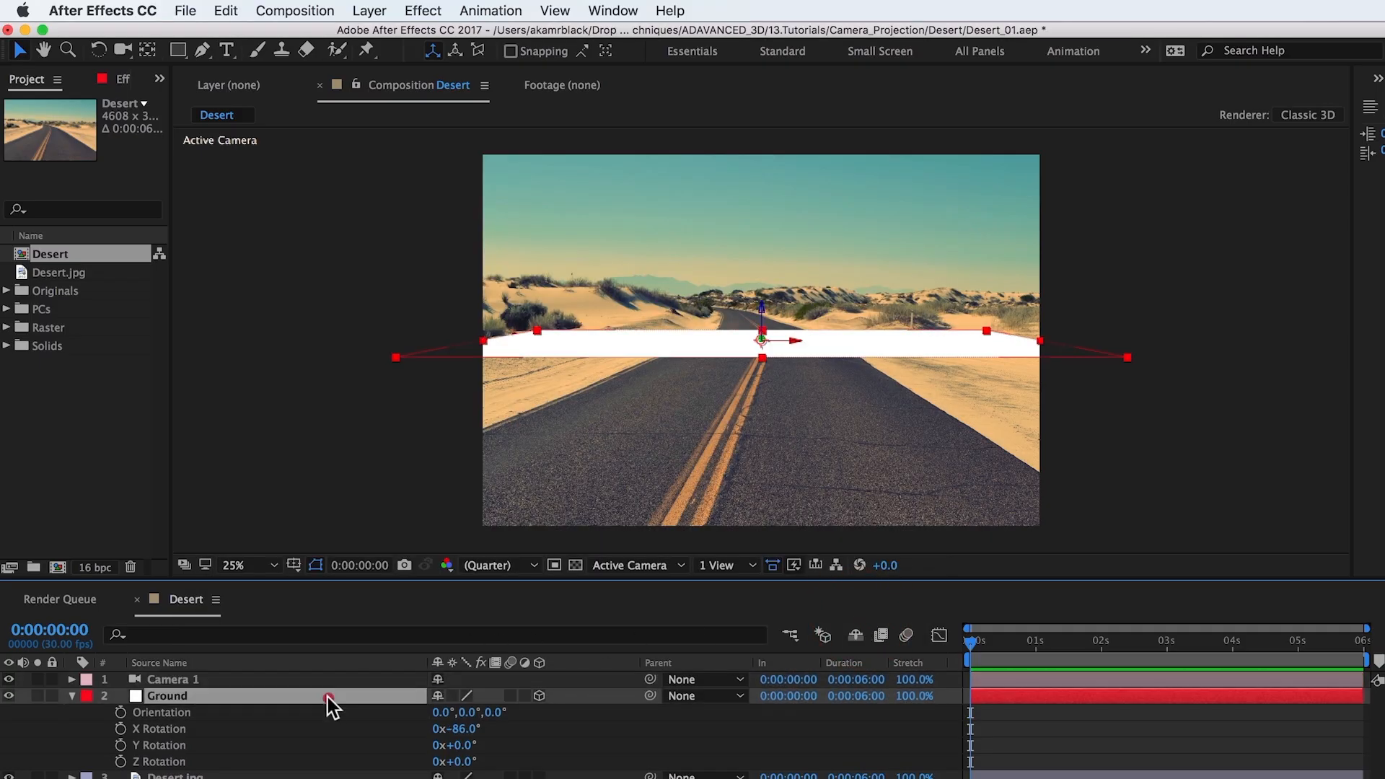
left_click(423, 10)
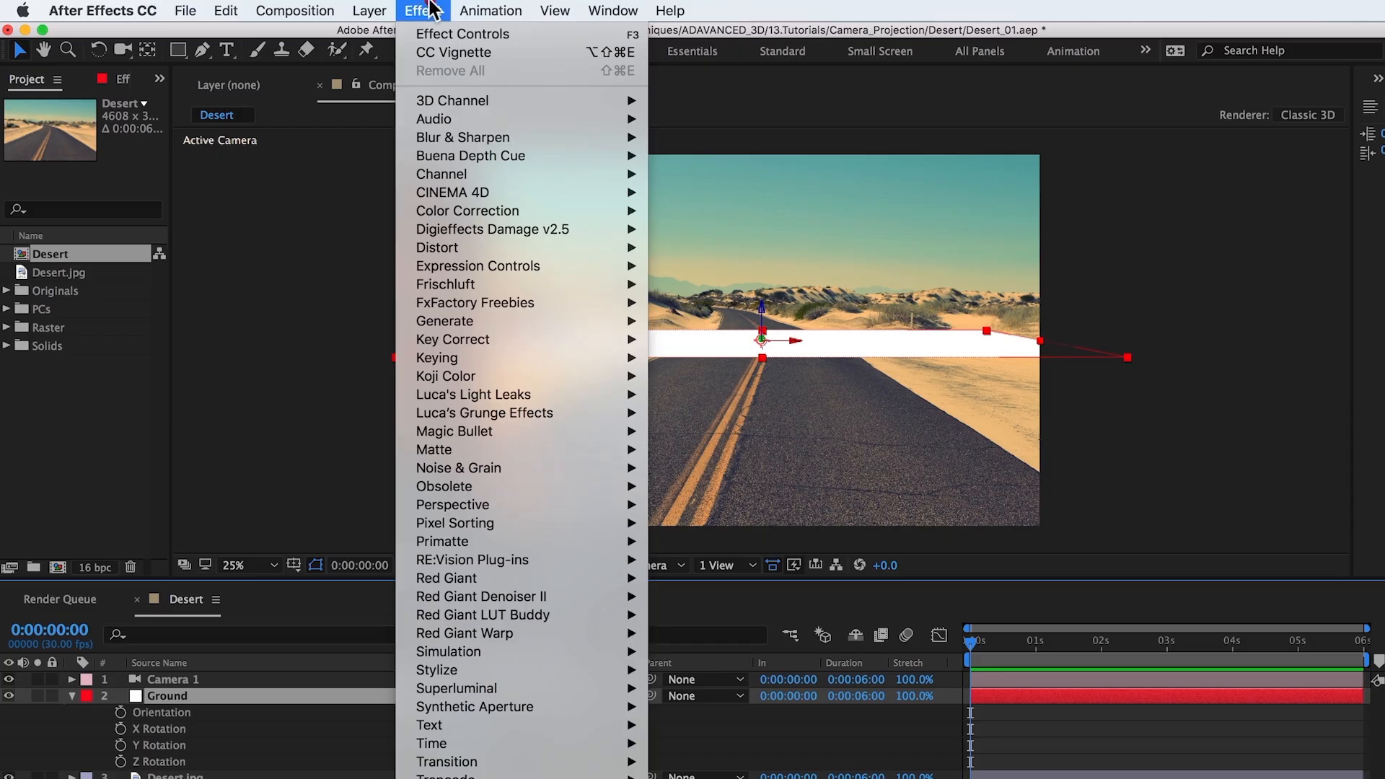
mouse_move(438, 106)
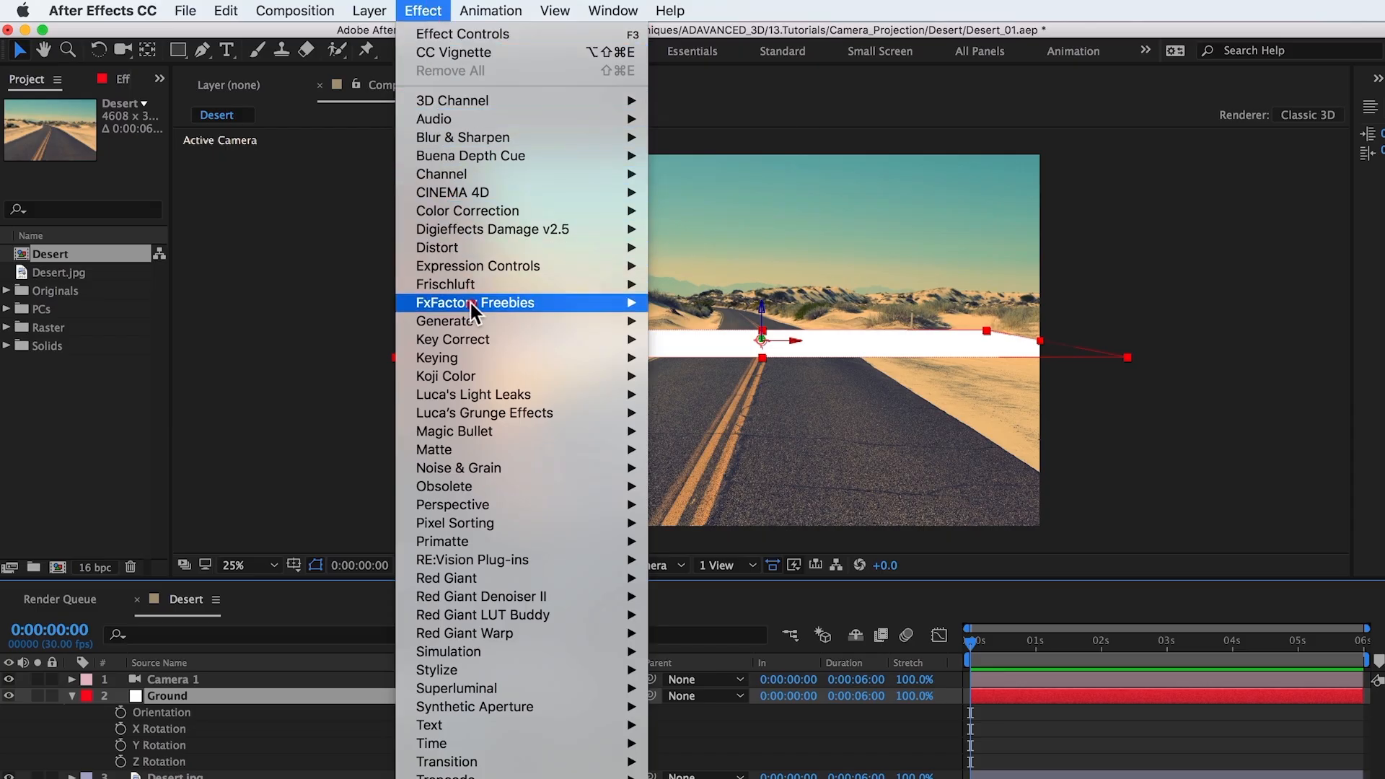
mouse_move(470, 321)
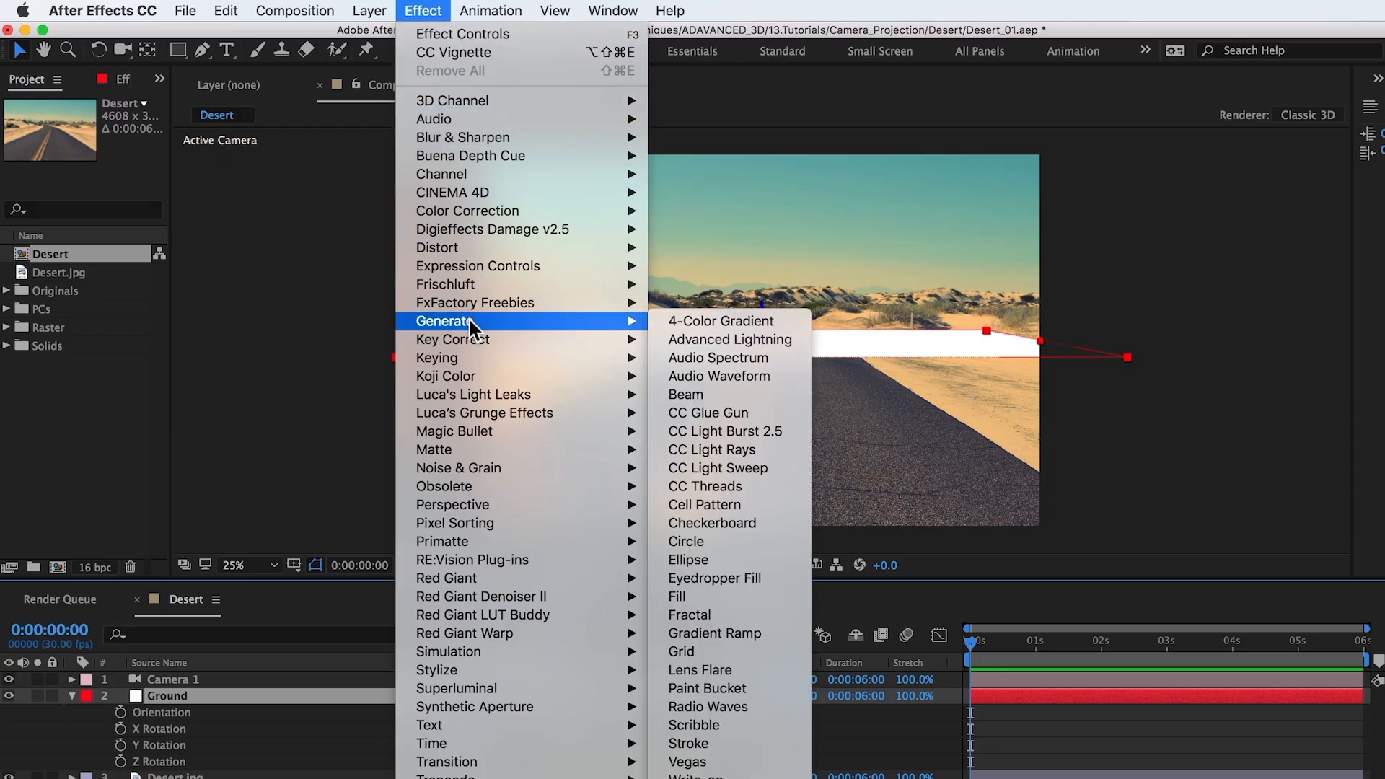
left_click(712, 649)
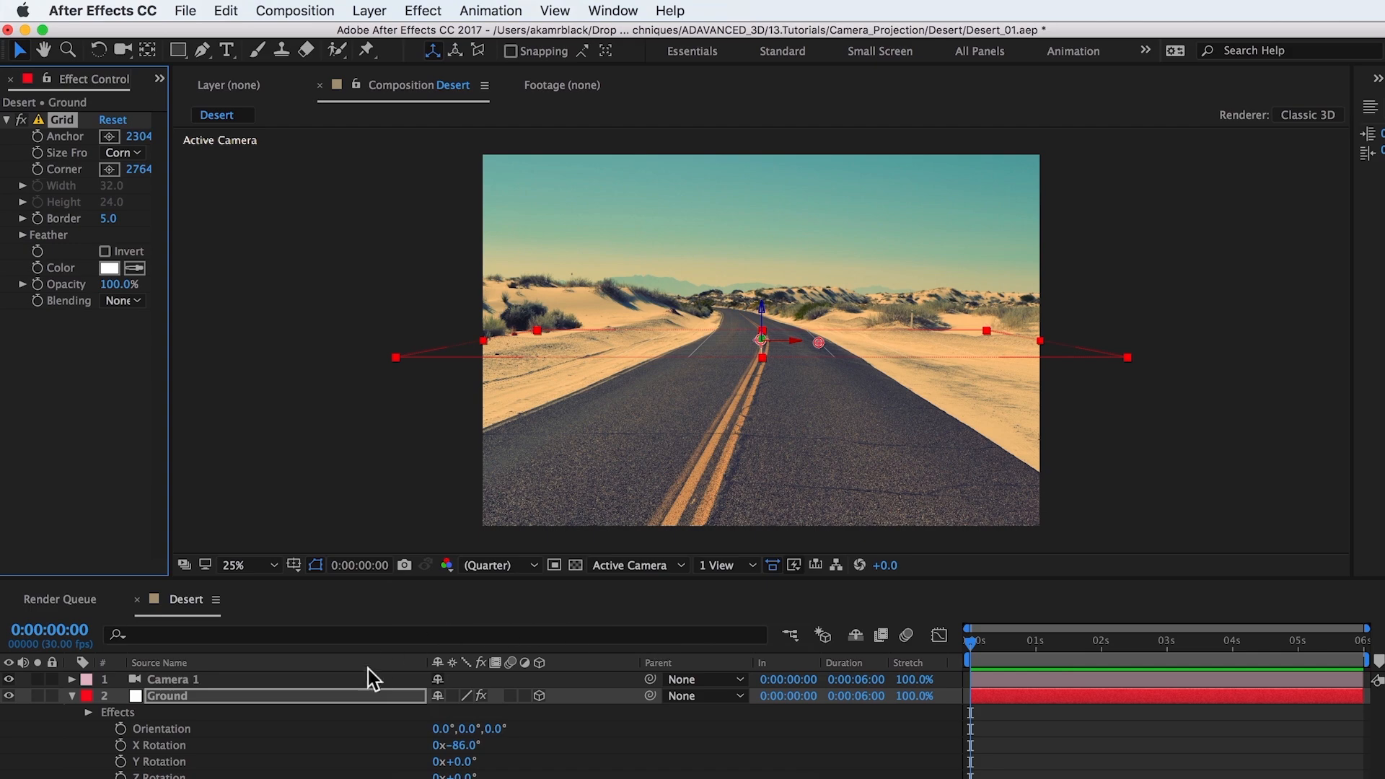
Step: Unlink the Ground layer's scale proportions and stretch it to 214, 575, 214%
left_click(360, 697)
key("s")
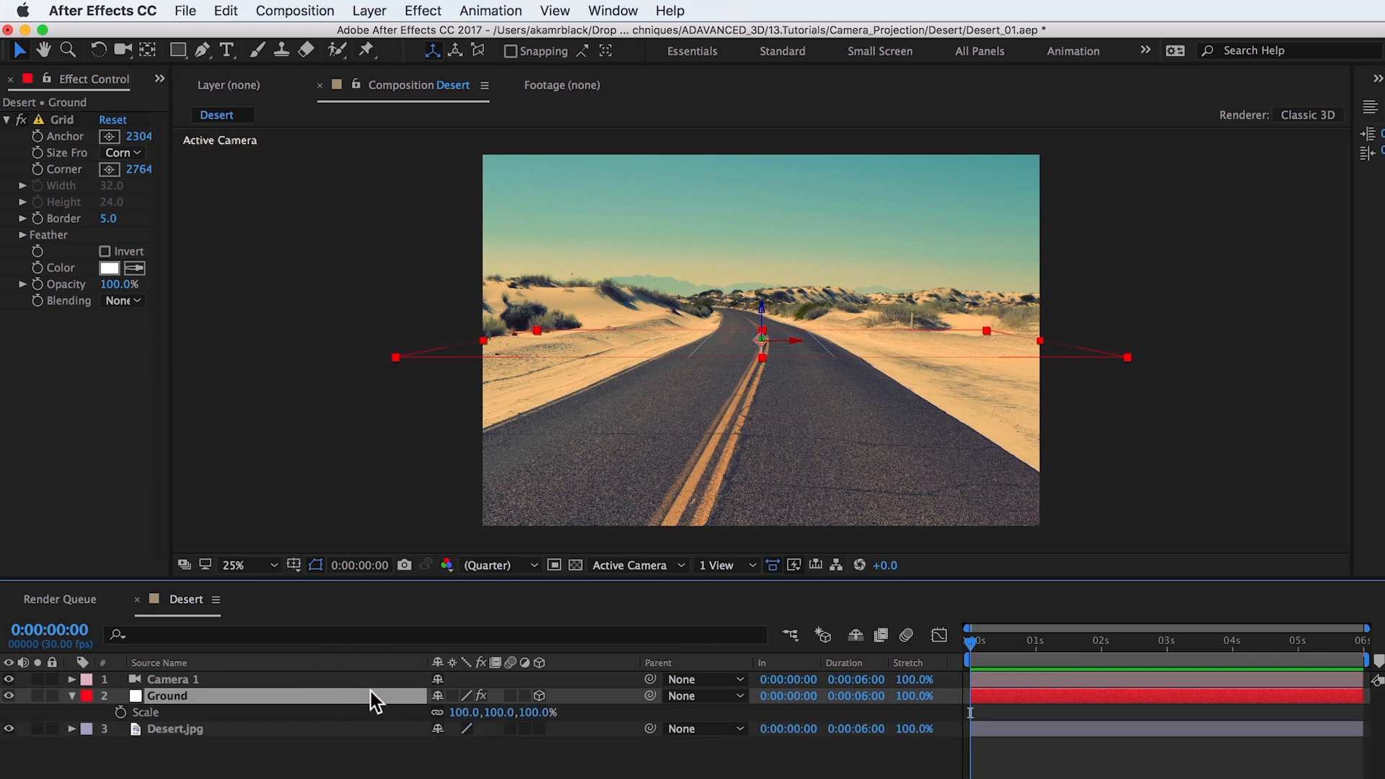
left_click_drag(454, 715, 823, 693)
left_click(435, 712)
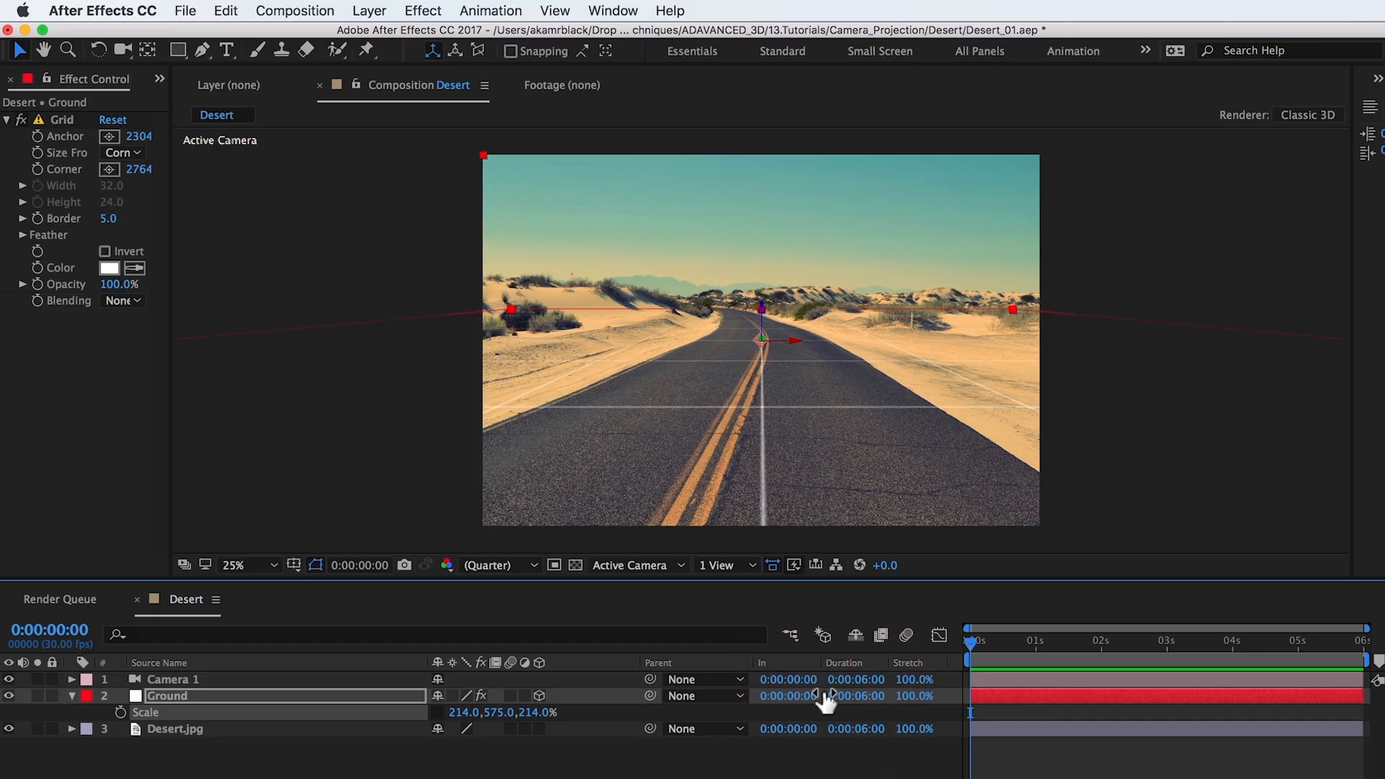
Step: Create a white 4608 x 3072 px solid layer named Background
left_click(370, 10)
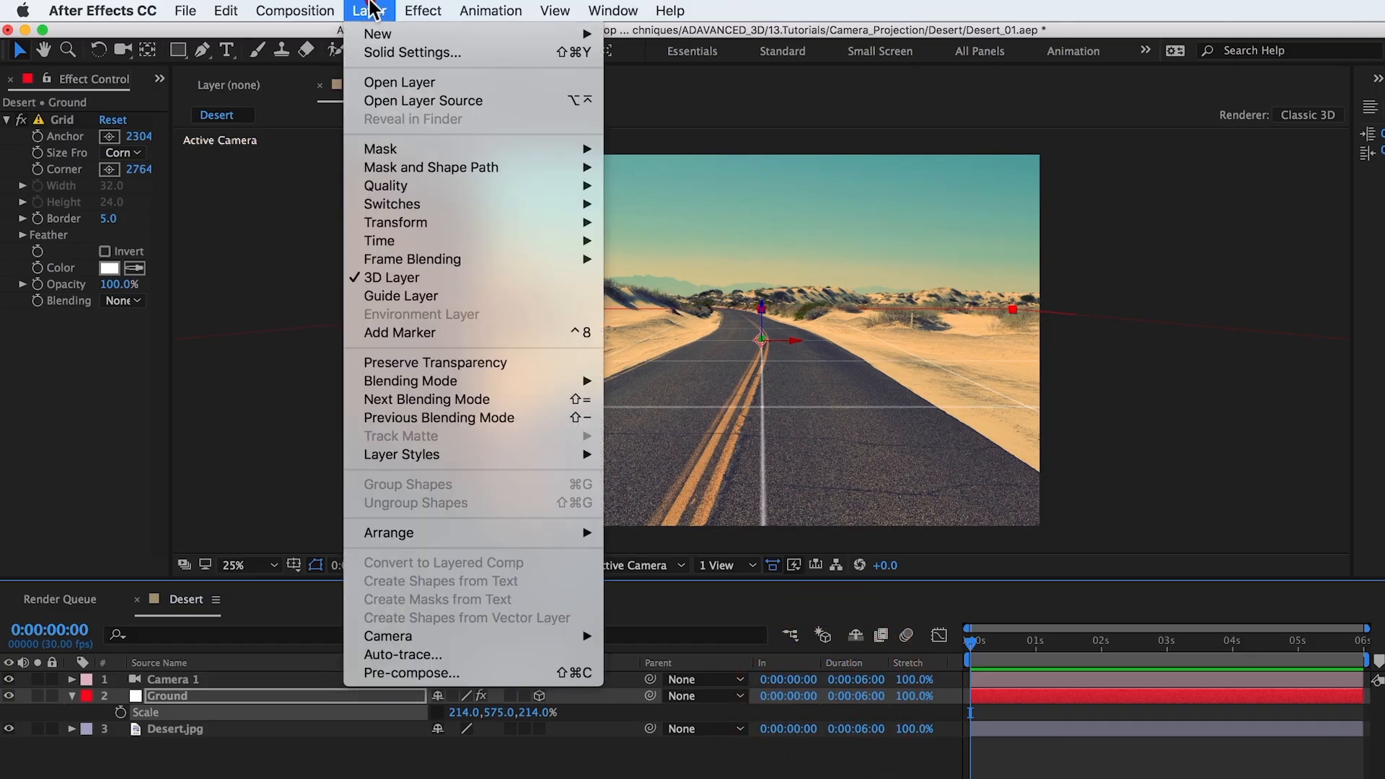
mouse_move(373, 32)
left_click(660, 57)
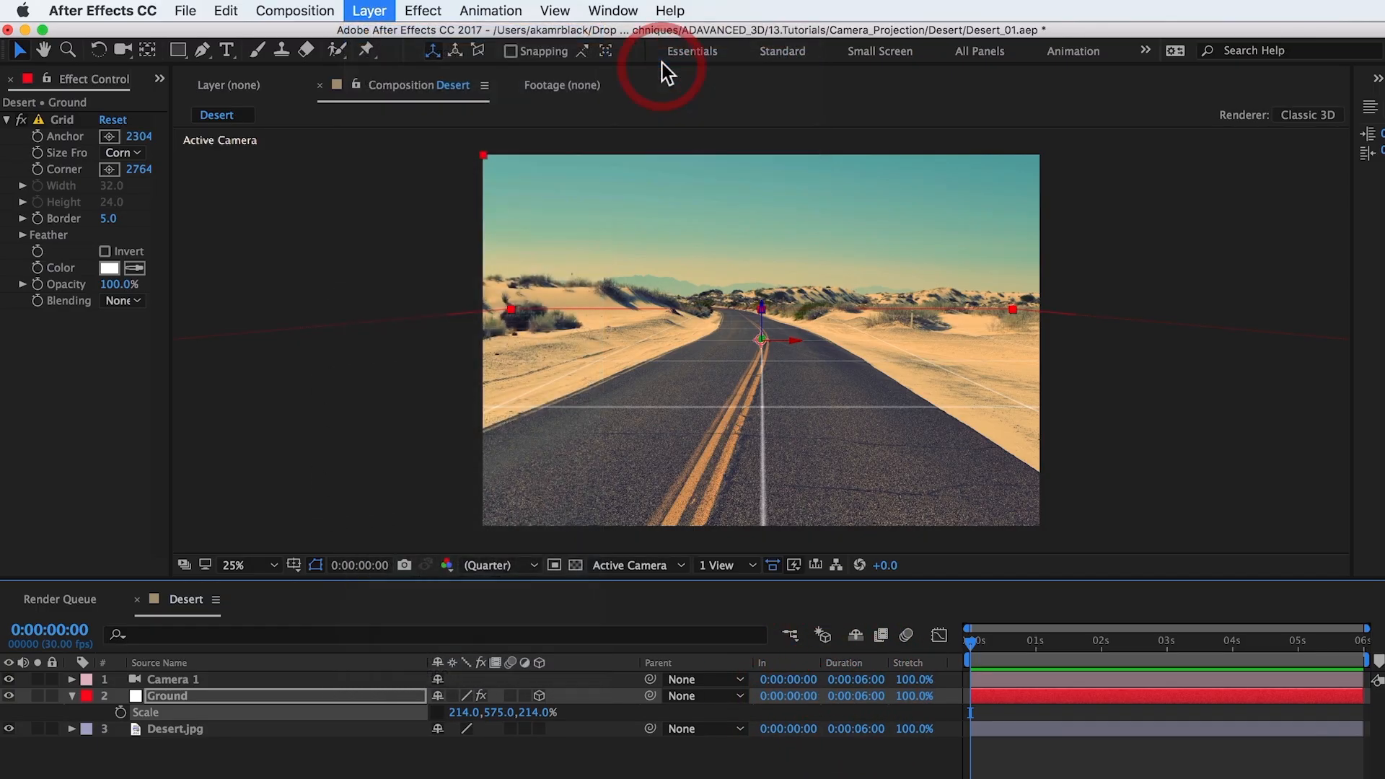
type("Background")
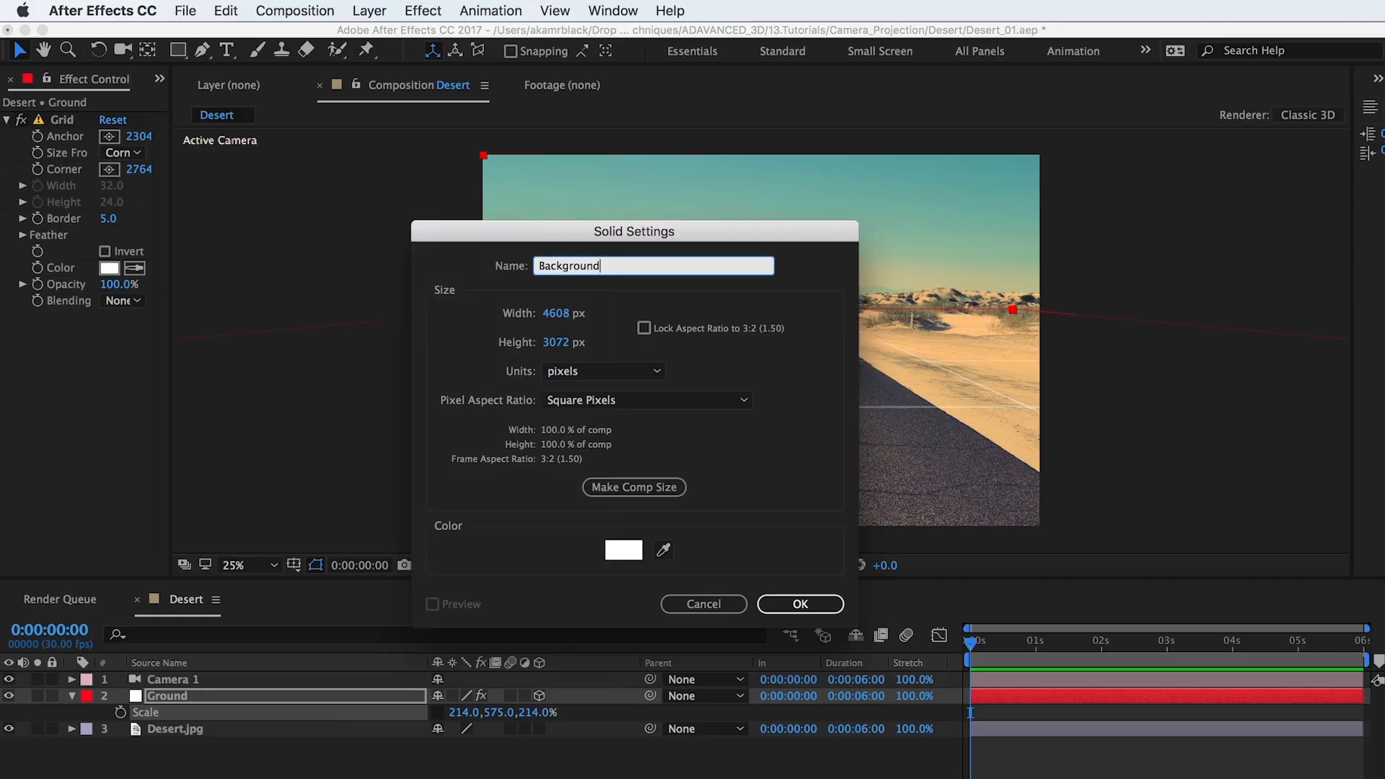
key("Return")
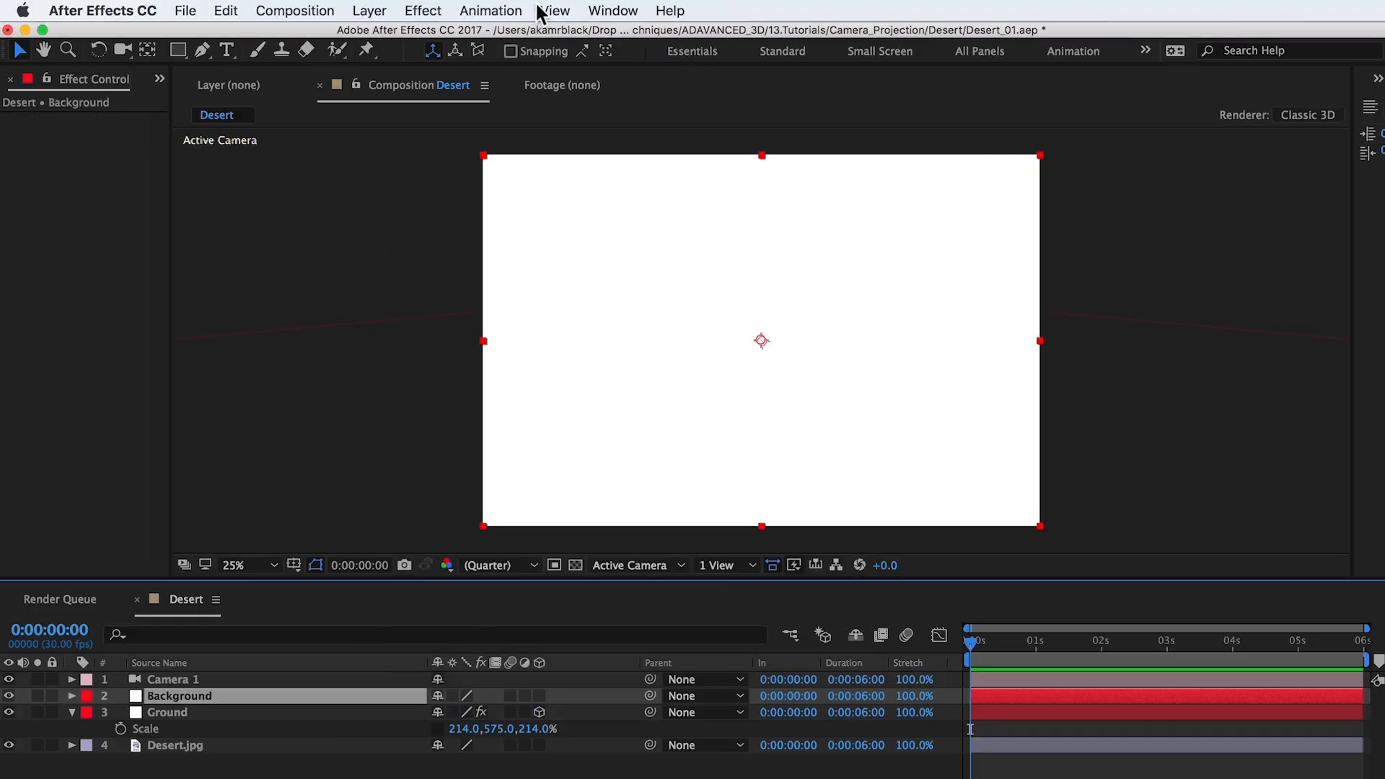
Step: Apply the Grid effect to the Background solid and make it a 3D layer
left_click(423, 11)
left_click(431, 50)
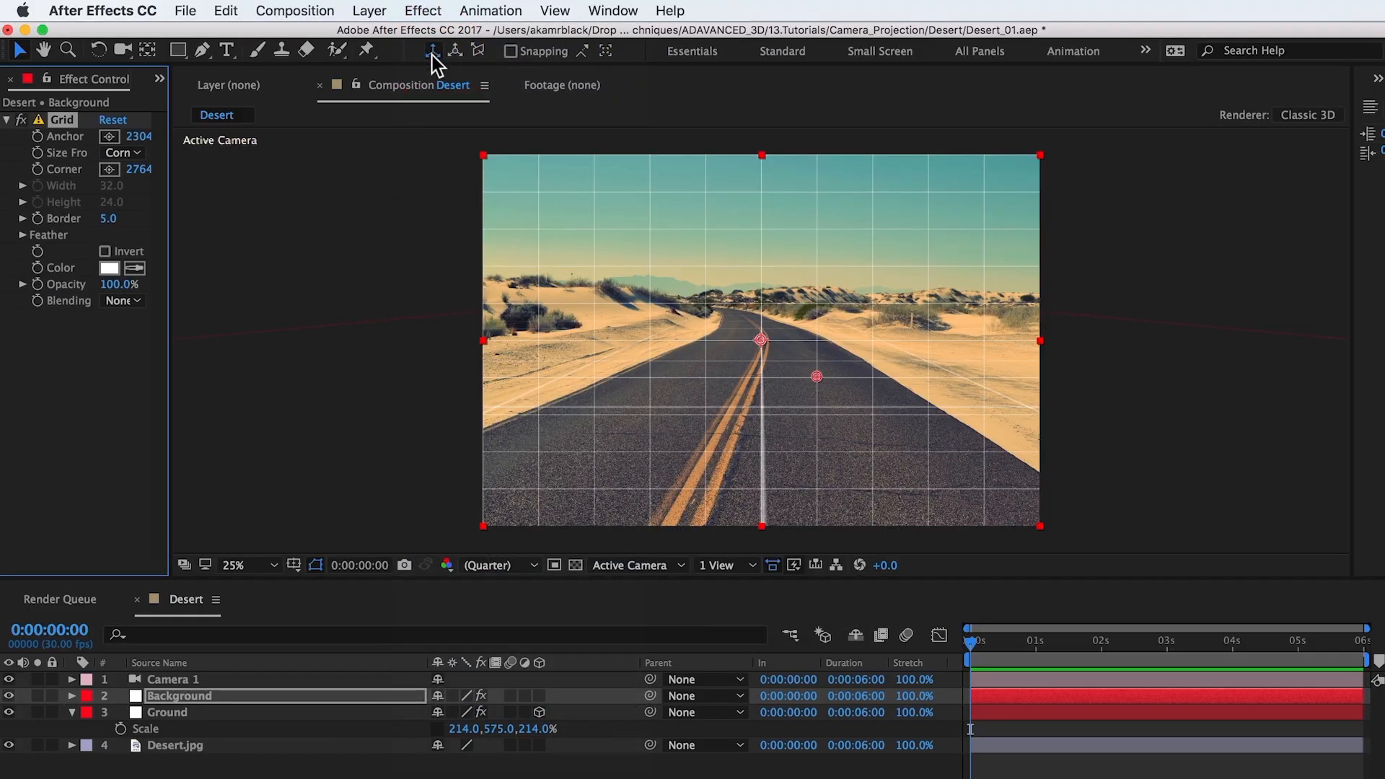
left_click(432, 50)
left_click(539, 695)
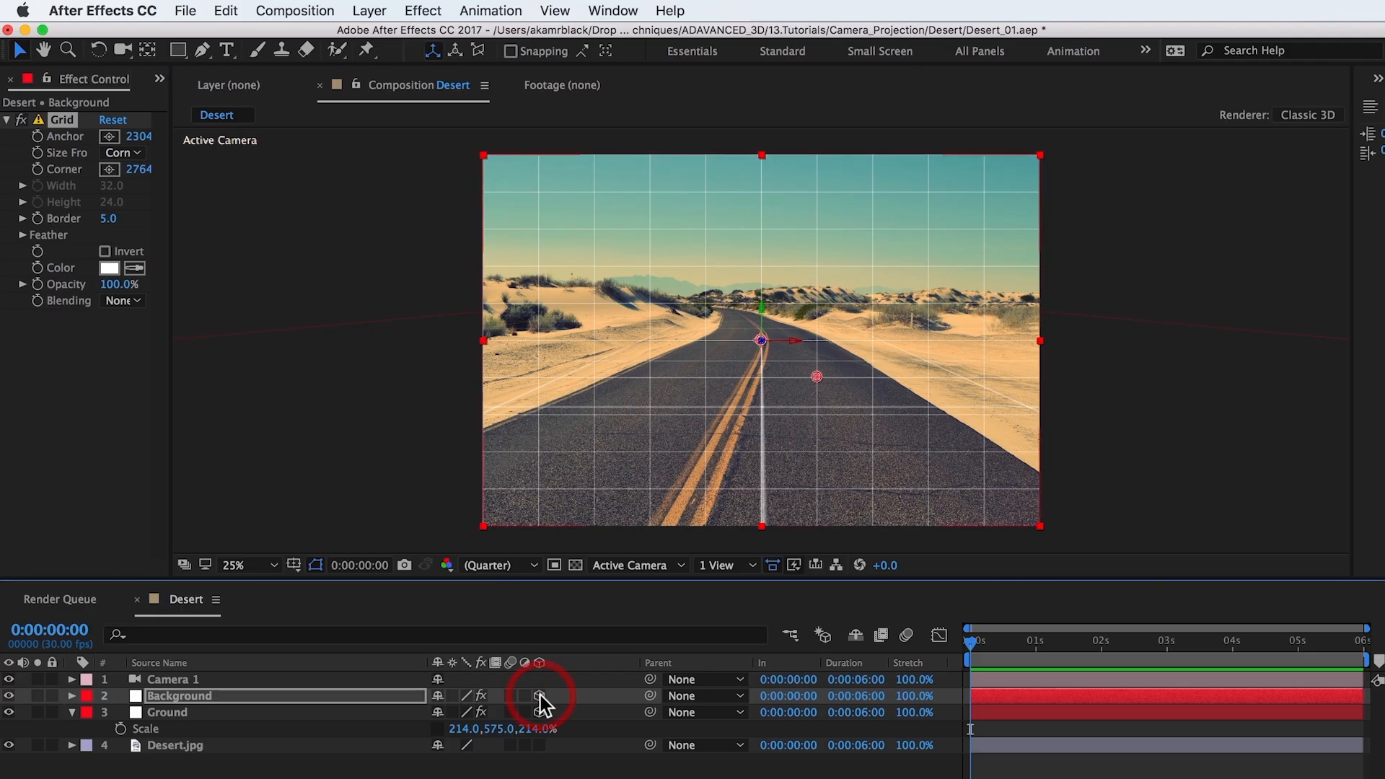
Step: Set the Background layer's Z position to 7500 and scale it uniformly to 218% to fill the frame
key("p")
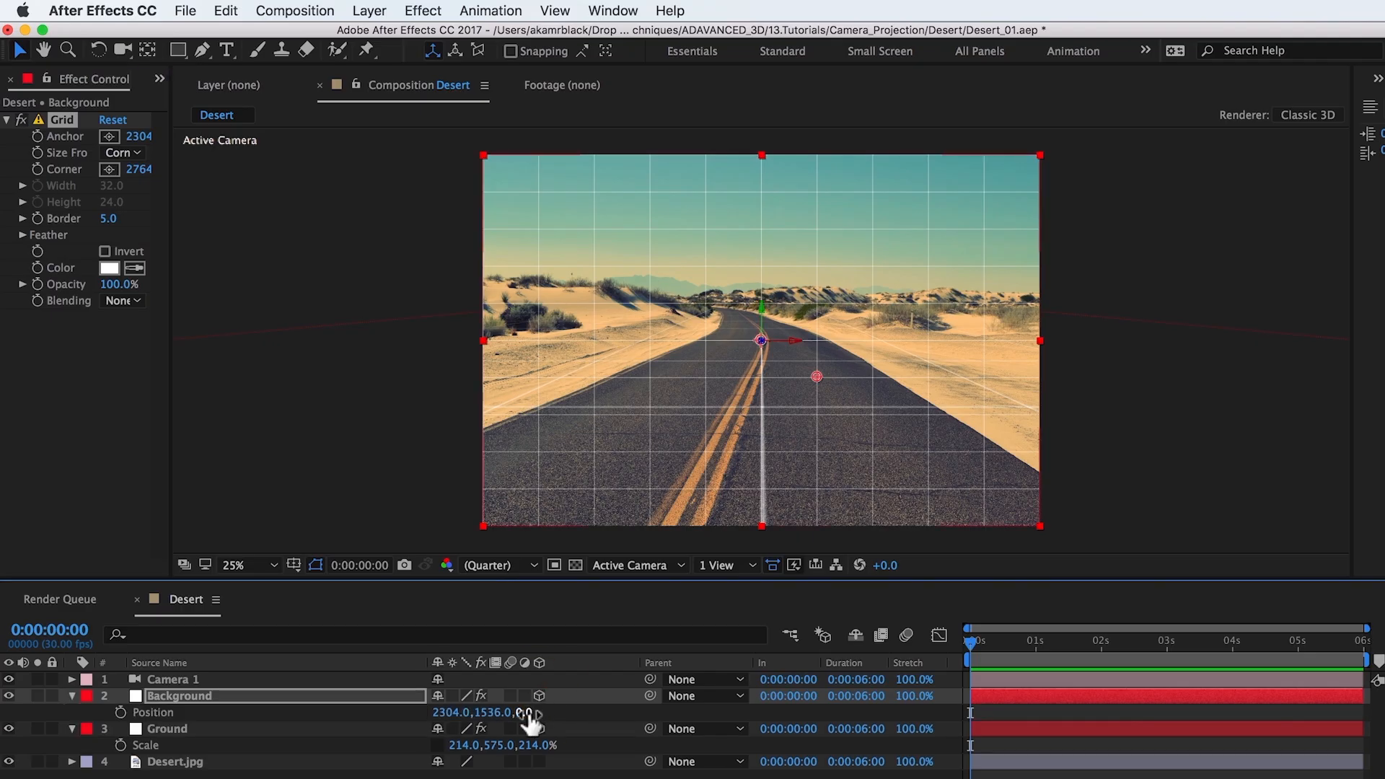
left_click(527, 713)
type("7500")
key("Return")
key("s")
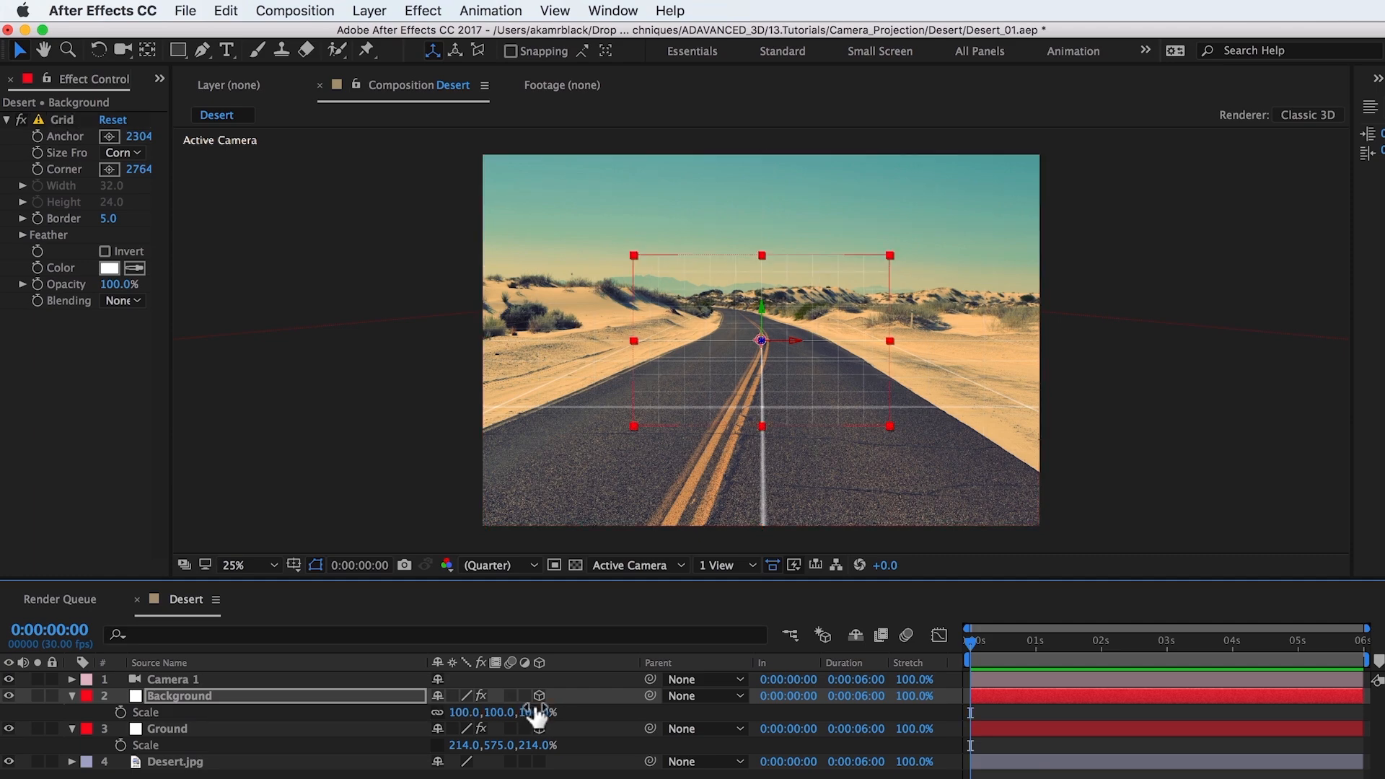
left_click_drag(538, 714, 634, 699)
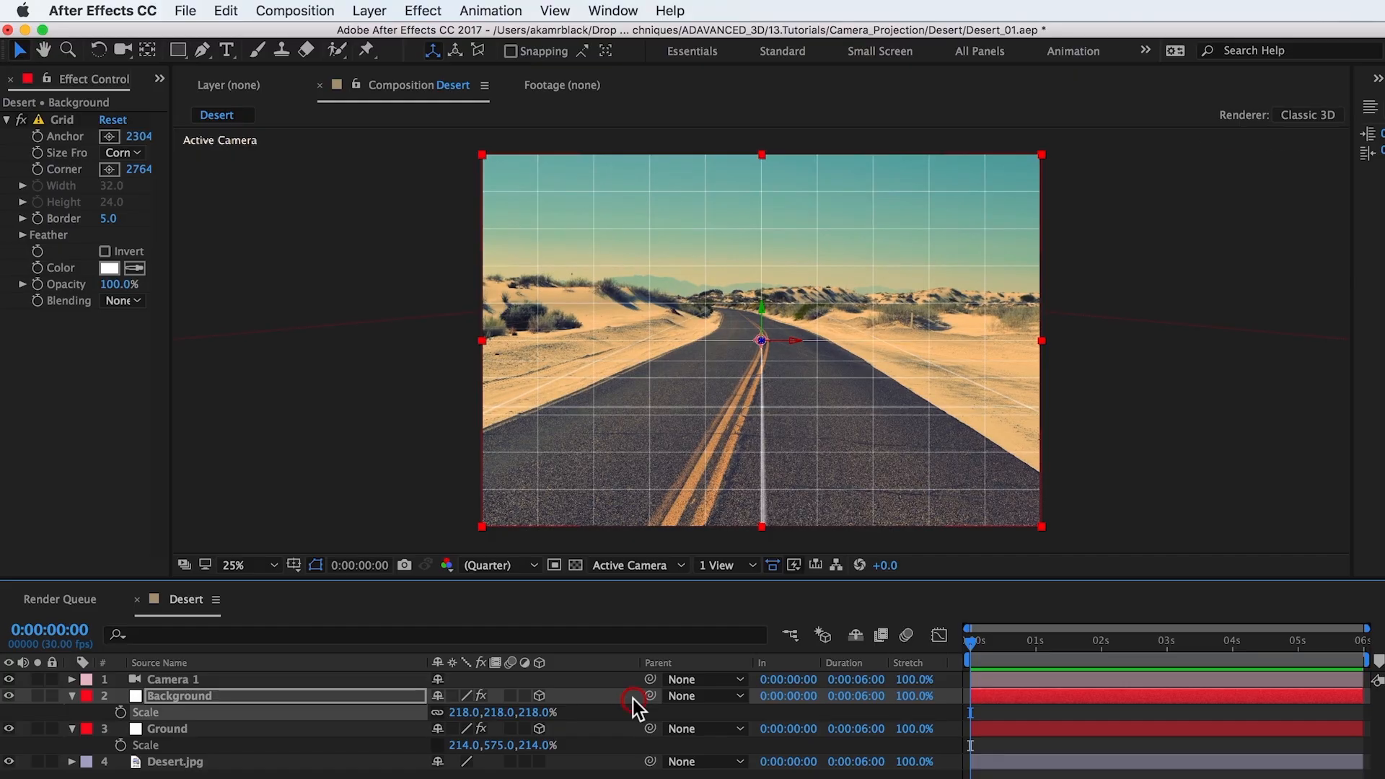
Step: Show the composition in two side-by-side views, with Custom View 1 beside the Active Camera
left_click(725, 565)
left_click(731, 603)
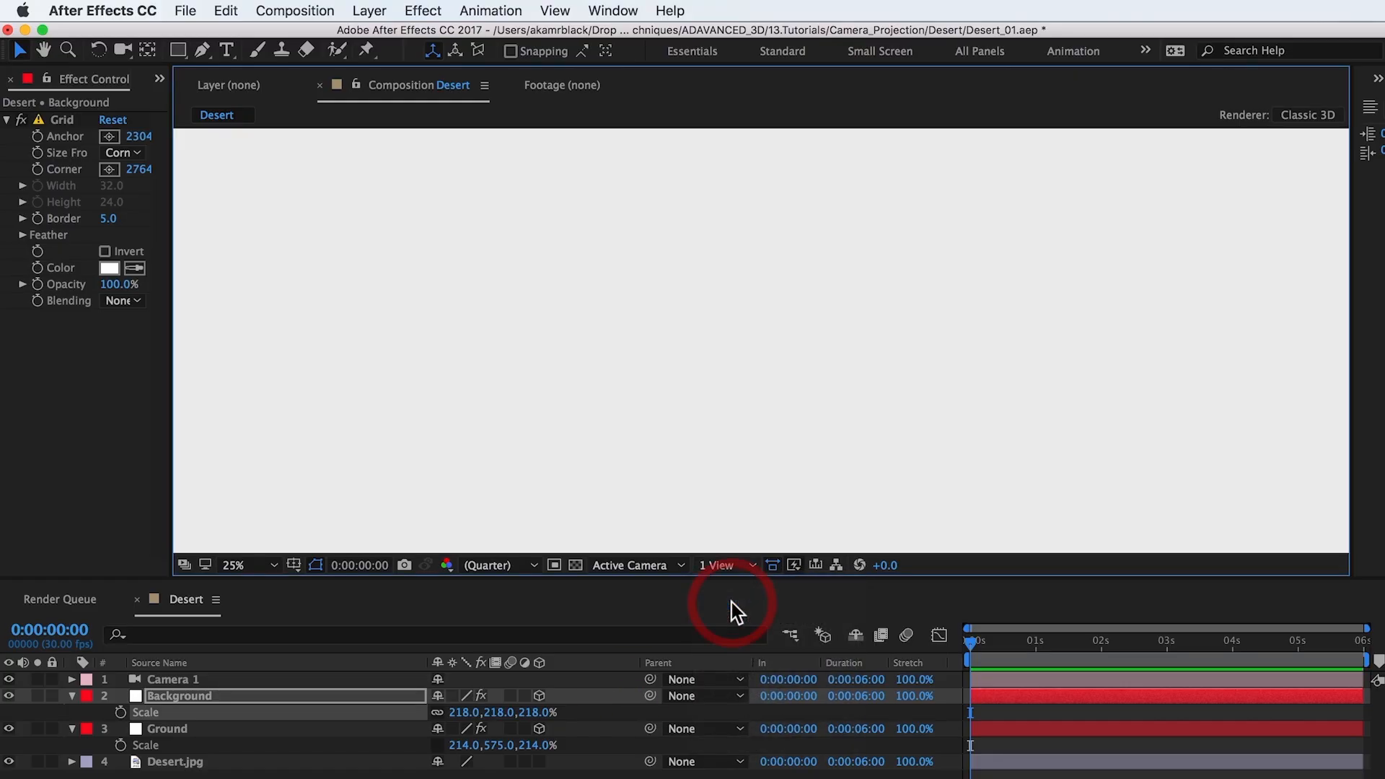
left_click(539, 519)
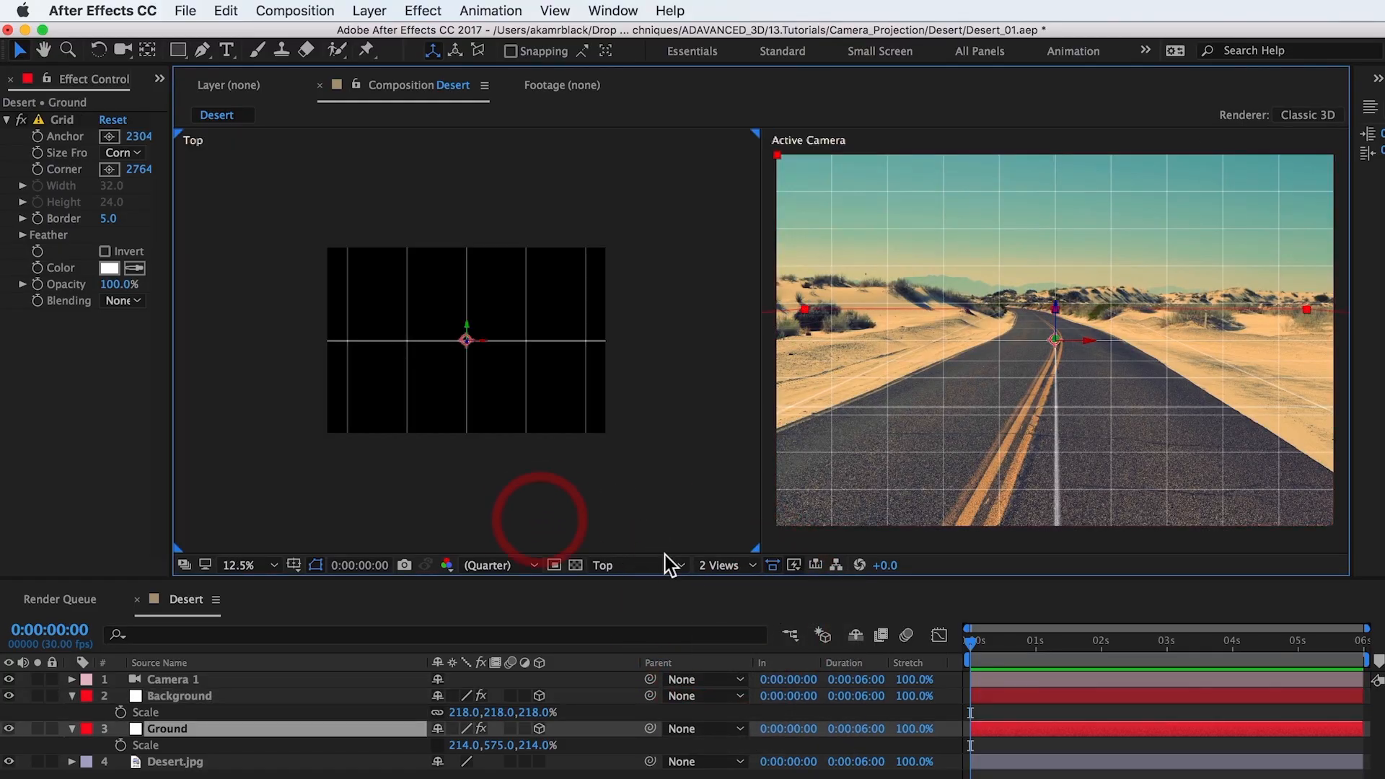
left_click(660, 564)
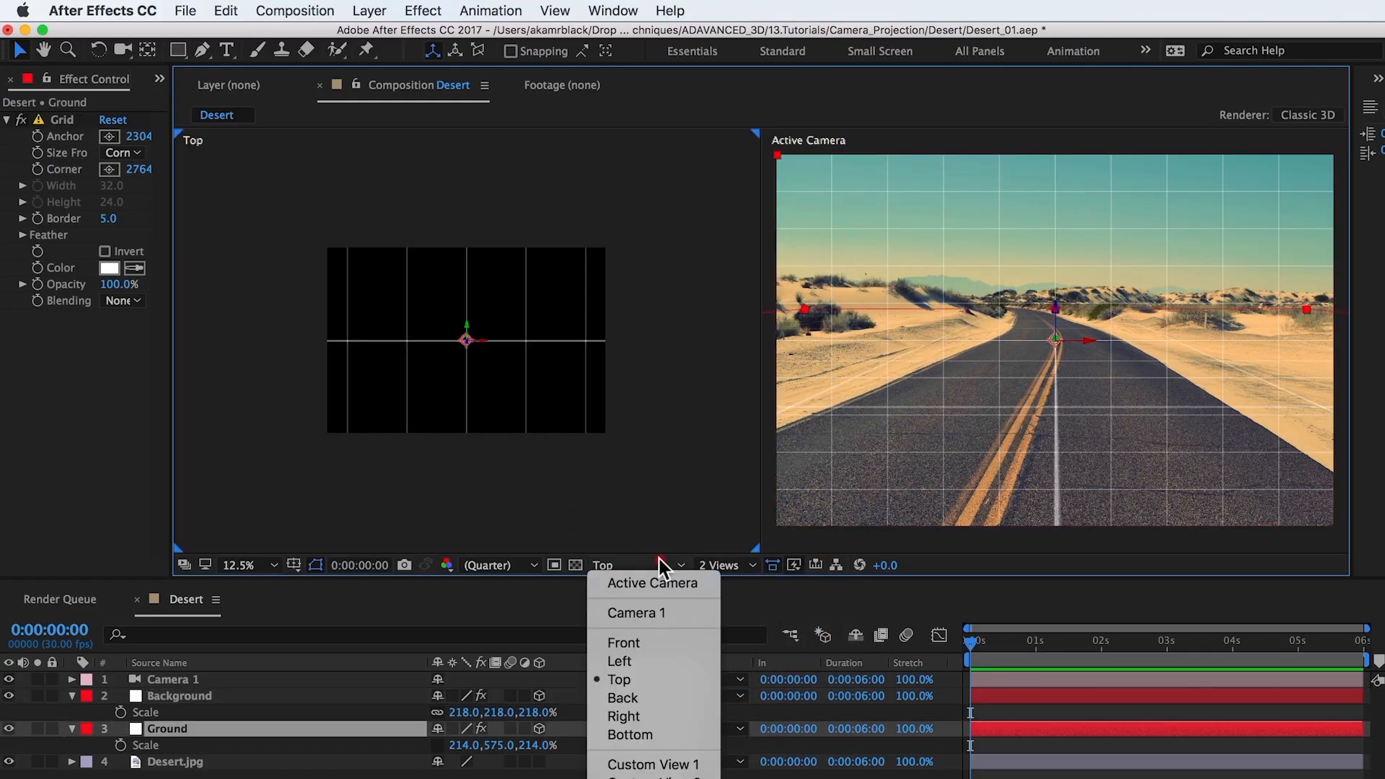
left_click(680, 765)
Step: Raise the Background grid along its Y axis until its lower edge meets the far end of the ground grid
left_click(252, 694)
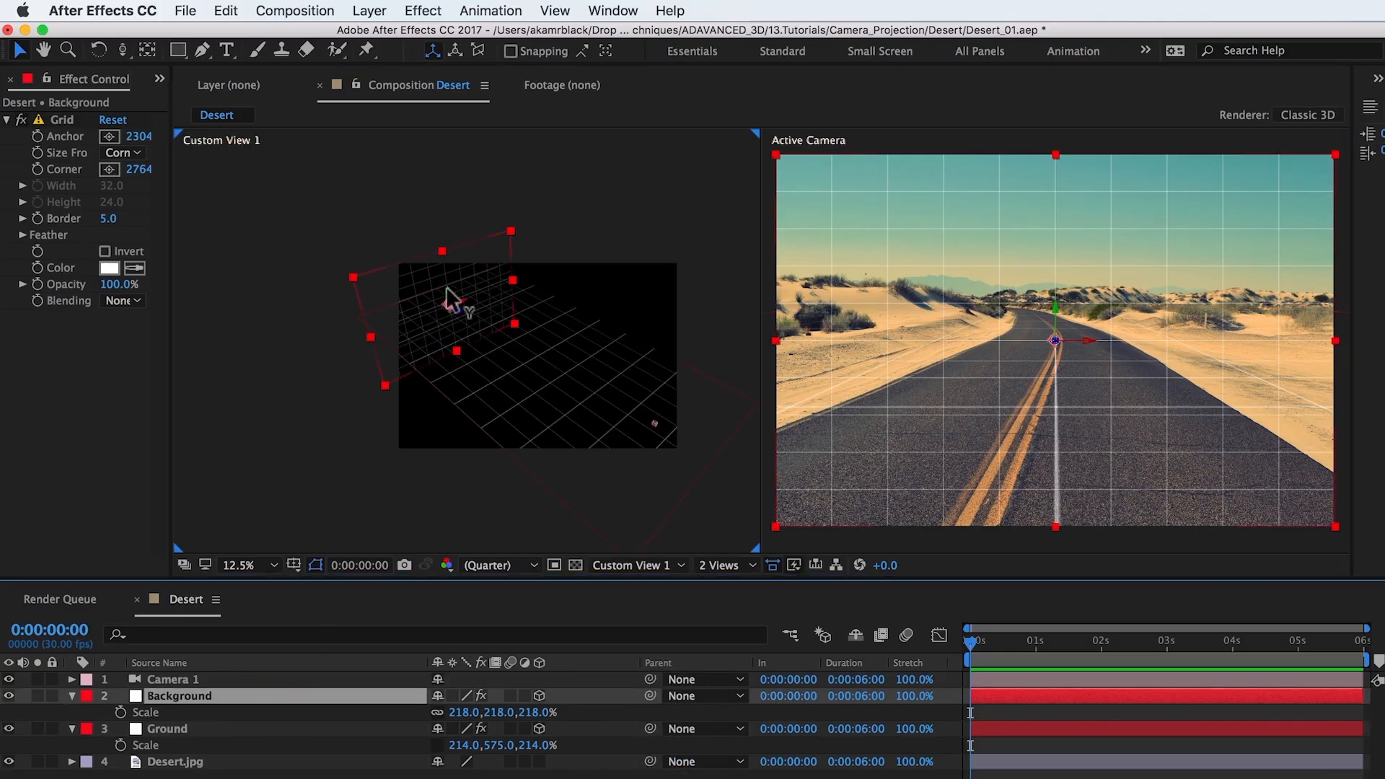
left_click_drag(446, 285, 427, 103)
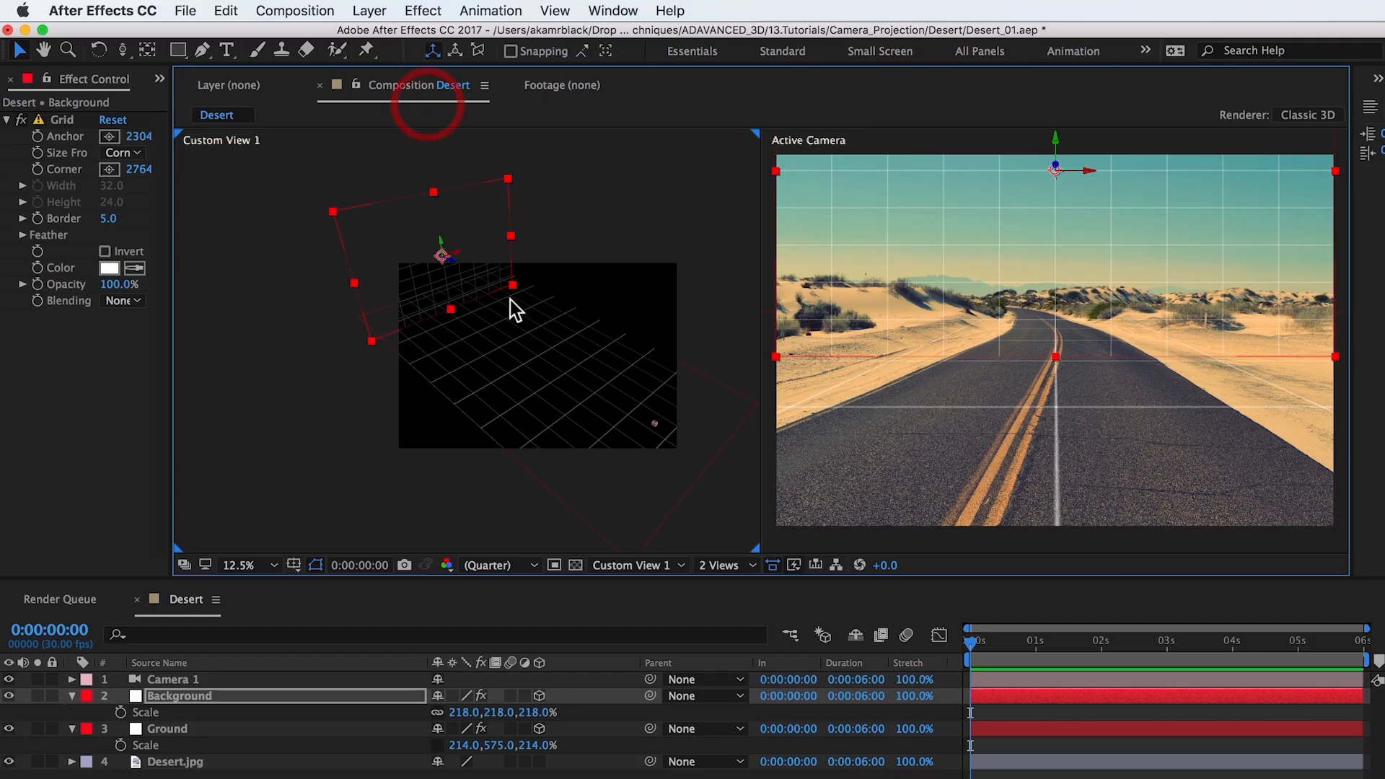
left_click(310, 694)
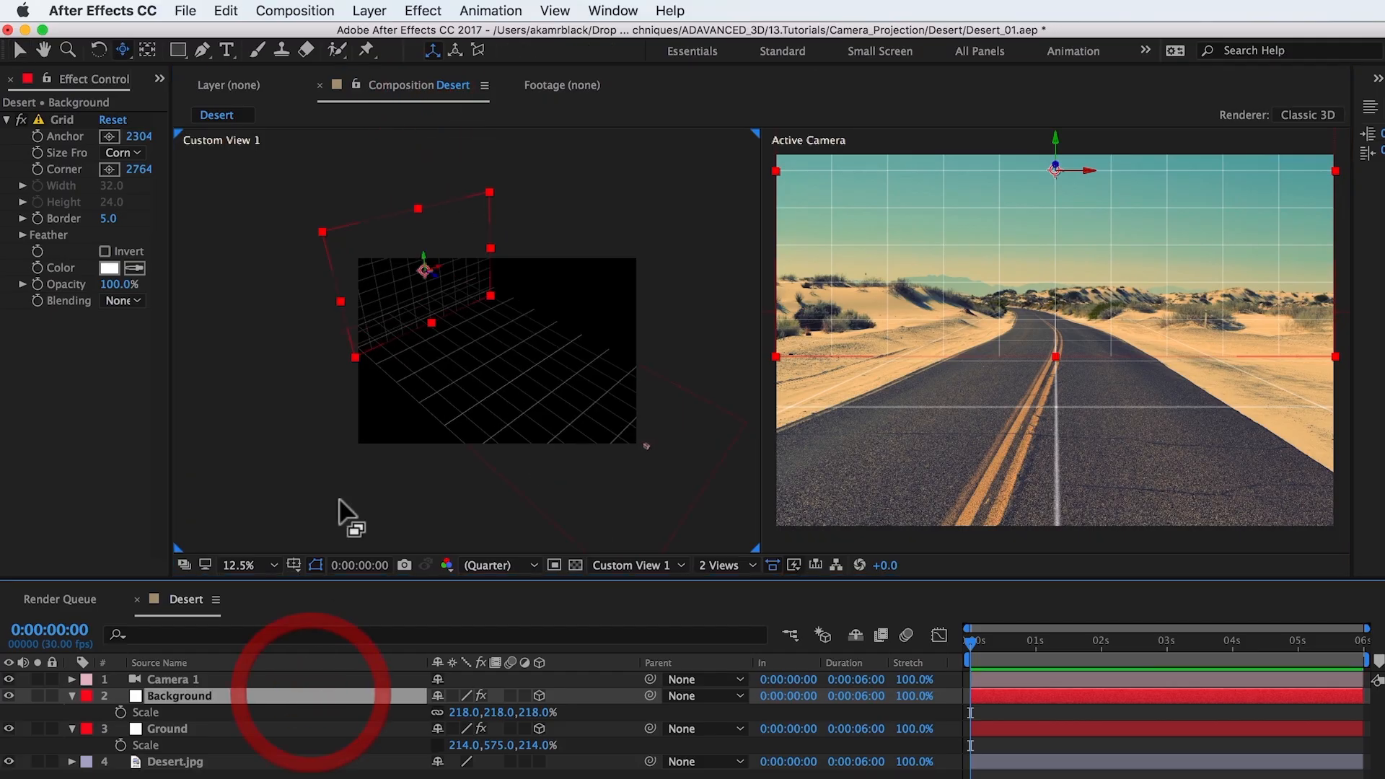
Step: Create a white 4608 x 3072 px solid layer named Side
left_click(375, 12)
mouse_move(375, 34)
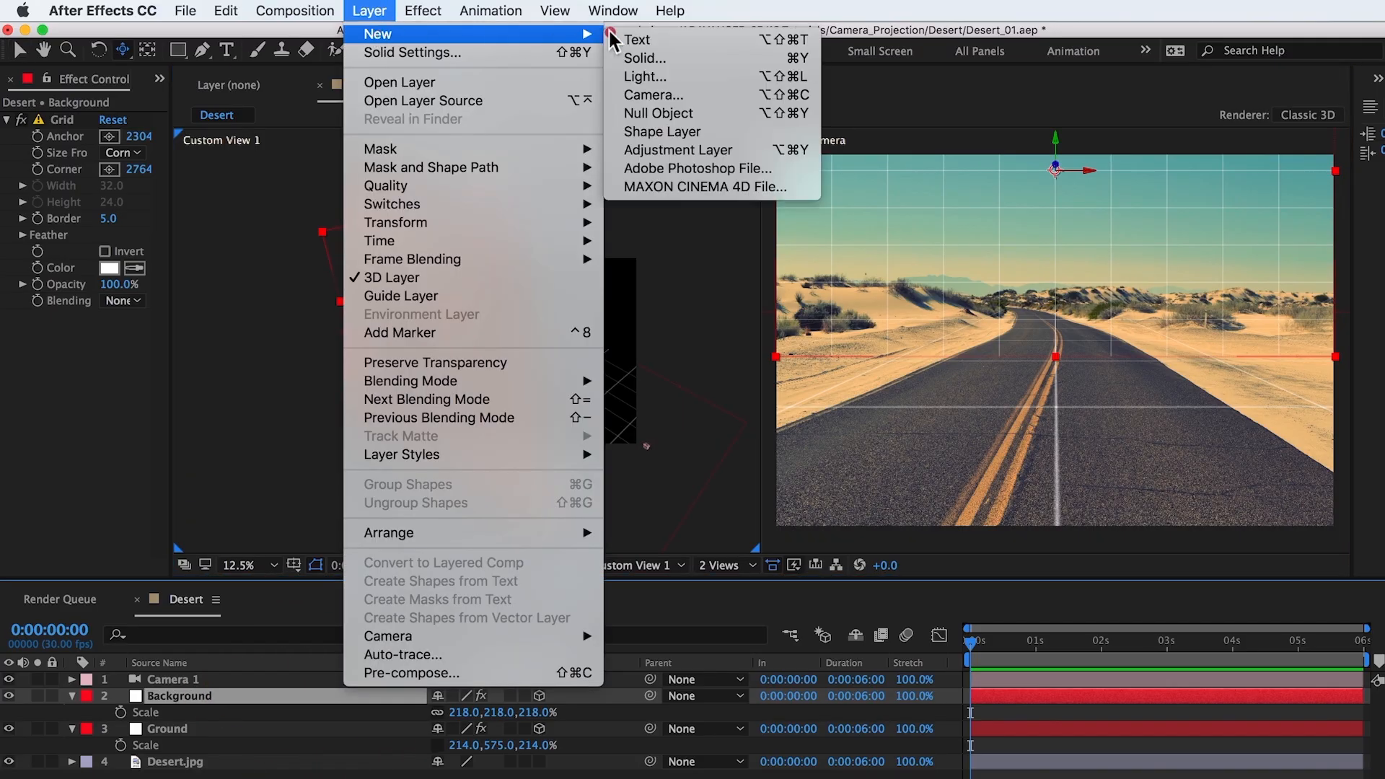
left_click(639, 53)
type("S")
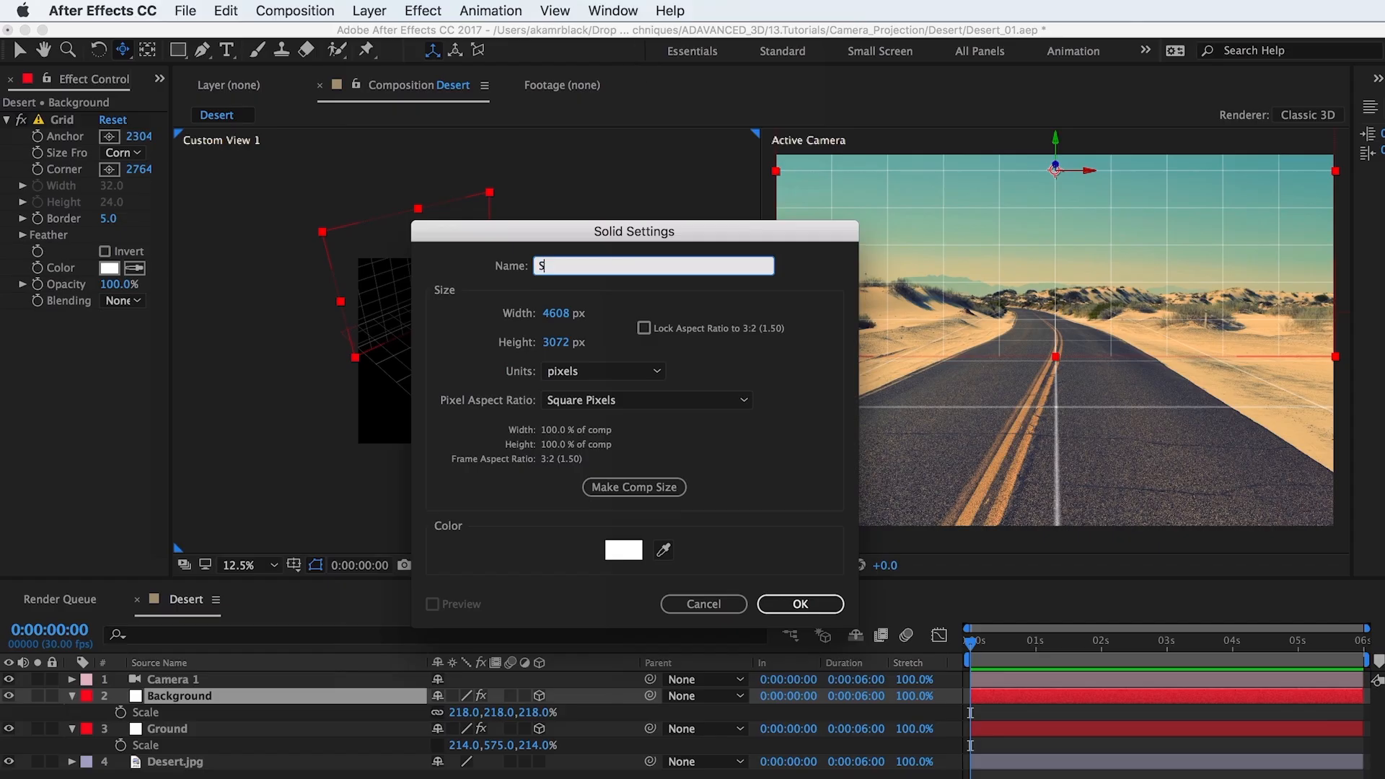
type("ide")
key("Return")
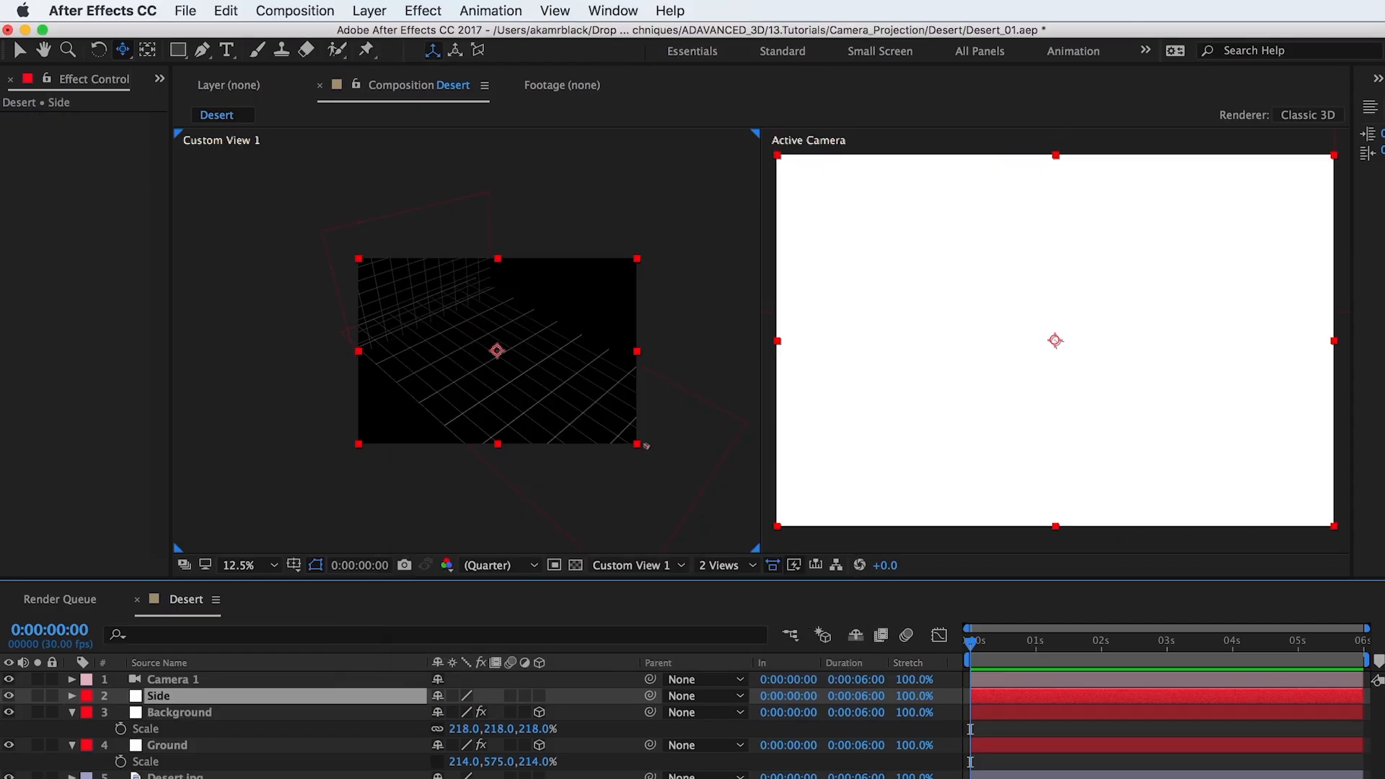
Step: Apply the Grid effect to the Side solid and make it a 3D layer
left_click(422, 10)
left_click(439, 50)
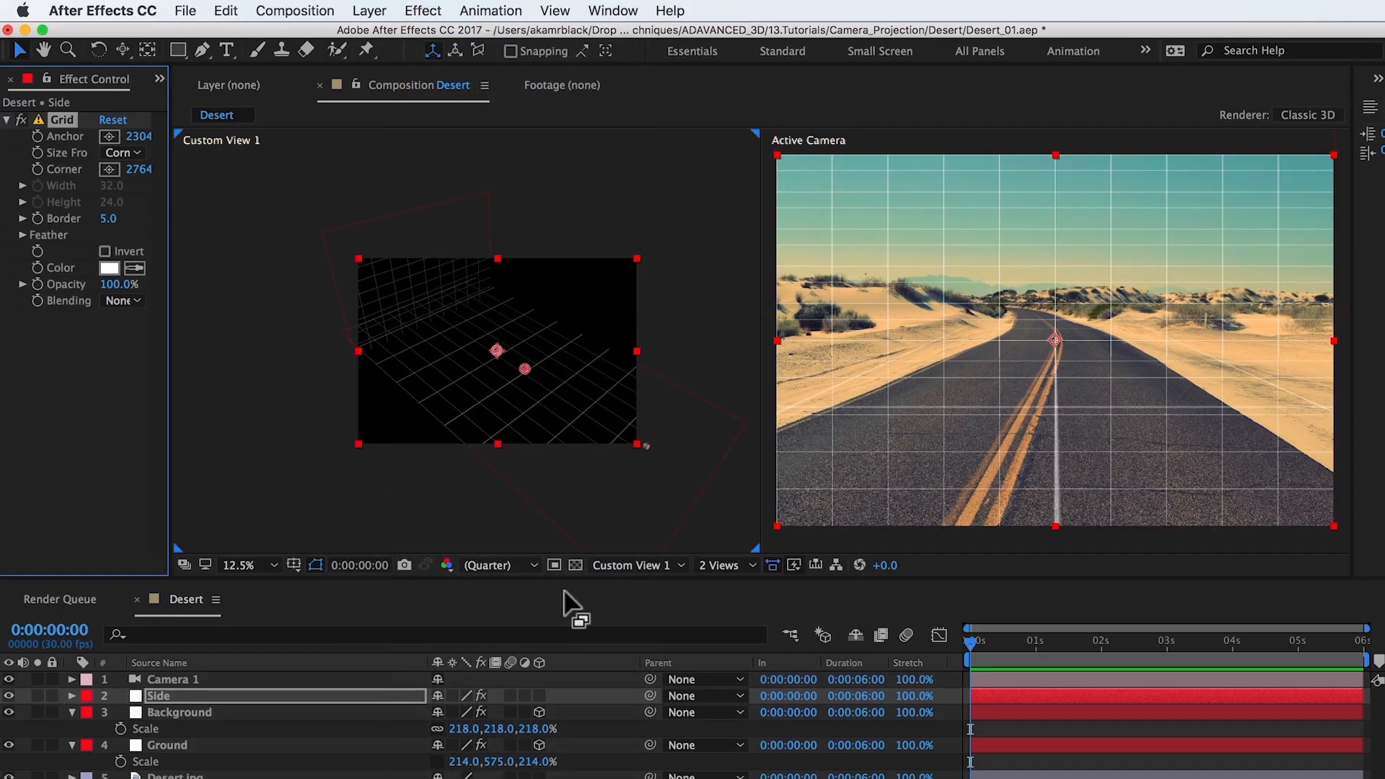
left_click(539, 695)
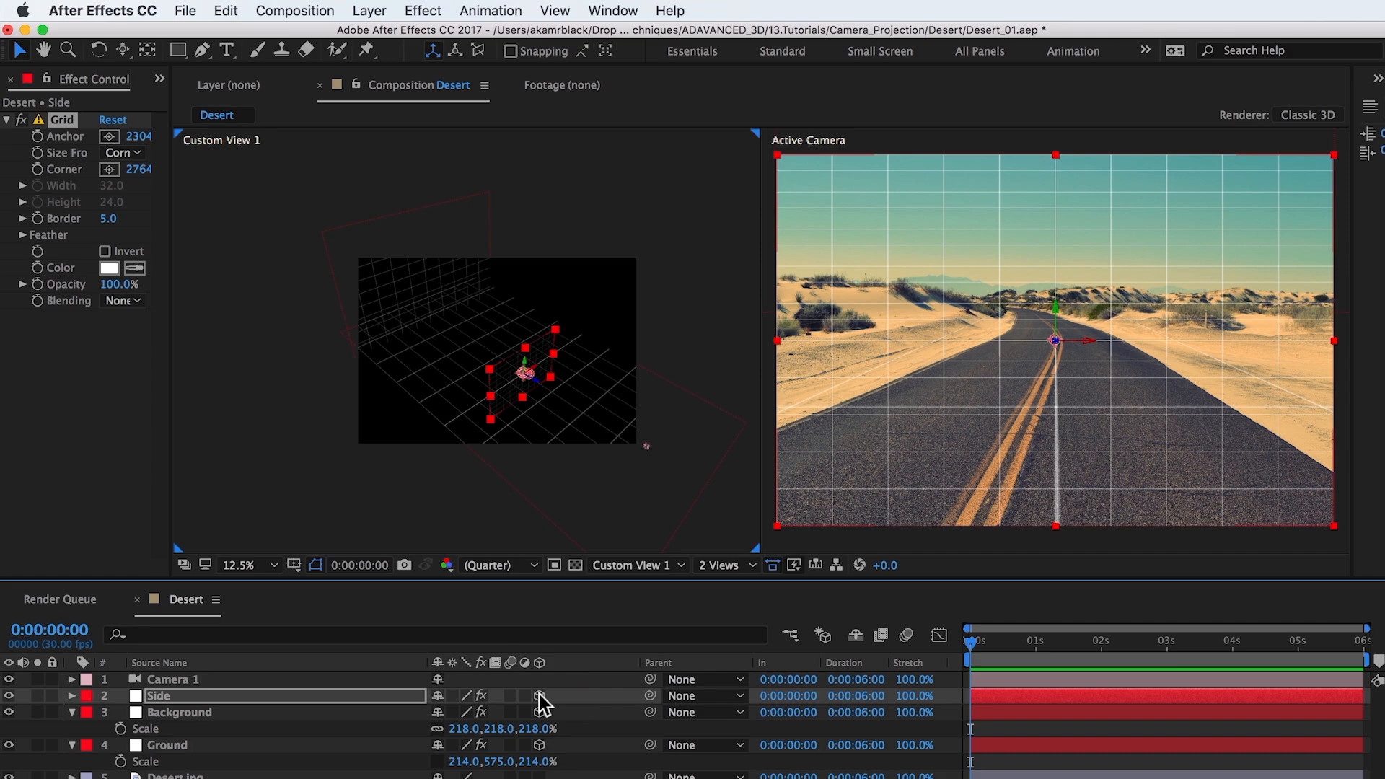
Step: Set the Side layer's Y rotation to 90°
key("r")
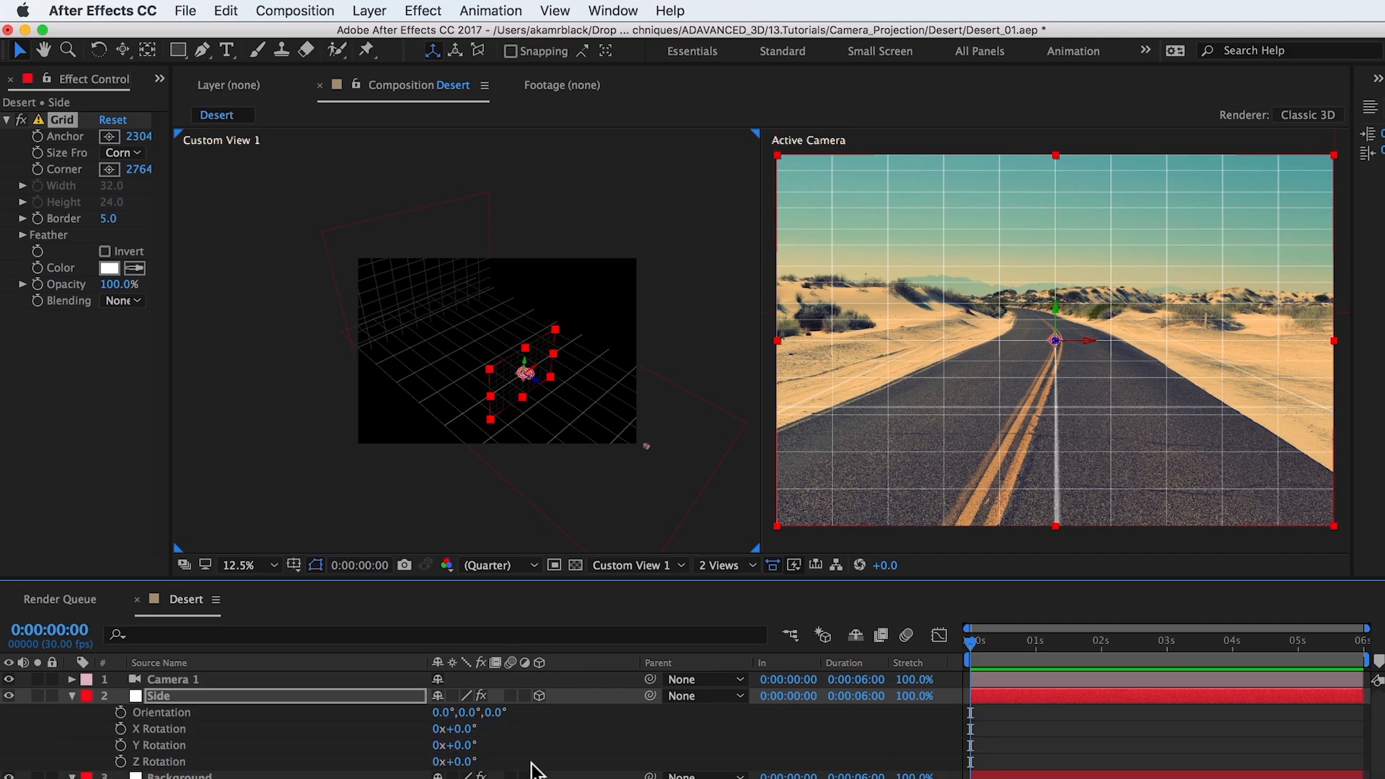
left_click(456, 745)
type("90")
key("Return")
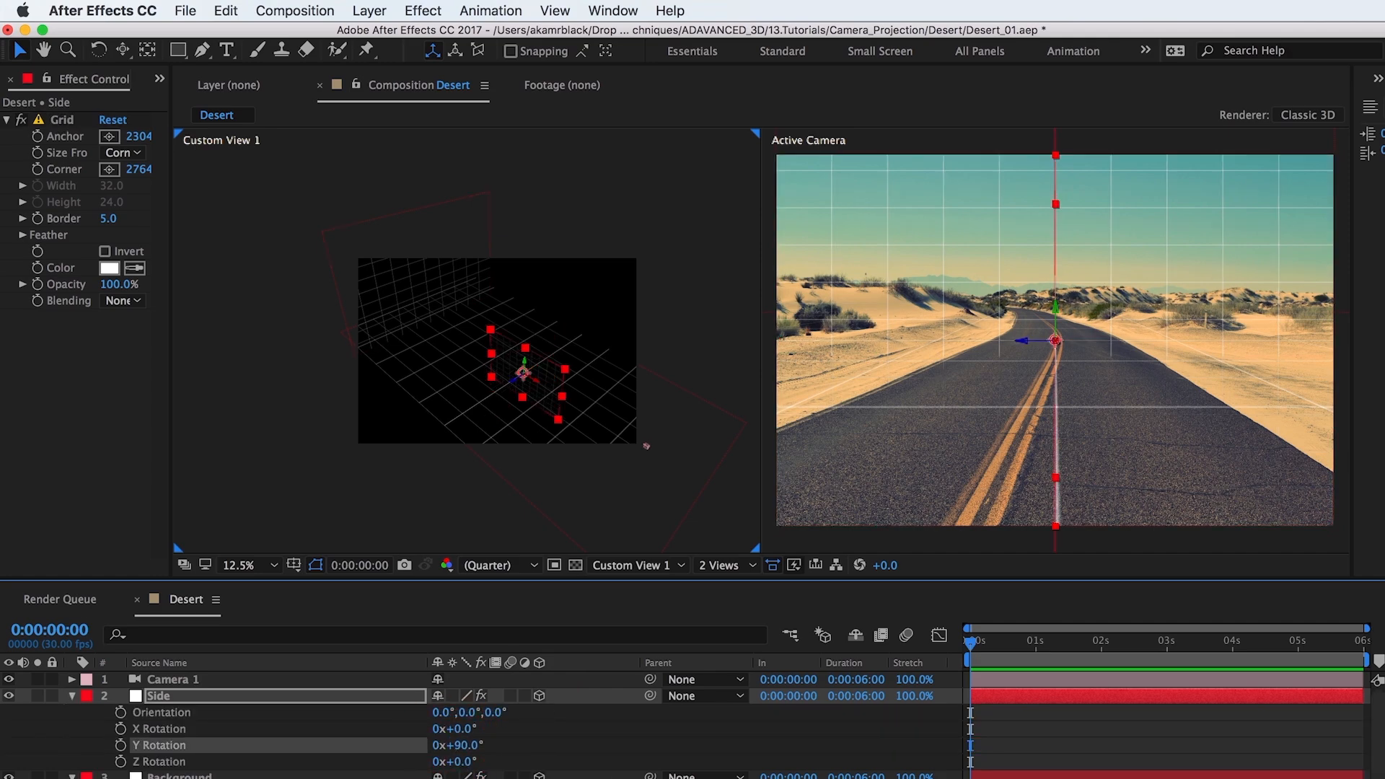
Step: Move the Side grid sideways to the left edge of the camera image and scale it uniformly to 328%
left_click_drag(1024, 338, 780, 344)
key("c")
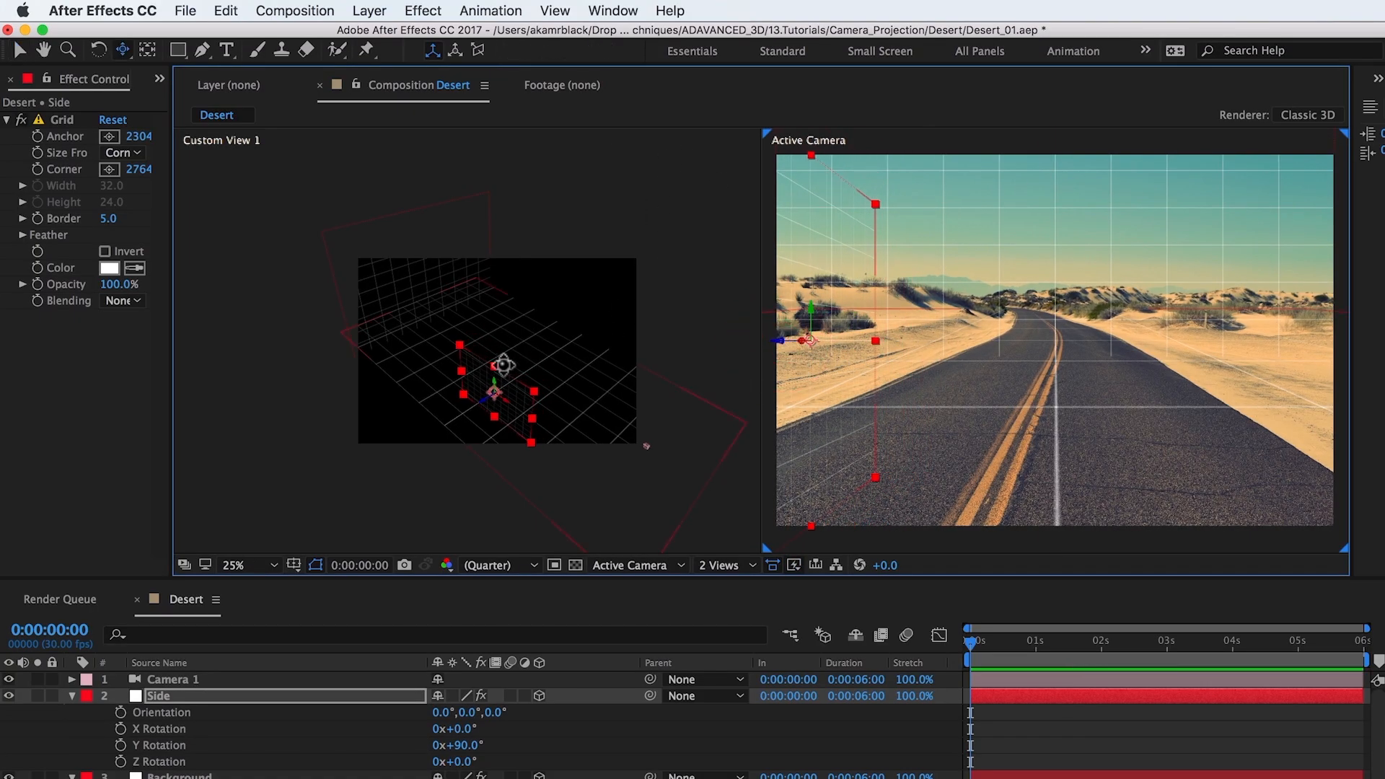
mouse_move(490, 385)
left_mouse_down()
mouse_move(506, 362)
mouse_move(483, 368)
left_mouse_up()
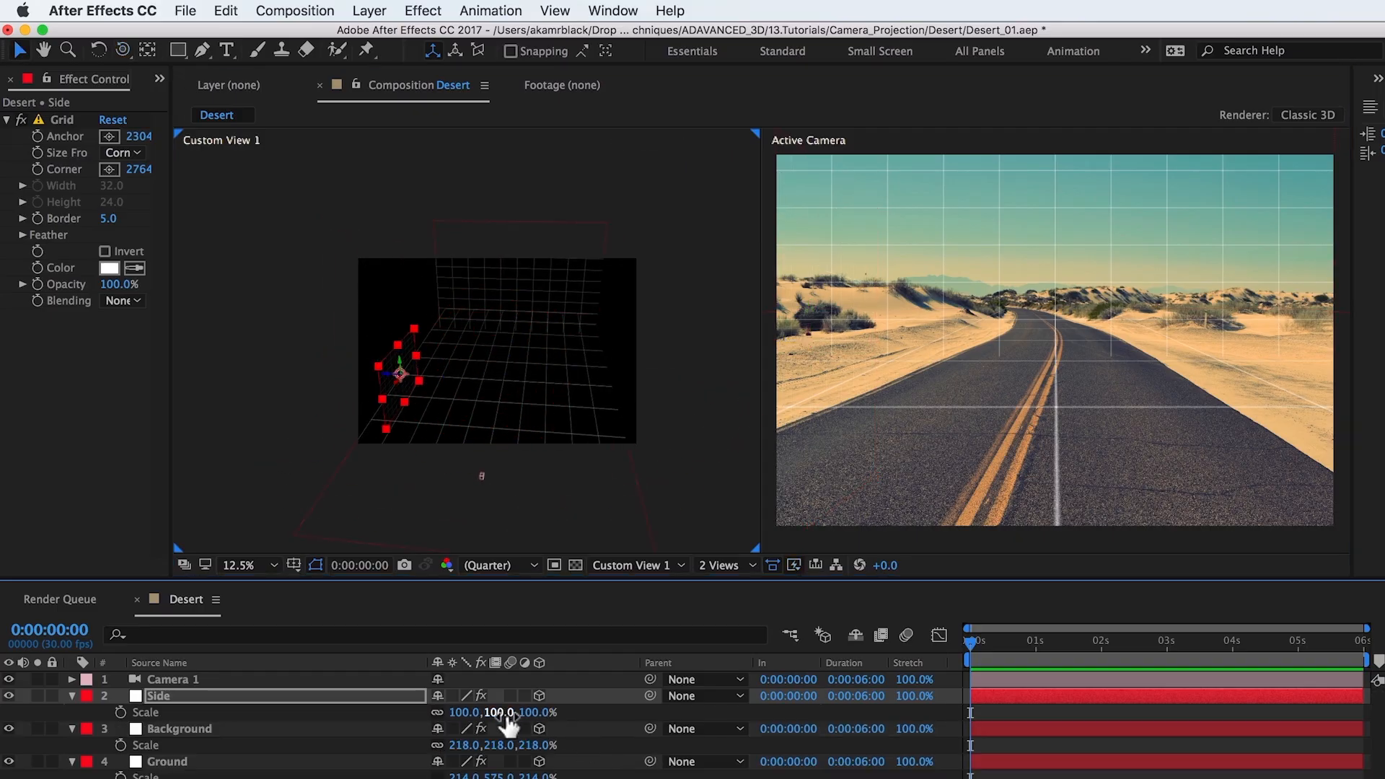
left_click_drag(502, 713, 681, 672)
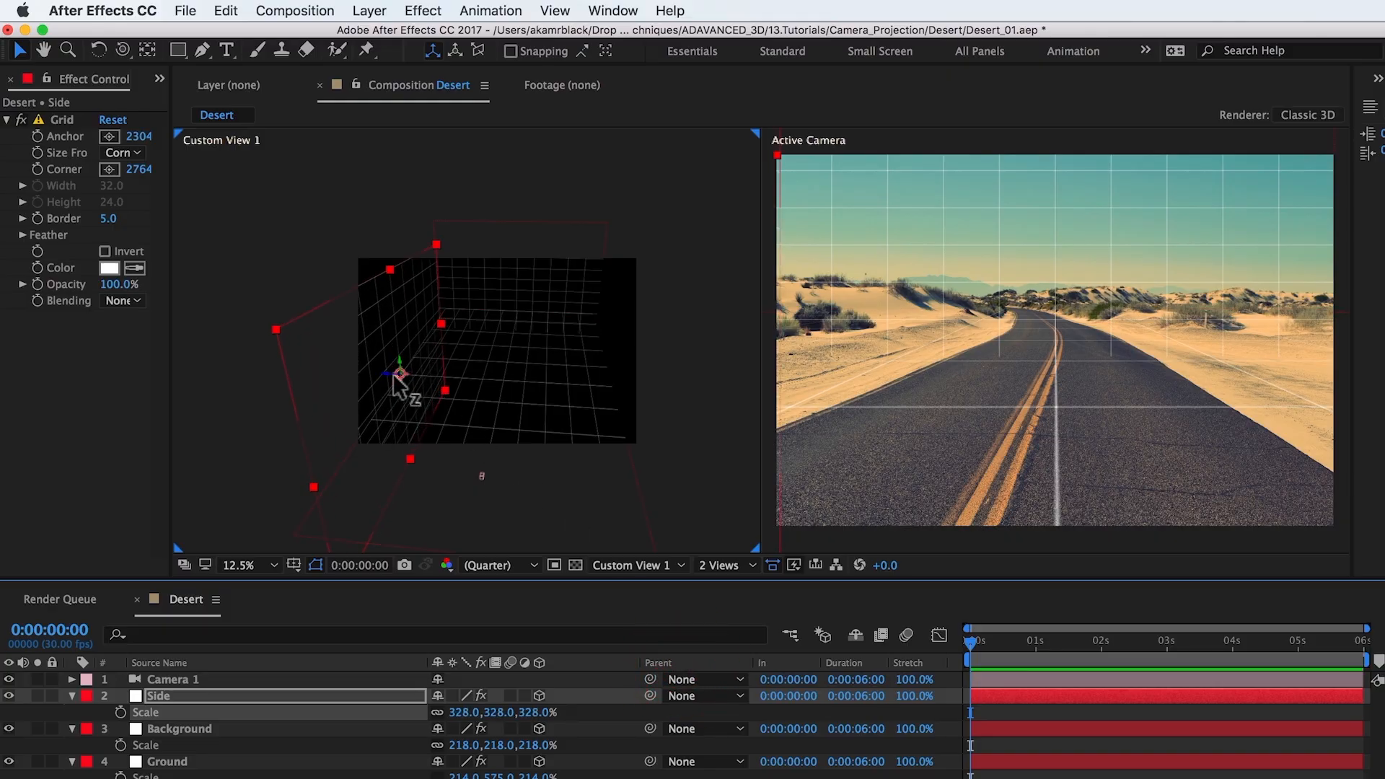
Step: Move the Side grid sideways along its Z axis into the camera frame, forming a wall left of the road
left_click_drag(396, 378, 786, 192)
key("p")
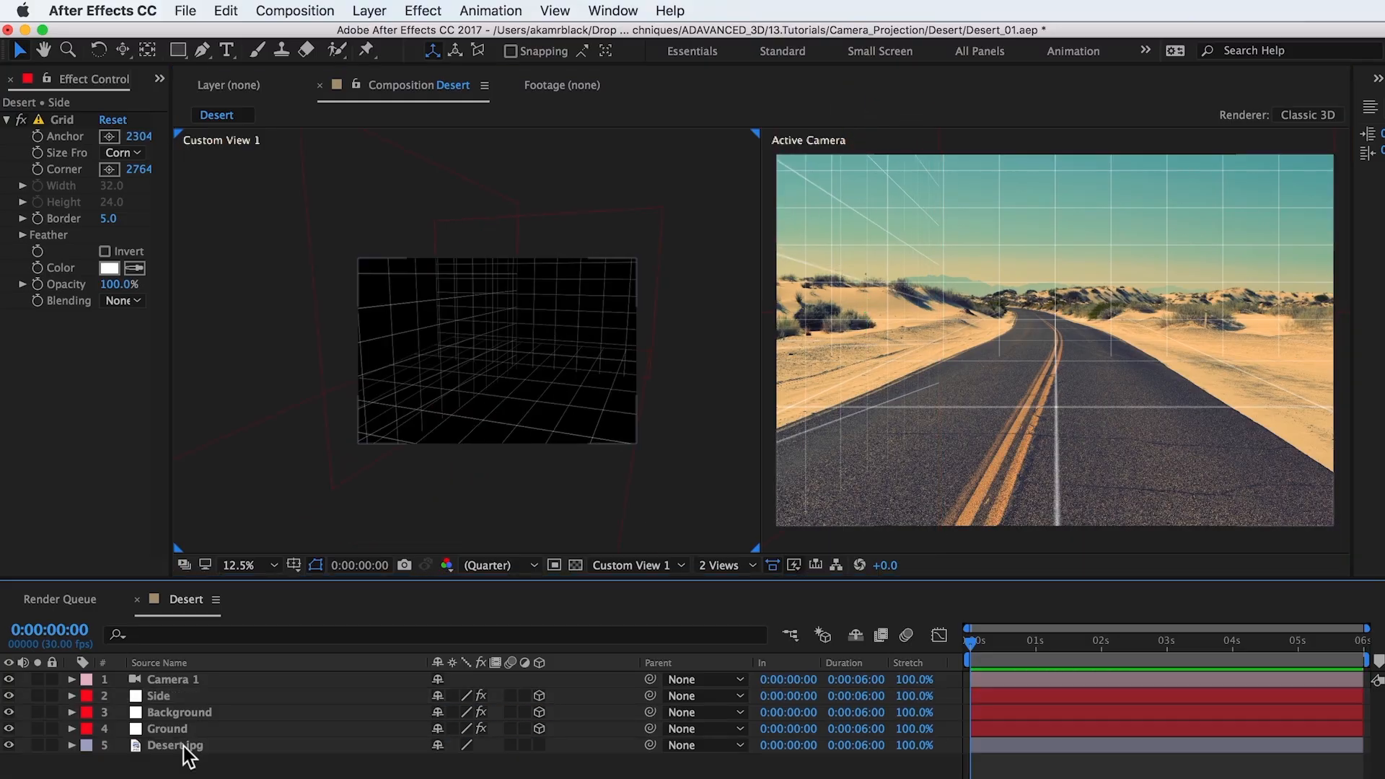
Step: Duplicate the Desert.jpg layer, move the copy above all other layers and make it a 3D layer
left_click(183, 746)
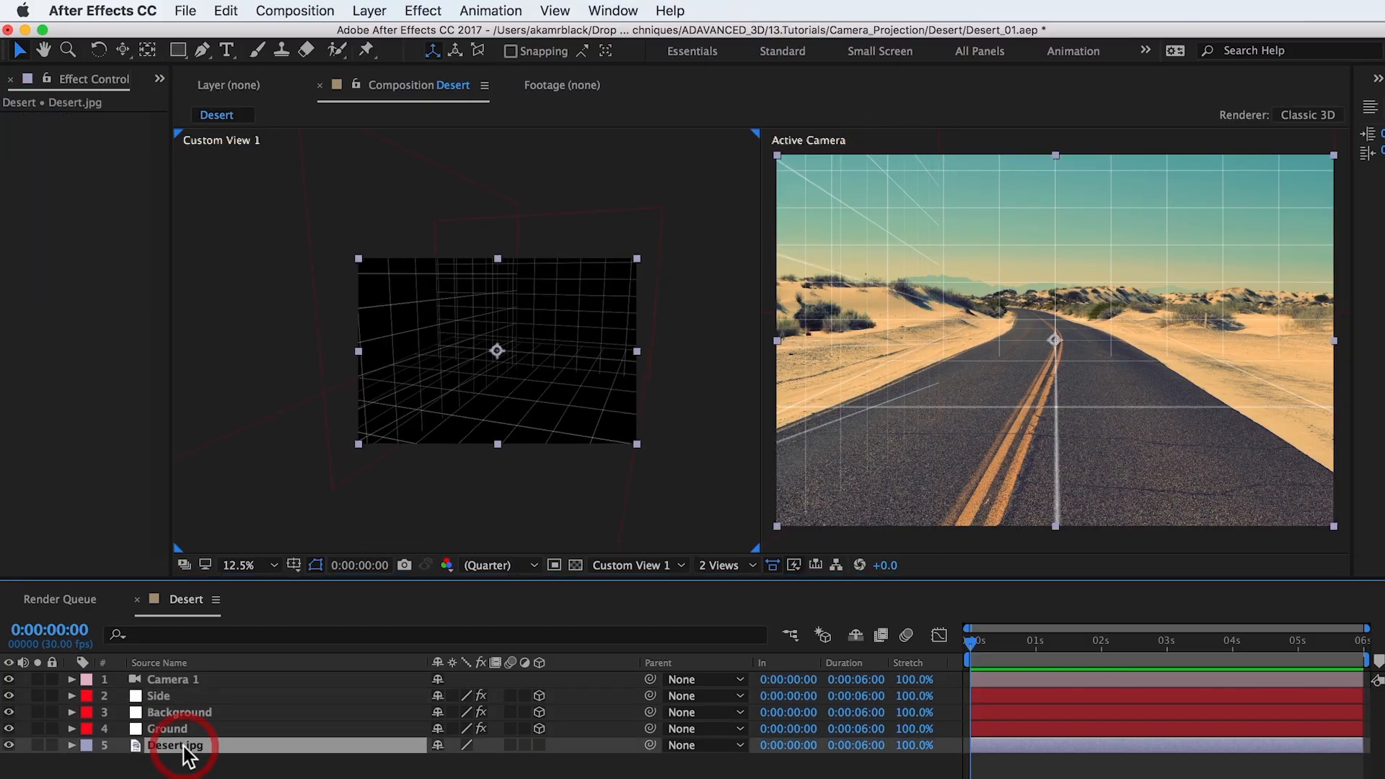
key("super+d")
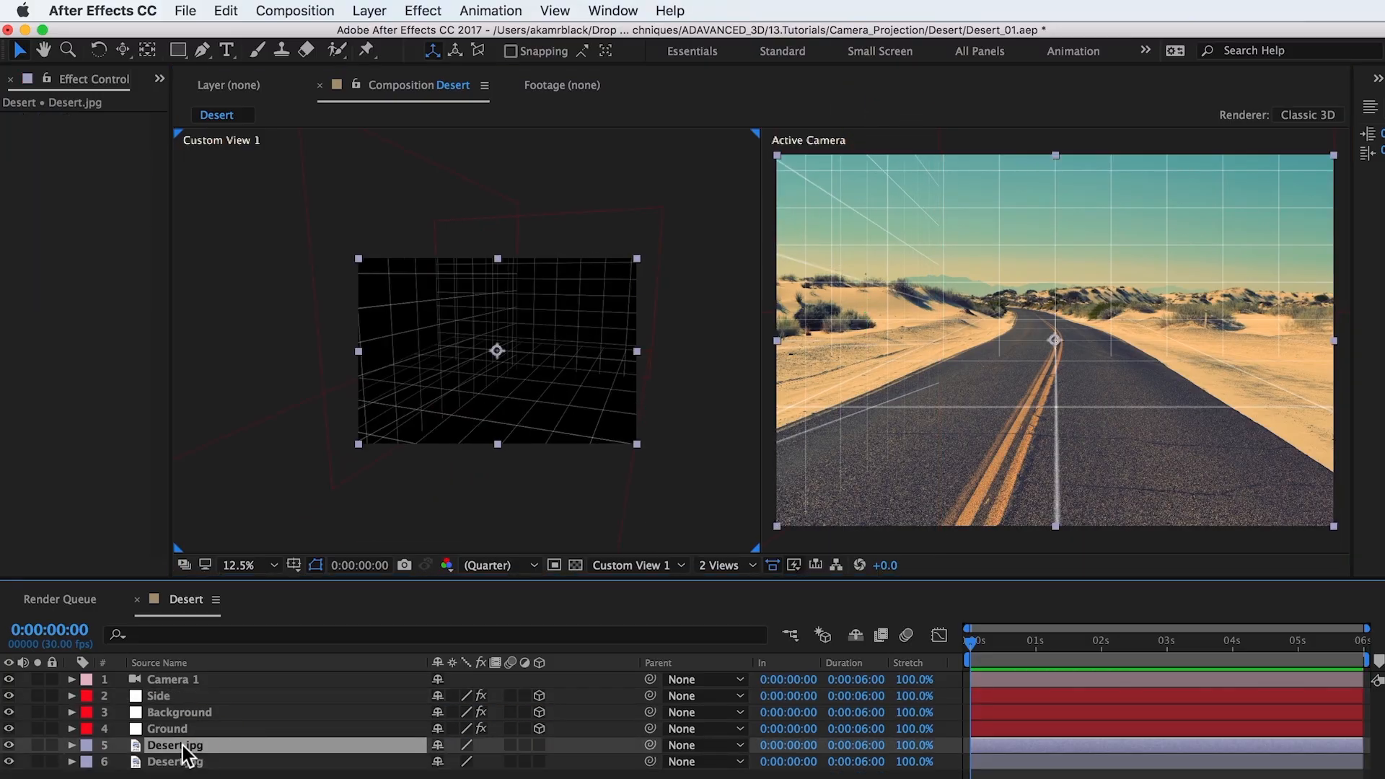
left_click_drag(183, 746, 187, 678)
left_click(537, 679)
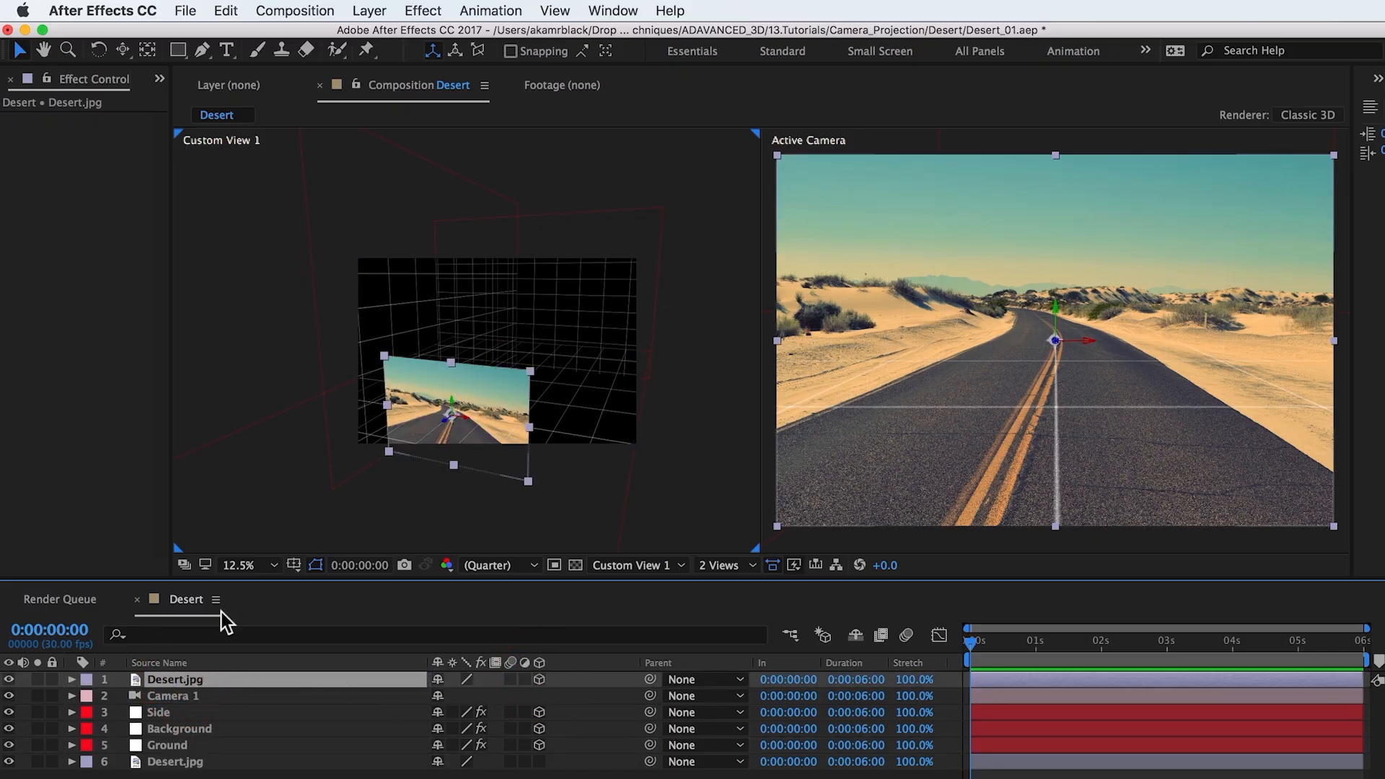
Step: Create a Point light with shadow casting enabled and name it Projector
left_click(369, 10)
mouse_move(374, 35)
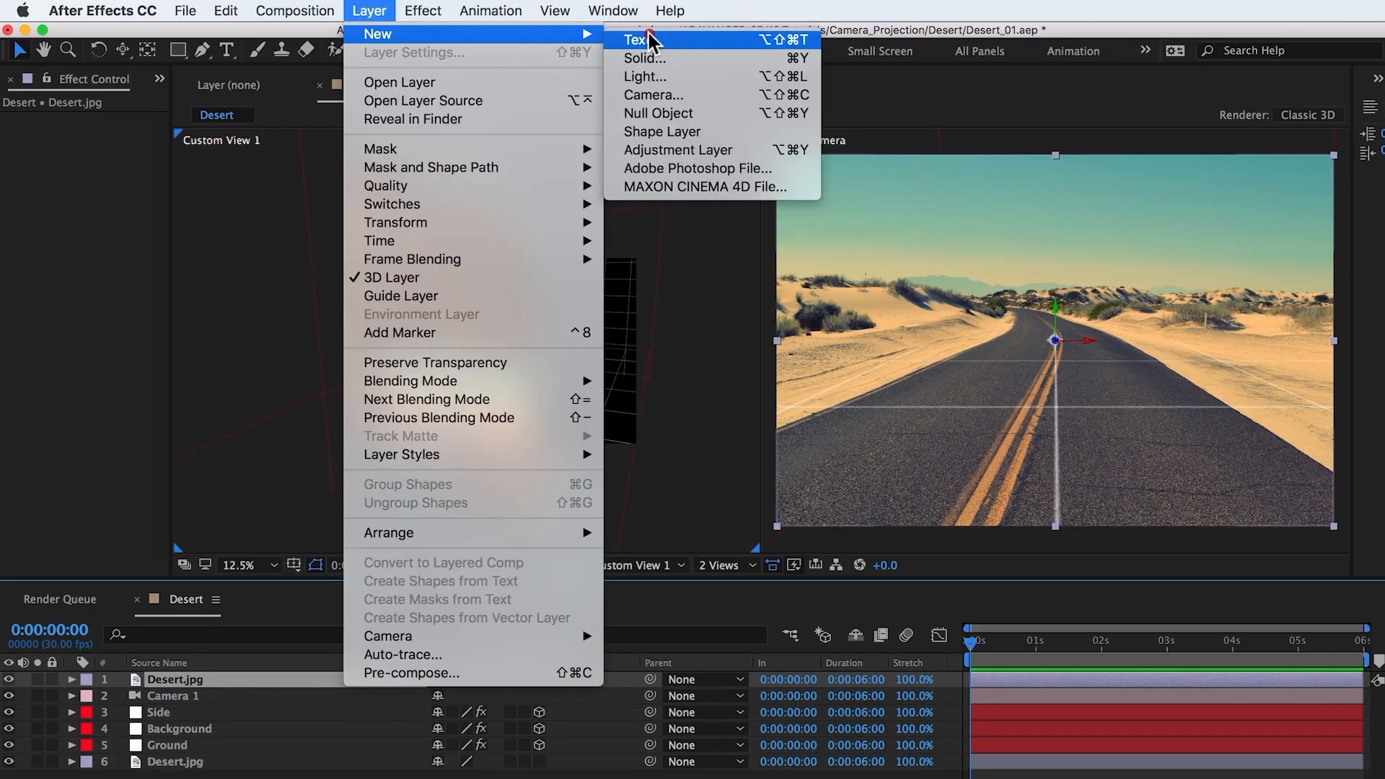
left_click(678, 75)
left_click(611, 223)
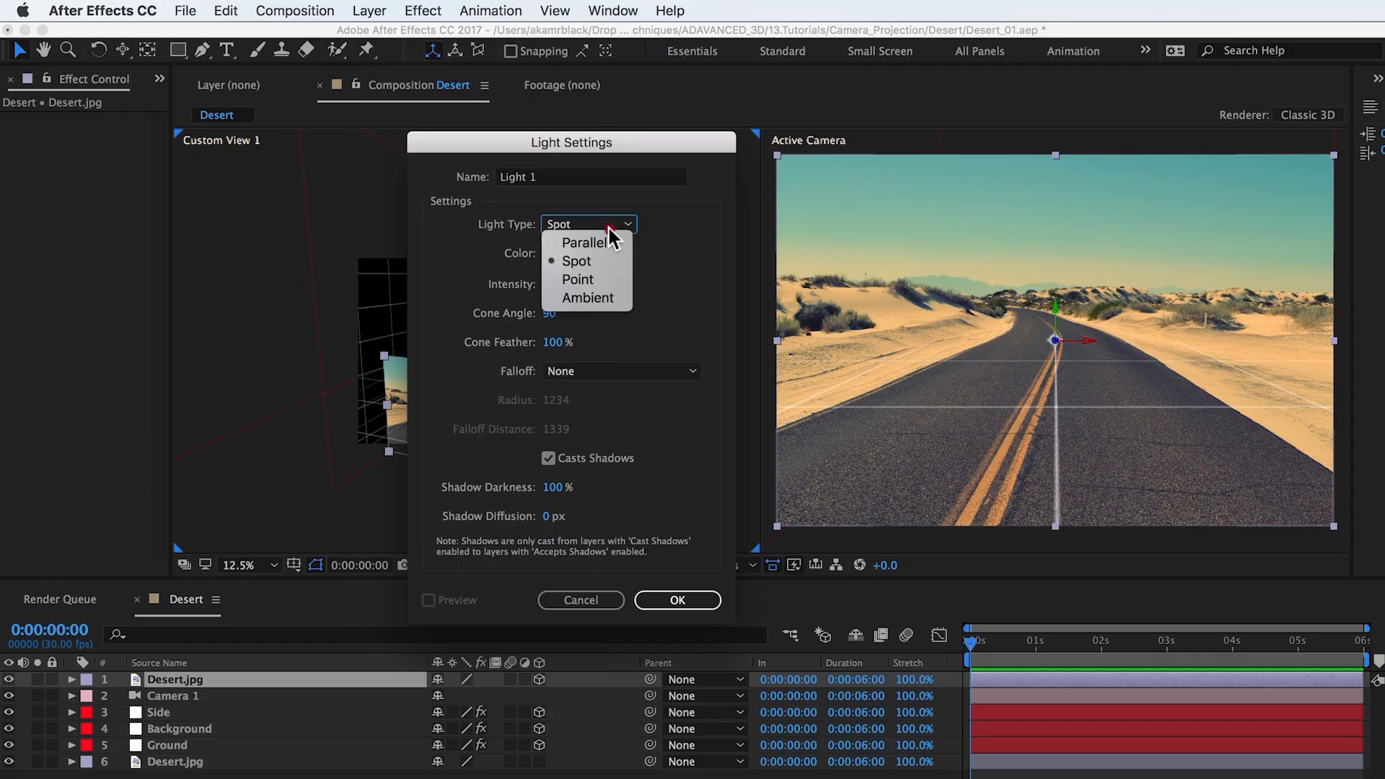
left_click(604, 282)
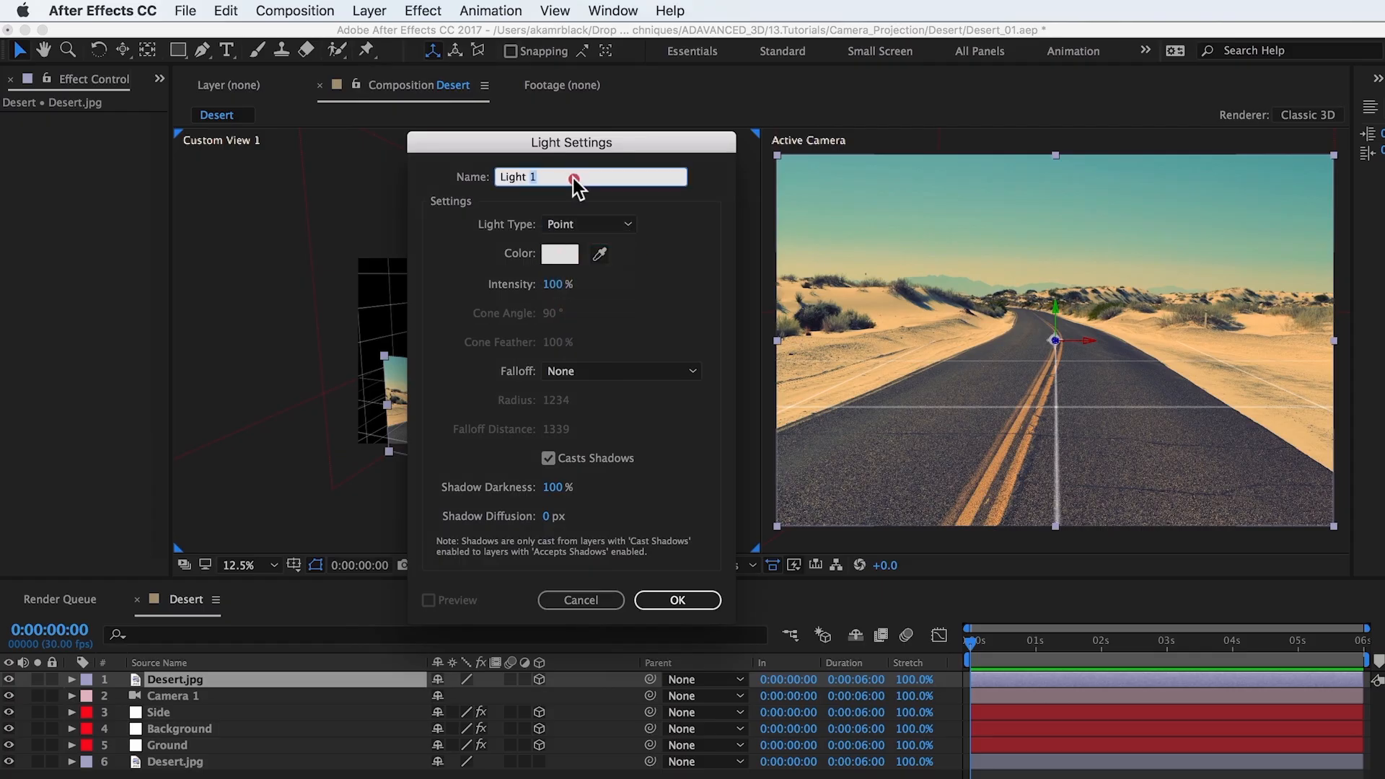
left_click(573, 176)
double_click(574, 176)
type("Projector")
left_click(677, 602)
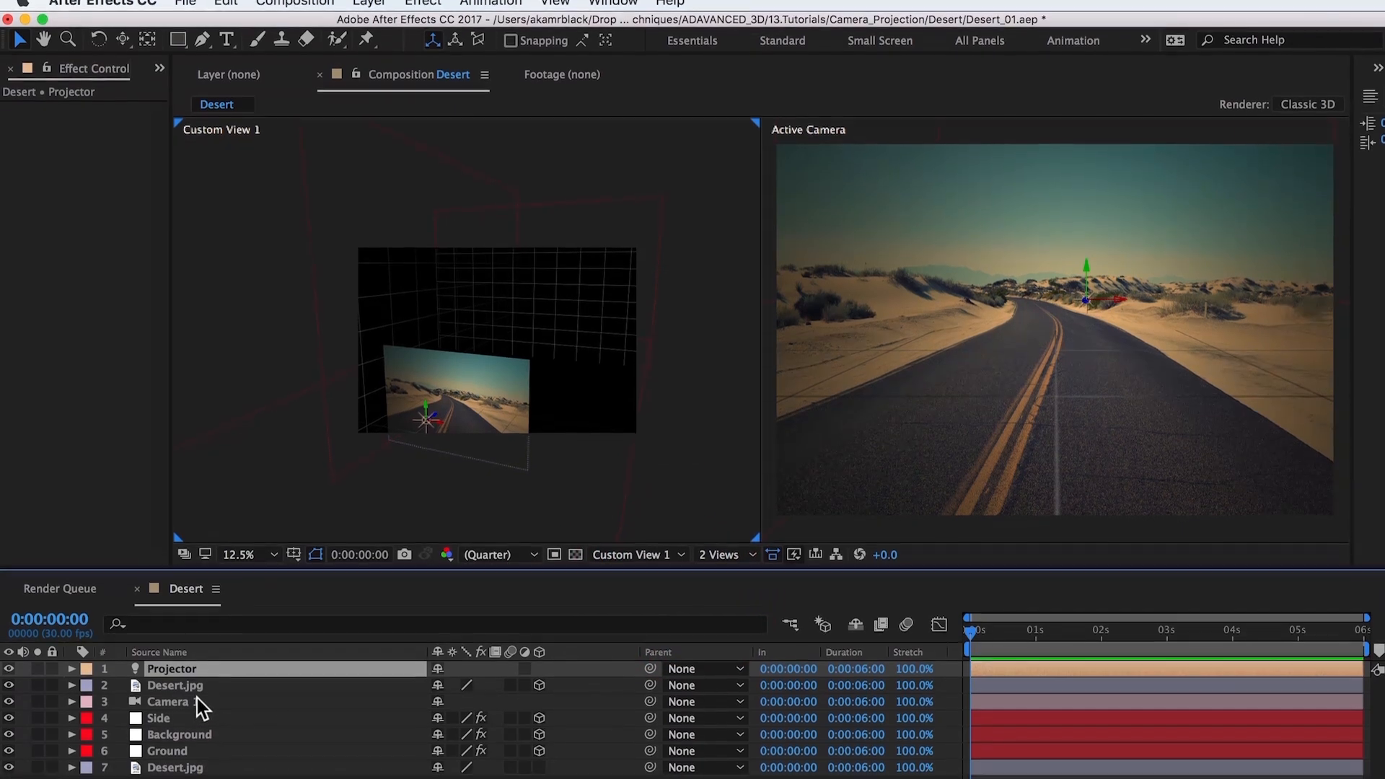
Step: Copy Camera 1's position onto the Projector light
left_click(195, 686)
key("p")
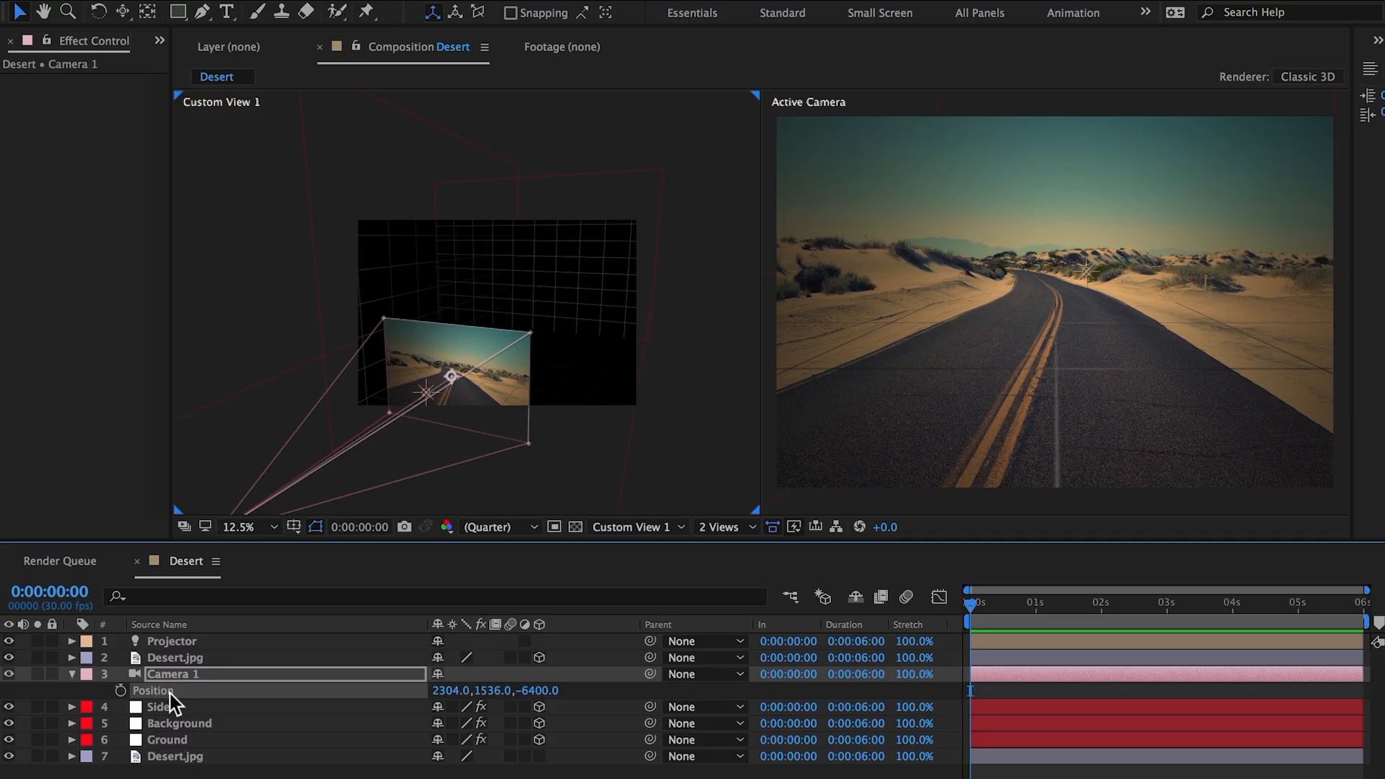
left_click(174, 642)
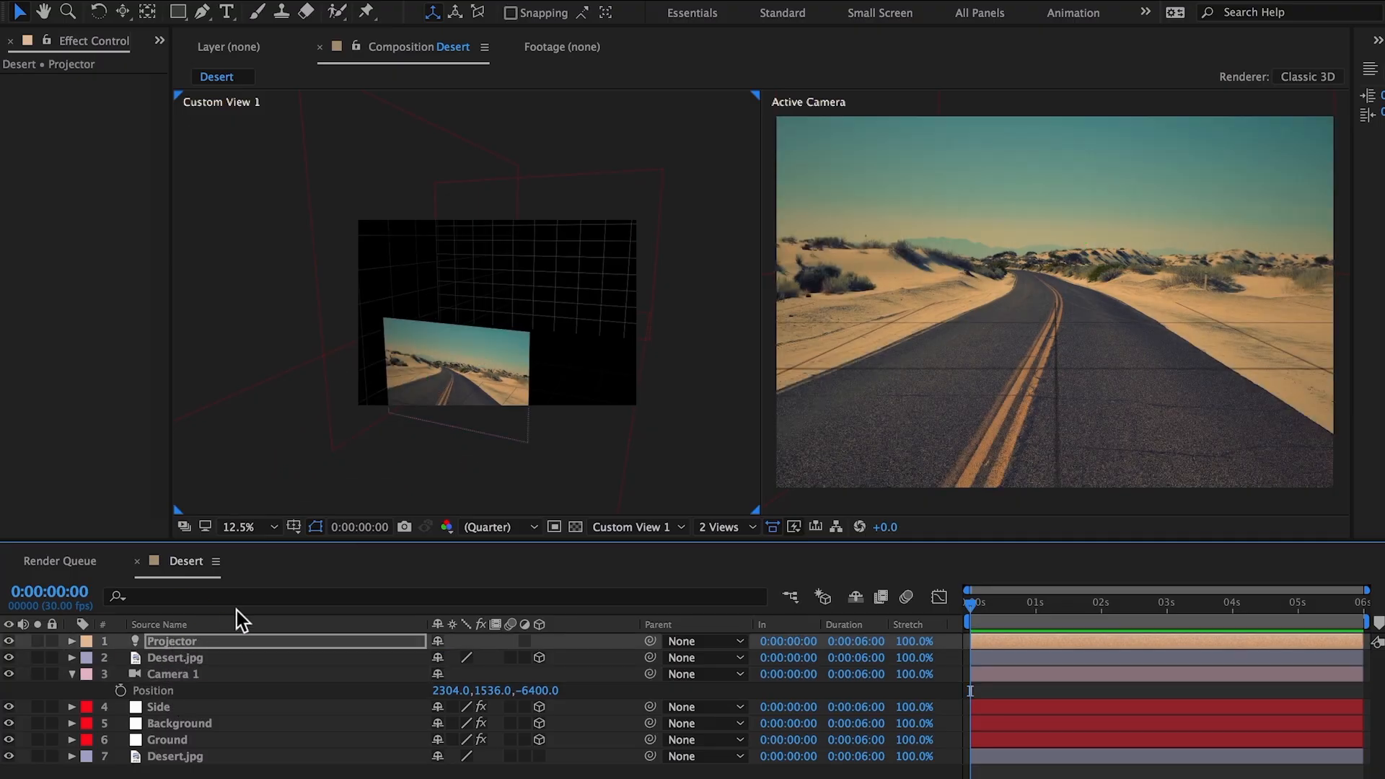
Step: Apply Camera 1's position to the 3D Desert.jpg layer and shift it slightly forward in front of the Projector light
key("h")
left_click_drag(386, 458, 560, 297)
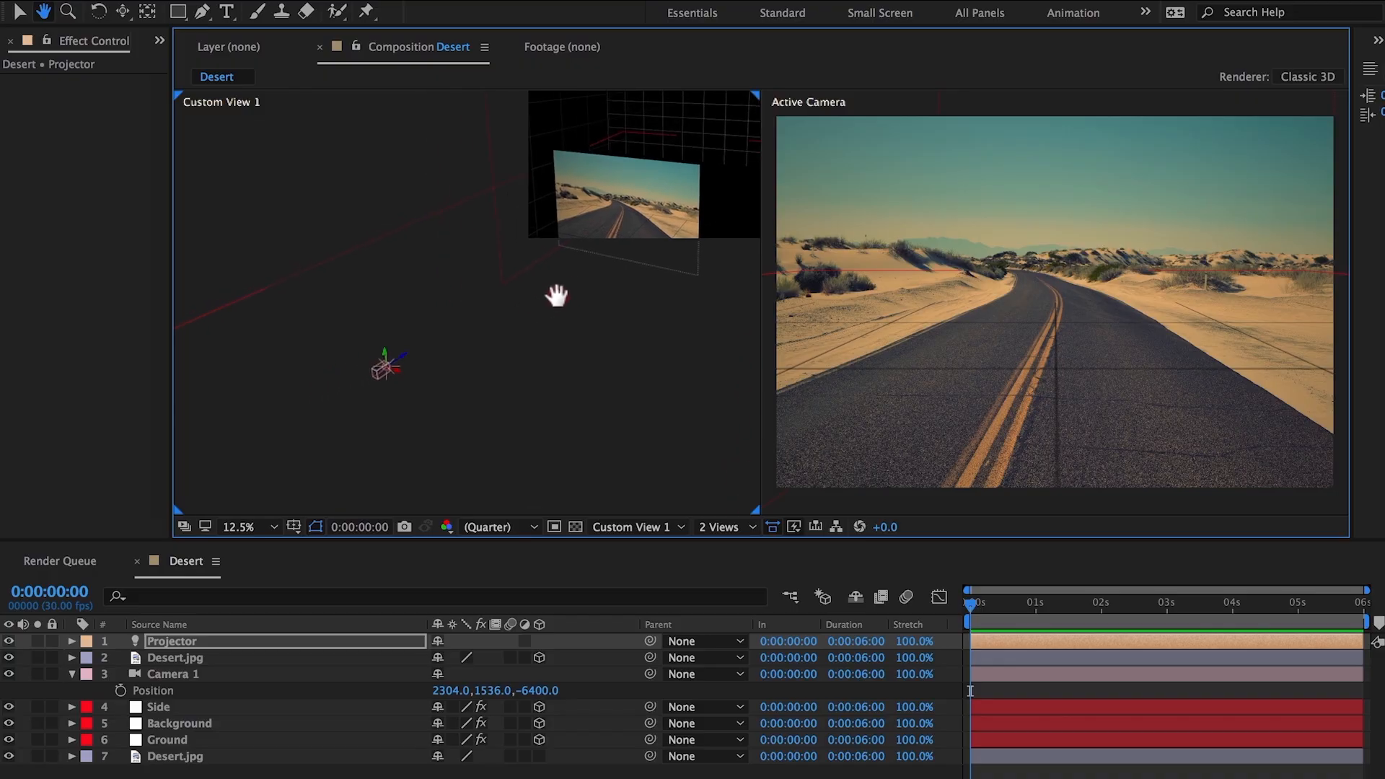
key("v")
key("c")
mouse_move(436, 412)
left_mouse_down()
mouse_move(449, 387)
mouse_move(445, 411)
left_mouse_up()
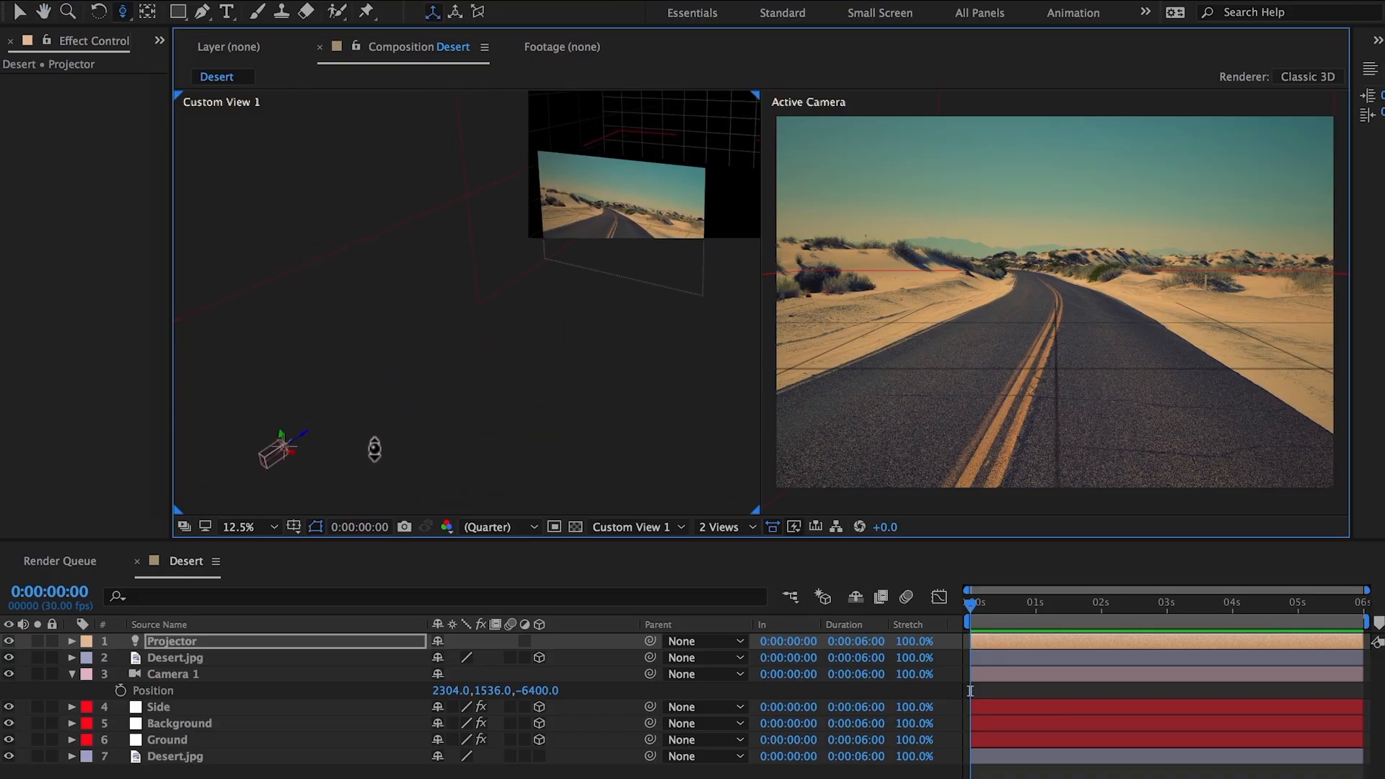
key("v")
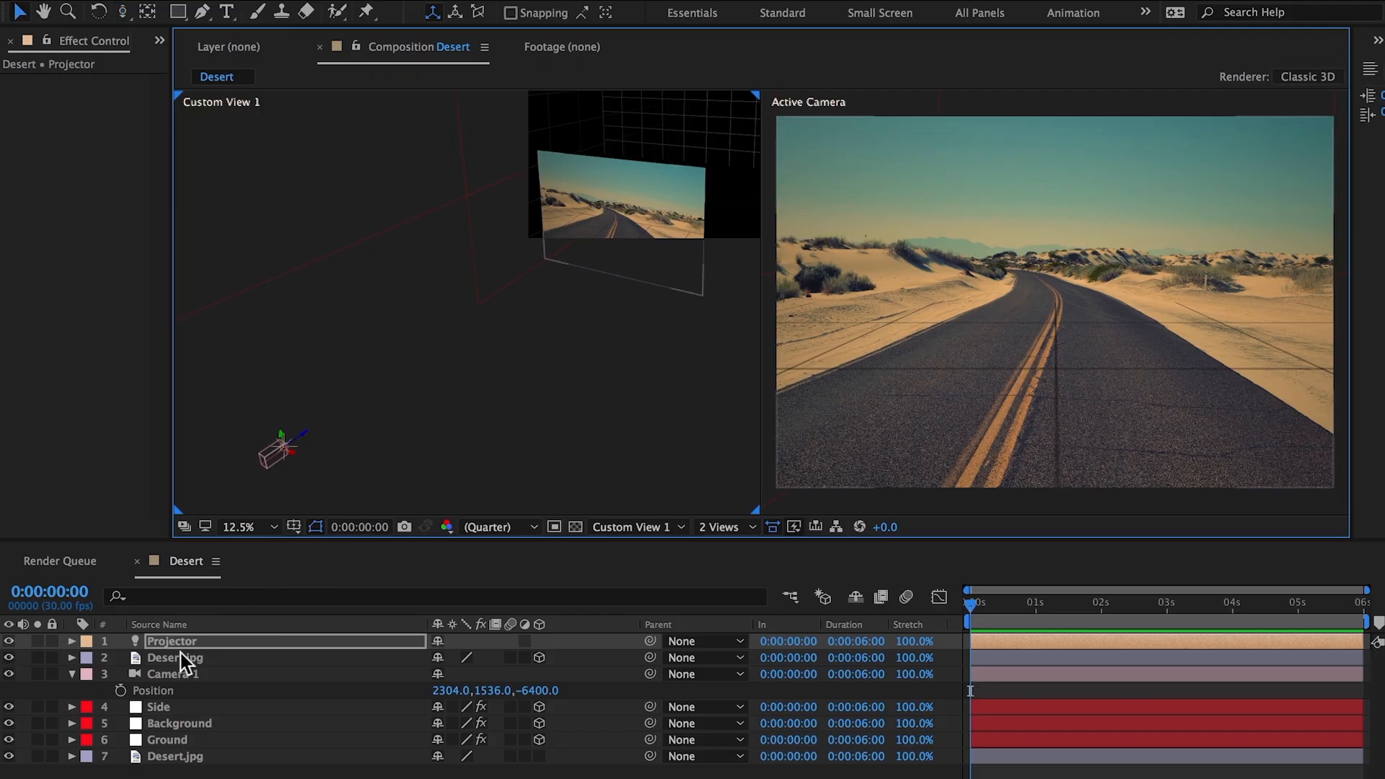
left_click(179, 657)
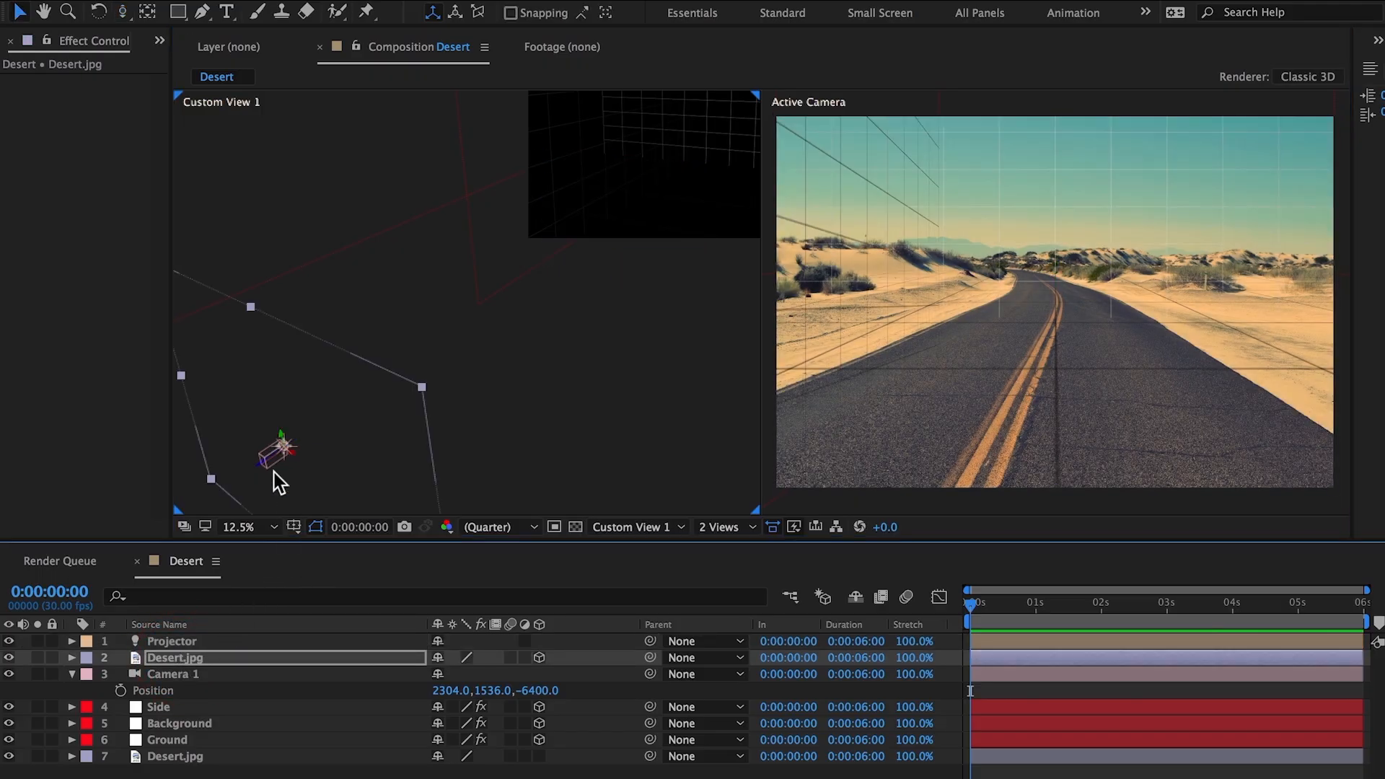
left_click_drag(261, 462, 261, 460)
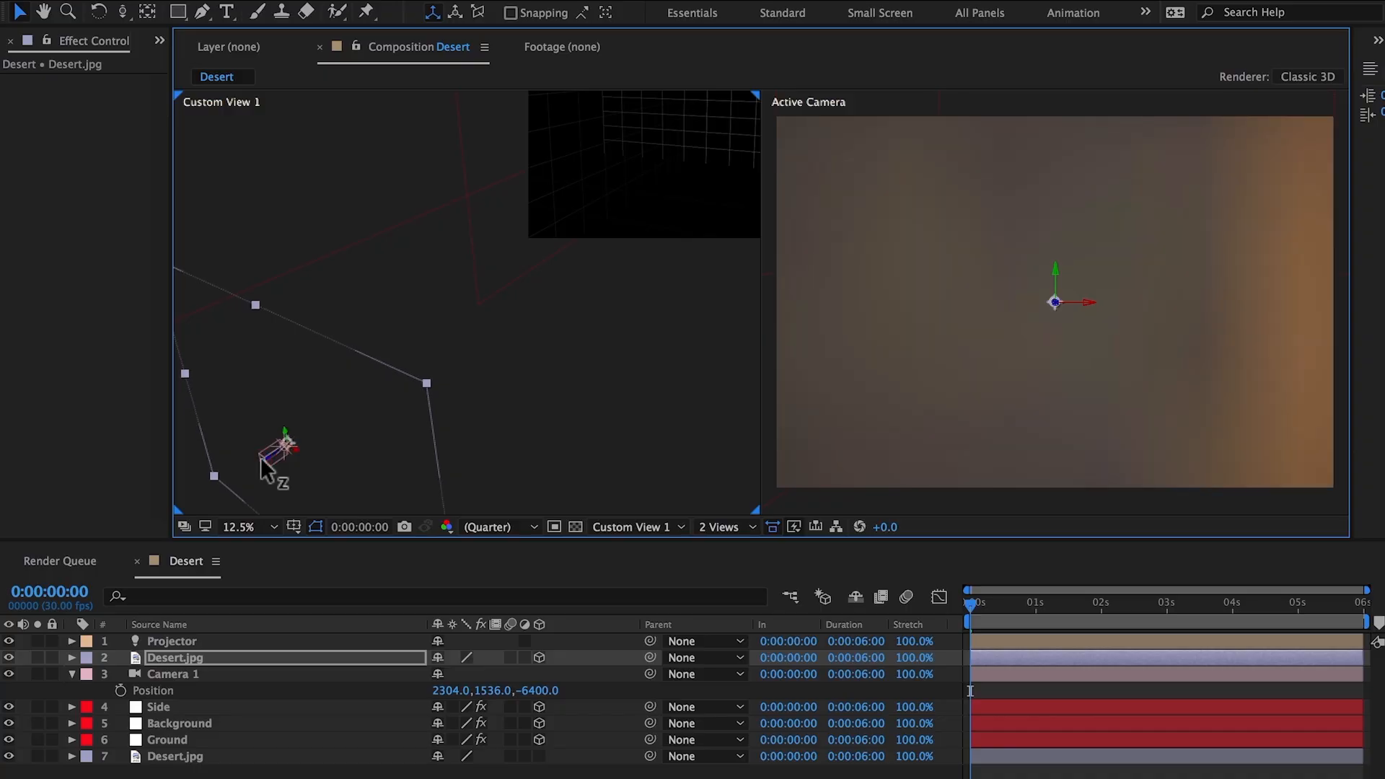
left_click_drag(261, 461, 261, 456)
Step: Scale the 3D Desert.jpg layer uniformly to 4%, and refine it to 0.9% to fill the camera view
key("s")
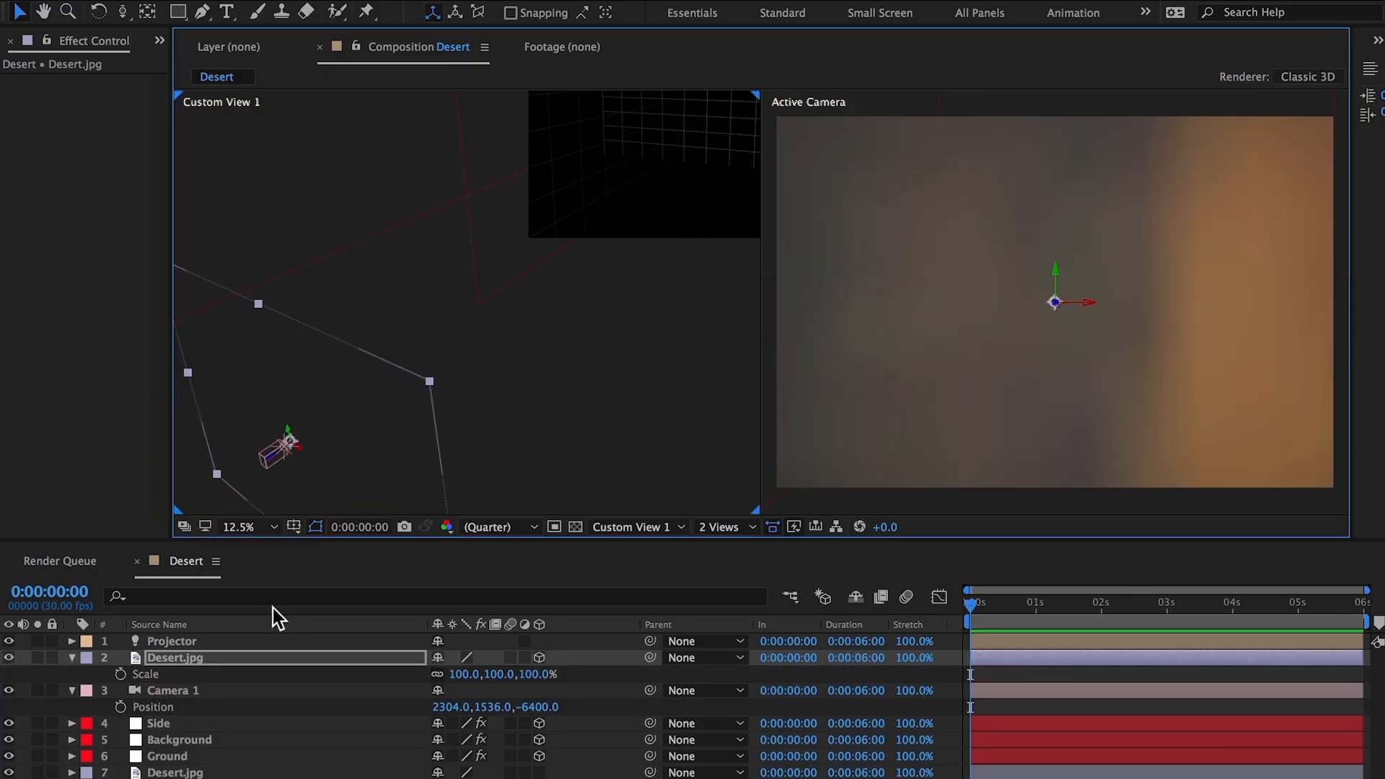
left_click(498, 674)
type("4")
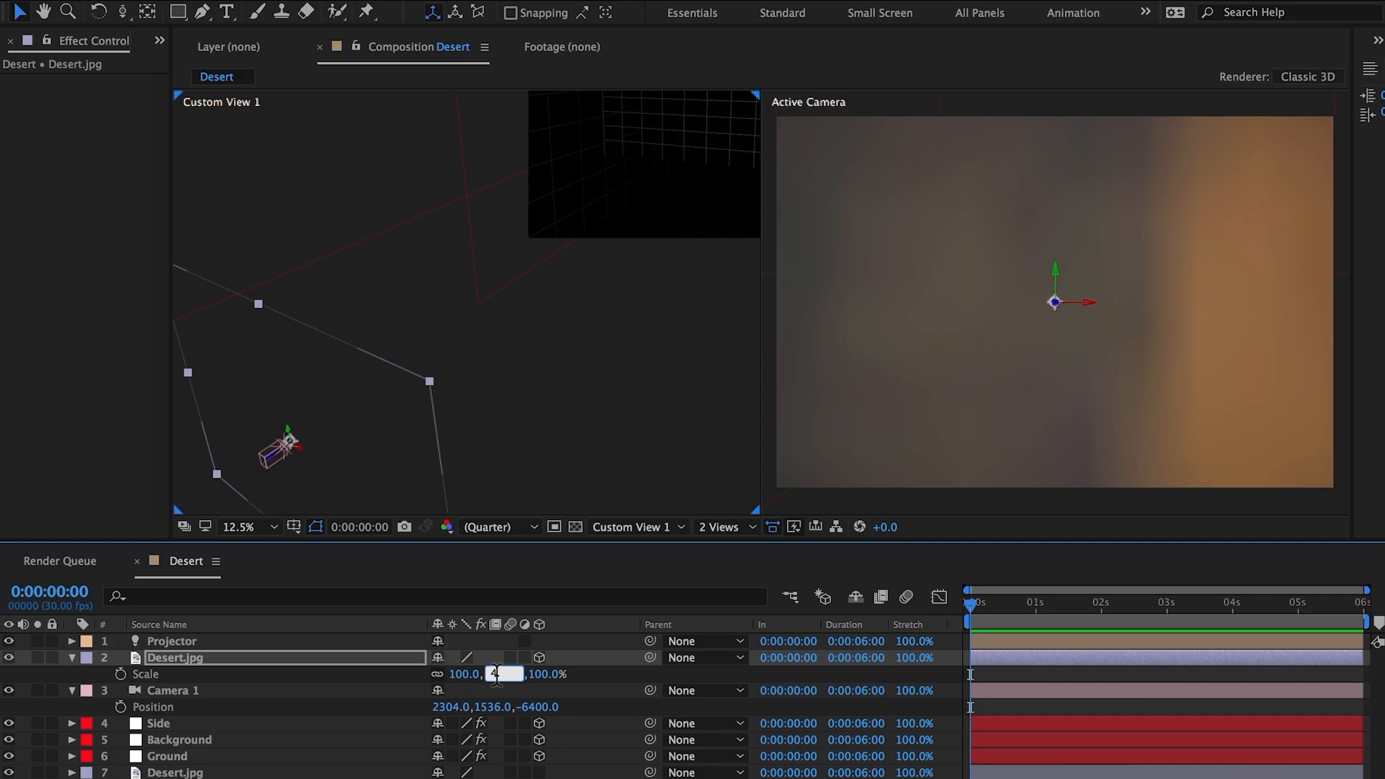
key("Return")
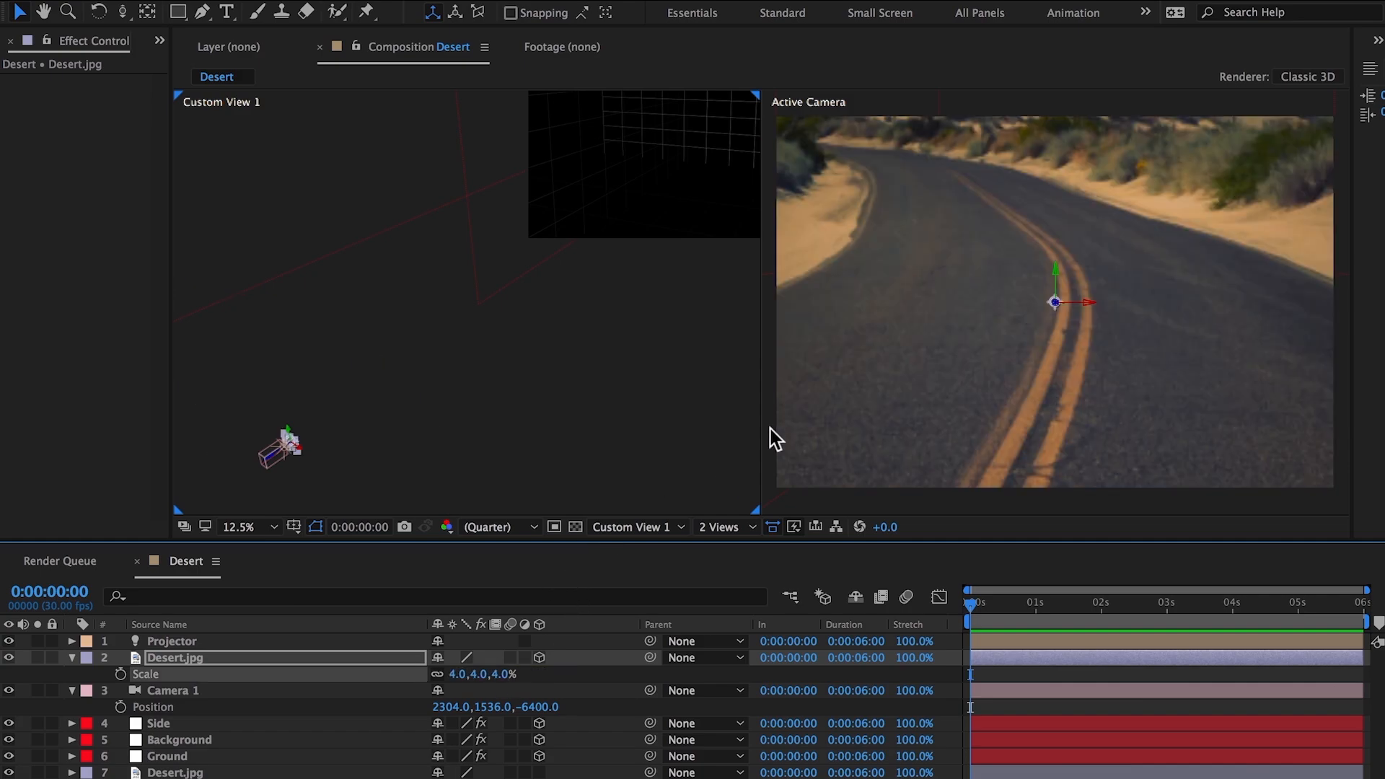
key("h")
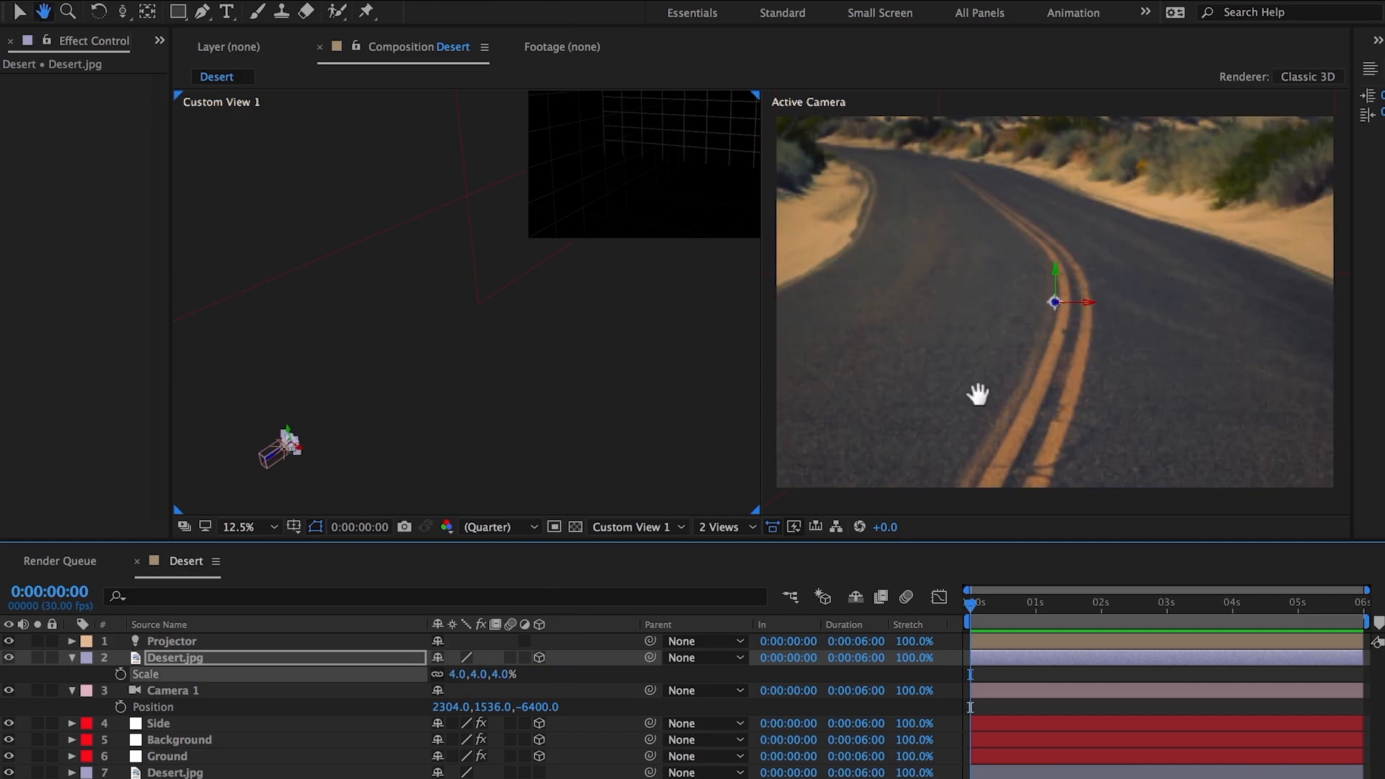
mouse_move(977, 392)
left_mouse_down()
mouse_move(965, 404)
mouse_move(977, 402)
left_mouse_up()
key("v")
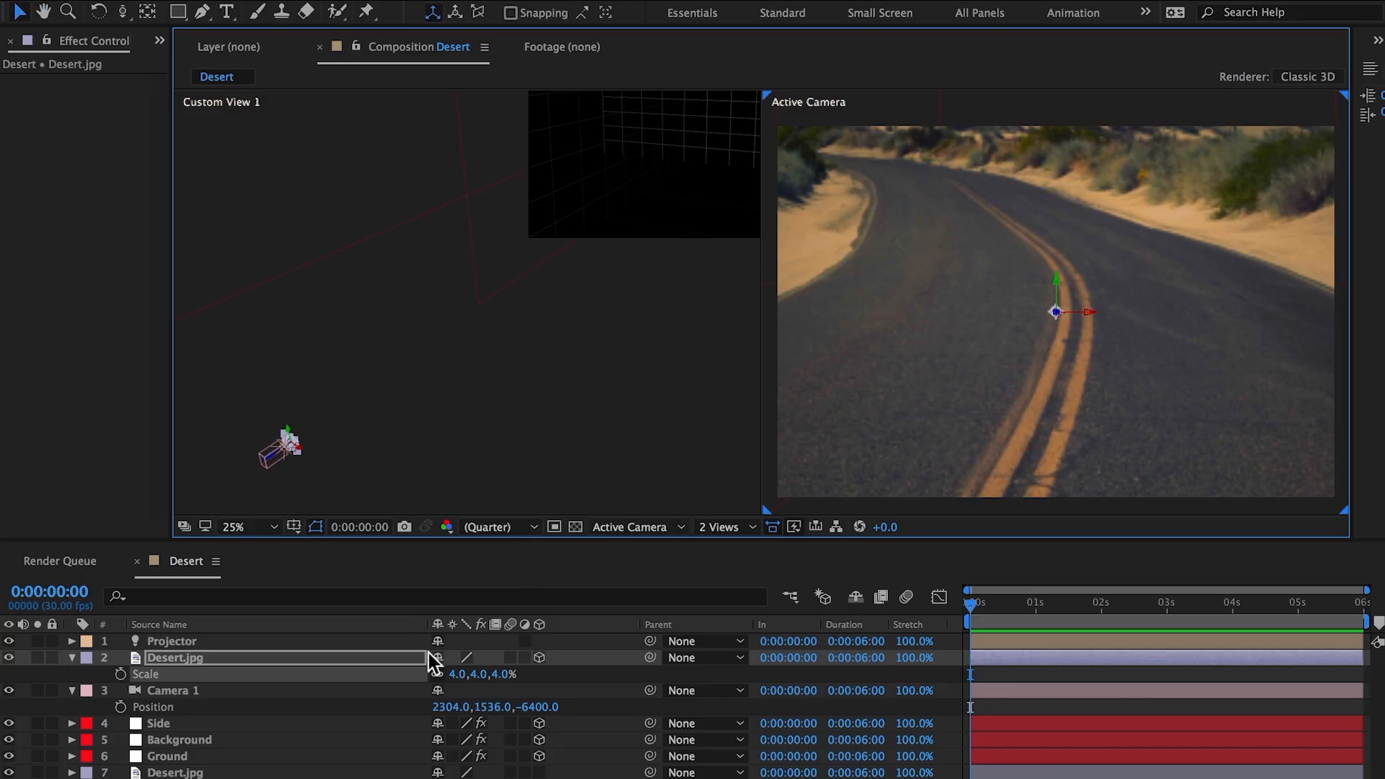
Step: Turn off the Grid effects on the Side, Background and Ground solids and hide the original Desert.jpg layer
left_click(482, 723)
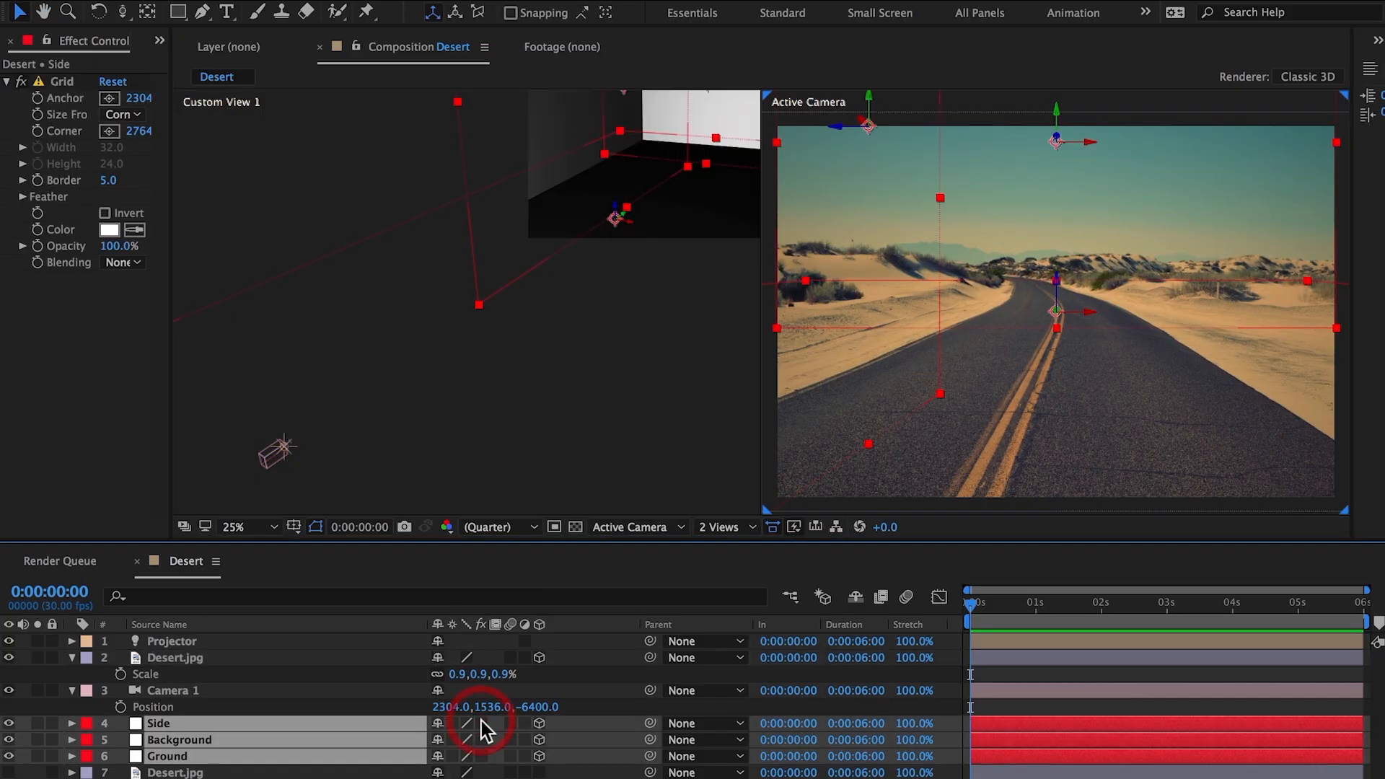
key("h")
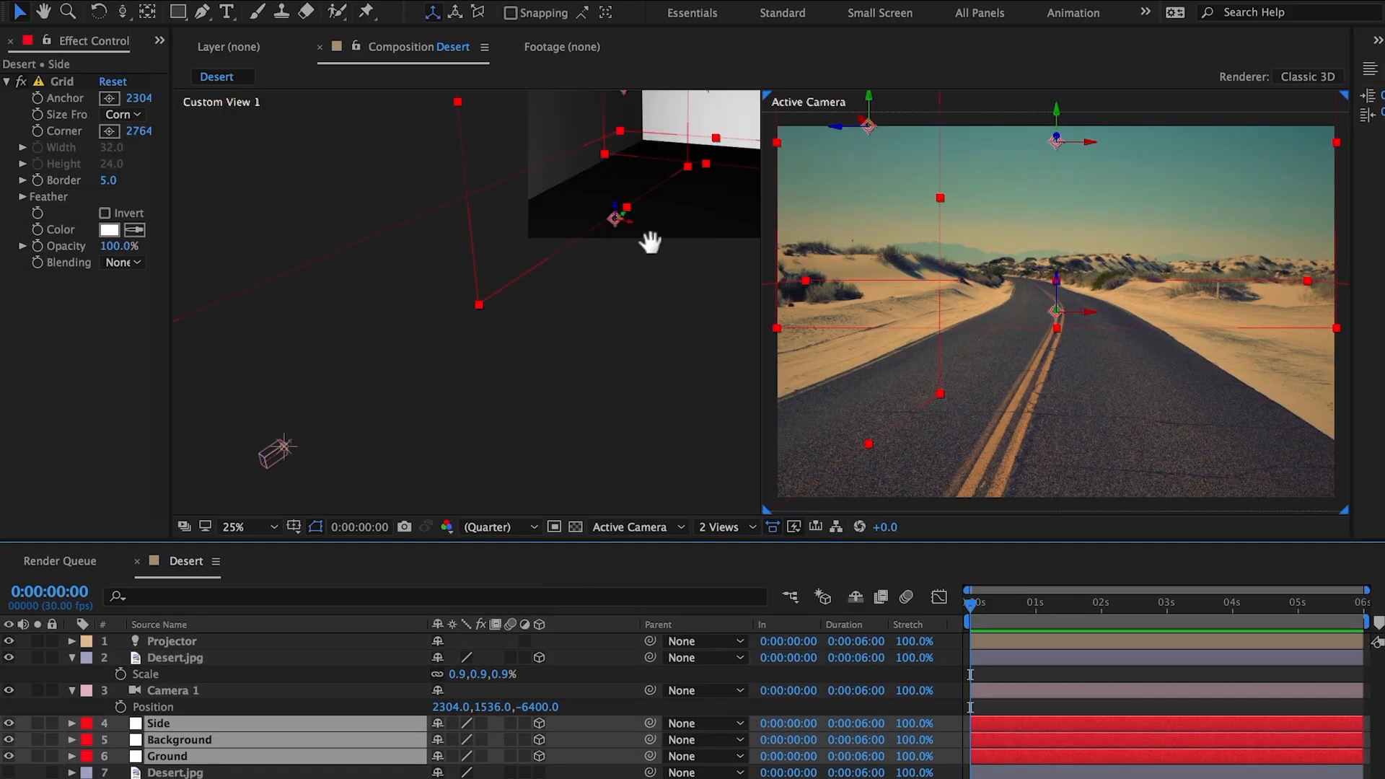
left_click_drag(650, 238, 534, 376)
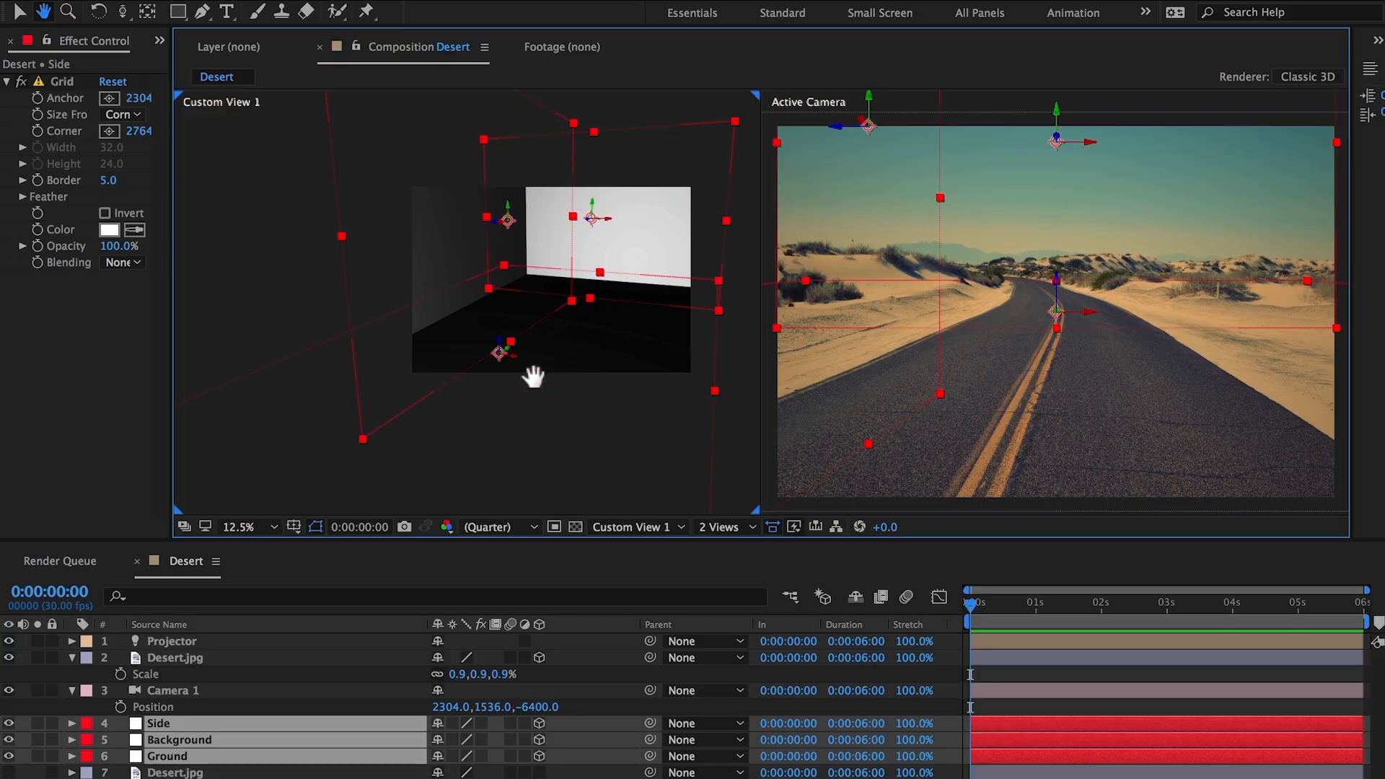
key("v")
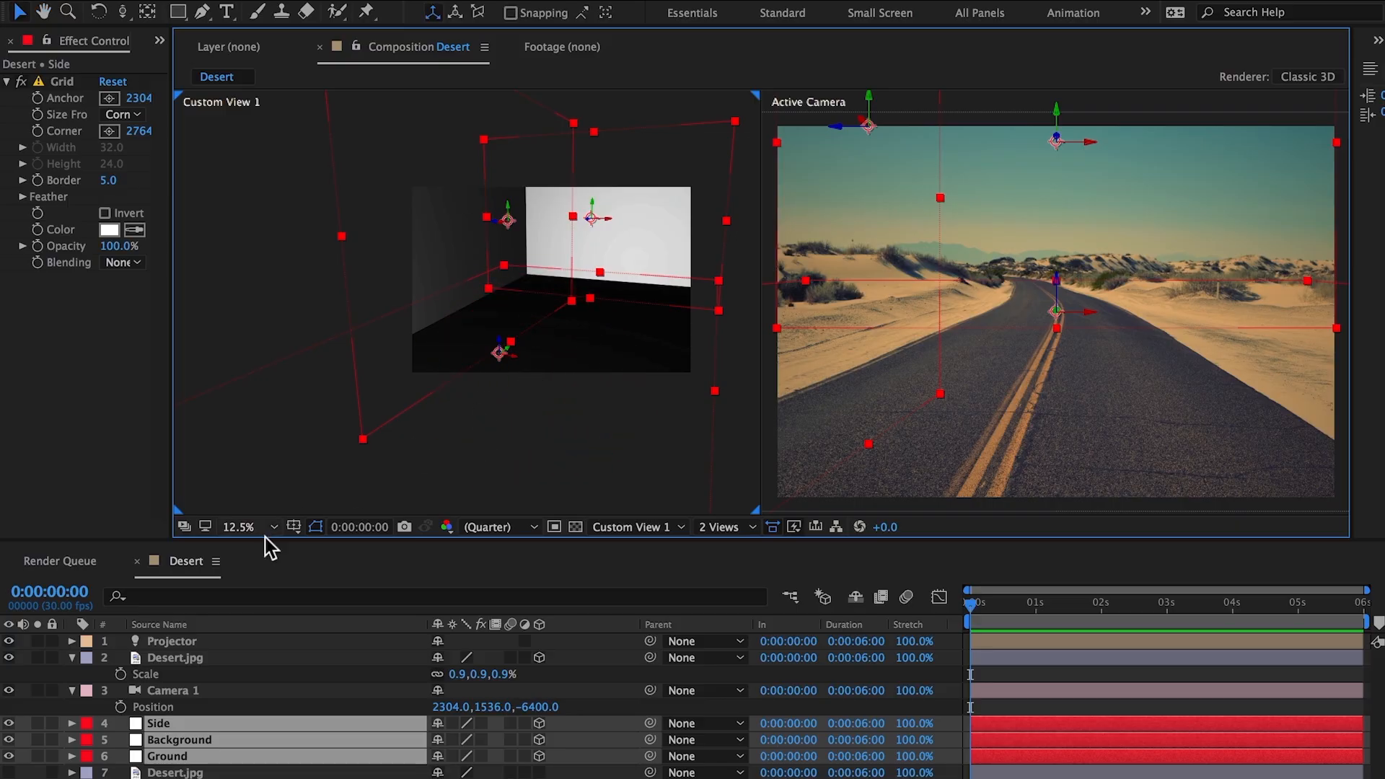
Step: Set Casts Shadows to Only in the 3D Desert.jpg layer's material options
left_click(72, 659)
left_click(73, 673)
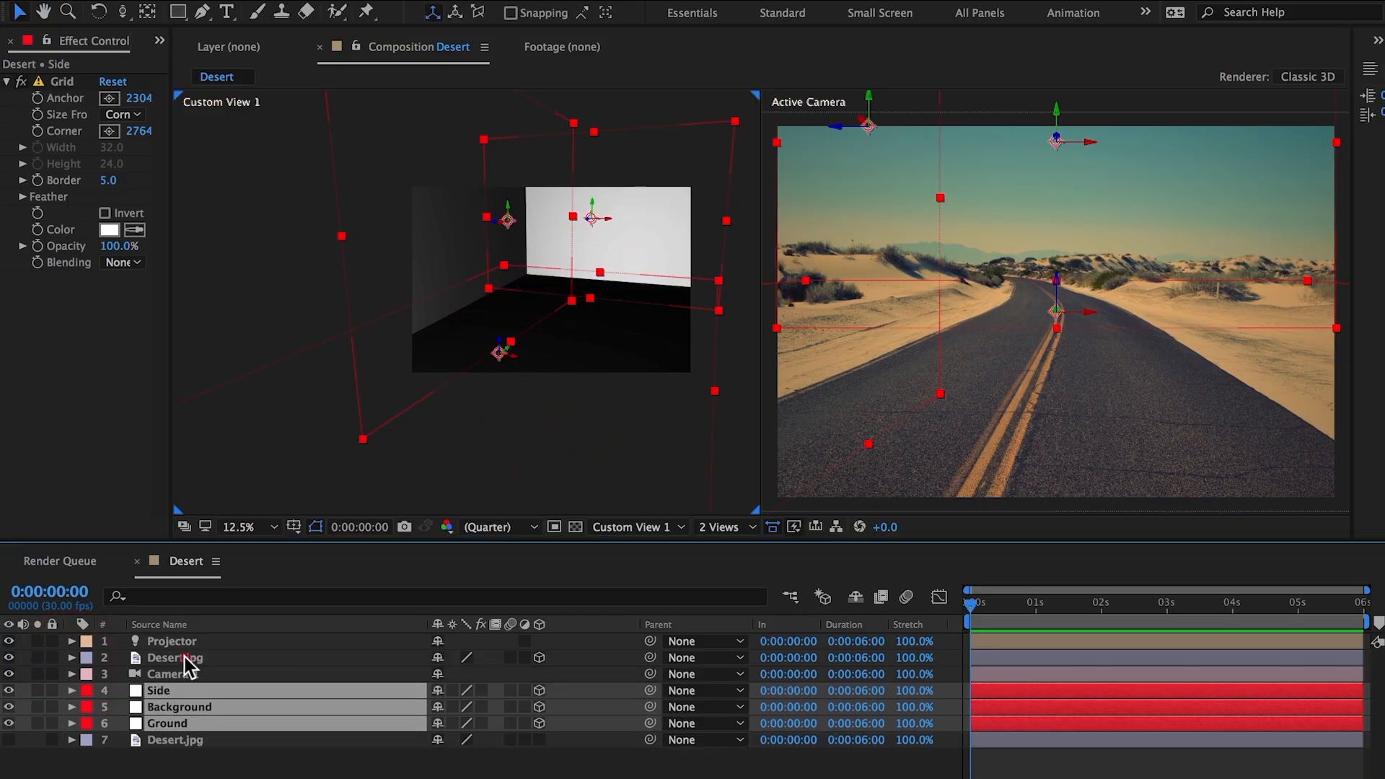
left_click(185, 657)
key("a")
key("a")
left_click(438, 691)
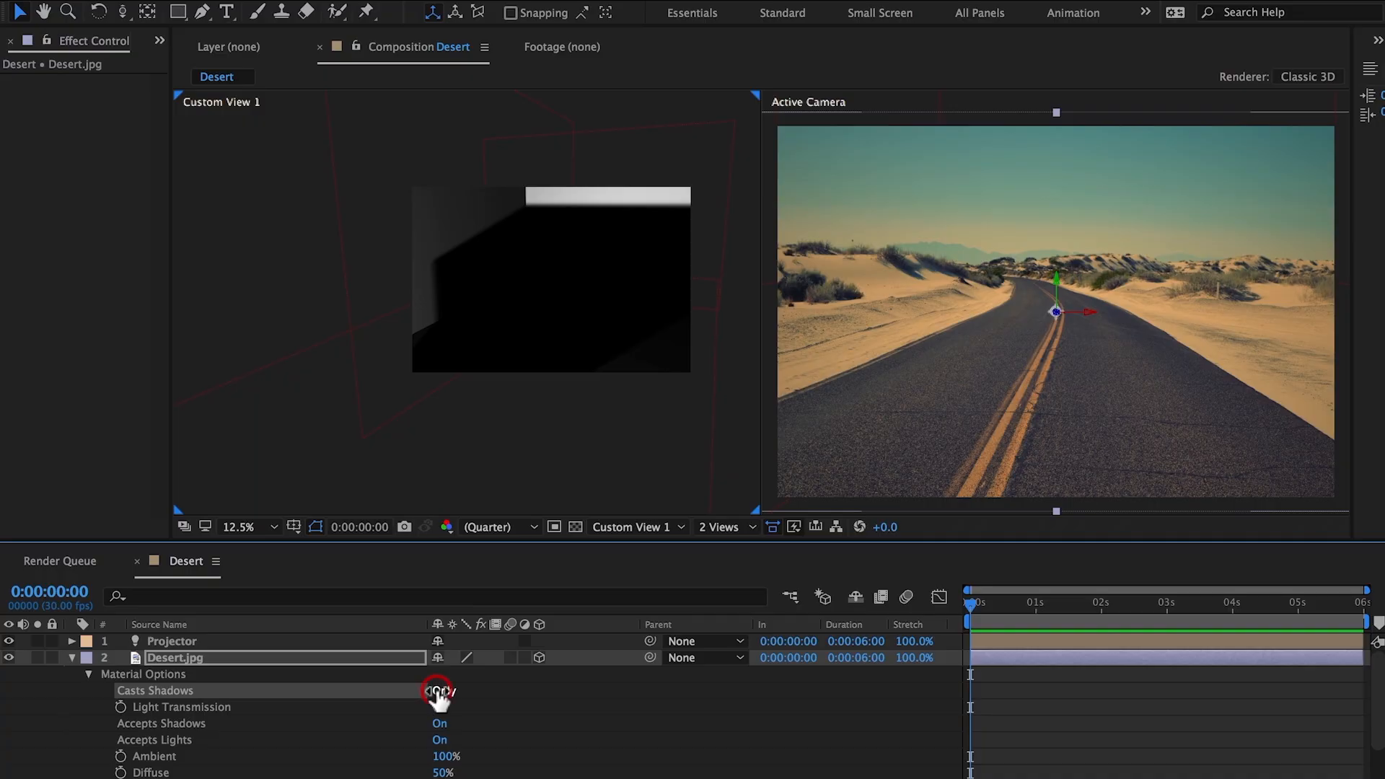
left_click(439, 692)
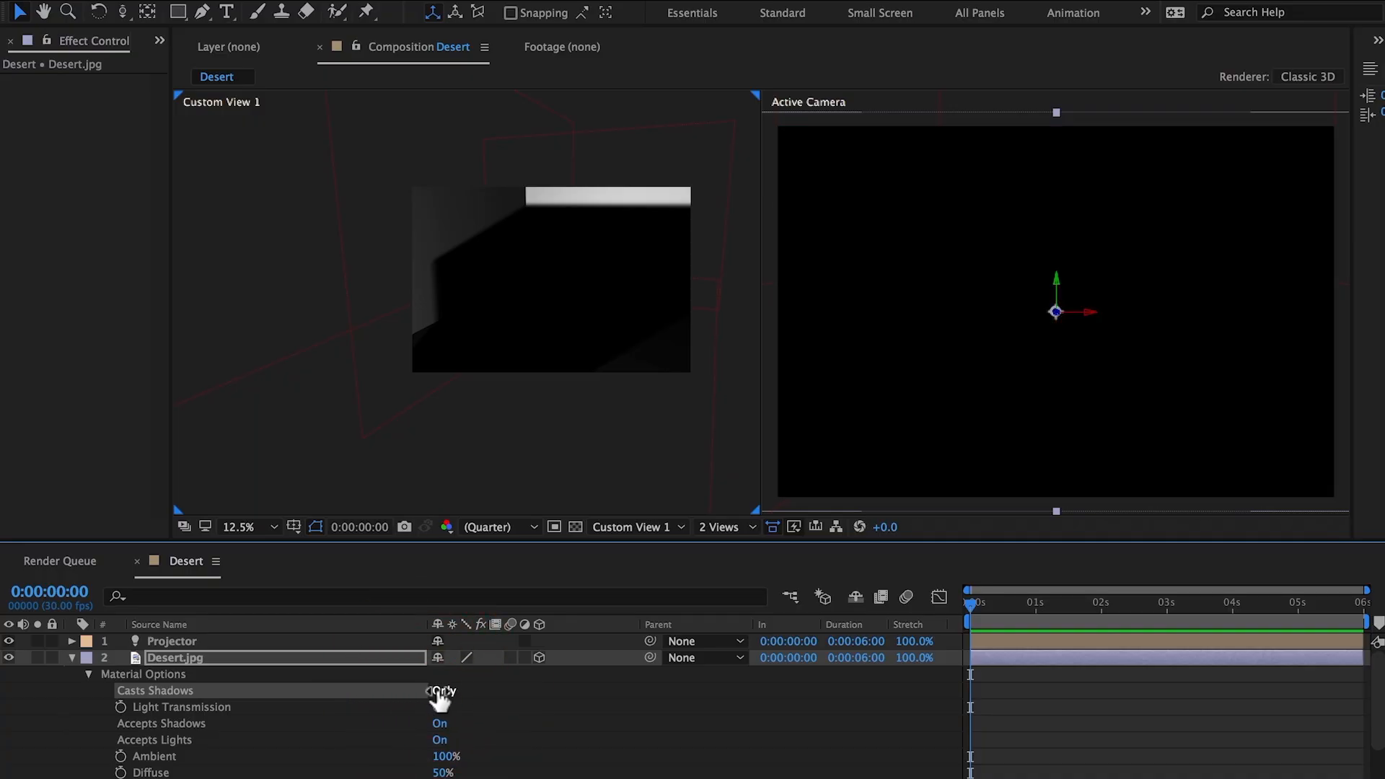
Step: Set the 3D Desert.jpg layer's Light Transmission to 100% and turn Accepts Shadows off
left_click_drag(441, 707, 629, 707)
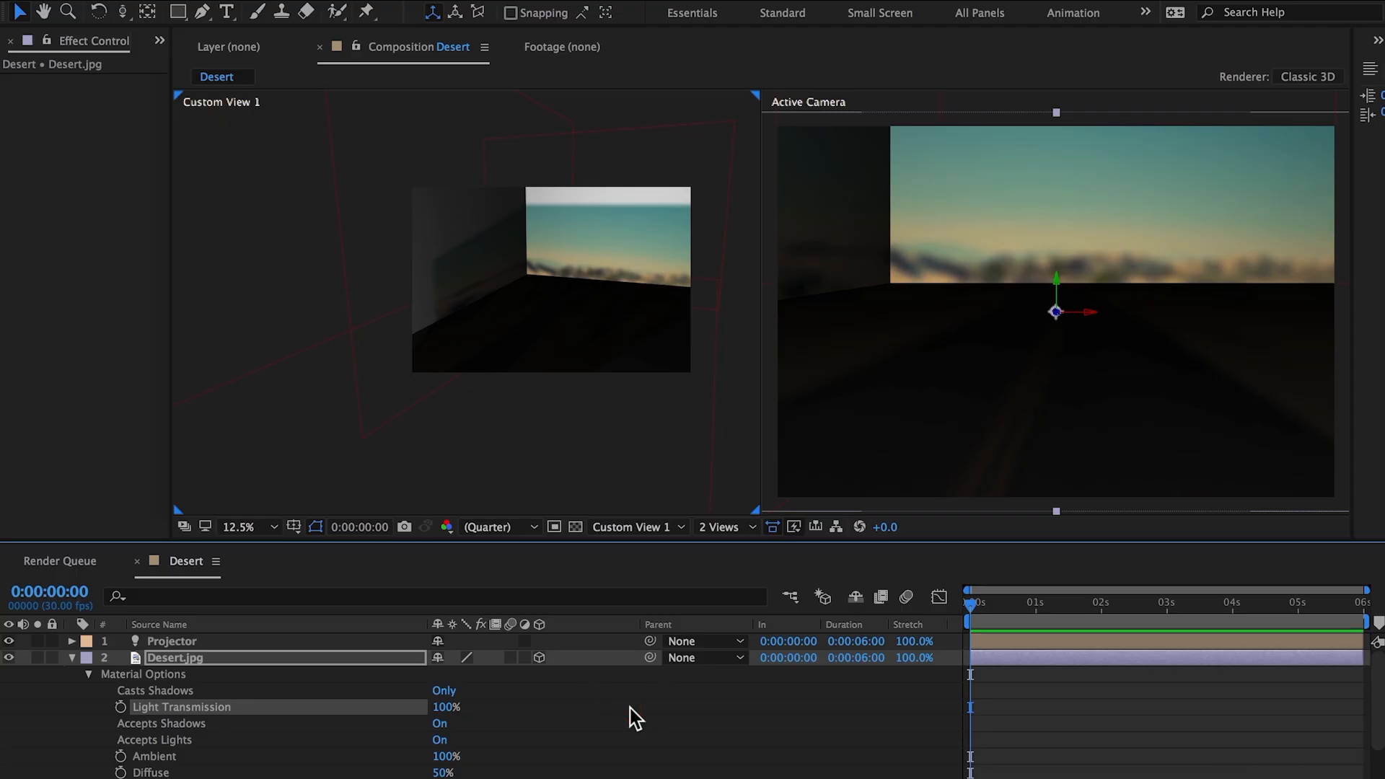
left_click(441, 724)
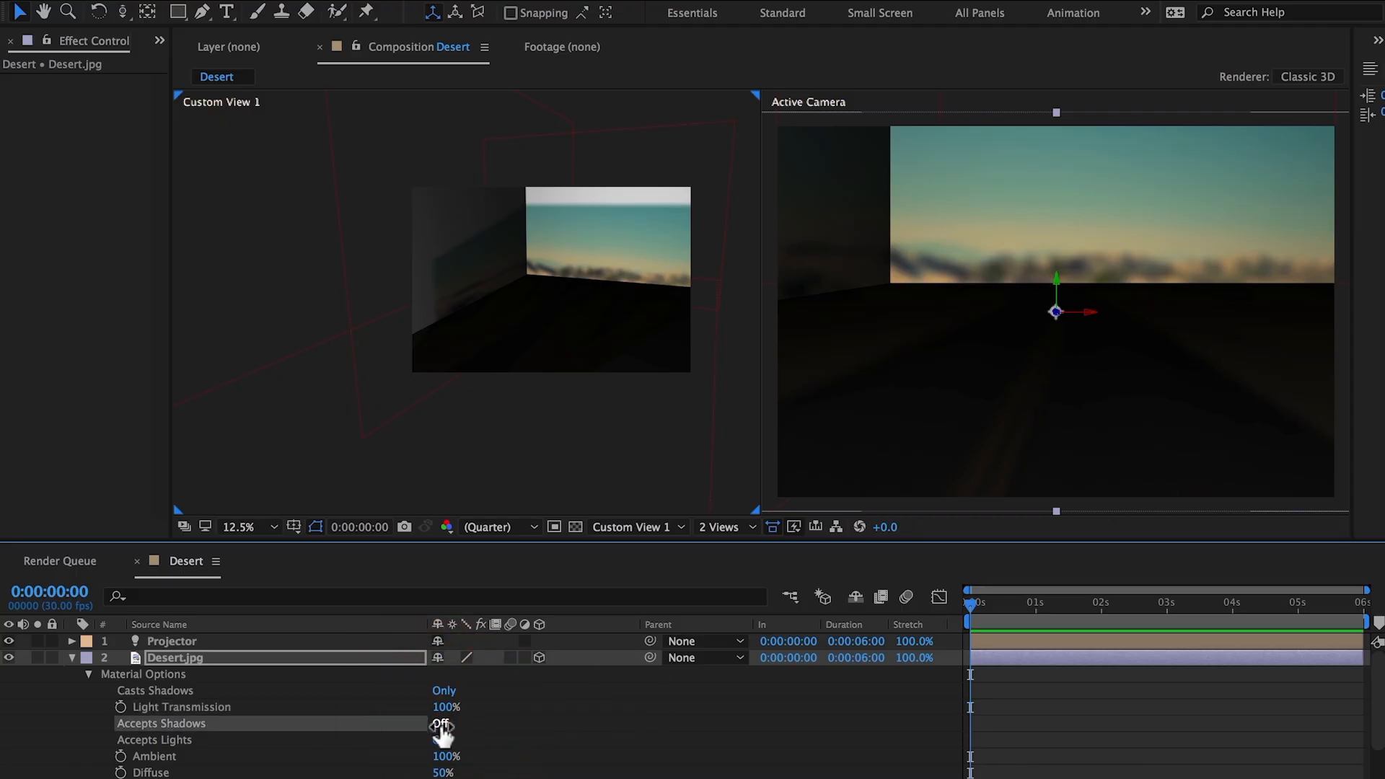
left_click(72, 658)
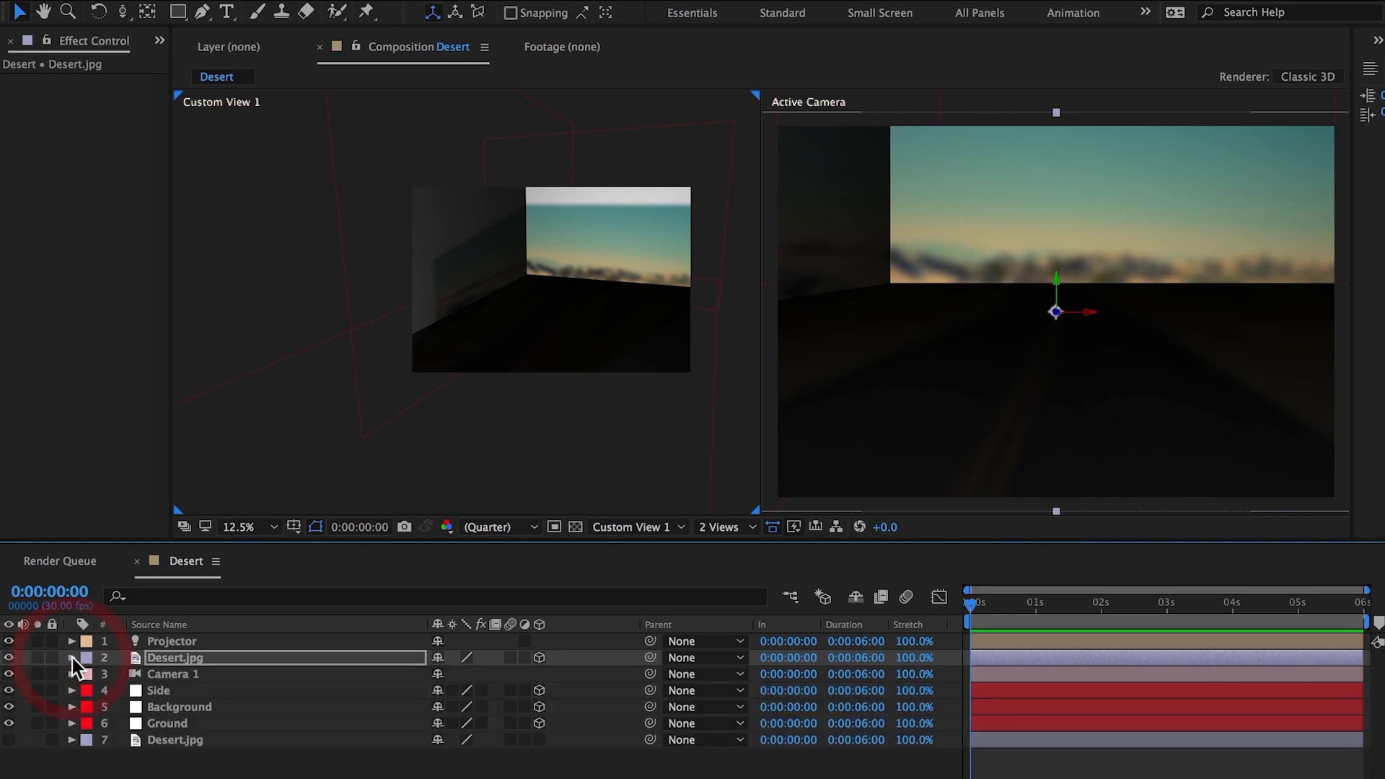
Step: Turn off Accepts Lights in the Side solid's material options
left_click(158, 690)
key("a")
key("a")
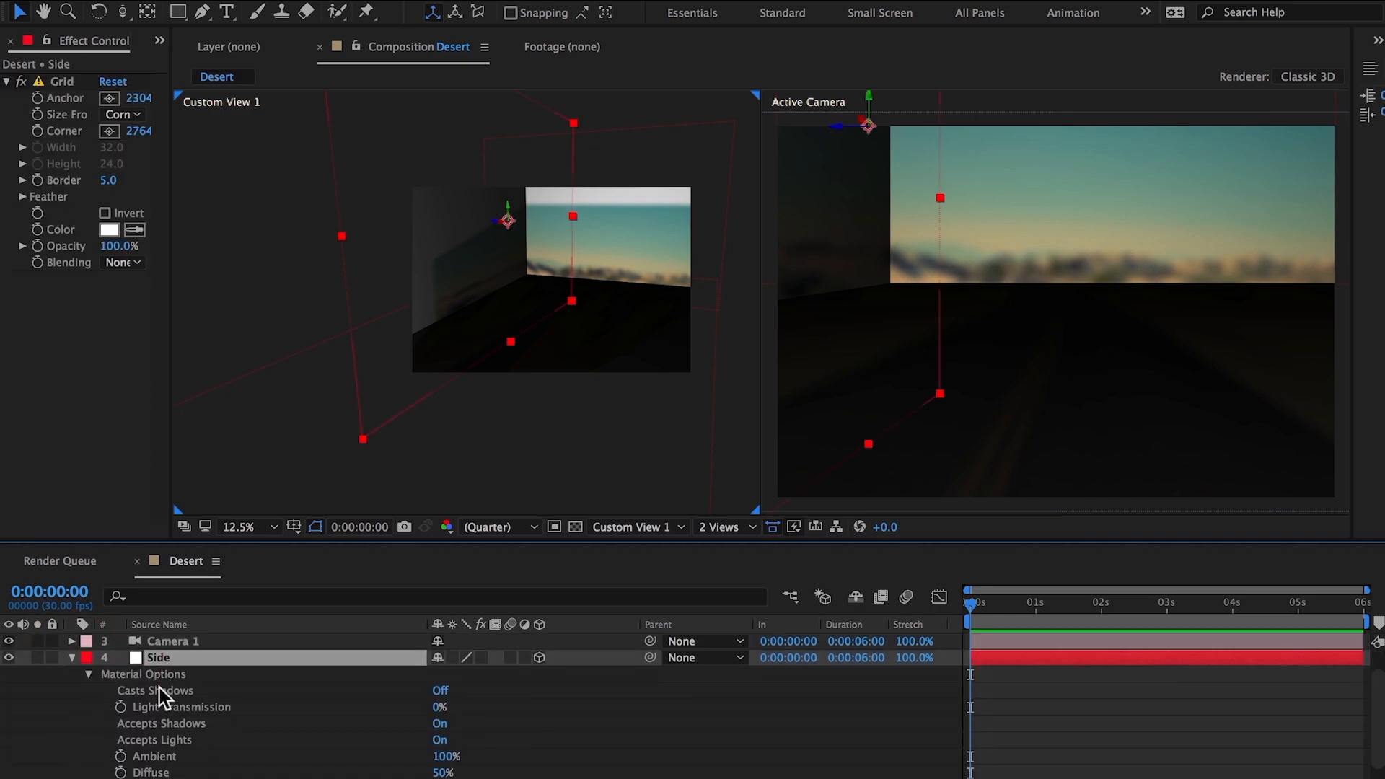
scroll(158, 686, "down", 1)
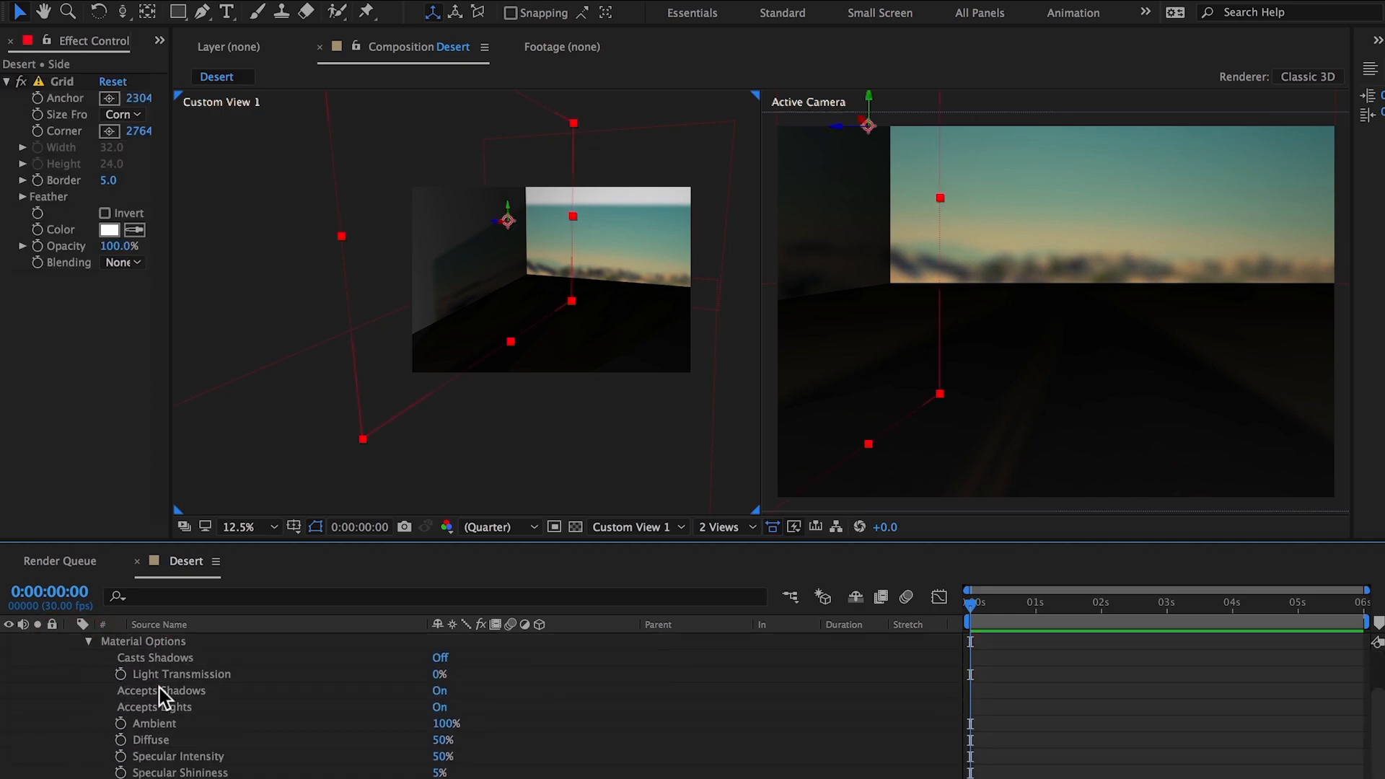
left_click(439, 708)
Step: Turn off Accepts Lights in the Background solid's material options
scroll(342, 717, "down", 1)
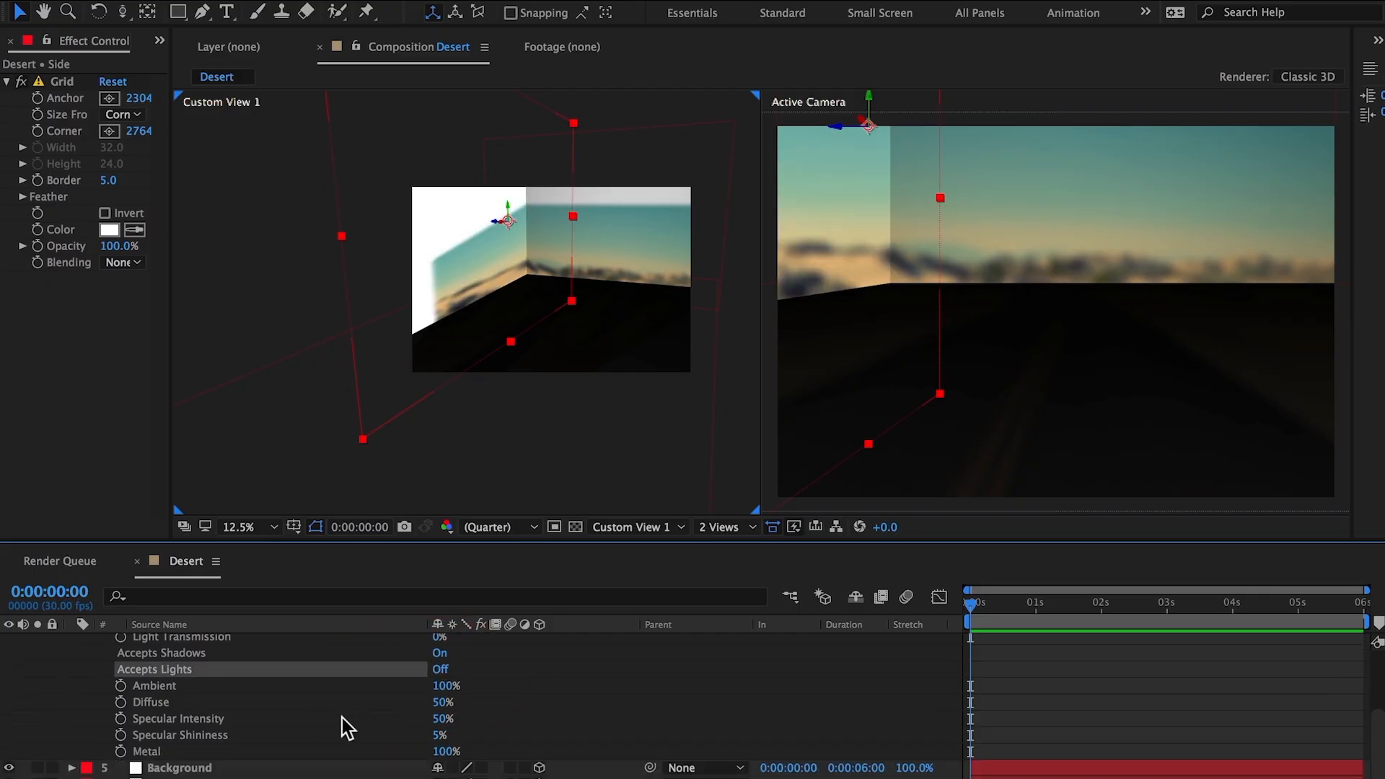
left_click(158, 770)
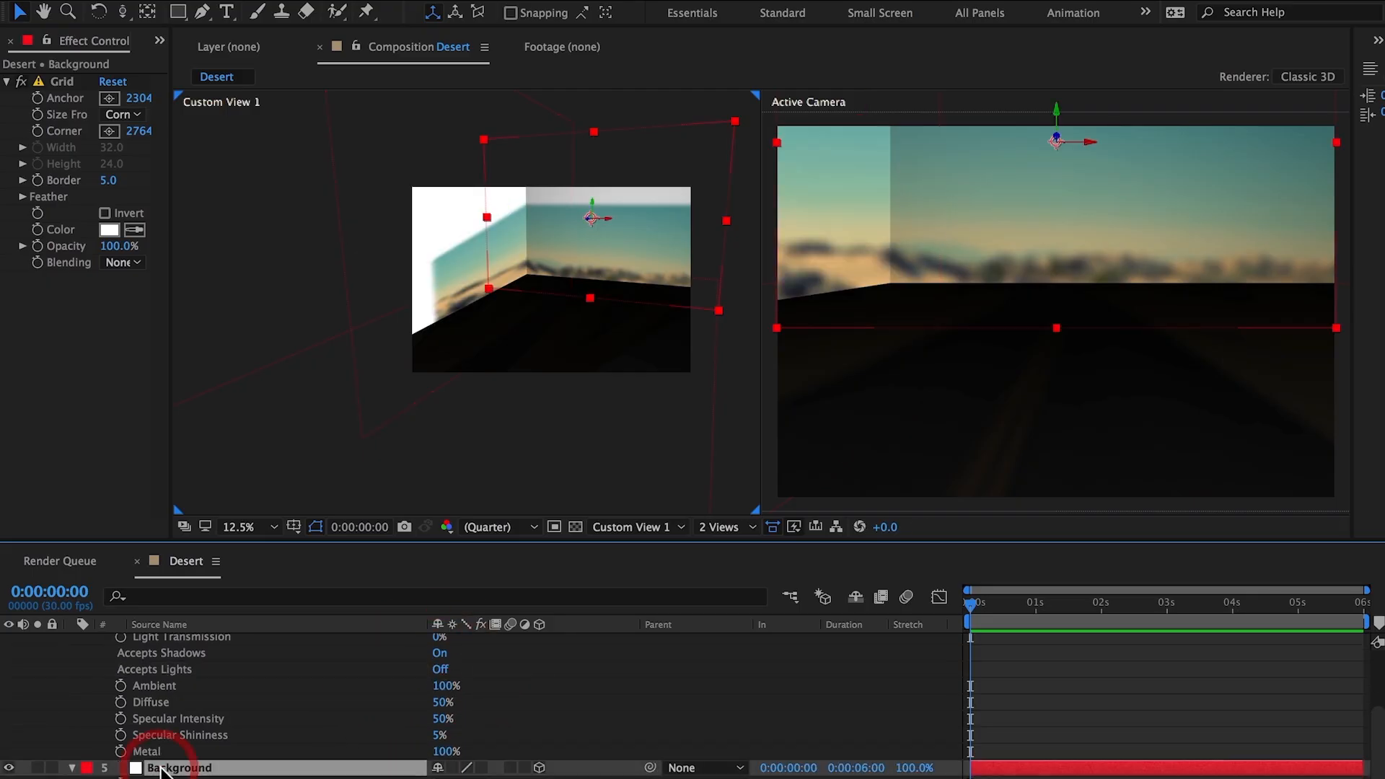
scroll(196, 769, "down", 3)
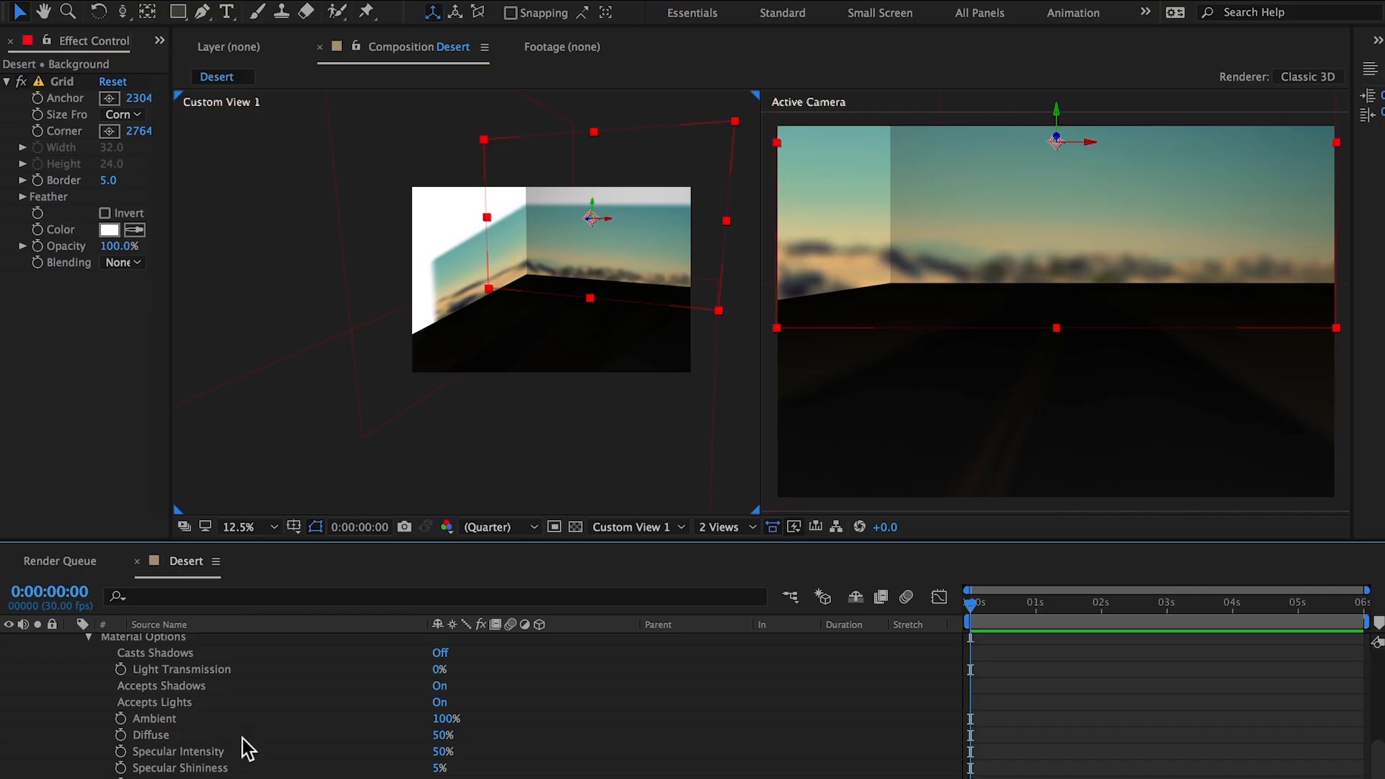
left_click(440, 703)
Step: Turn off Accepts Lights in the Ground solid's material options
scroll(353, 733, "down", 1)
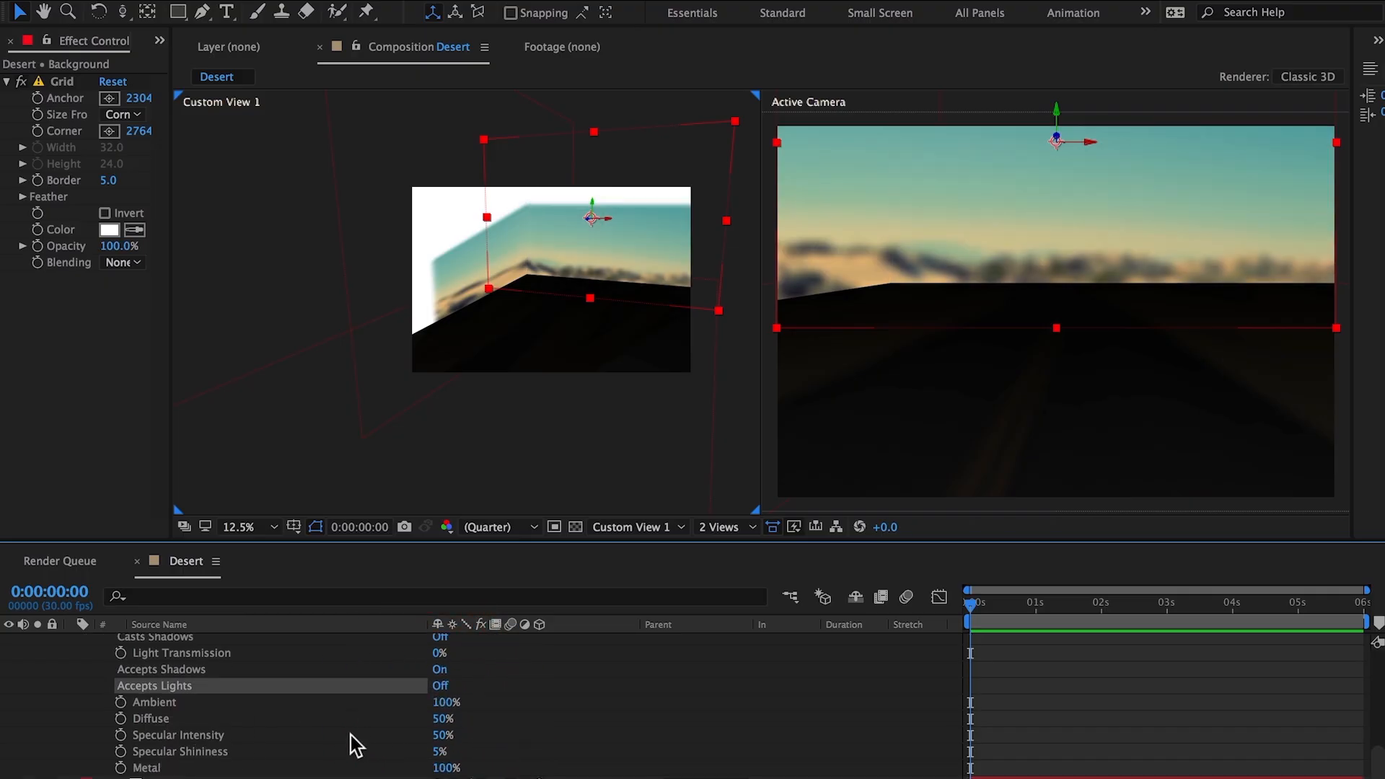
left_click(200, 778)
scroll(220, 767, "down", 10)
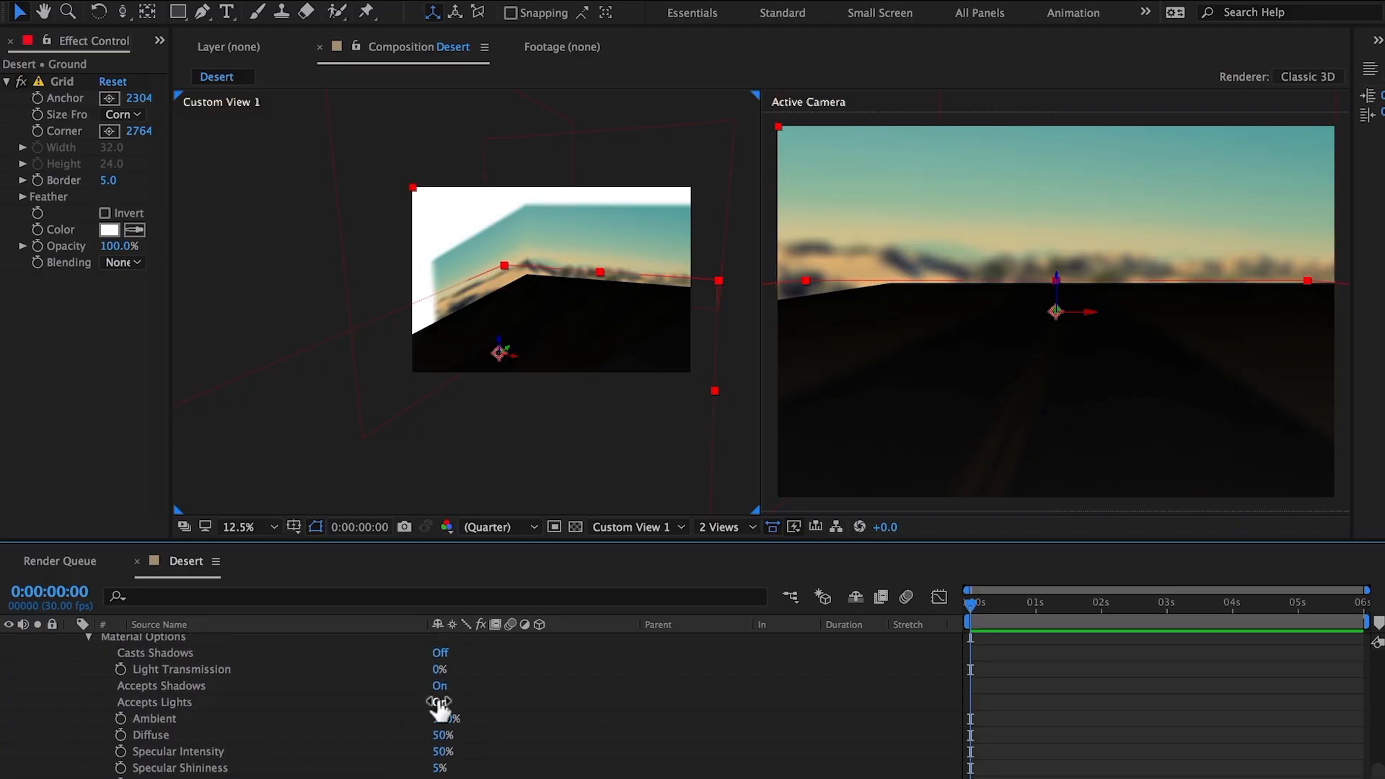
left_click(438, 703)
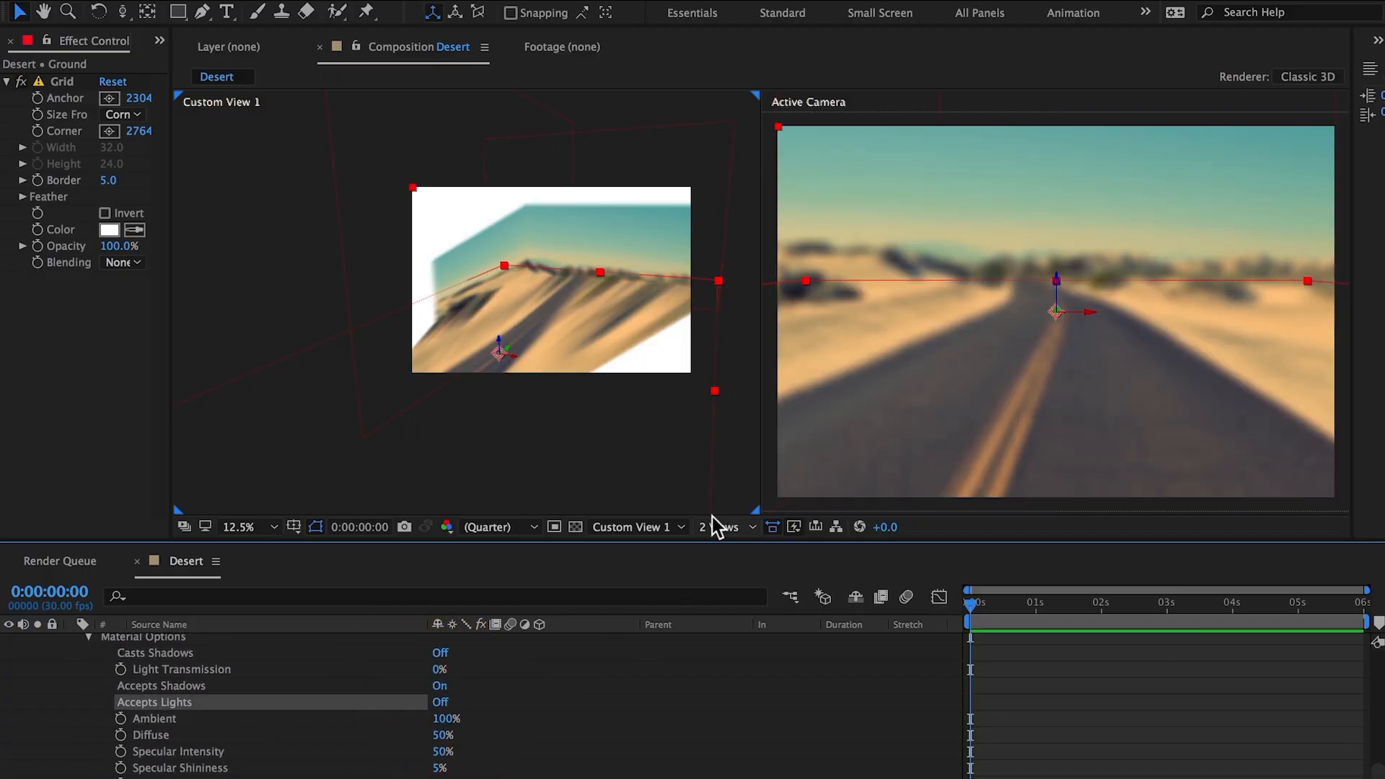
Step: Orbit Custom View 1 to inspect the projected scene from another angle, and switch the viewer layout to 1 View
key("c")
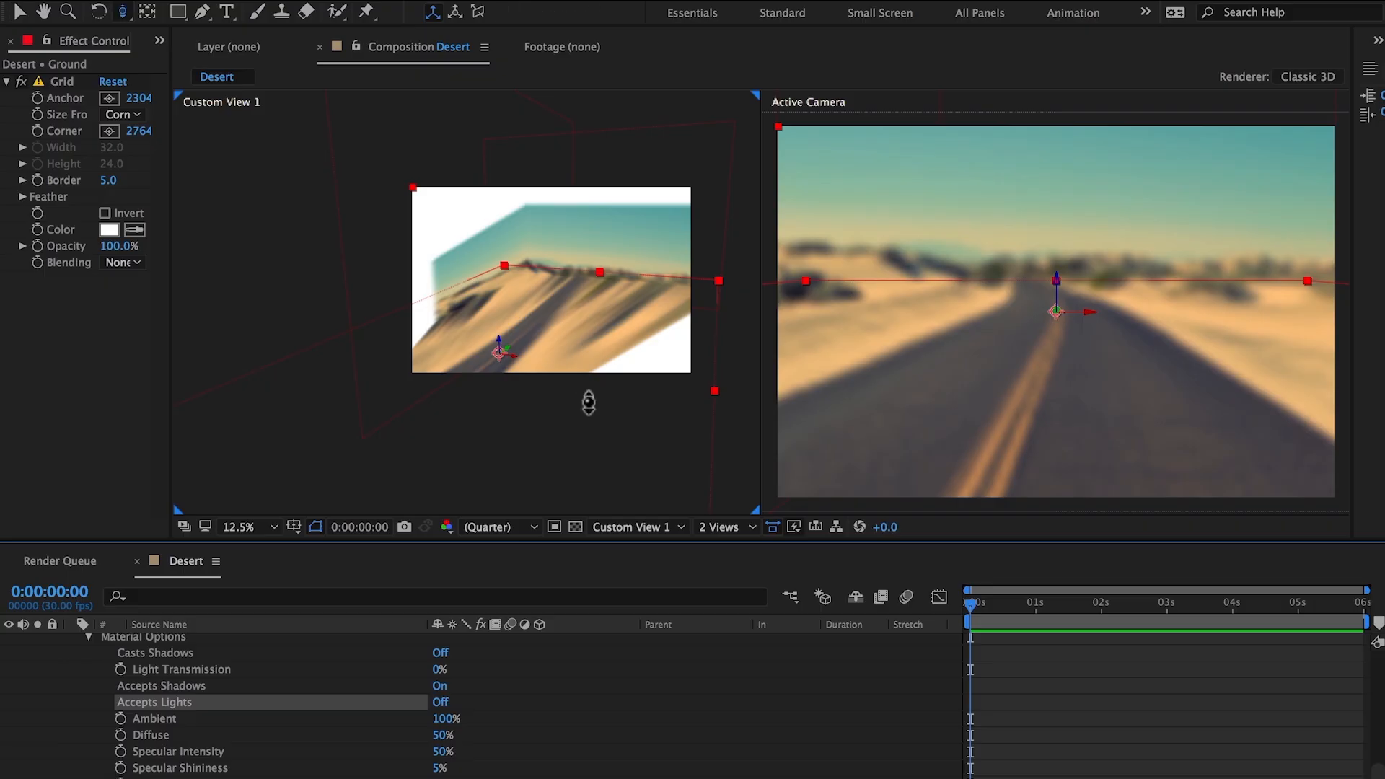
mouse_move(587, 393)
left_mouse_down()
mouse_move(566, 479)
mouse_move(603, 356)
mouse_move(605, 402)
left_mouse_up()
left_click(734, 528)
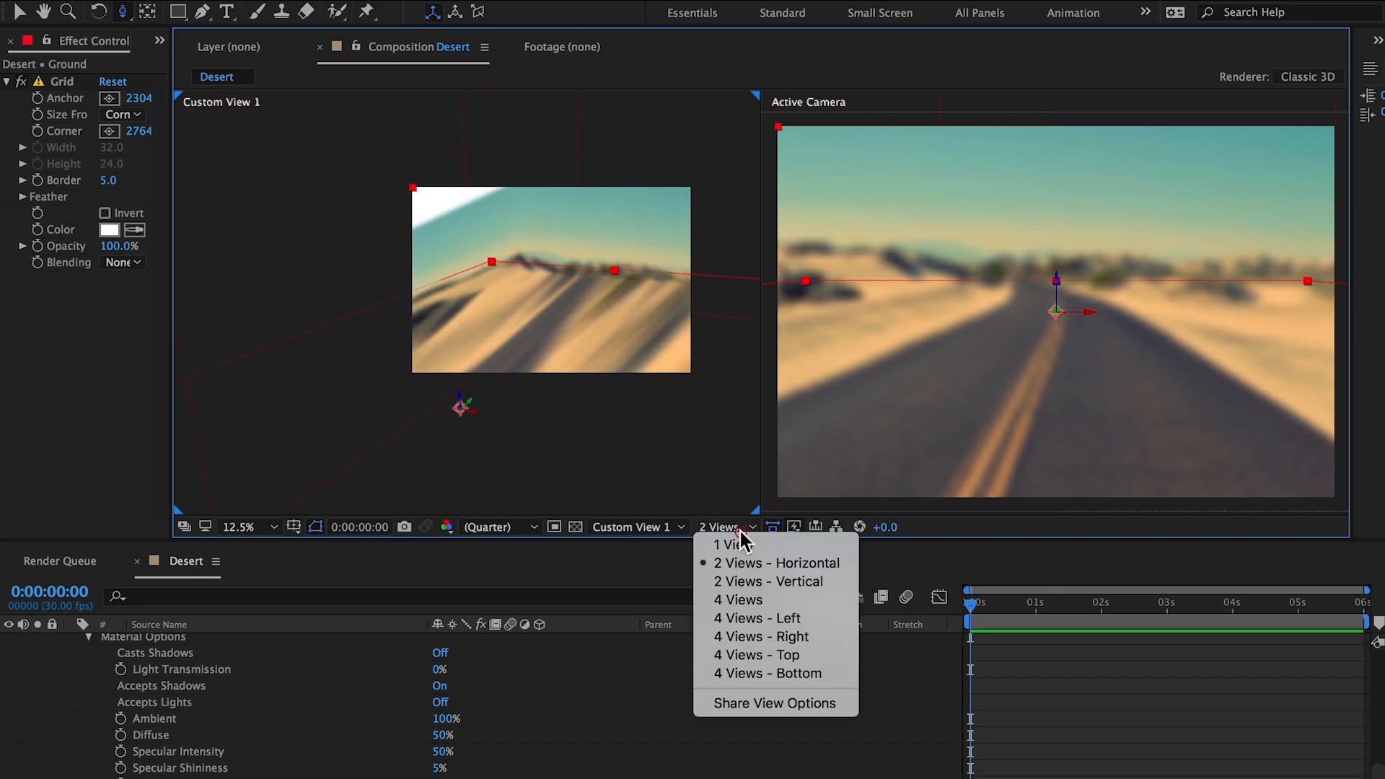
left_click(734, 544)
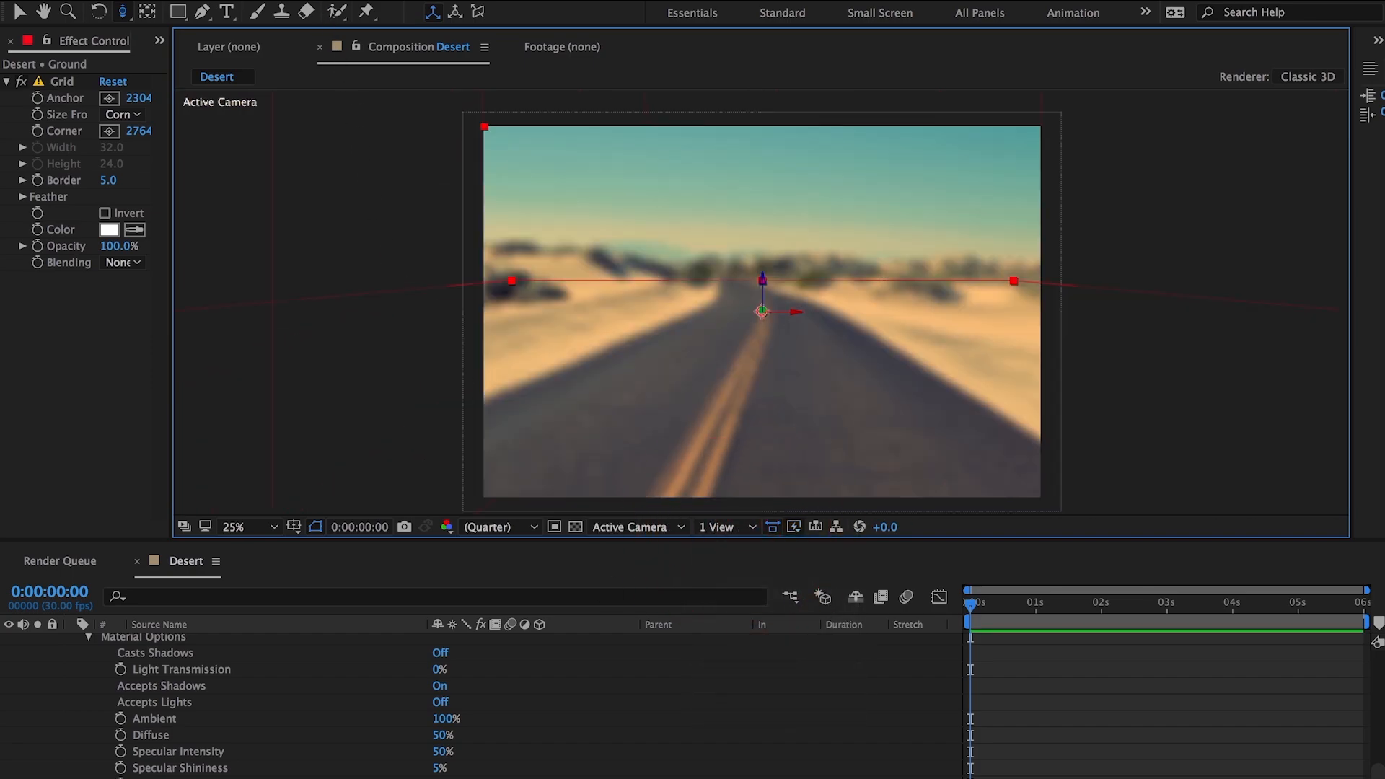
Step: Set the Shadow Map Resolution to 4000 in the Desert composition's Classic 3D renderer options
left_click(274, 0)
left_click(314, 22)
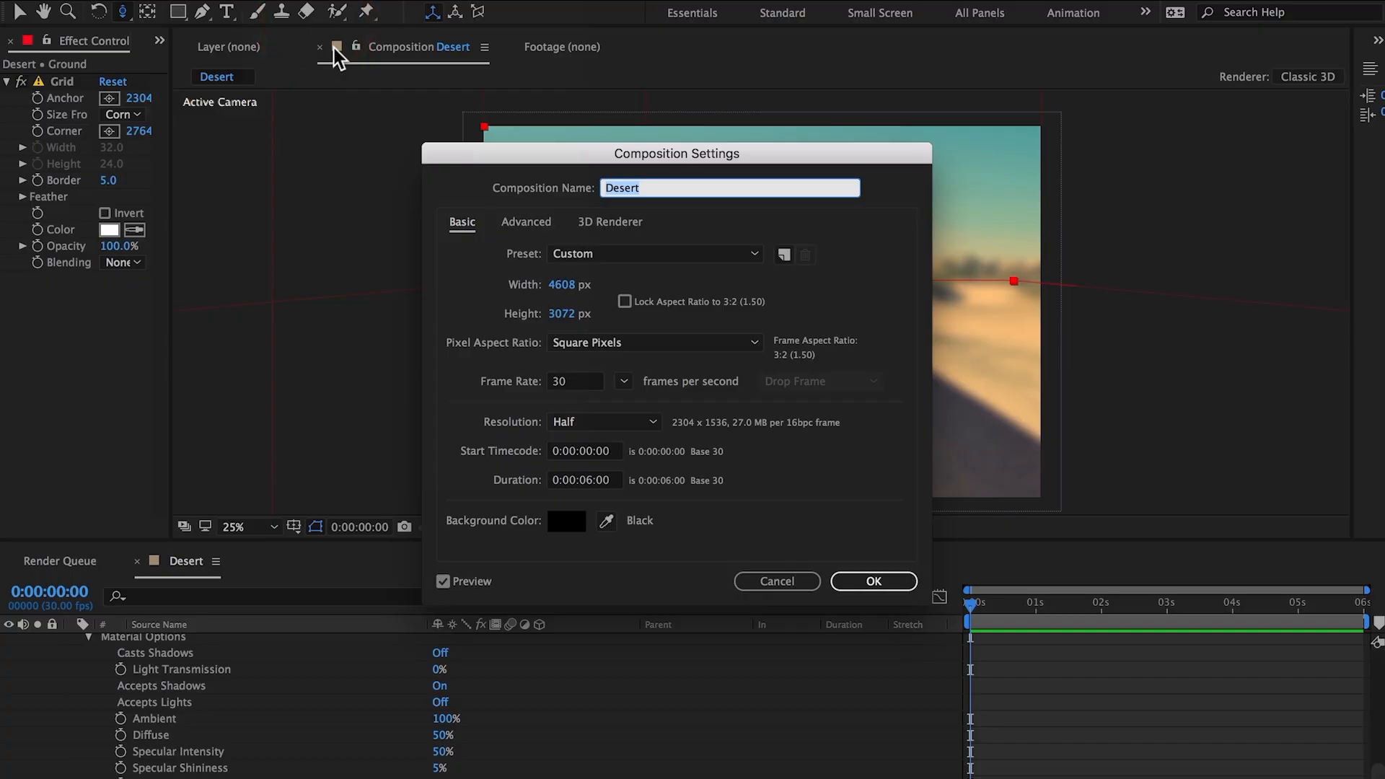
left_click(613, 224)
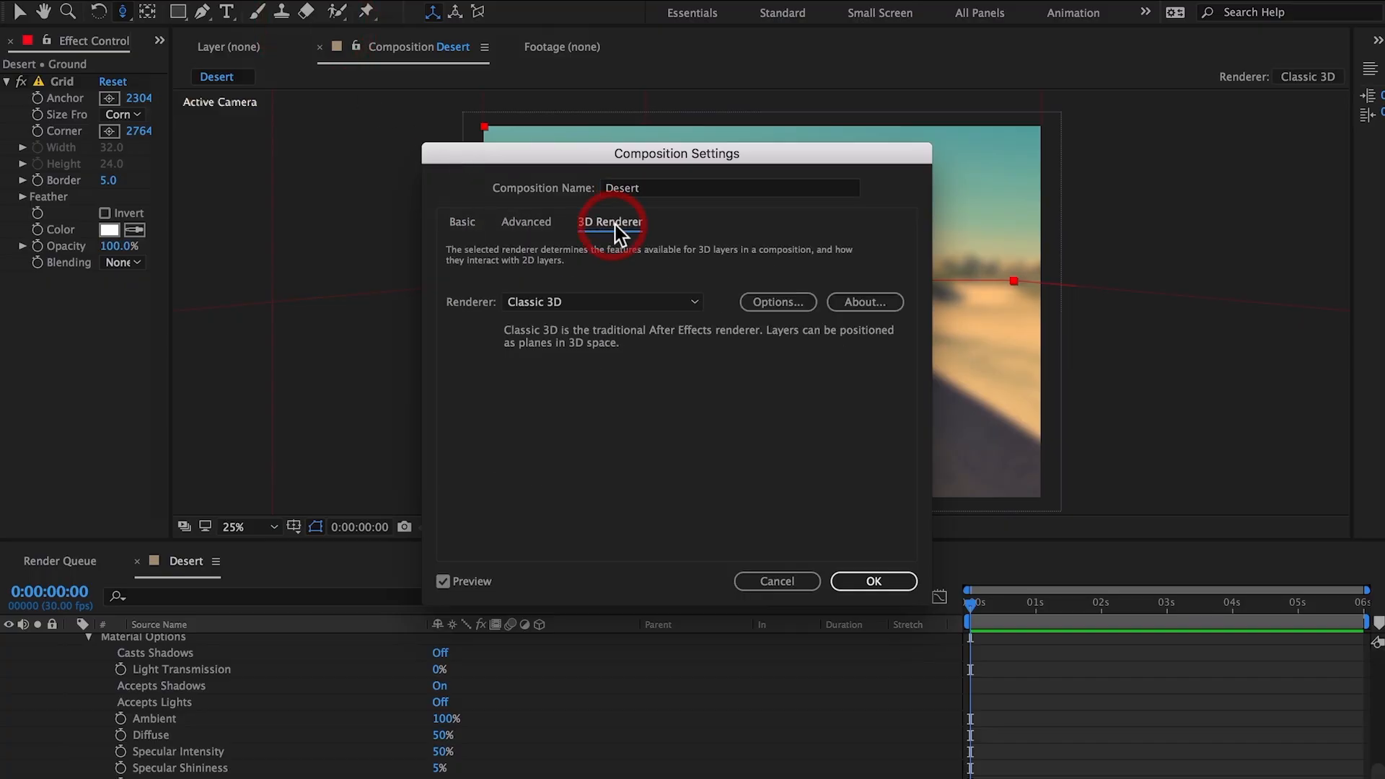
left_click(769, 300)
left_click(436, 354)
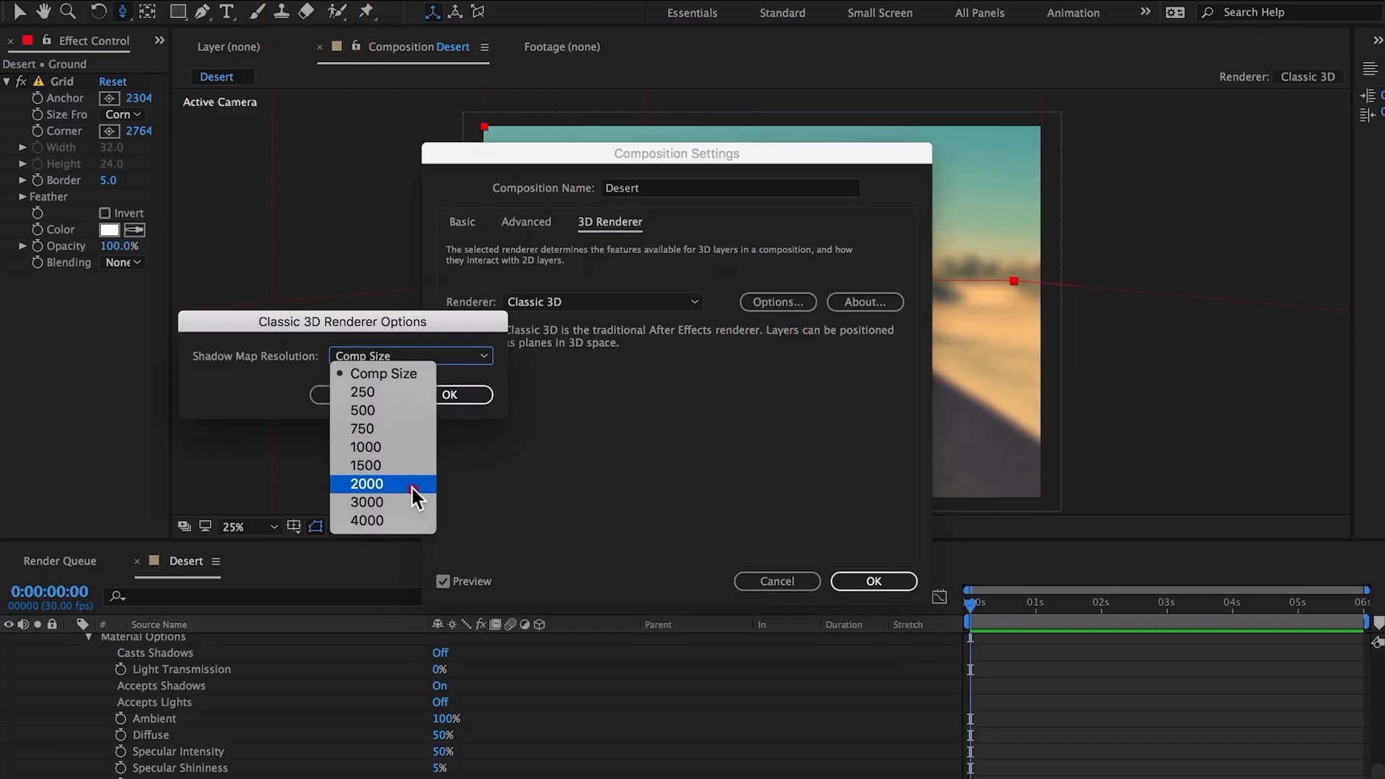
left_click(411, 521)
left_click(461, 395)
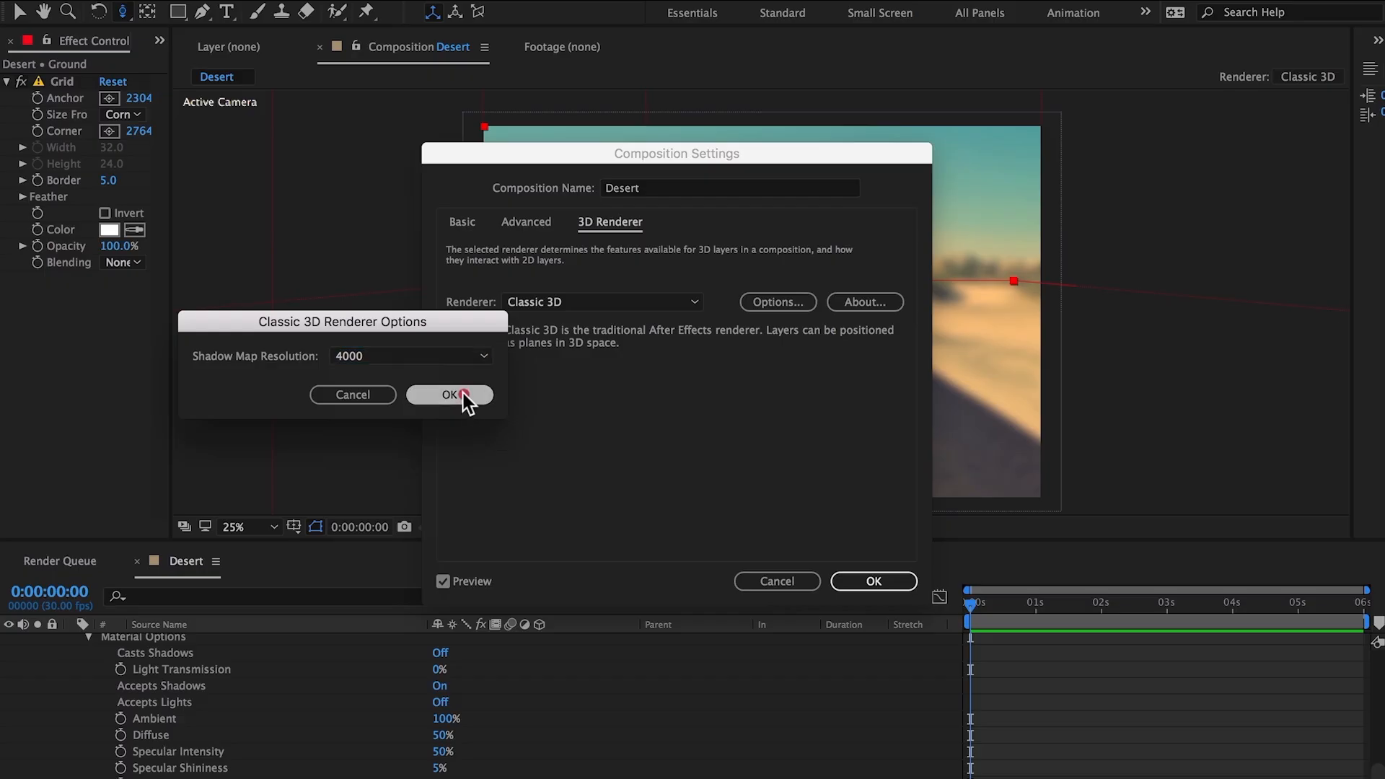
left_click(875, 582)
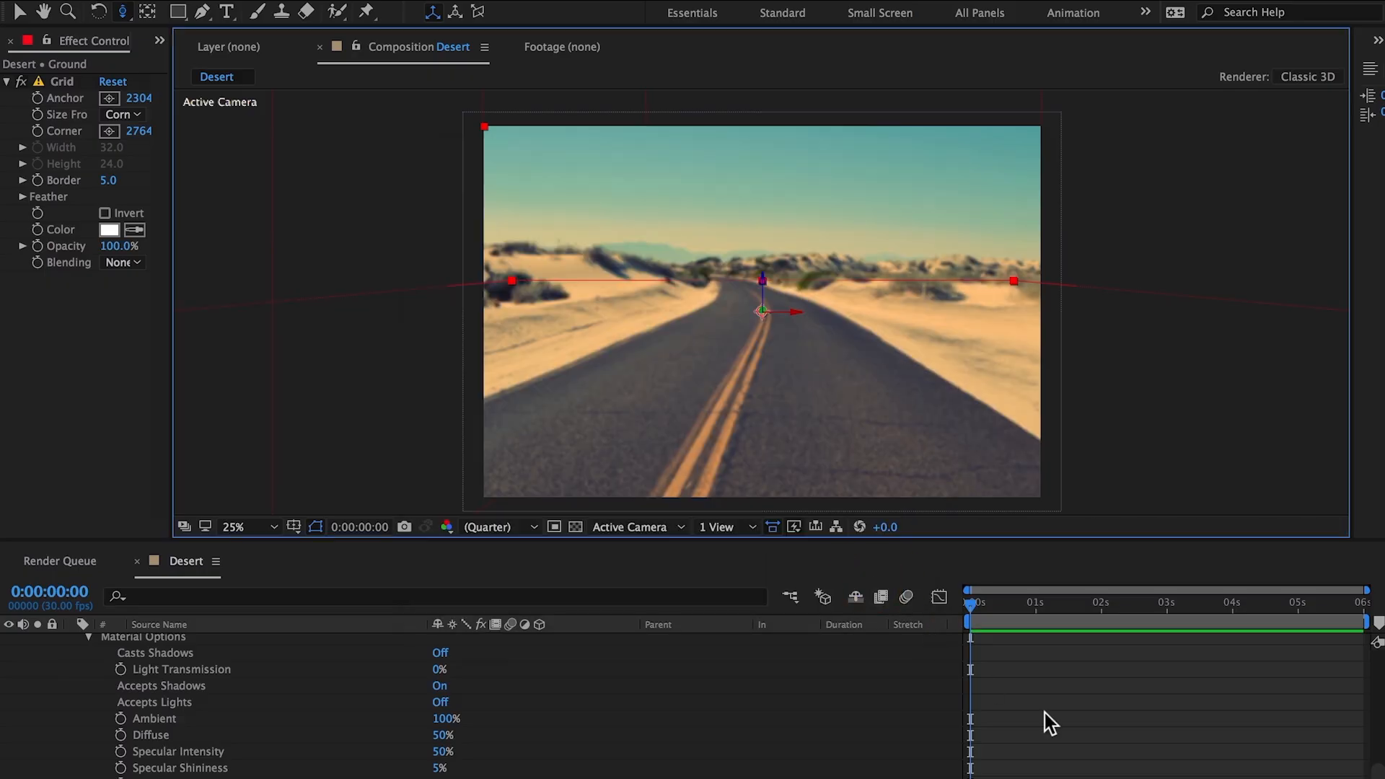
Step: Collapse the expanded material options of all layers in the timeline and return to the Selection tool
left_click(1074, 724)
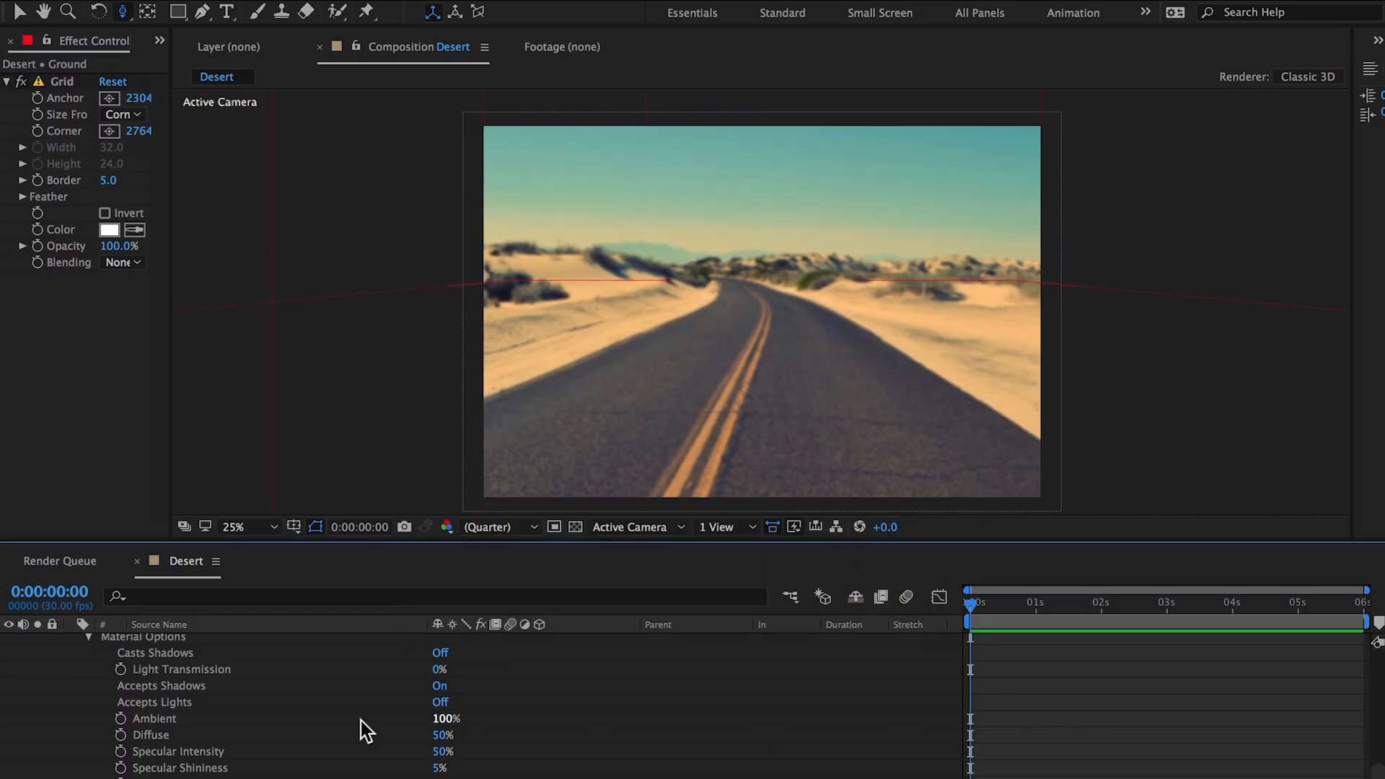
scroll(262, 733, "down", 1)
scroll(144, 747, "up", 2)
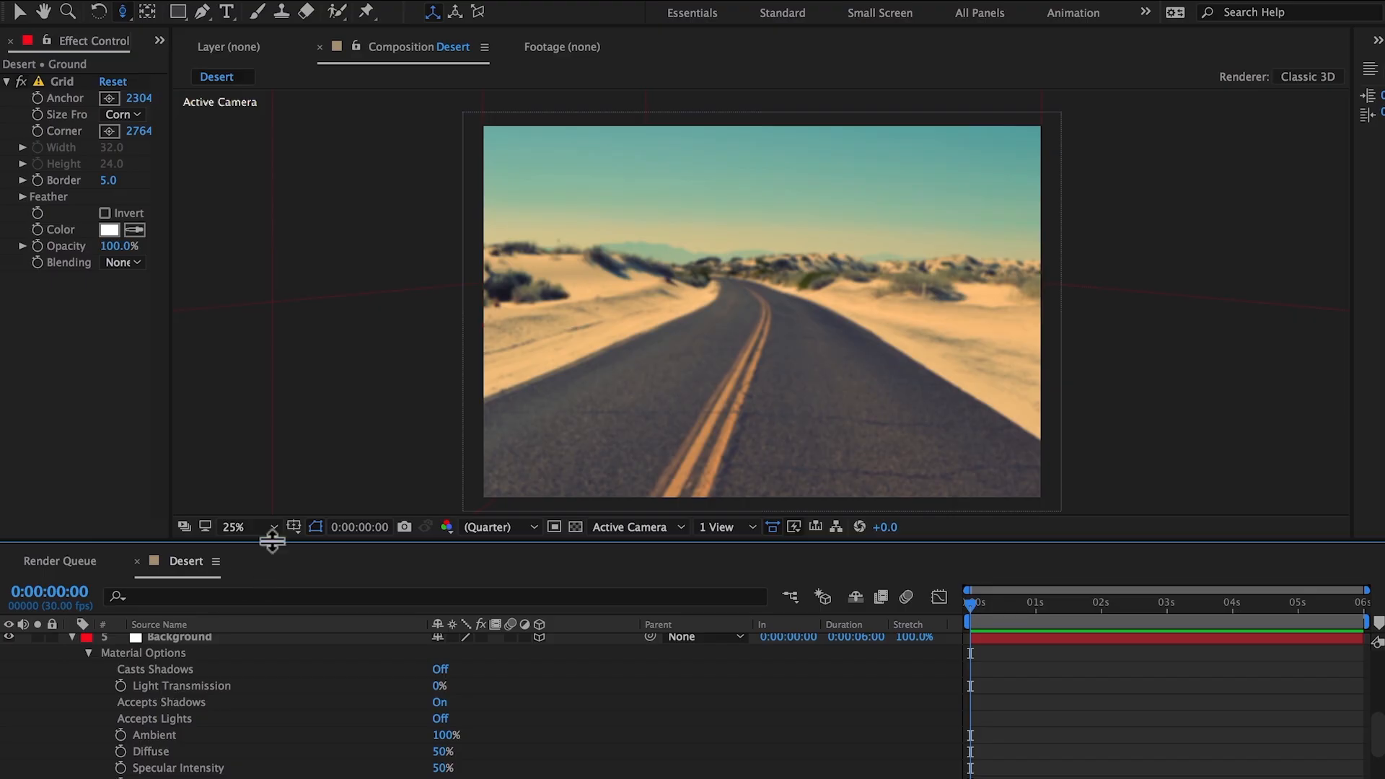
left_click_drag(272, 542, 273, 526)
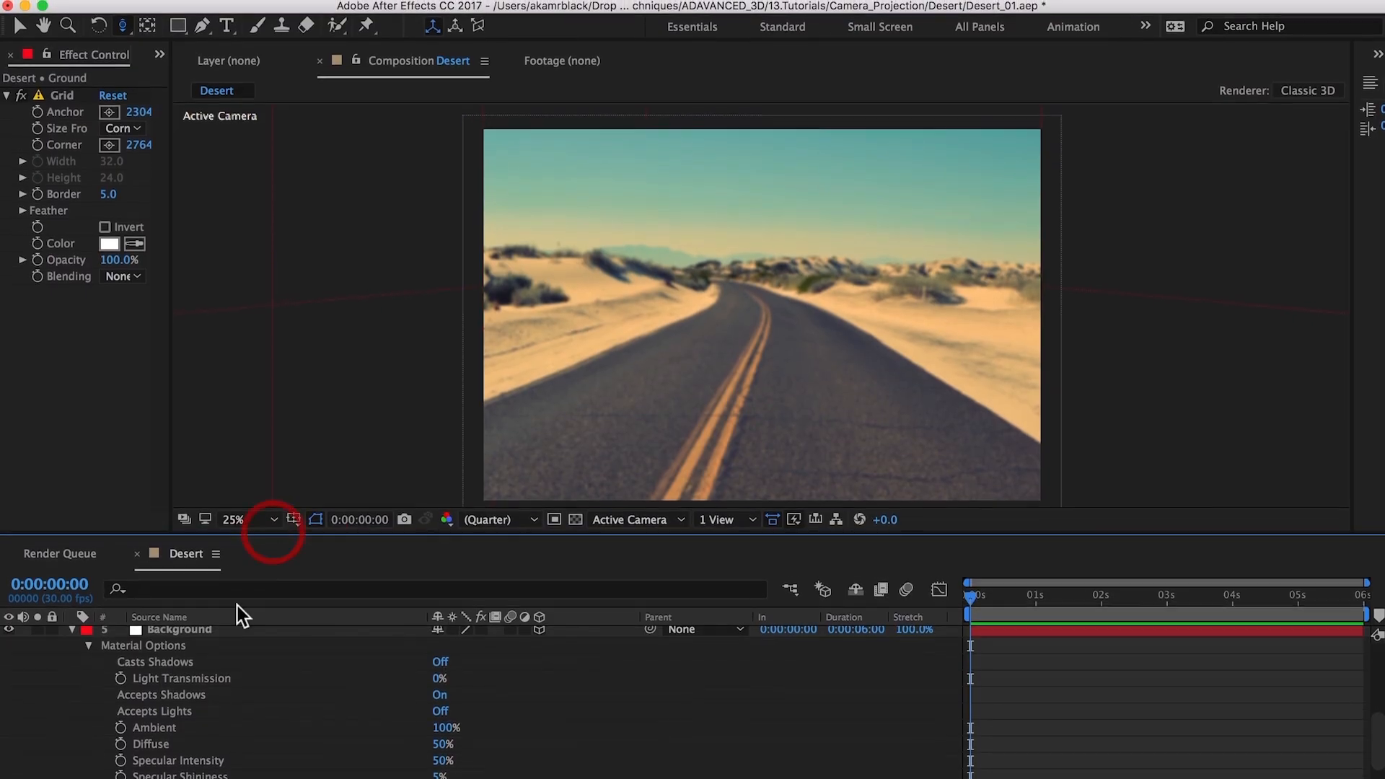
left_click(214, 625)
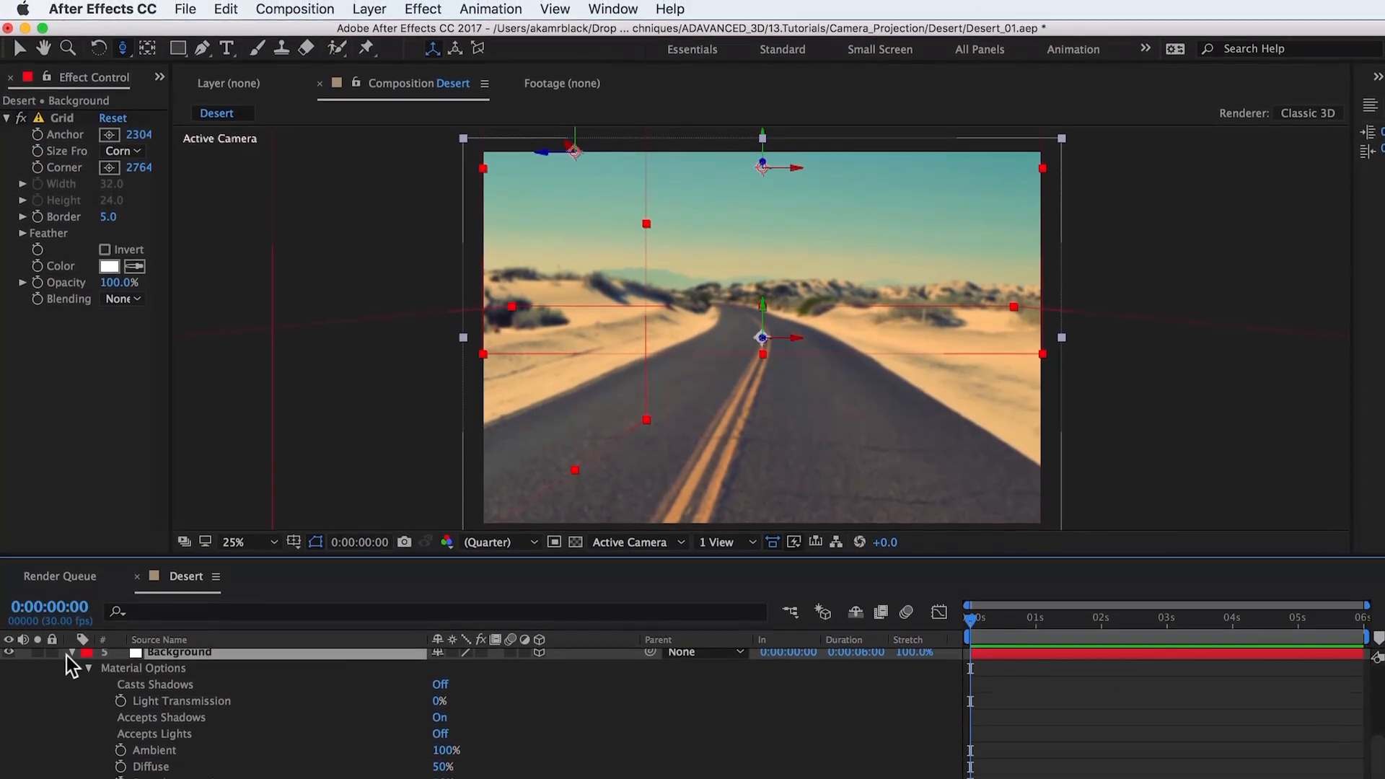
left_click(71, 648)
left_click(207, 769)
key("v")
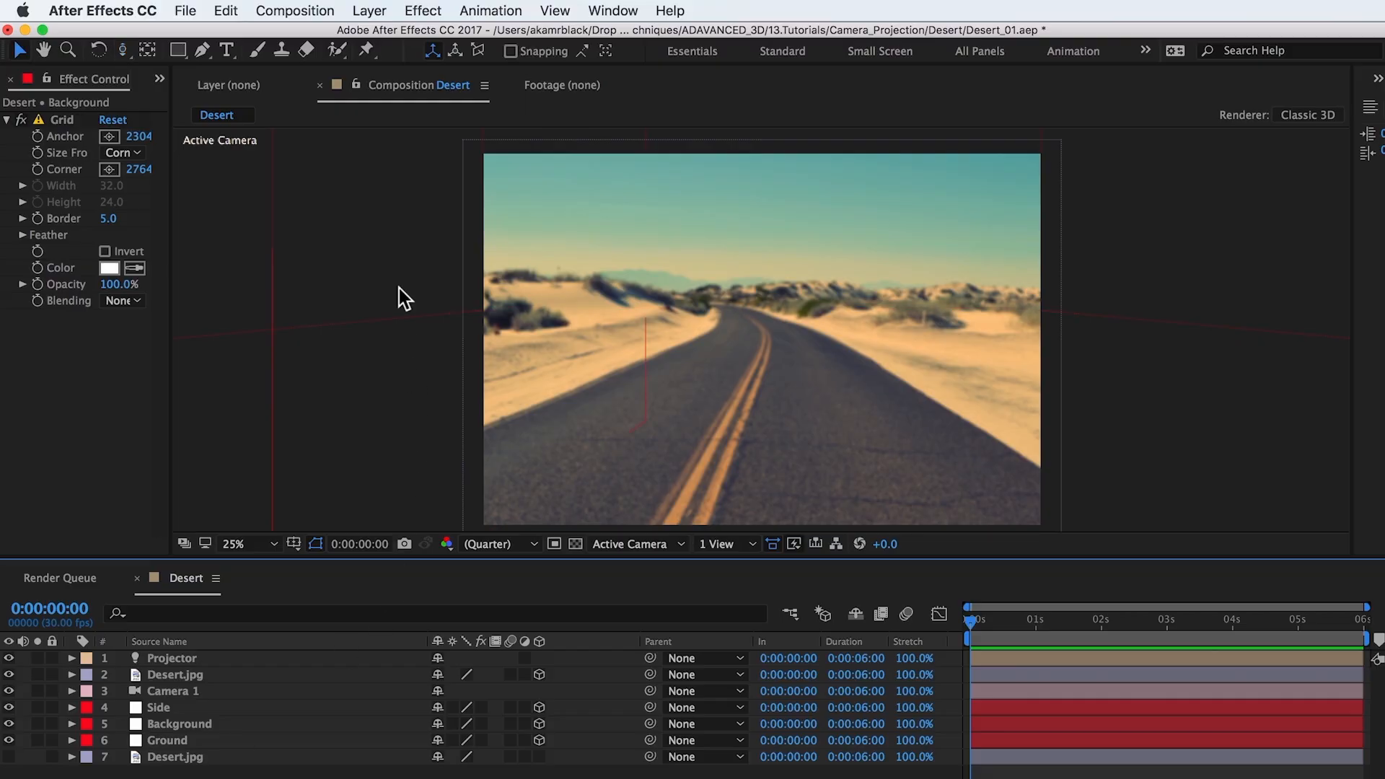
Step: Create a two-node 50mm camera layer named Camera Animate
left_click(386, 11)
mouse_move(548, 31)
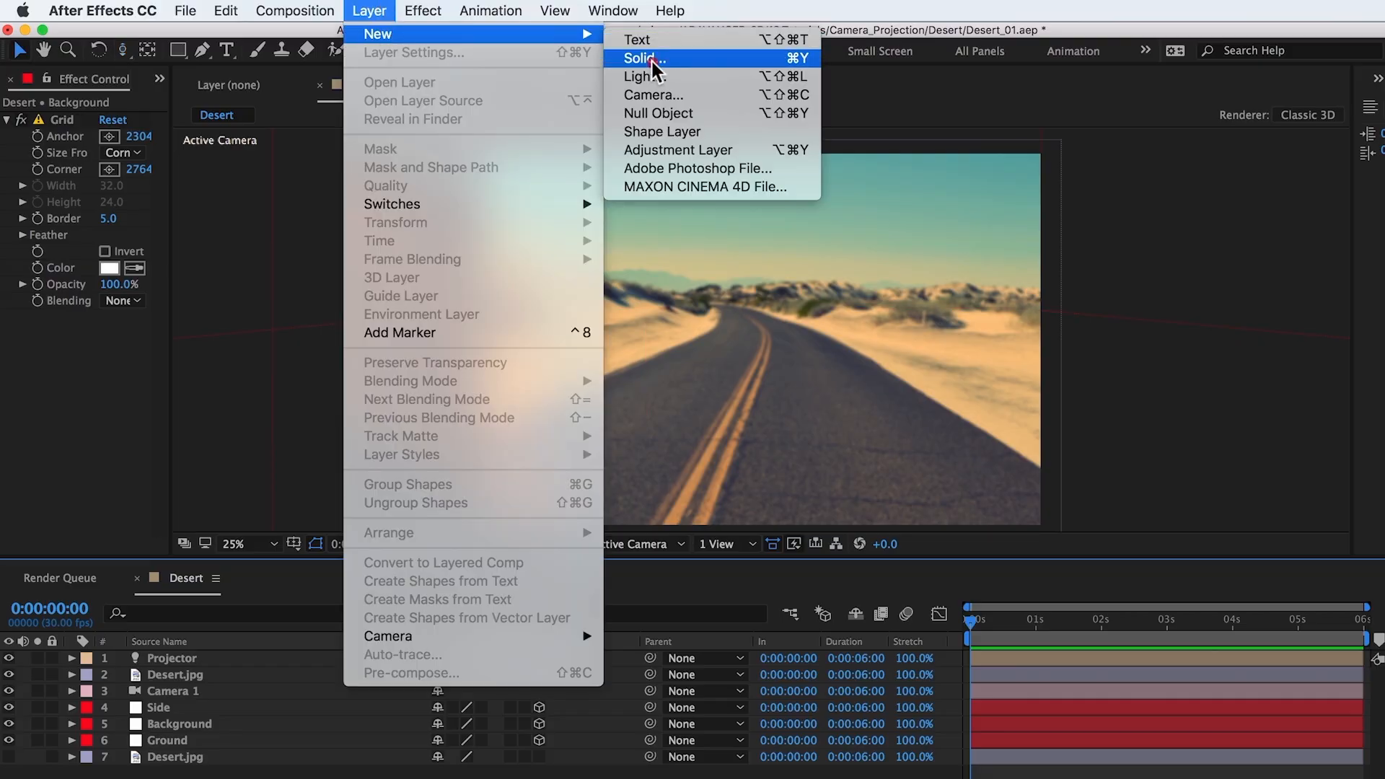
left_click(655, 95)
type("Camera Animate")
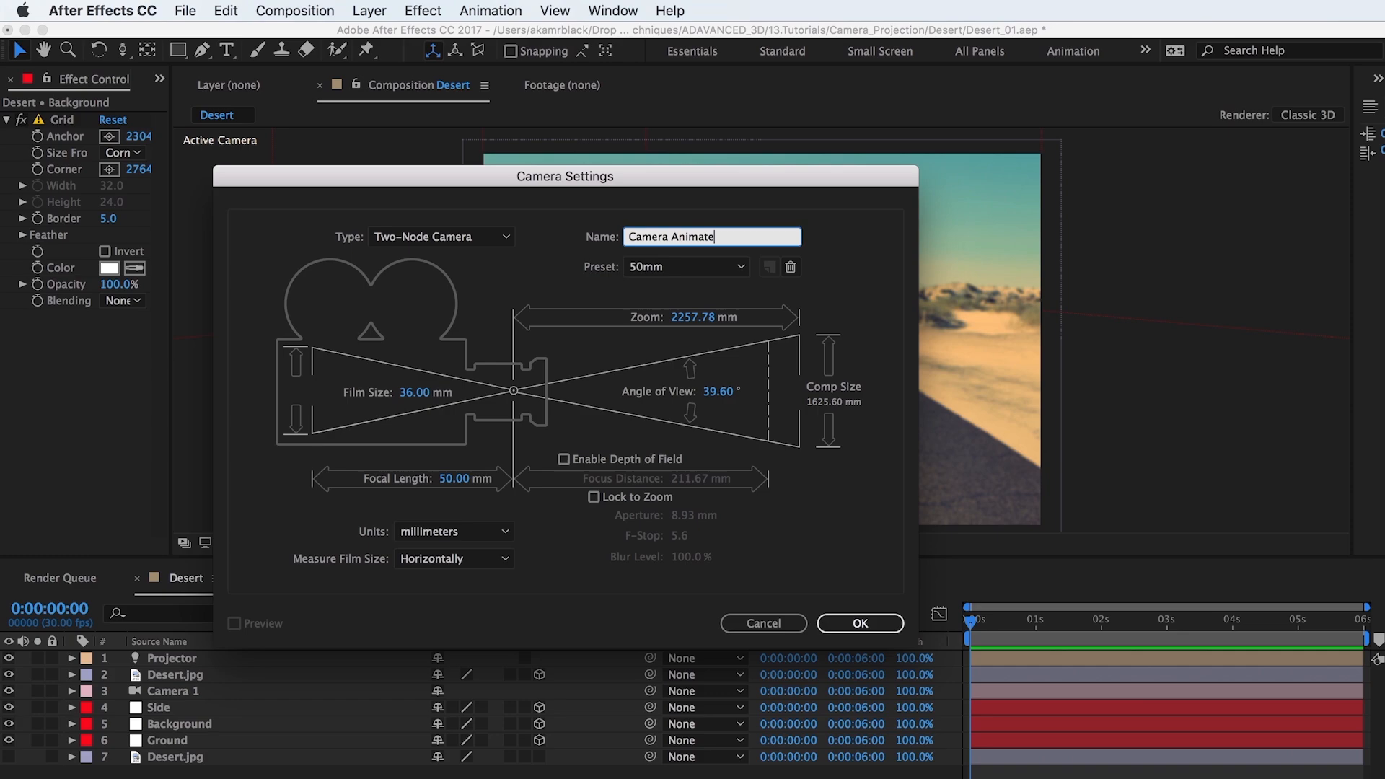
key("Return")
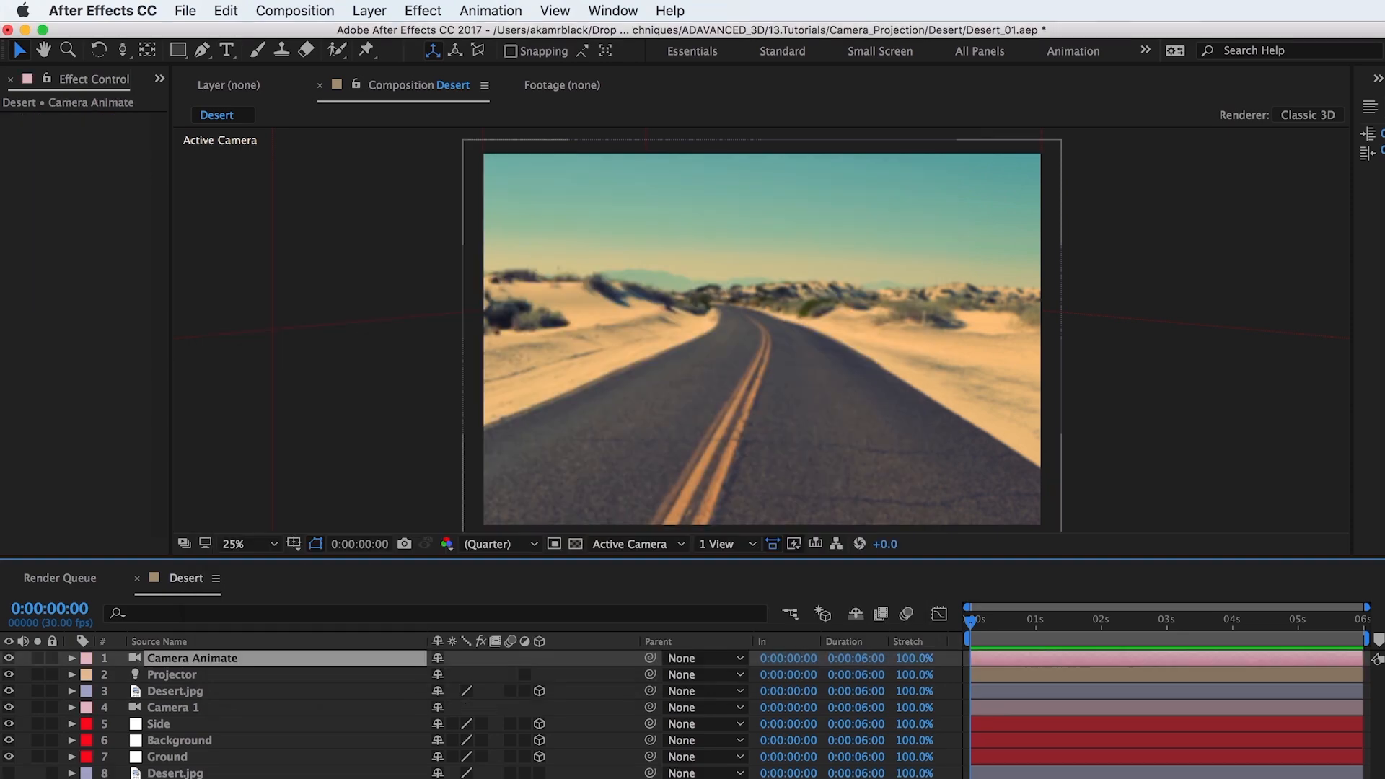
Step: Rename Camera 1 to Camera Projector and lock it together with the 3D Desert.jpg and Projector layers
double_click(196, 709)
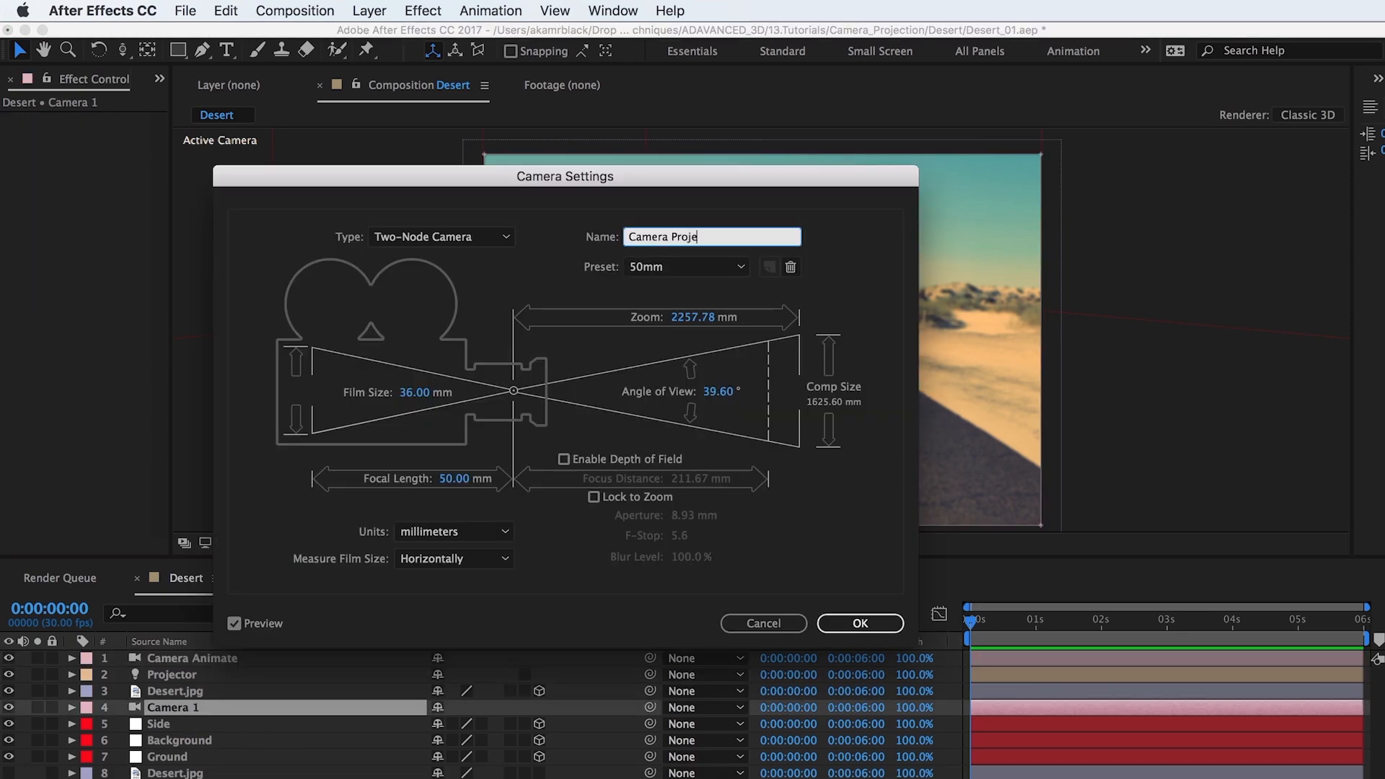
key("Return")
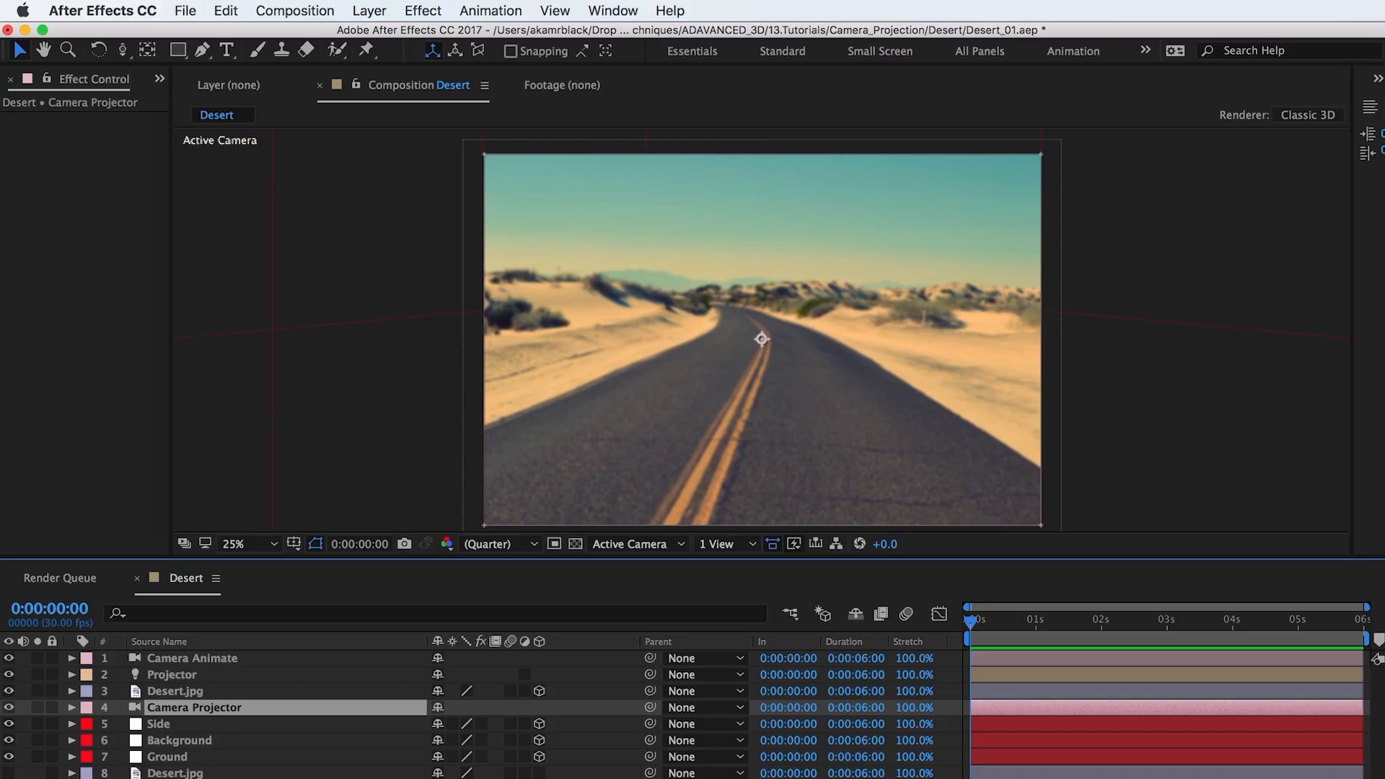
left_click(52, 707)
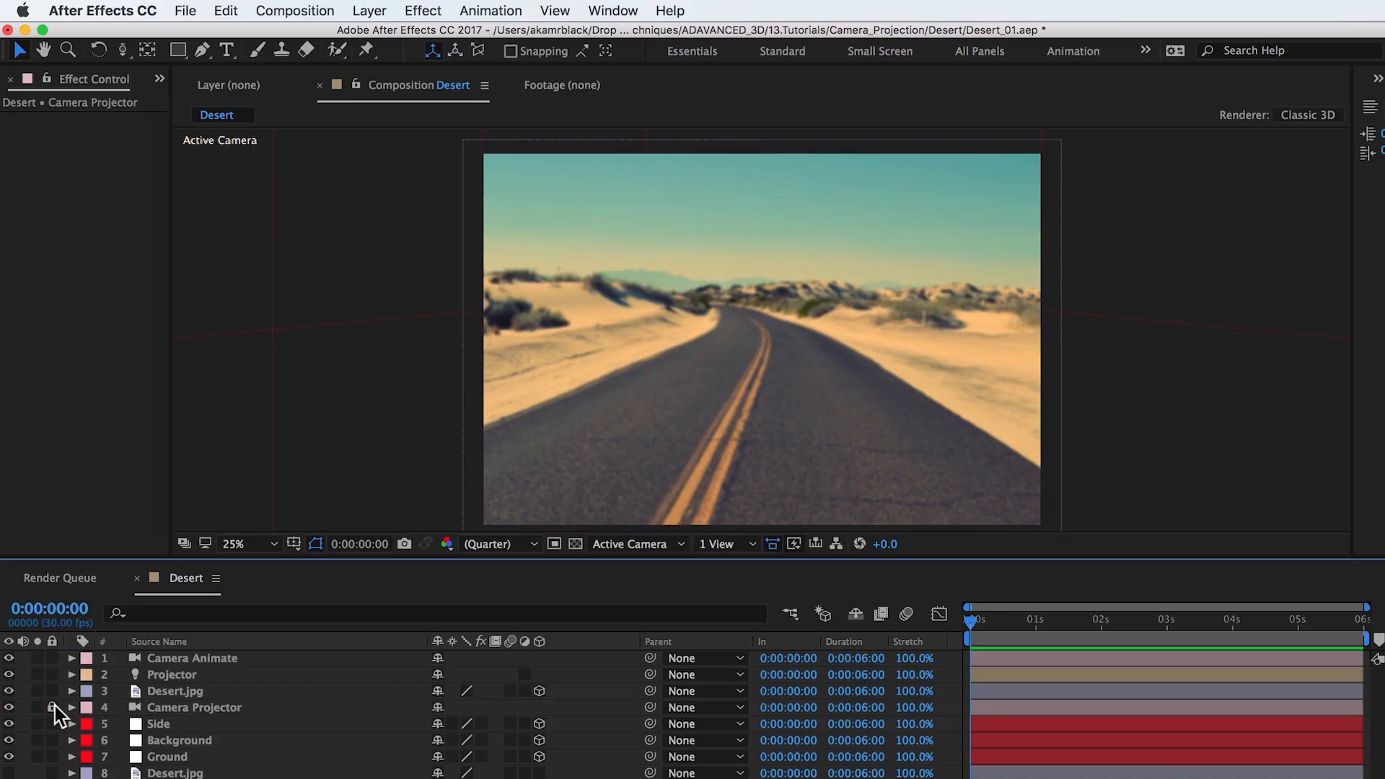
left_click(52, 691)
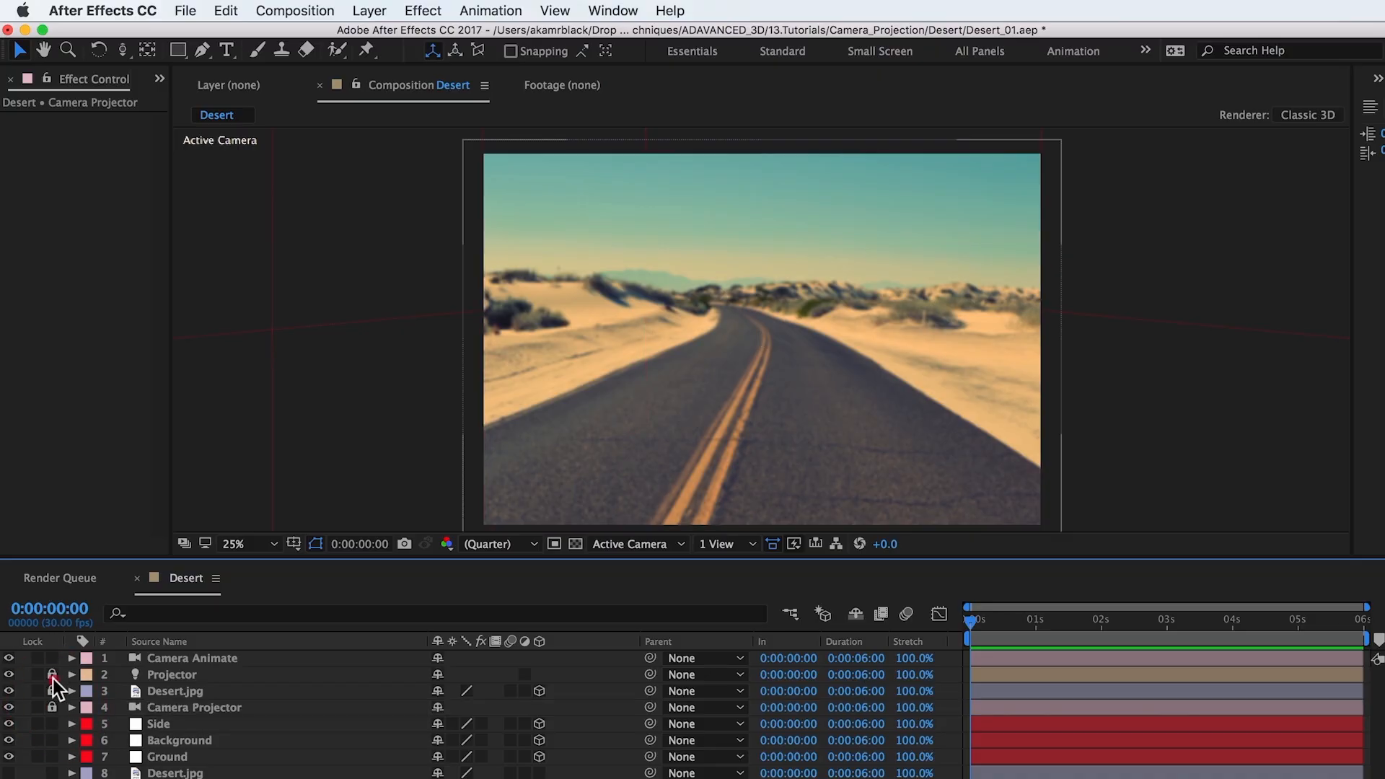
left_click(51, 674)
Step: Orbit and pan Camera Animate to test the projected scene, and undo the camera moves
left_click(176, 657)
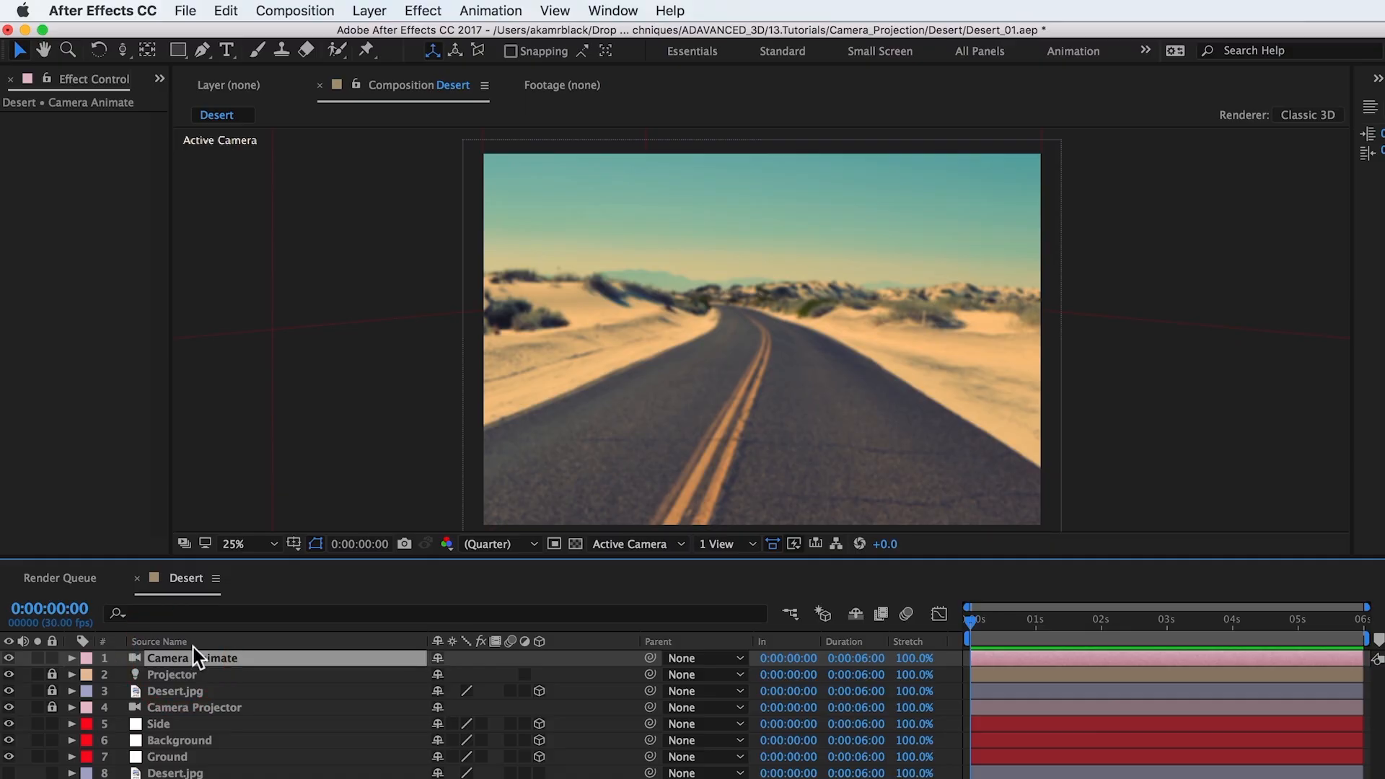
key("c")
left_click_drag(751, 369, 739, 406)
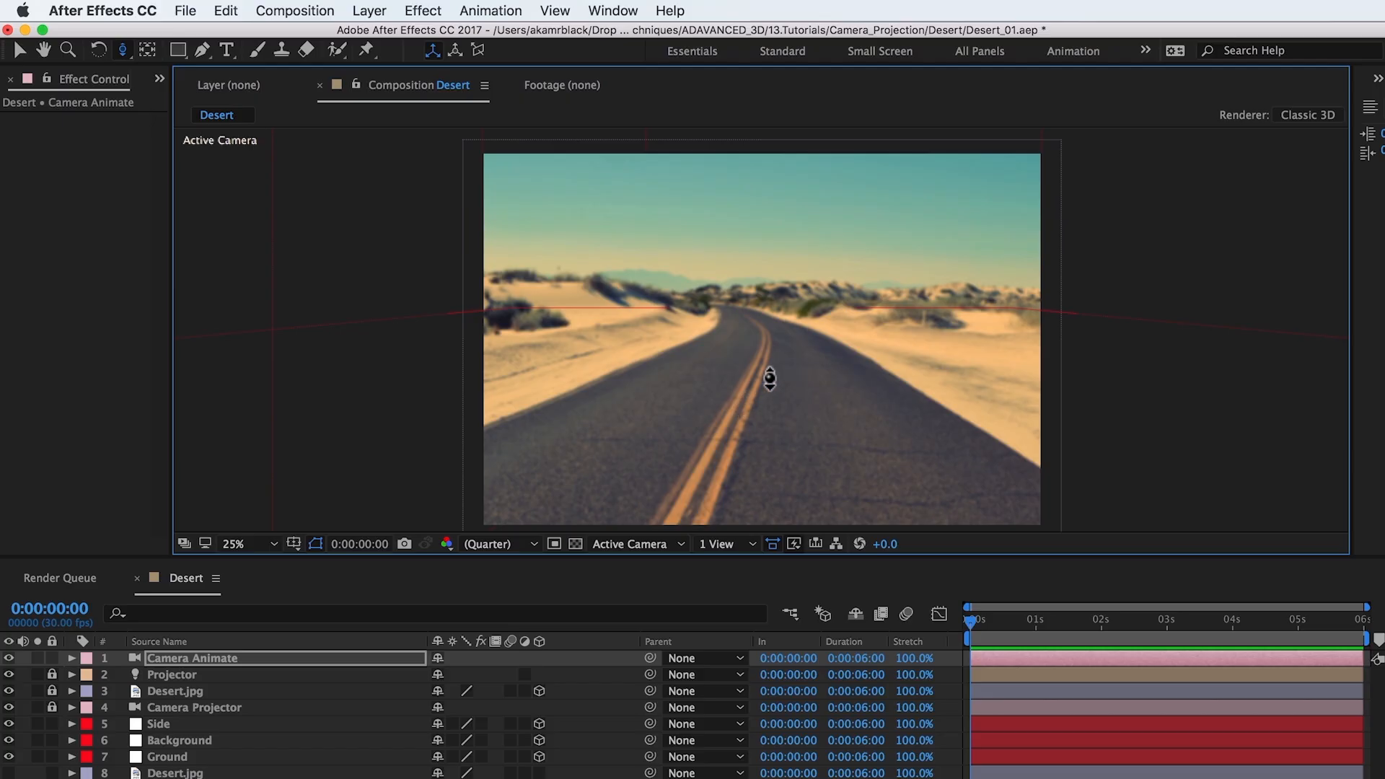
key("c")
left_click_drag(767, 327, 693, 352)
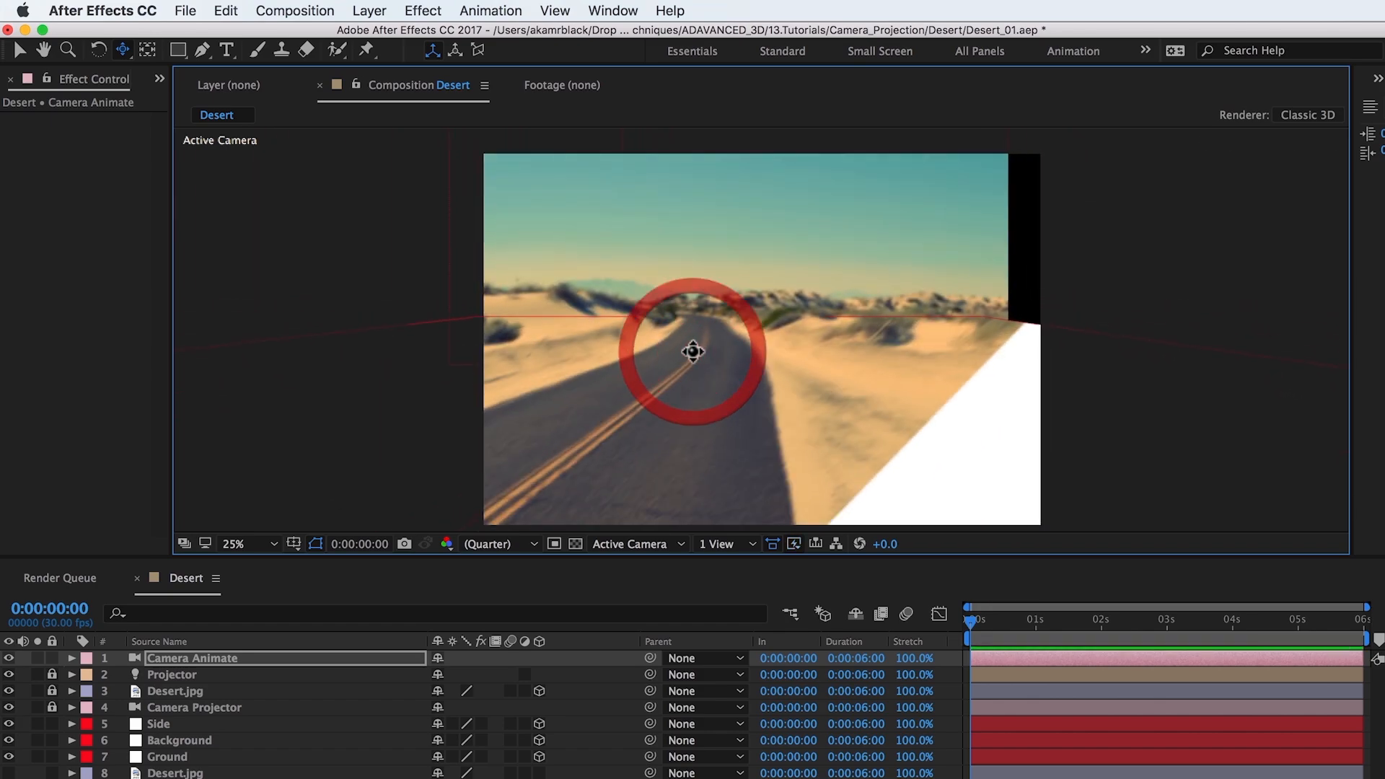
key("super+z")
key("super+z")
key("super+z")
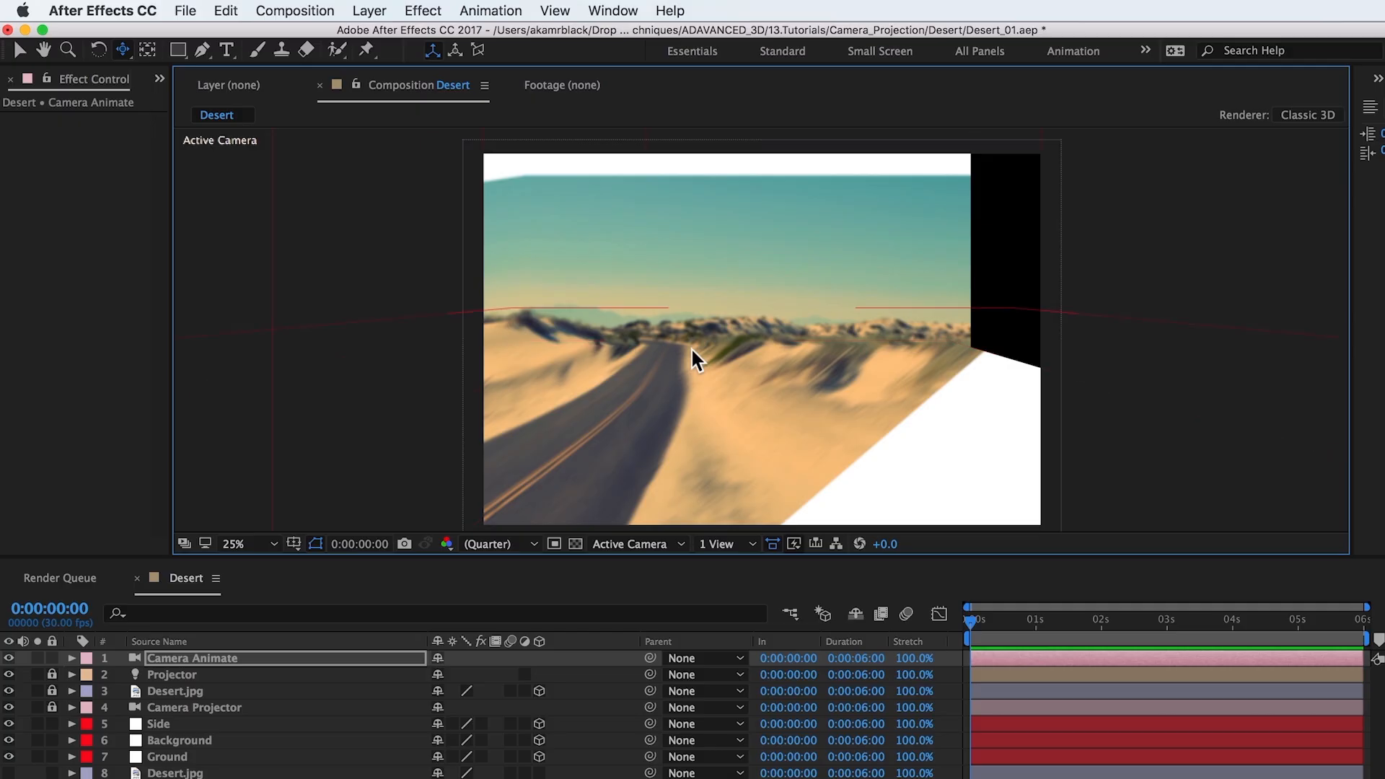
Step: Compare against the flat photo by showing the unprojected Desert.jpg in 3D, hiding the projection layers and moving the camera
left_click_drag(186, 773, 189, 674)
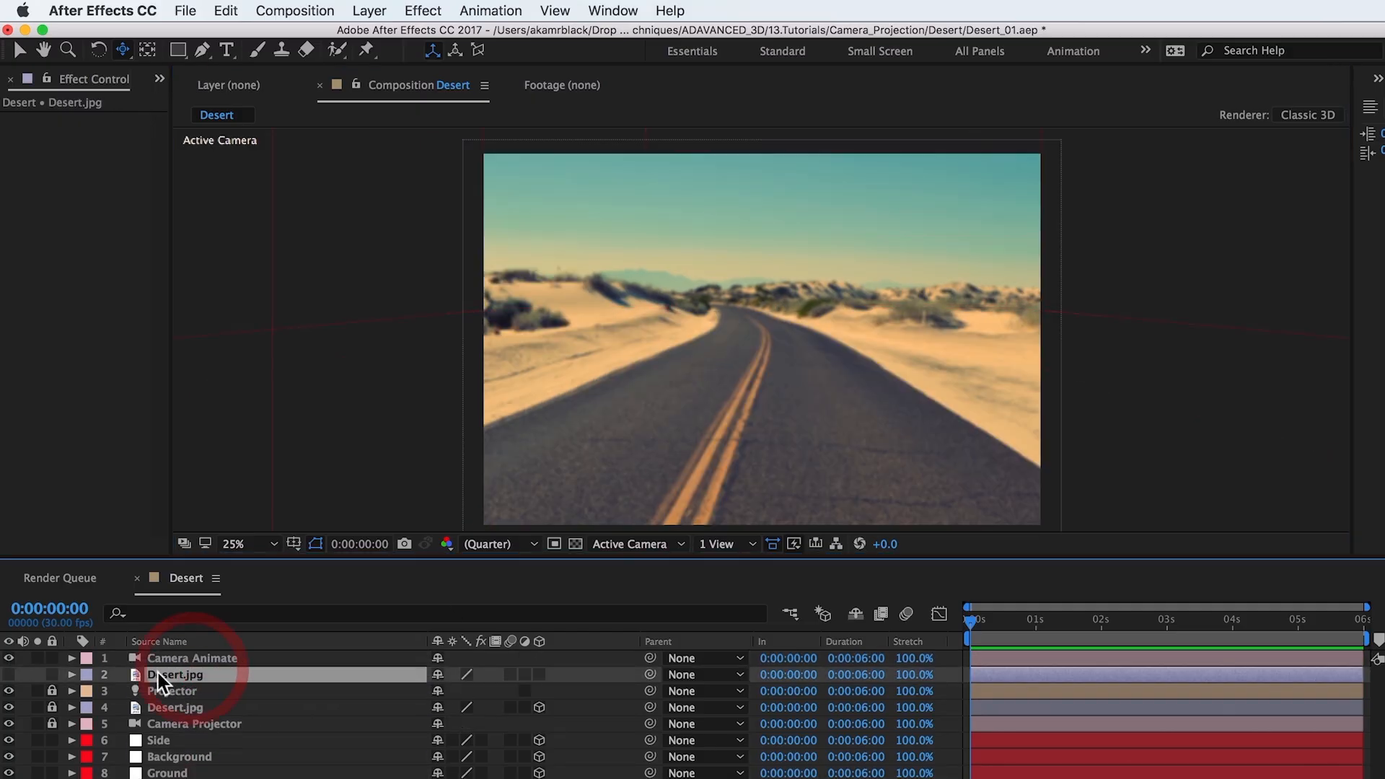
left_click(9, 675)
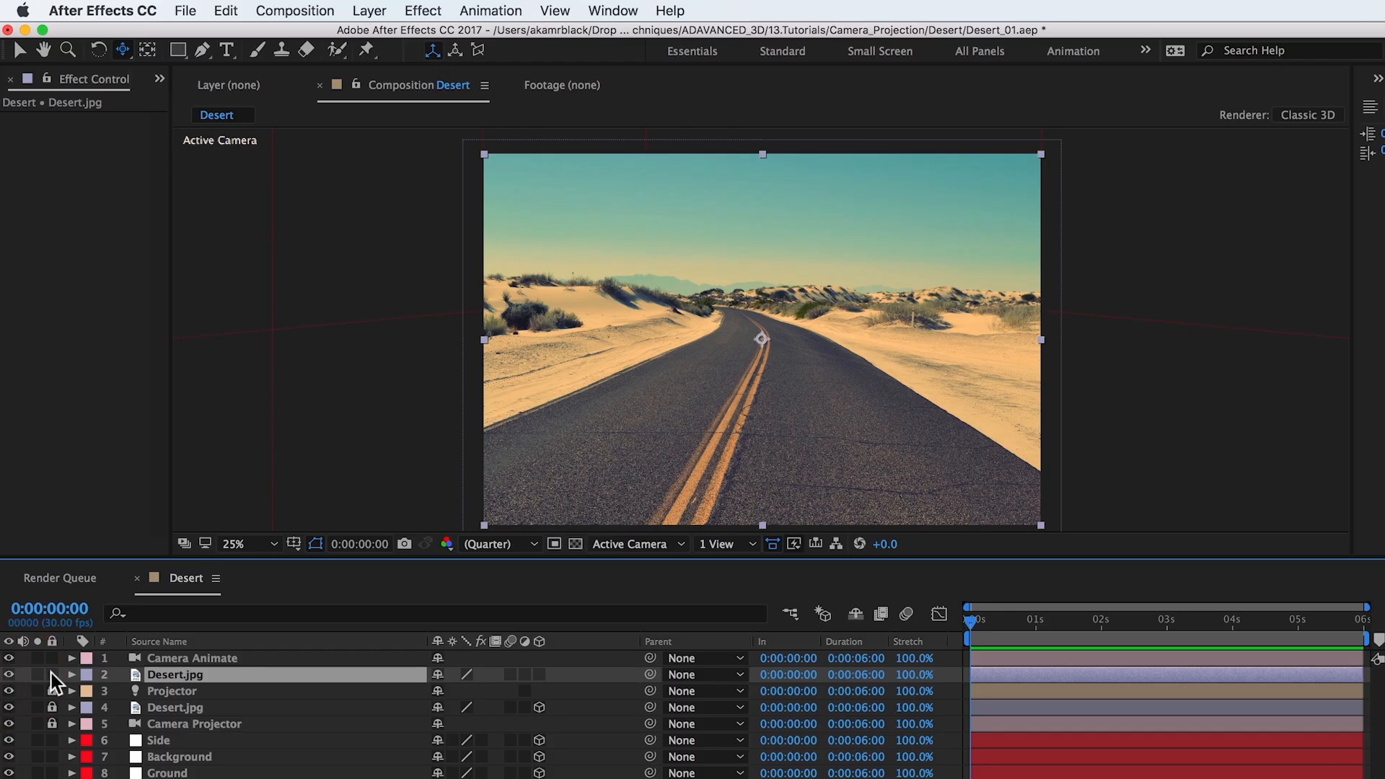
left_click(539, 674)
left_click_drag(9, 691, 9, 773)
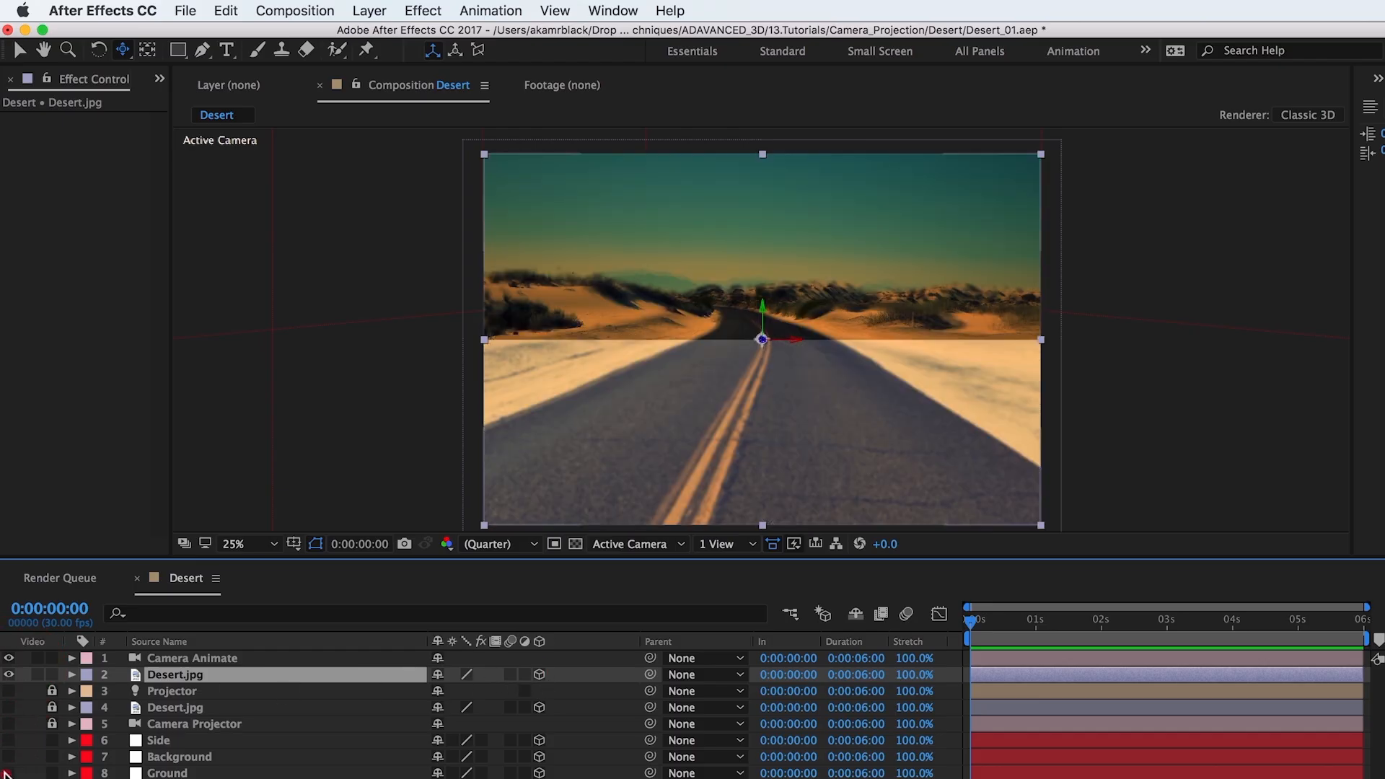
left_click_drag(770, 406, 851, 479)
key("c")
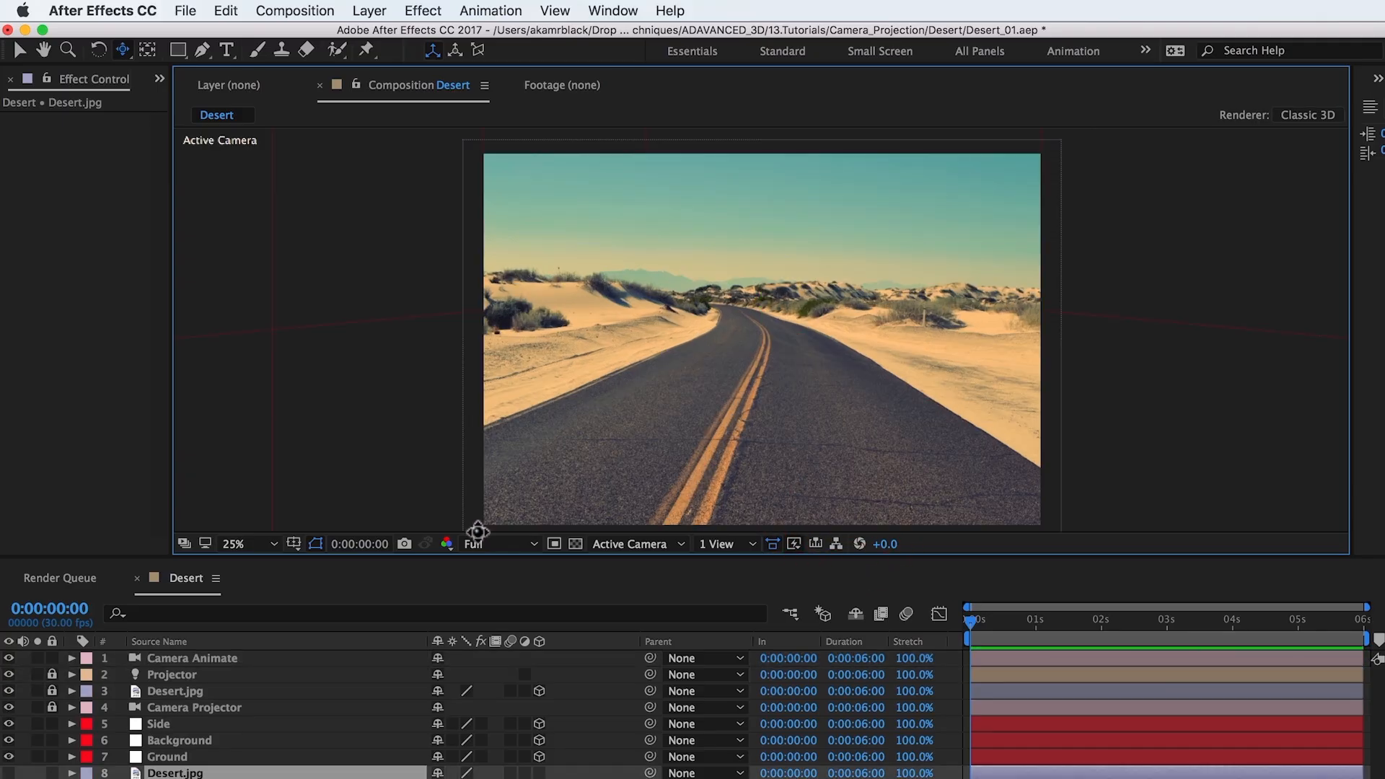
Step: Set Camera Animate's Y position to 1270 and add a Position keyframe at 0:00:00:00
left_click(223, 658)
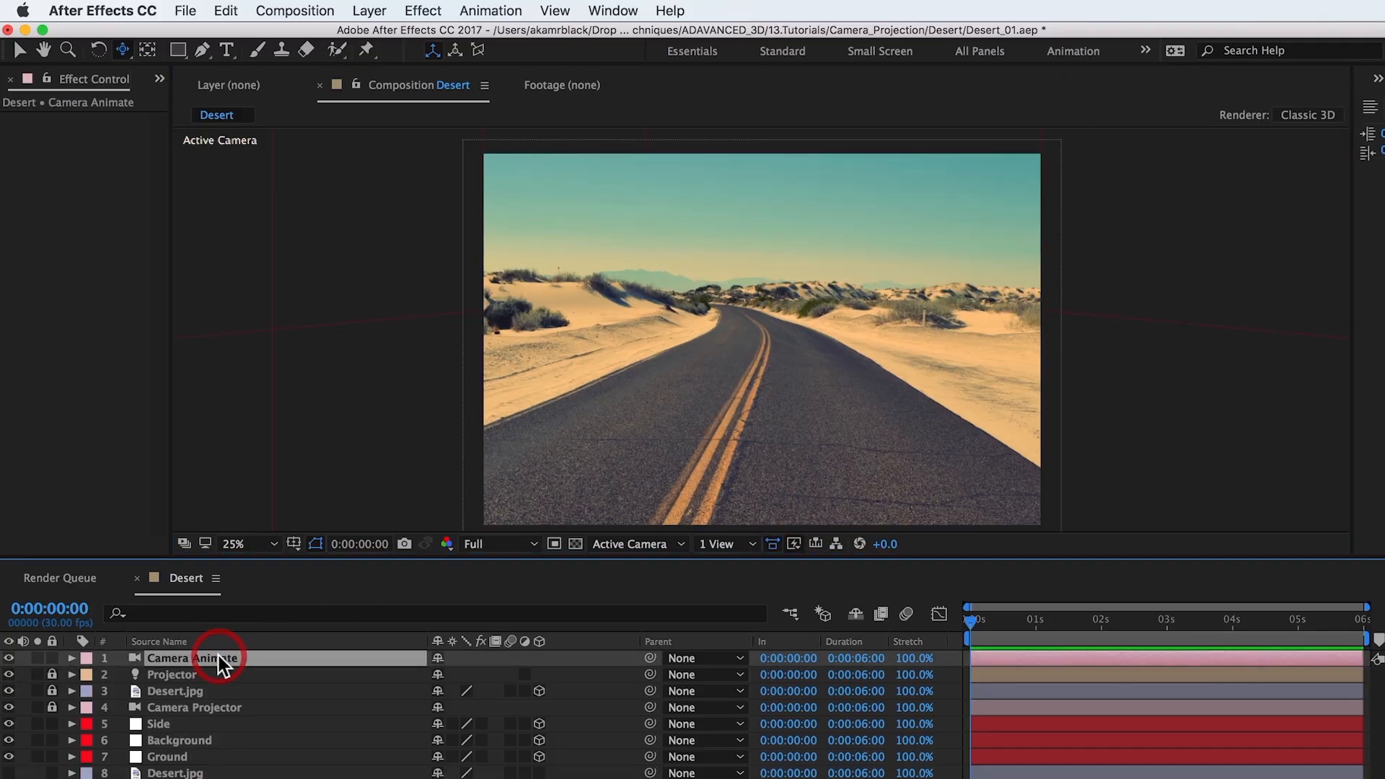
key("p")
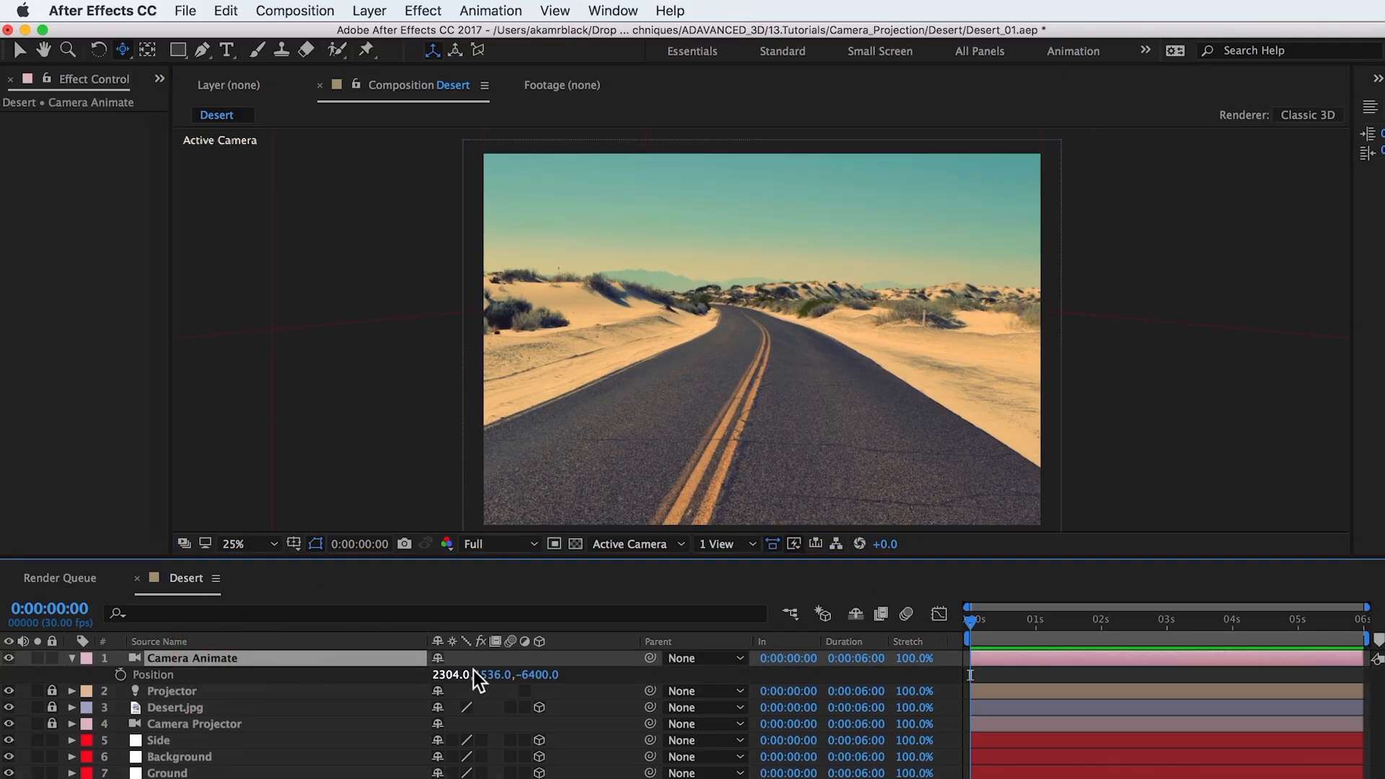
left_click_drag(476, 675, 209, 698)
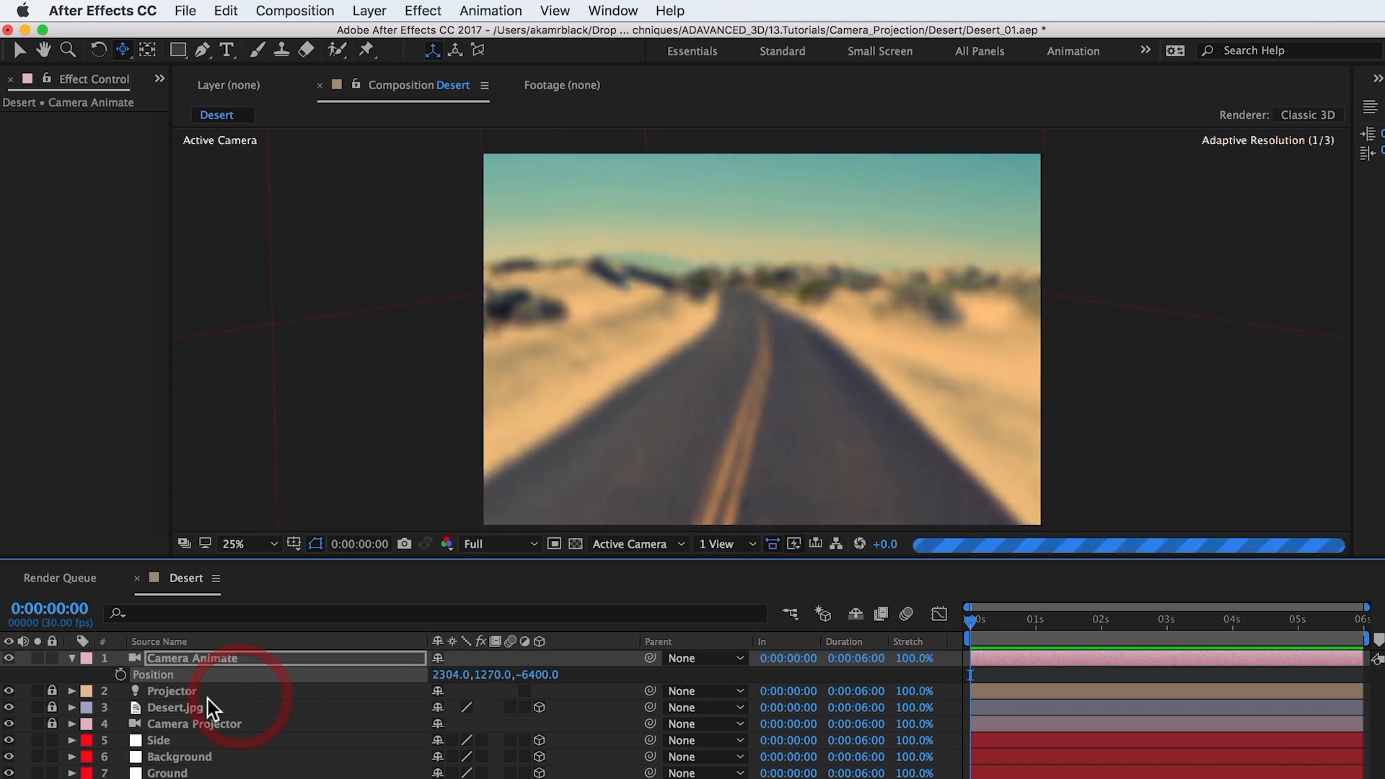
left_click(120, 674)
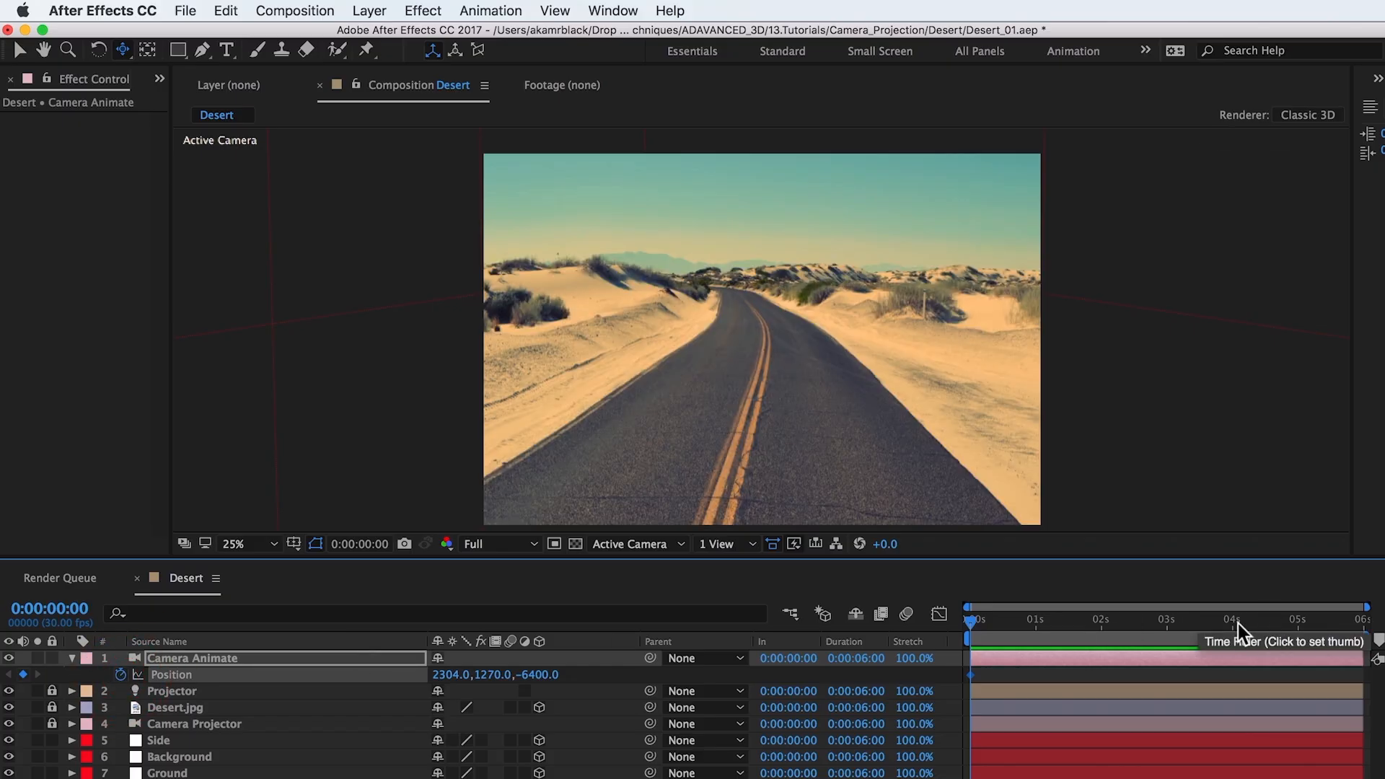
Step: At 0:00:04:00, set Camera Animate's Y position to 1557 to create its second Position keyframe
left_click(1233, 626)
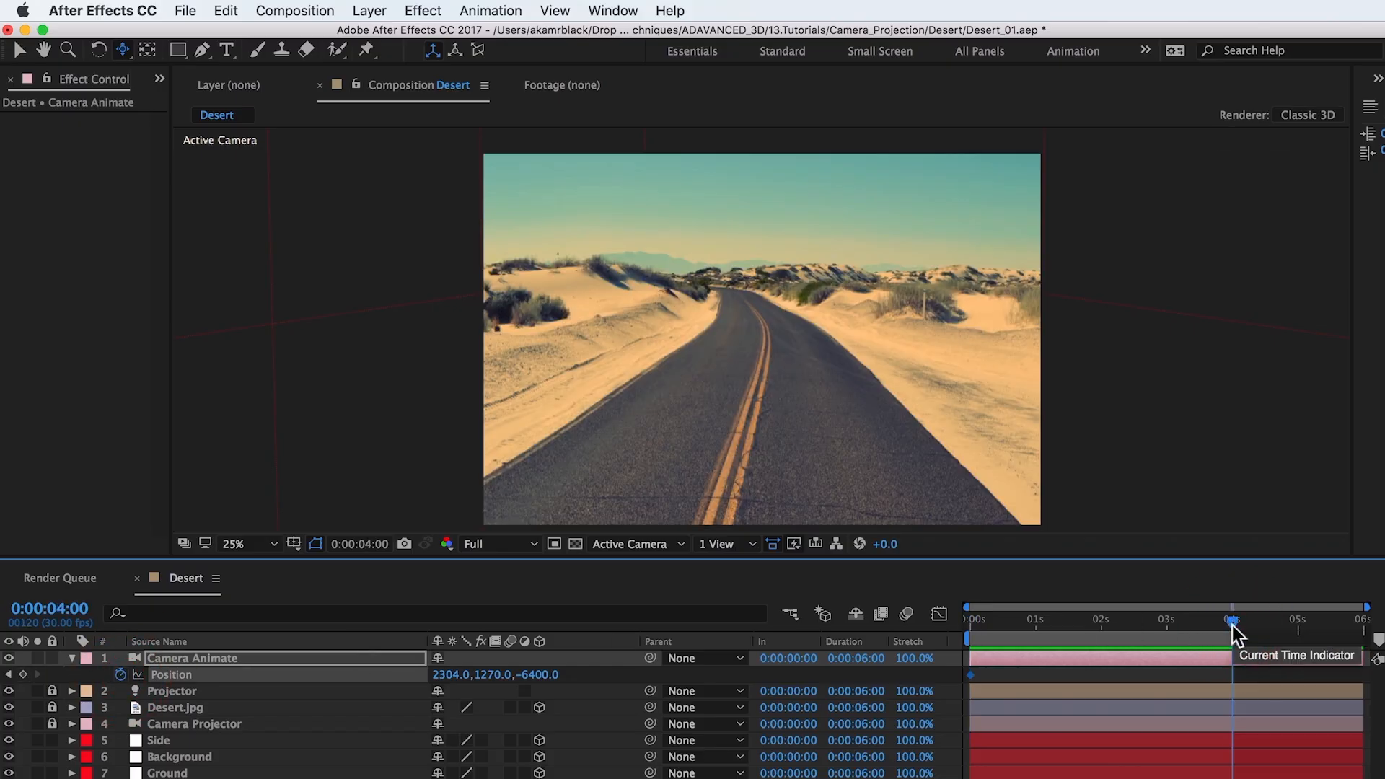
left_click_drag(498, 674, 787, 643)
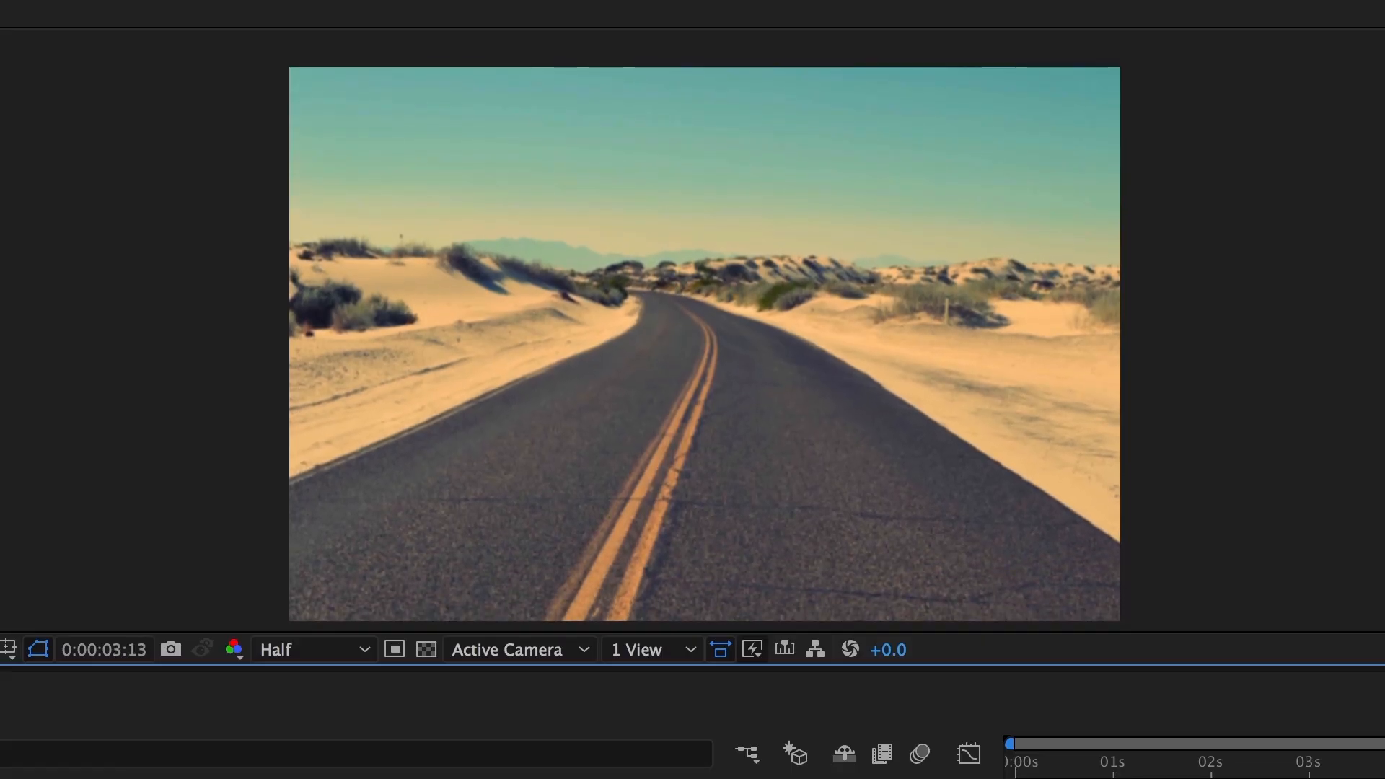
Step: Create a new text layer in the Desert composition that reads TEXT
left_click(369, 11)
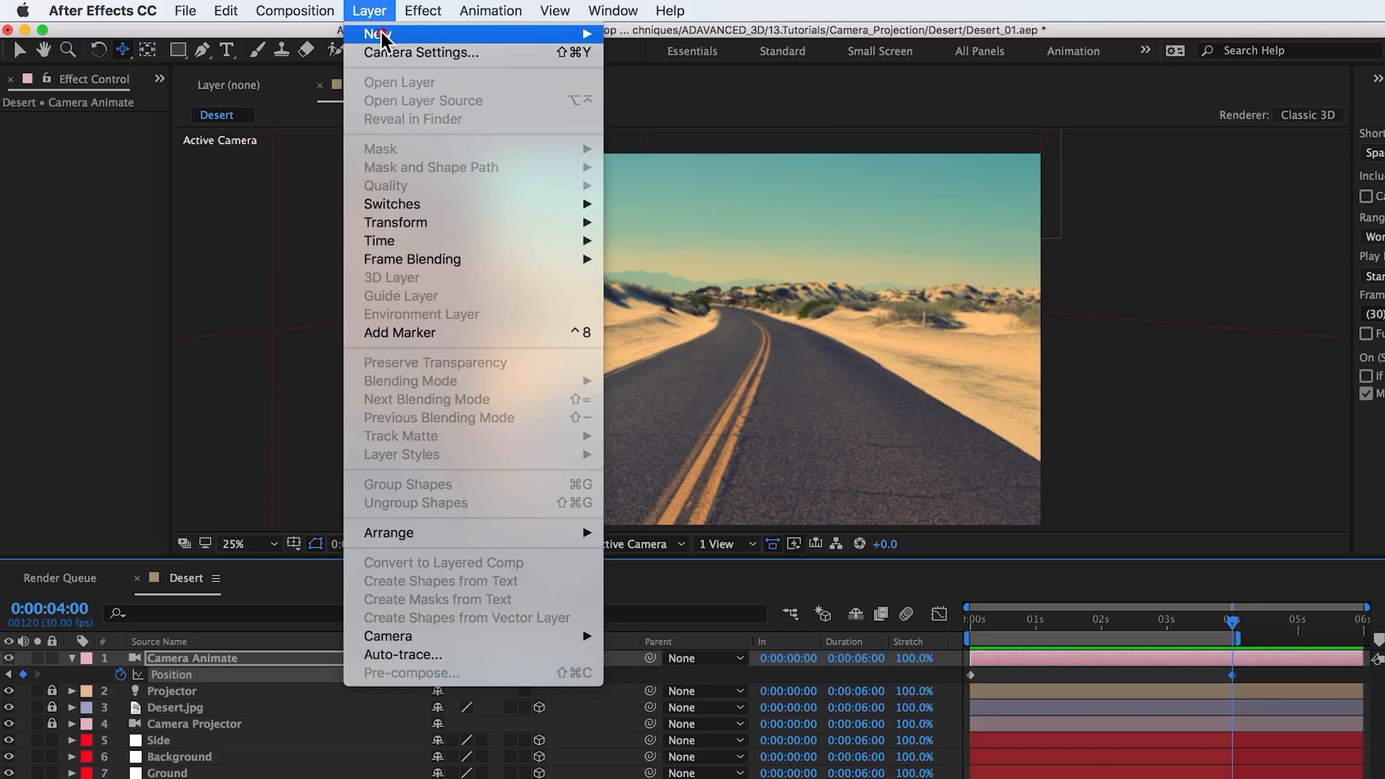
mouse_move(378, 34)
left_click(670, 38)
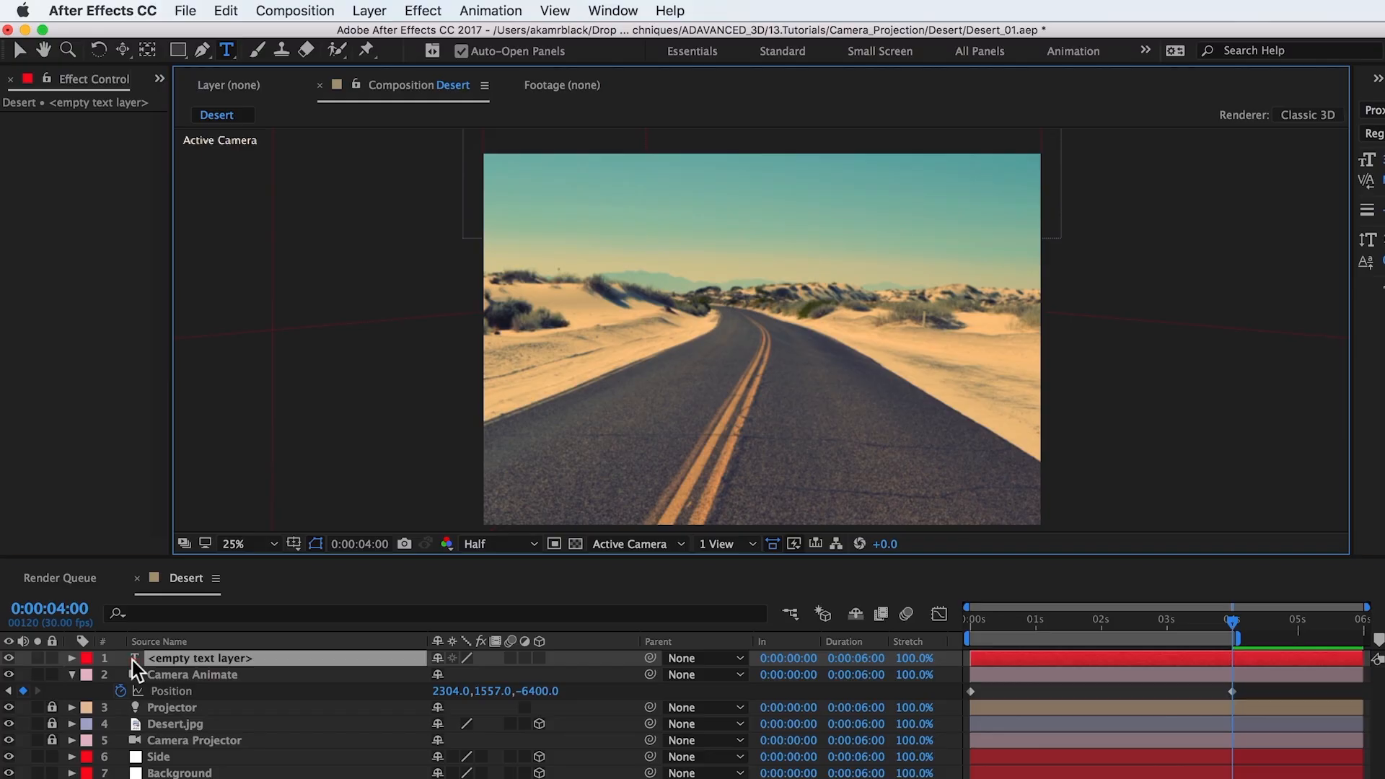
type("TEXT")
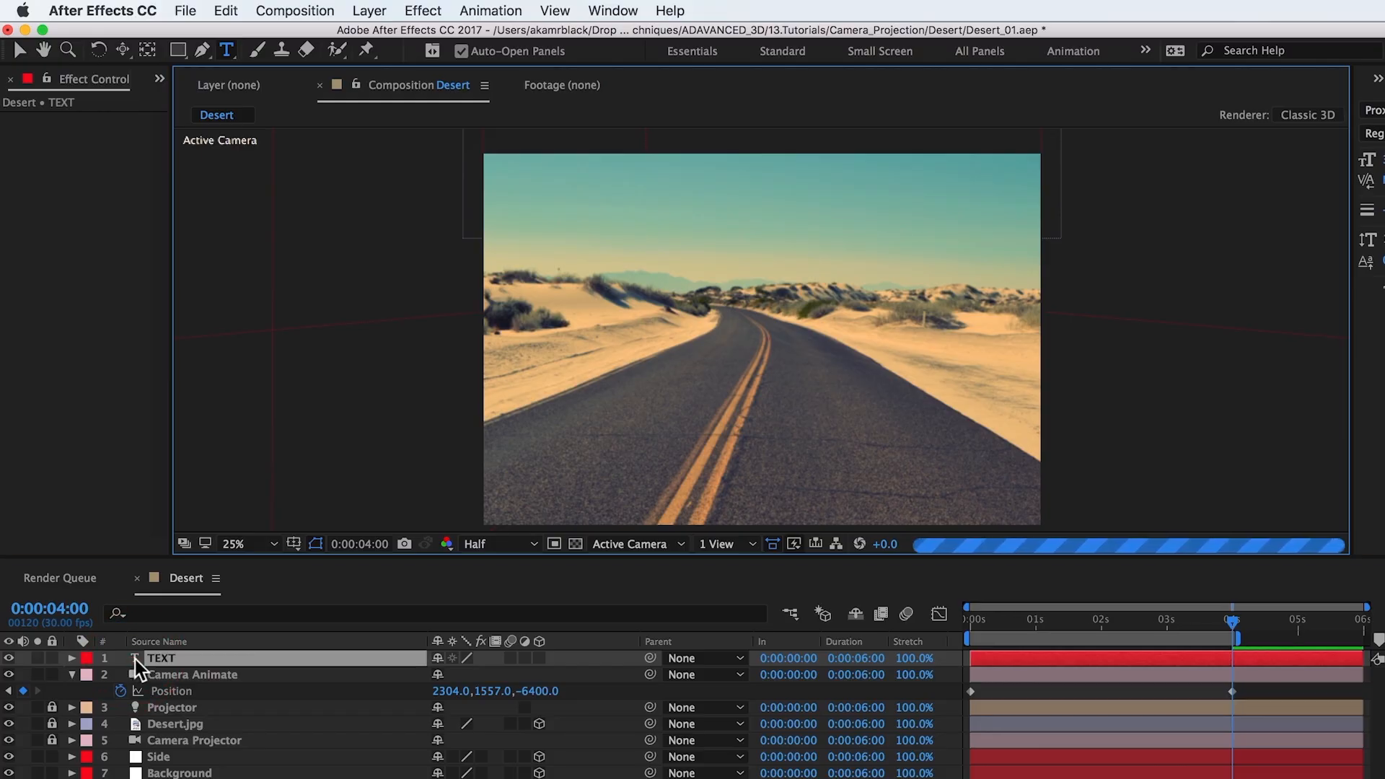
left_click(19, 50)
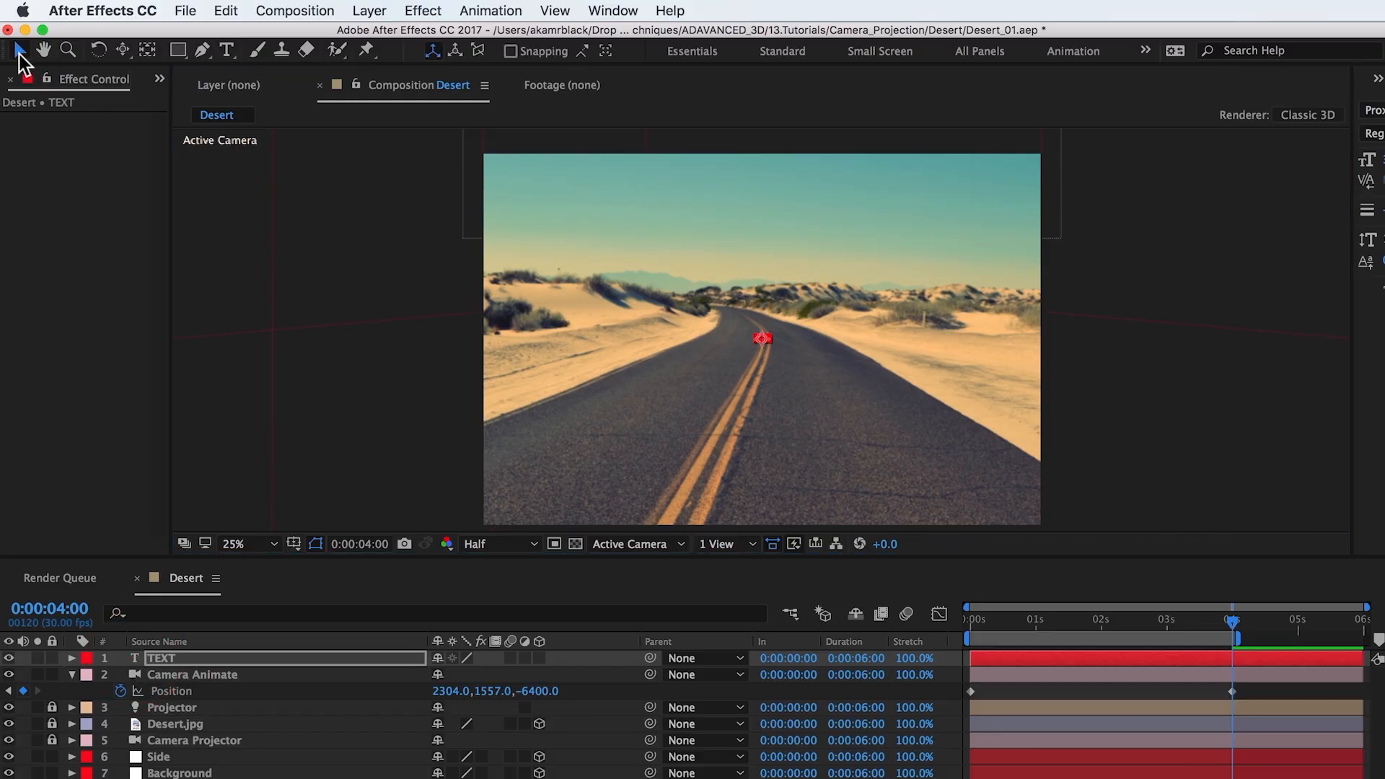
Step: Make the TEXT layer 3D and set its font size to 198 px
left_click(541, 658)
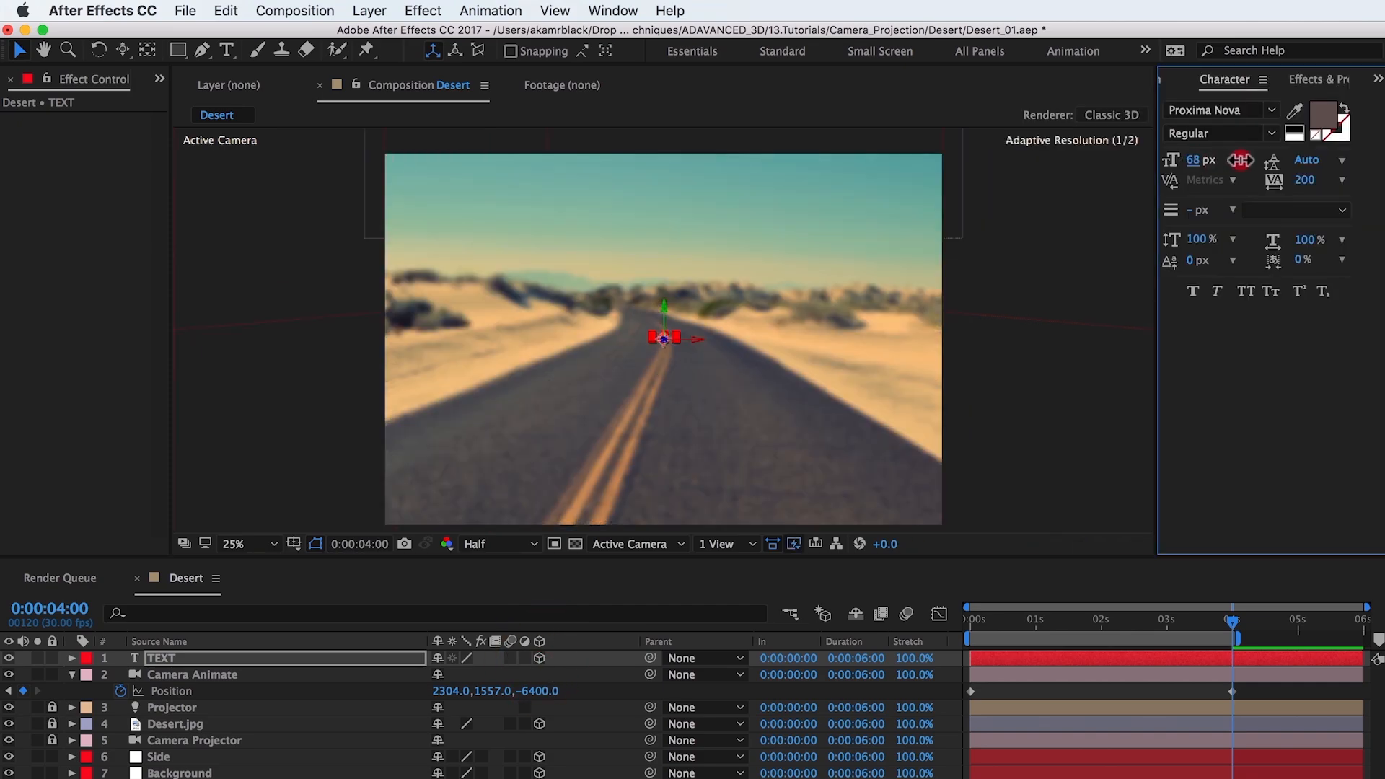
left_click_drag(1241, 159, 1354, 160)
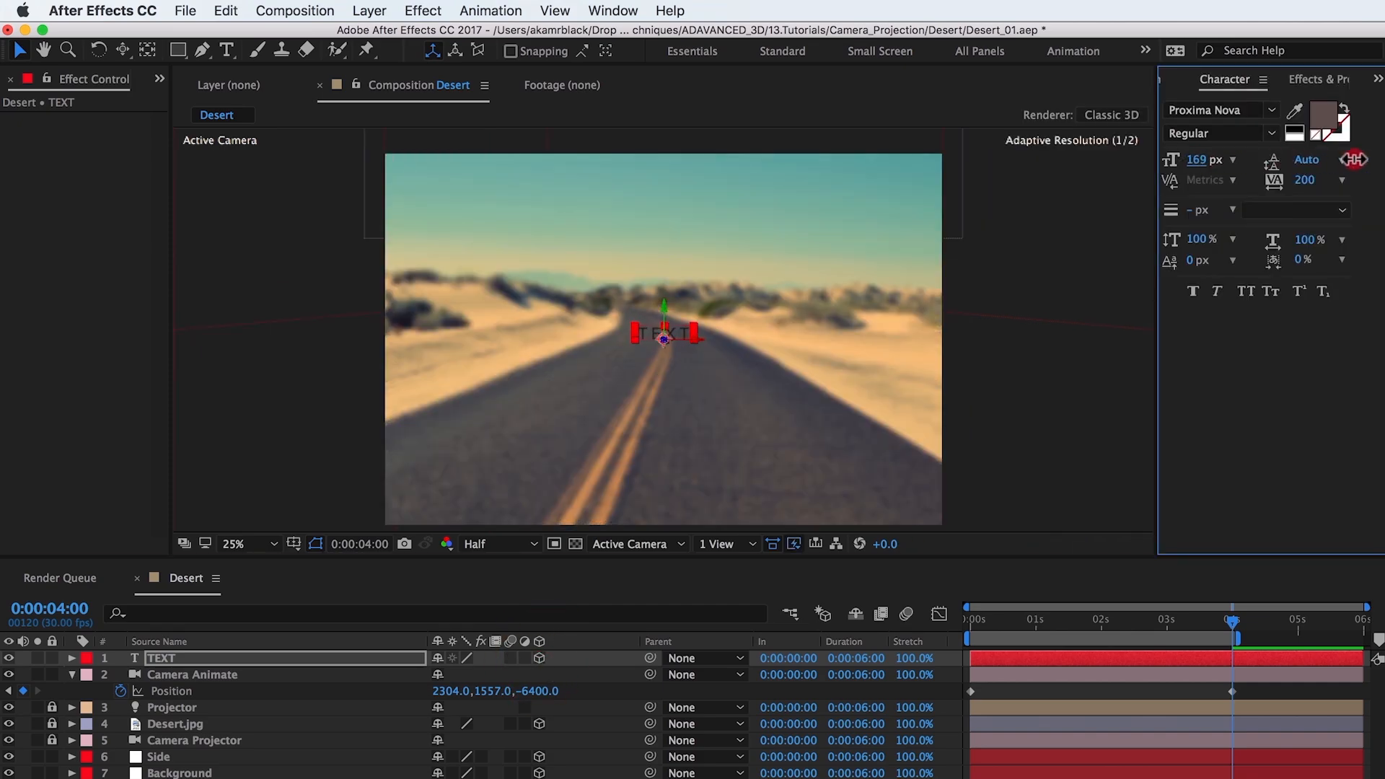
Step: Set the TEXT layer's Z position to -761 and, in a two-view horizontal layout, its scale to 114%
left_click(388, 657)
key("s")
left_click(725, 544)
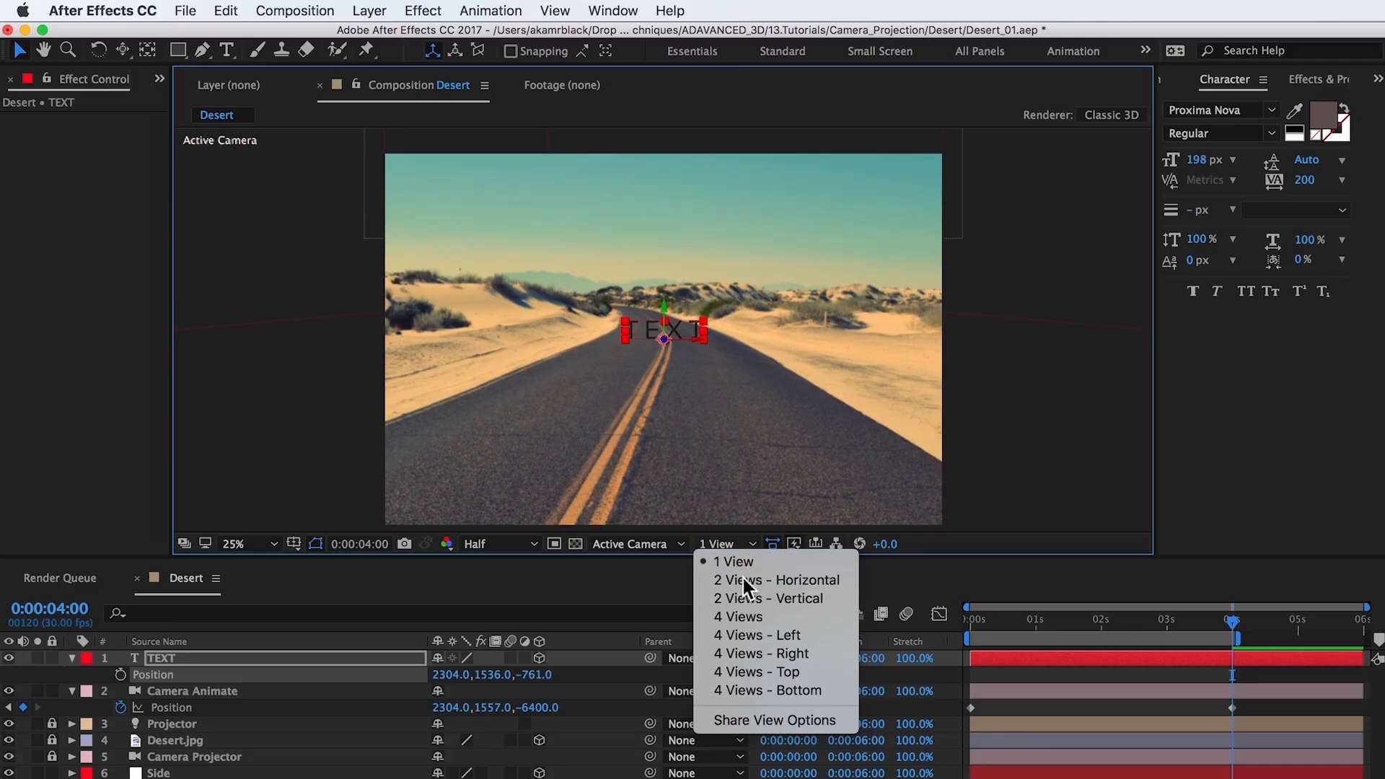
left_click(743, 578)
left_click_drag(489, 684, 509, 685)
Step: Set the text's fill color to white and turn off Accepts Shadows for the TEXT layer
left_click(260, 659)
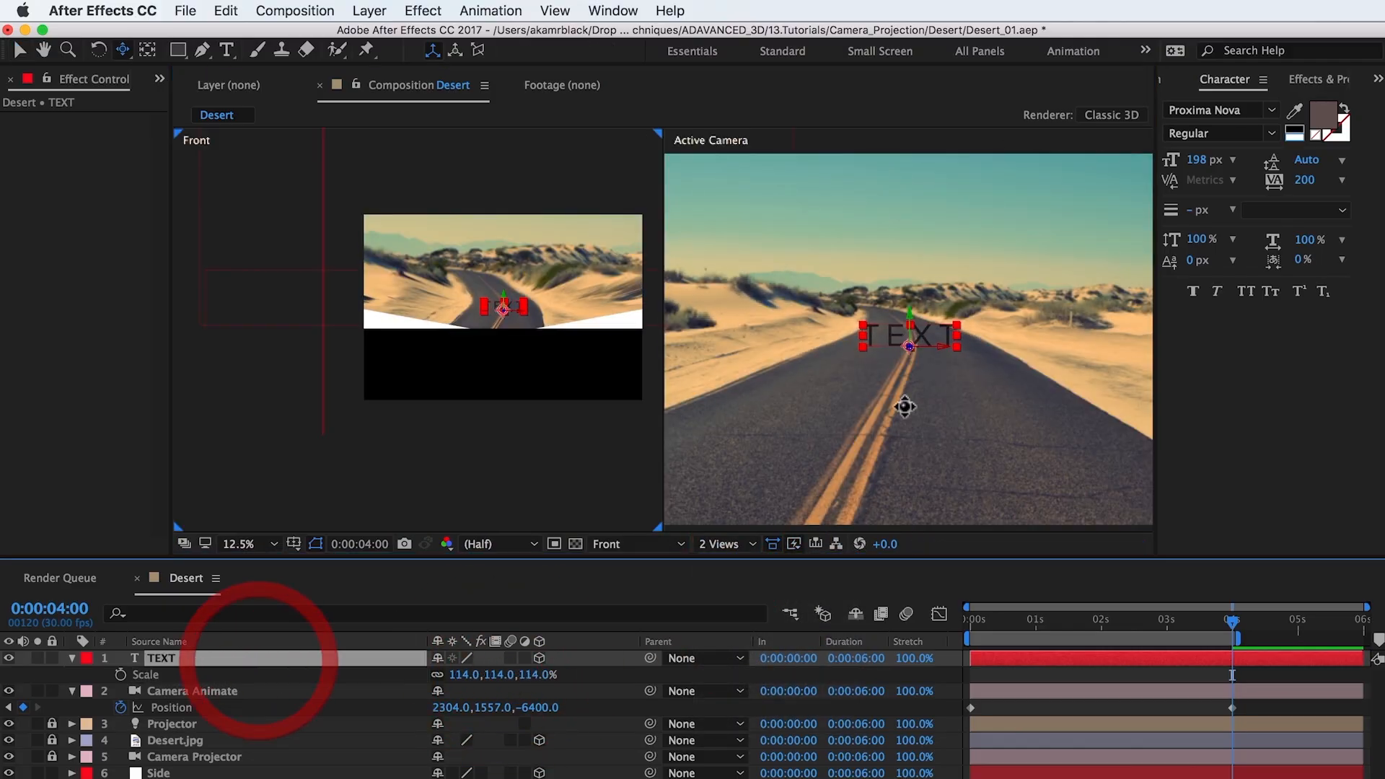
left_click(1293, 130)
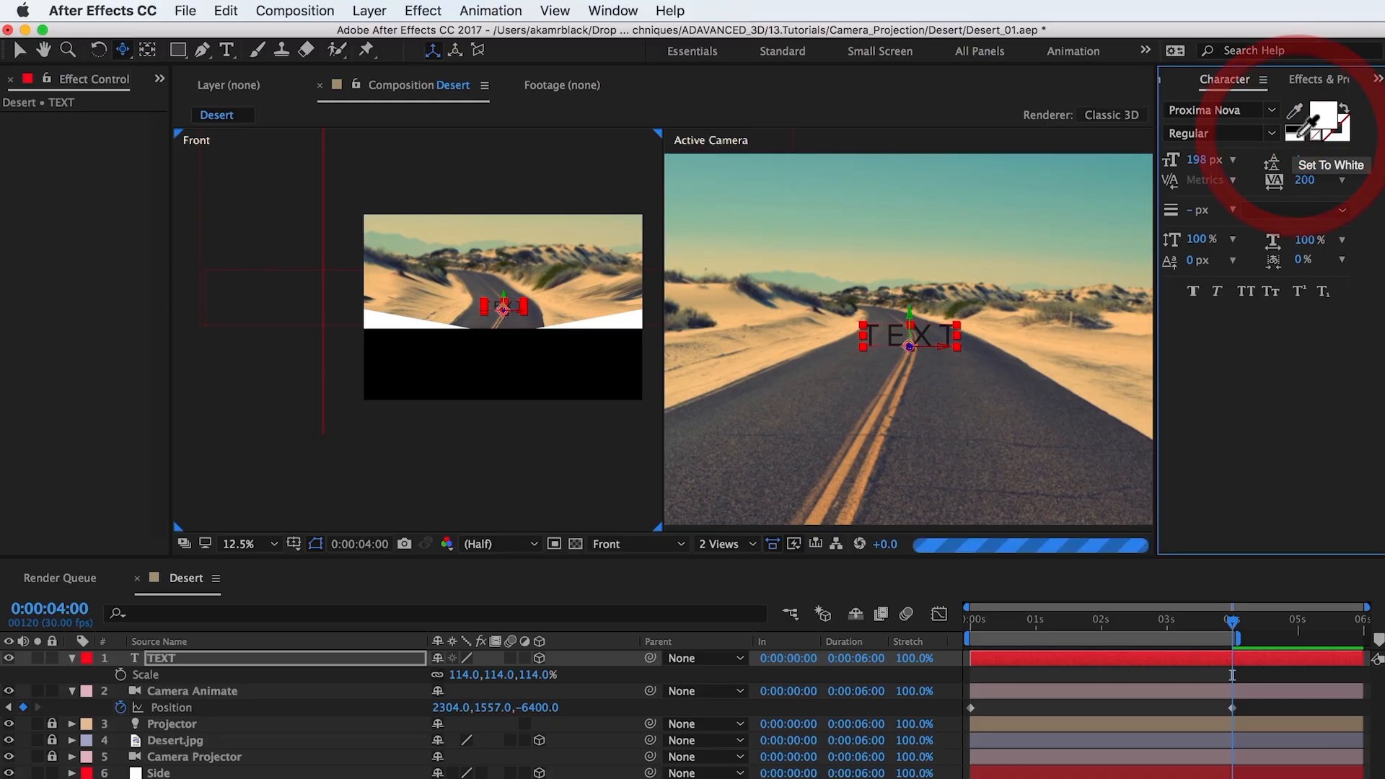
left_click(223, 662)
key("a")
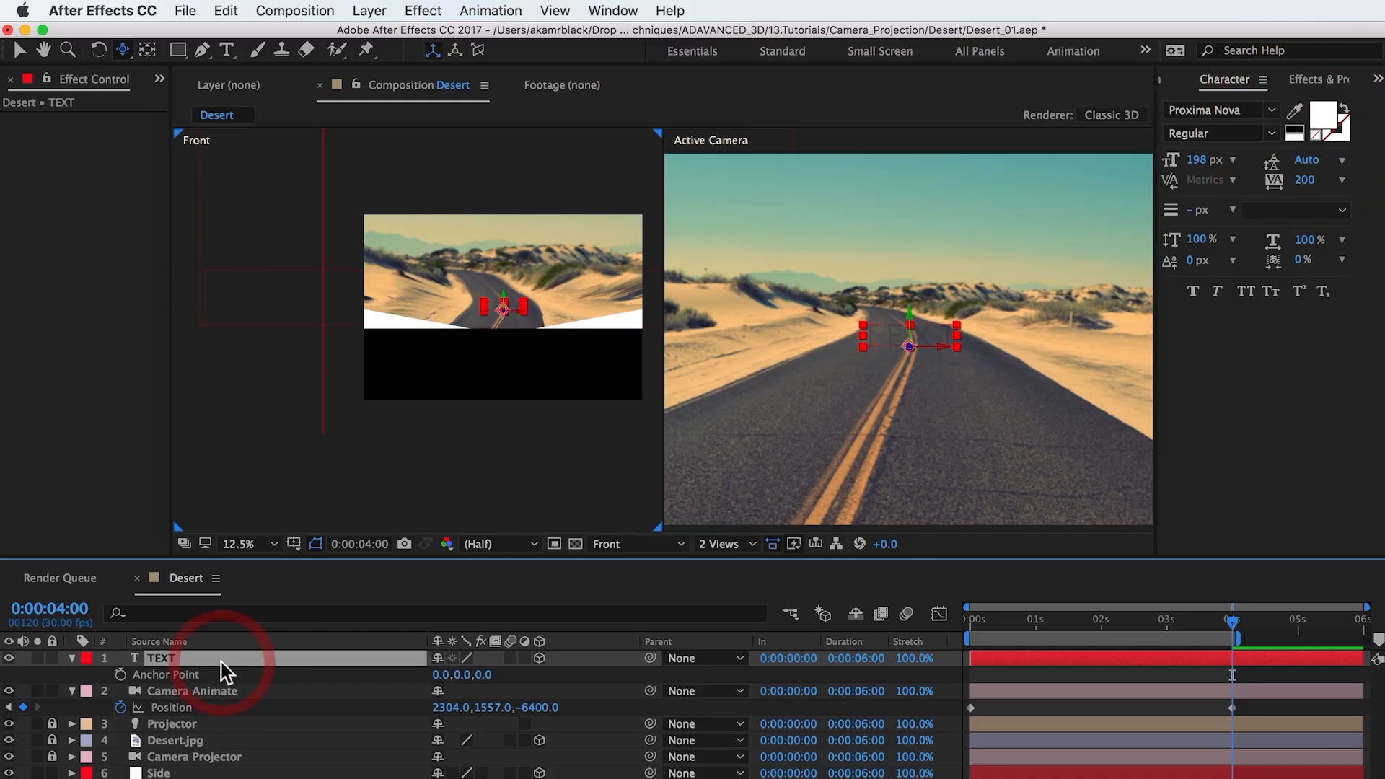
key("a")
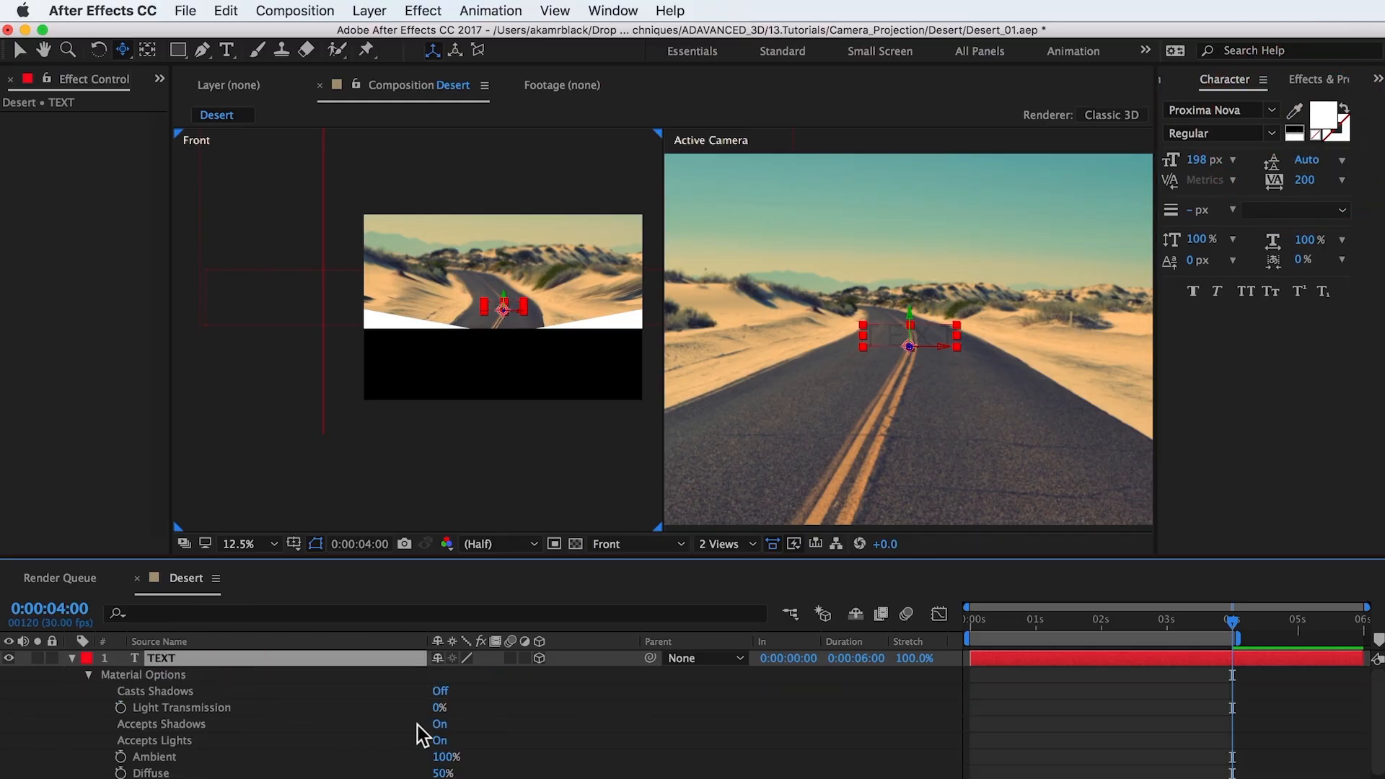
left_click(440, 727)
left_click(440, 727)
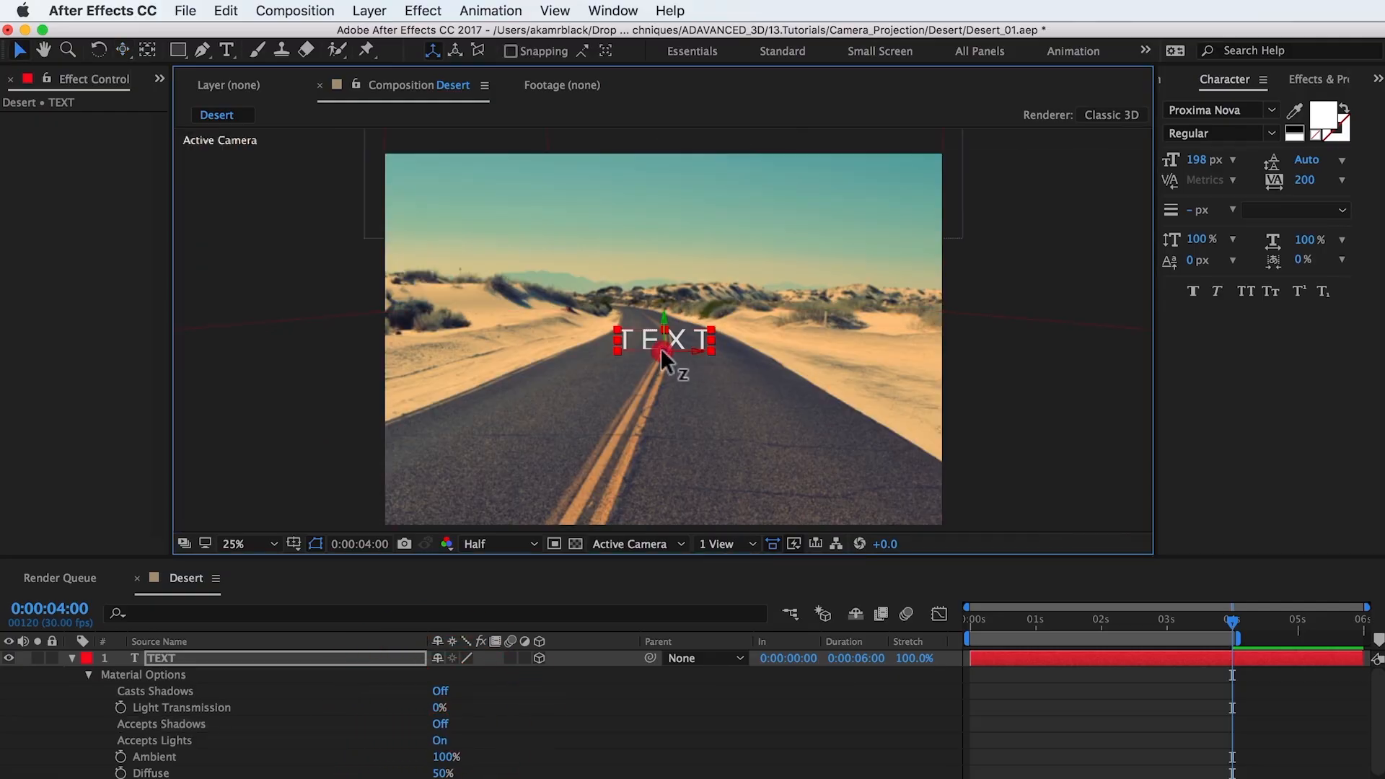
Step: Move the TEXT layer closer to the camera and down over the road, and preview the camera animation
left_click_drag(660, 349, 932, 232)
left_click_drag(664, 331, 656, 360)
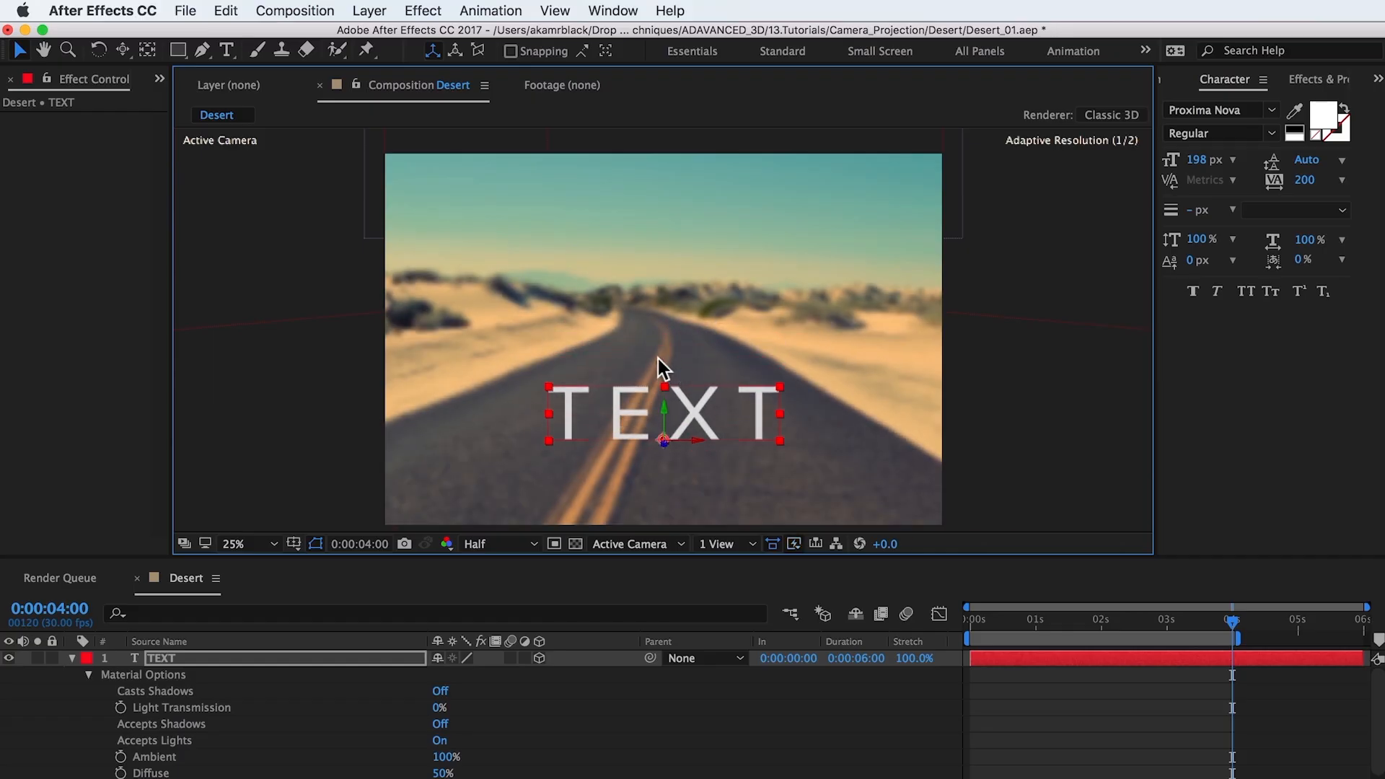
left_click_drag(666, 440, 667, 389)
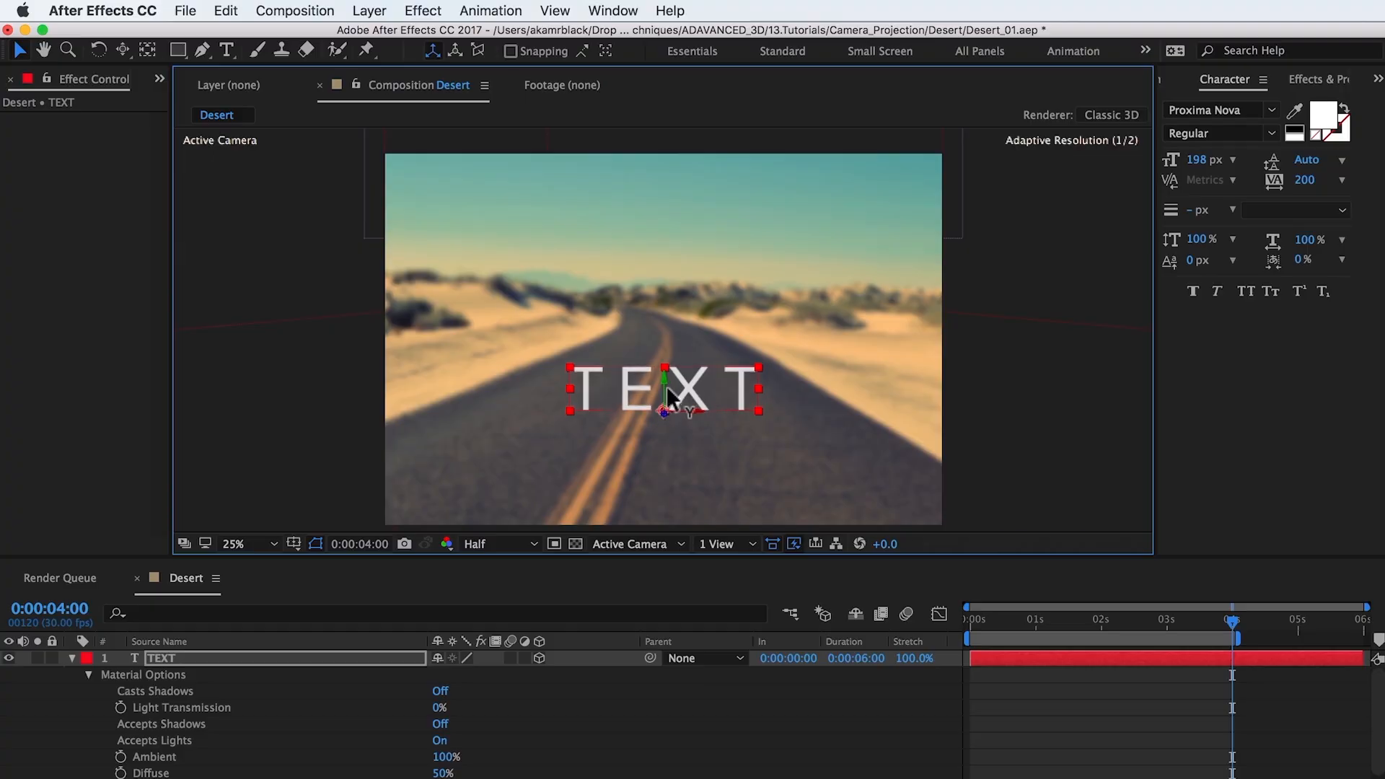
key("space")
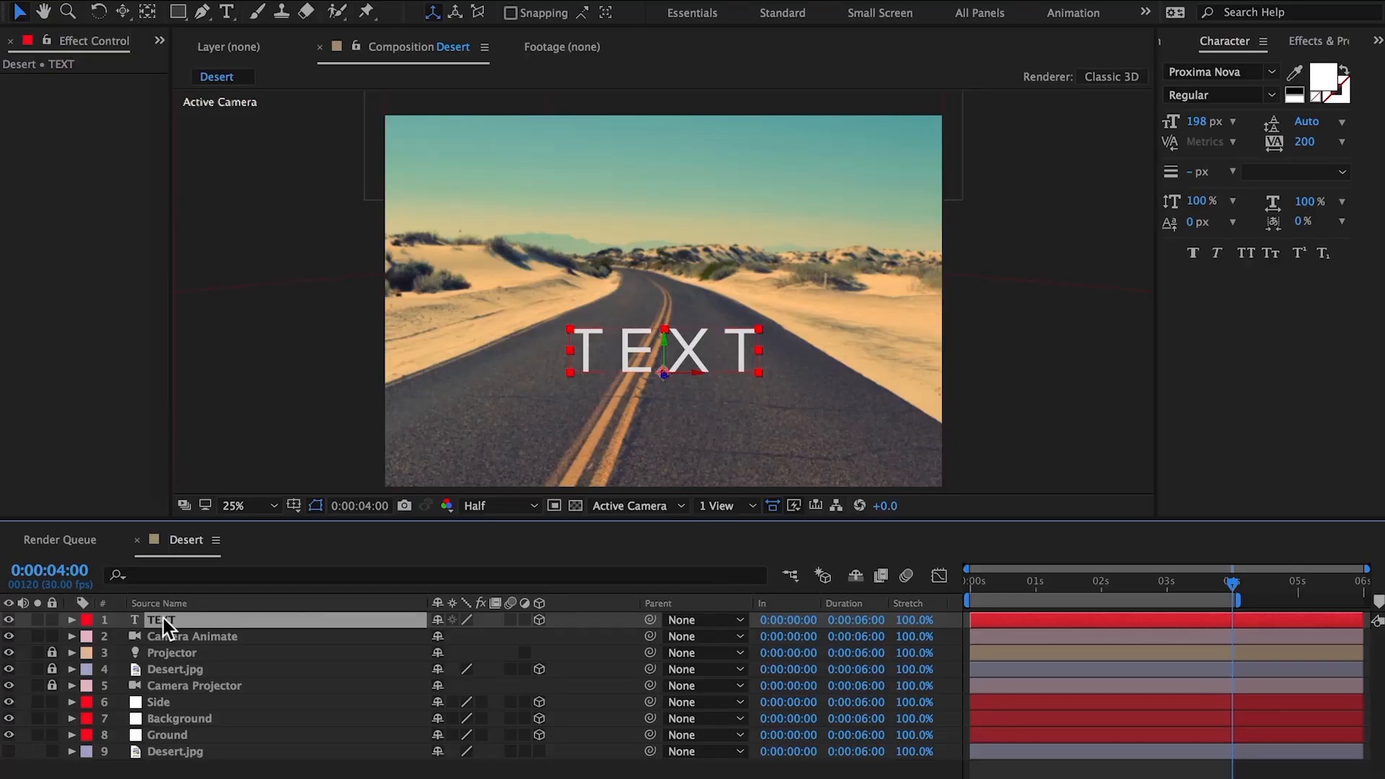
Step: Pre-compose the TEXT layer as TEXT PC and paste copies of Camera Animate, Projector and Ground into it
right_click(165, 620)
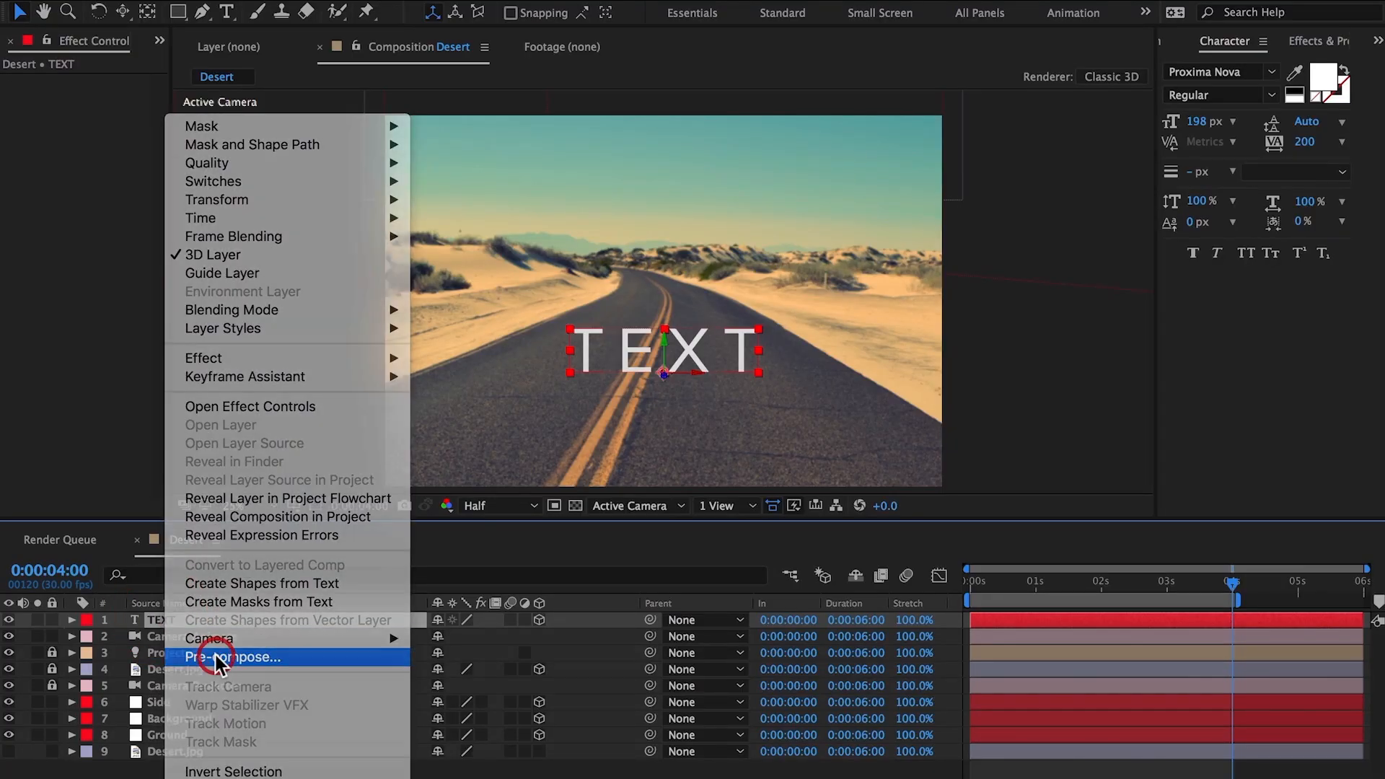
left_click(215, 657)
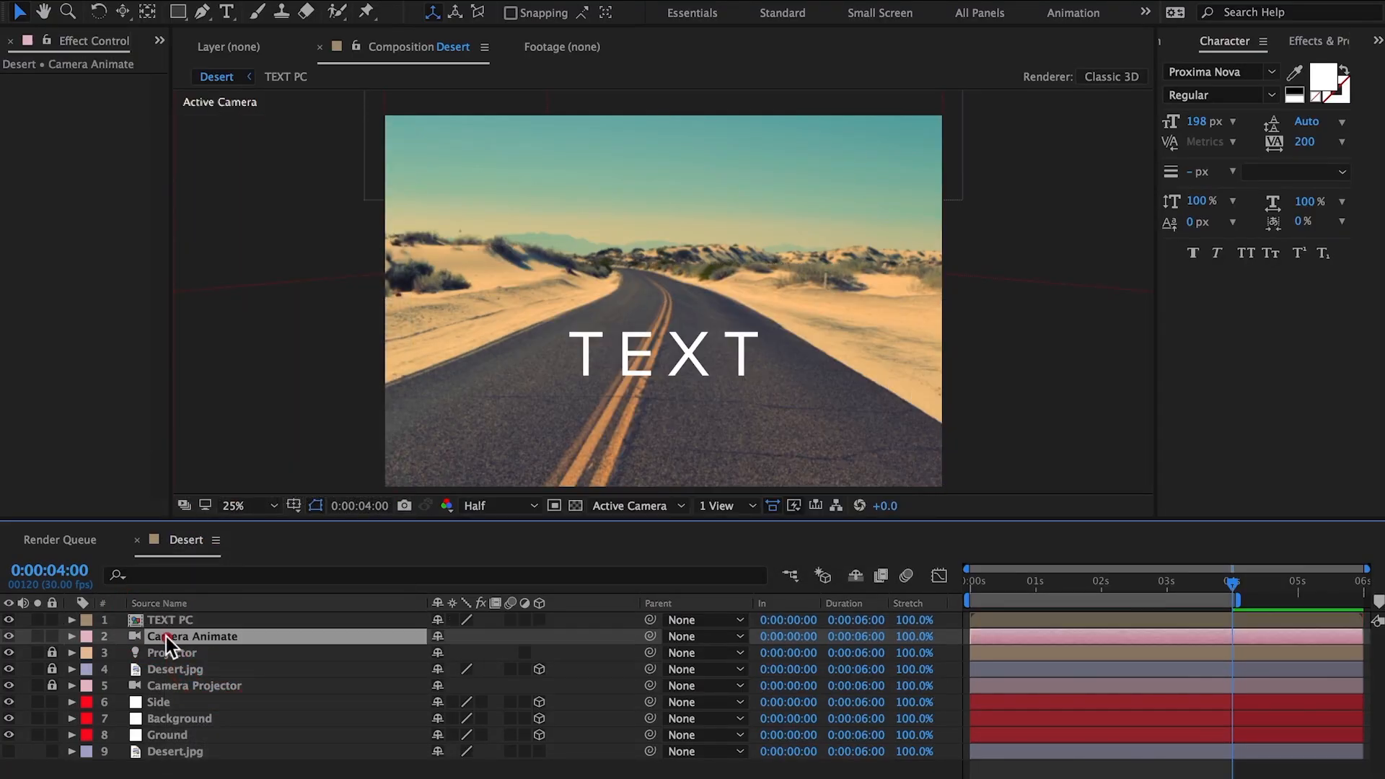
left_click(169, 637)
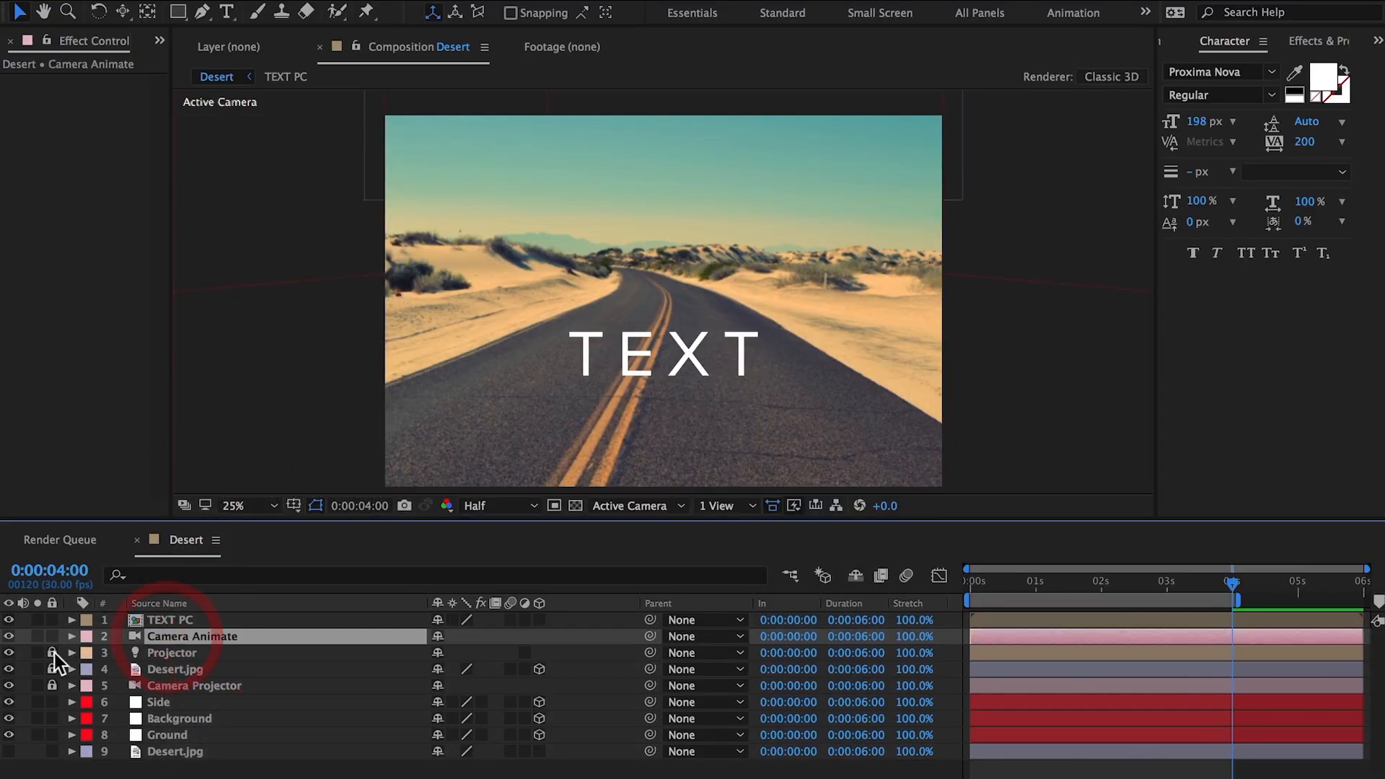
left_click(167, 652, "super")
left_click(179, 735, "super")
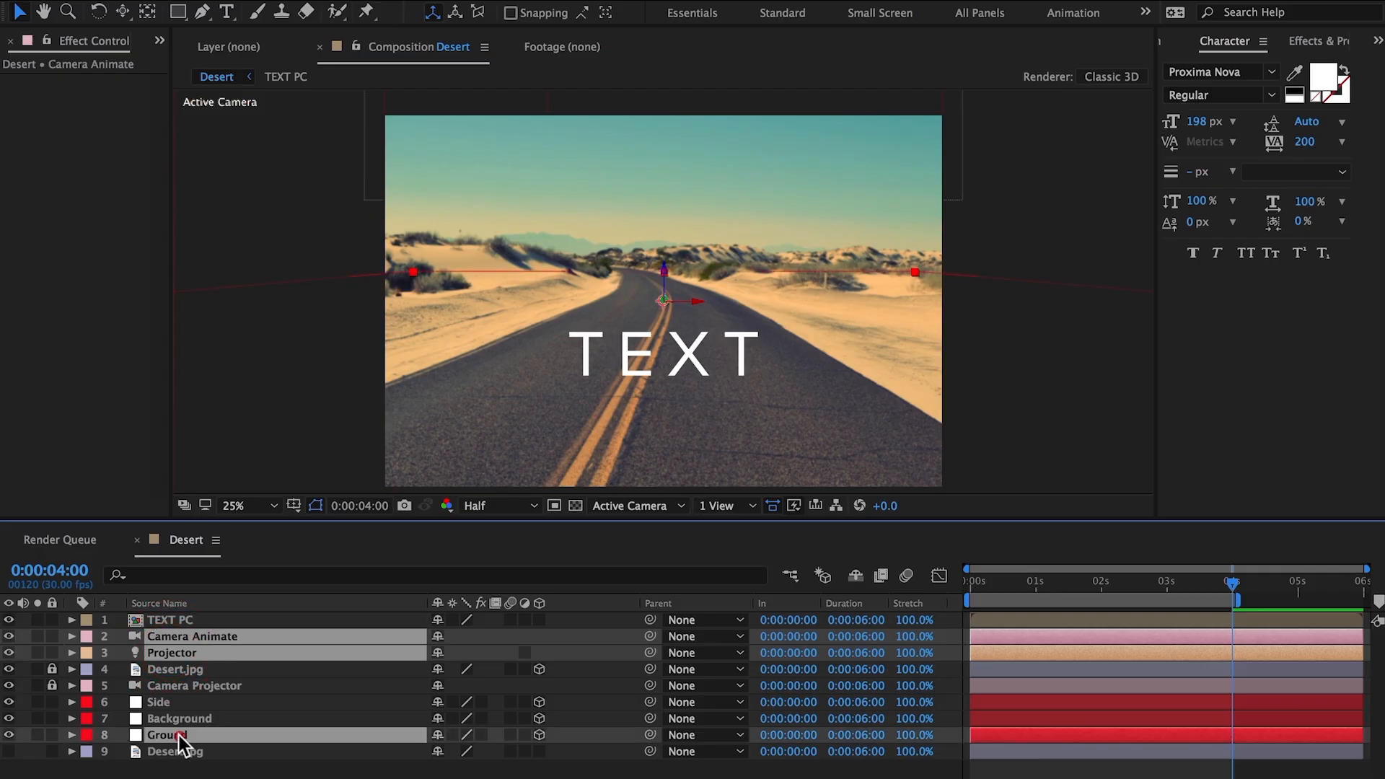
key("super+c")
double_click(155, 620)
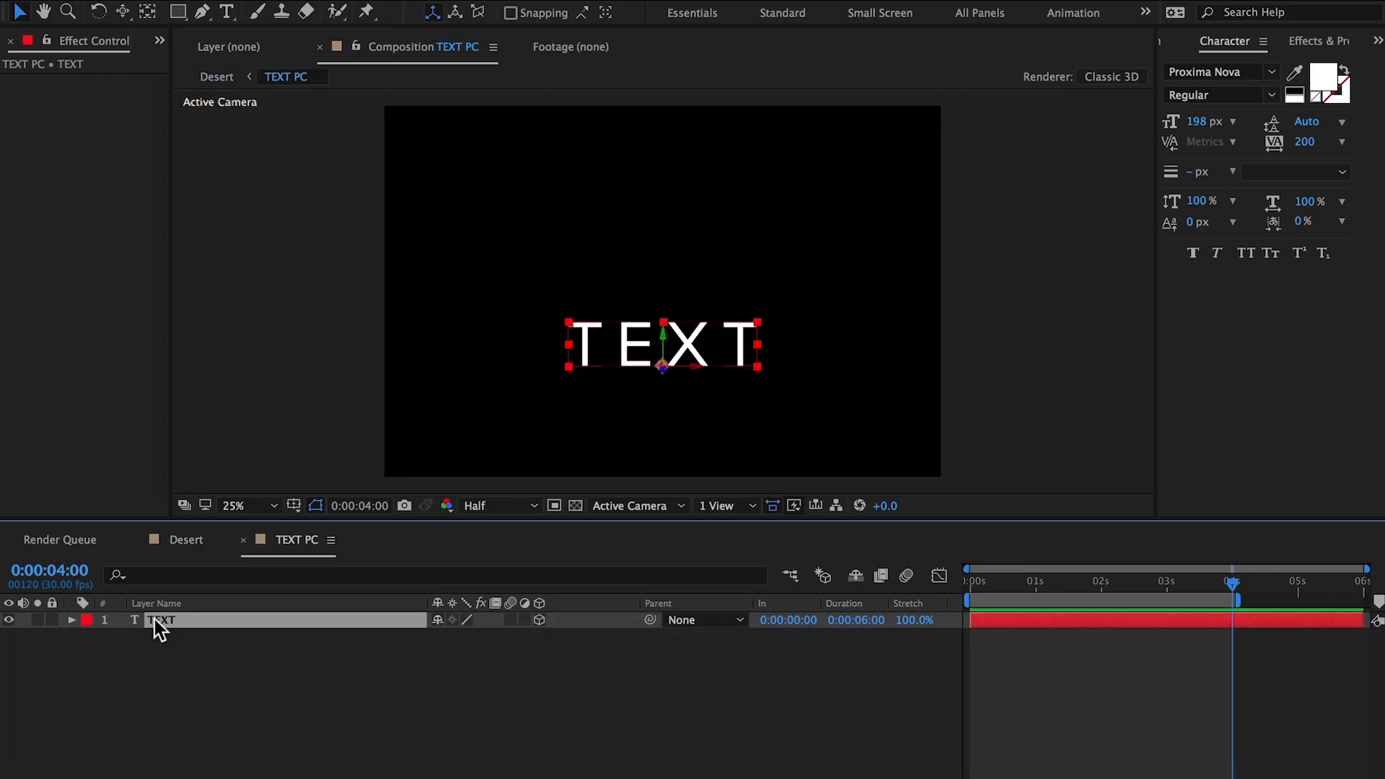
key("super+v")
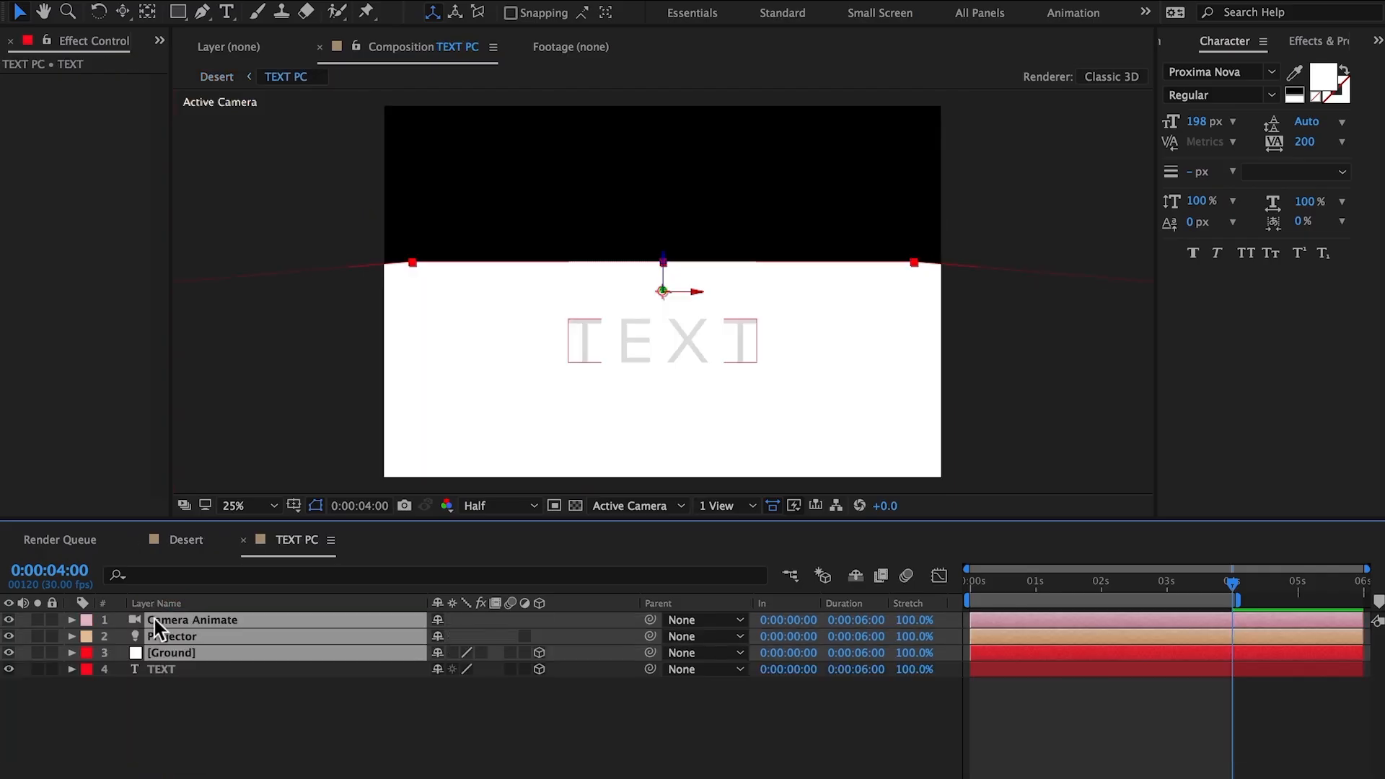
Step: In TEXT PC, rename the Projector light copy to Sun and turn on Casts Shadows for the TEXT layer
left_click(194, 668)
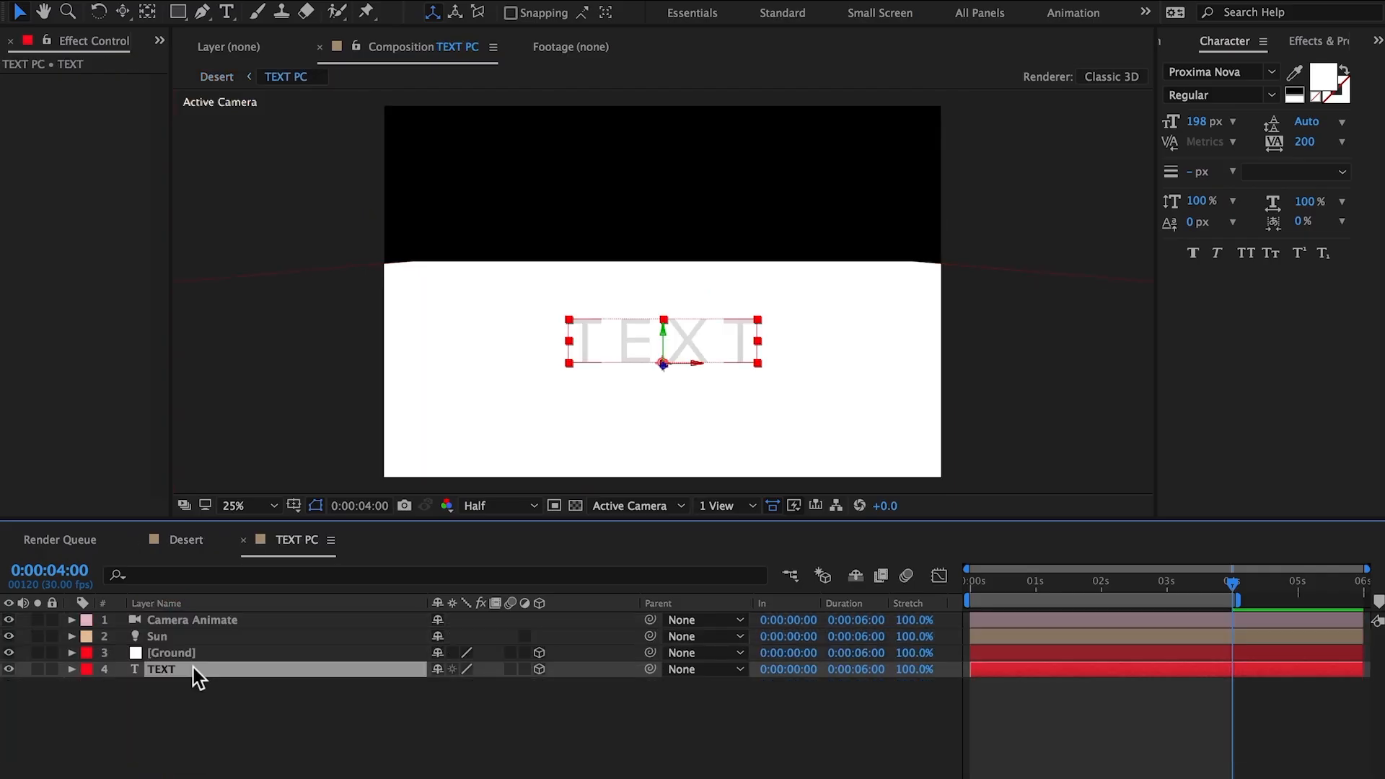
key("a")
key("a")
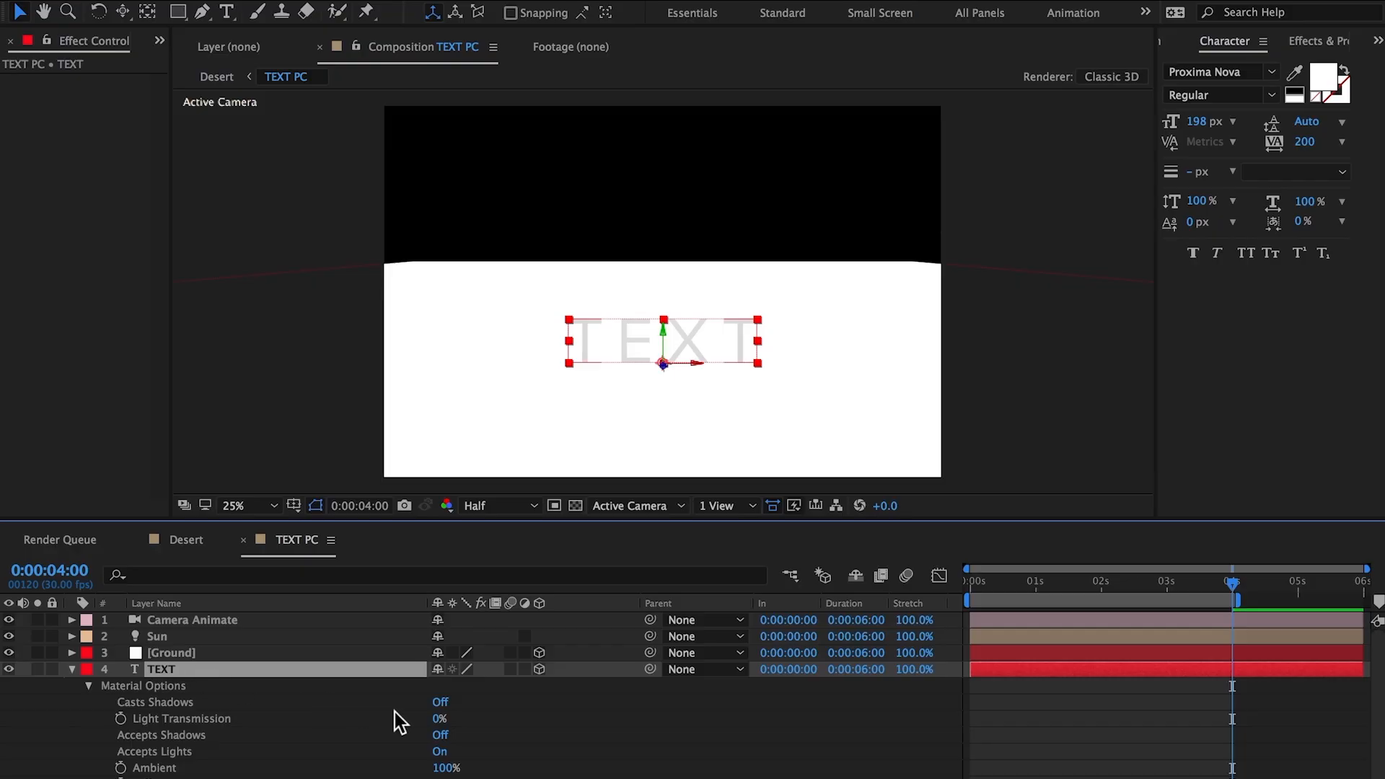
left_click(442, 704)
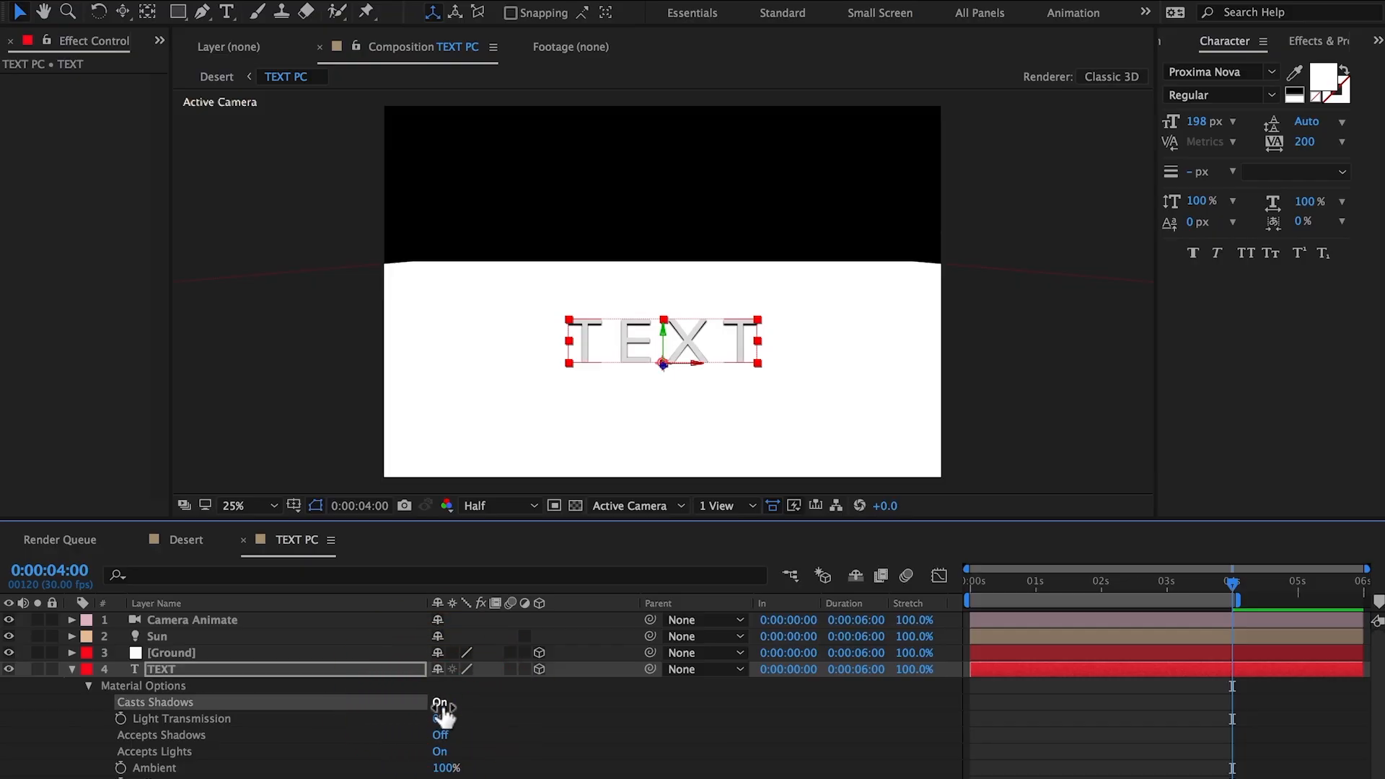
Step: Place the Sun light behind and above the text at Position 2344, 70, 5000
left_click(215, 638)
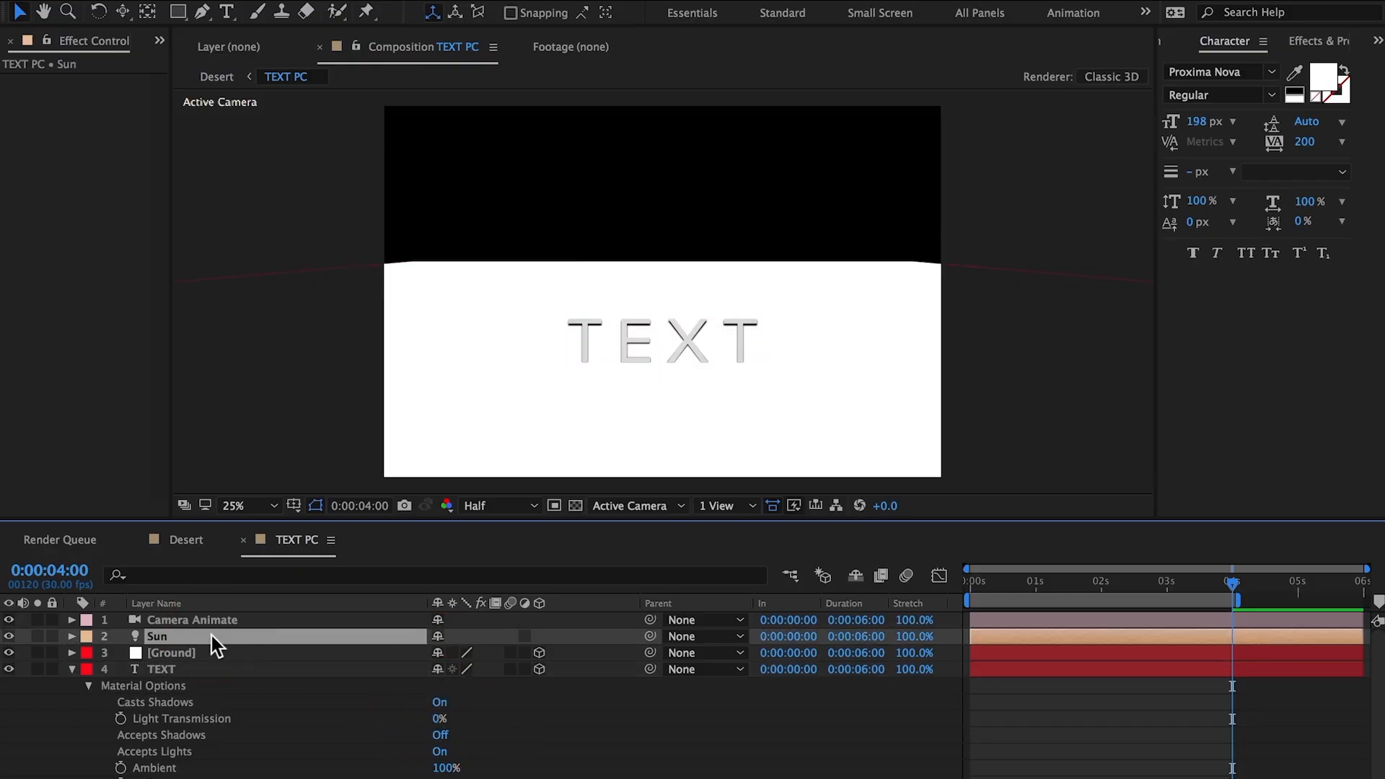
key("p")
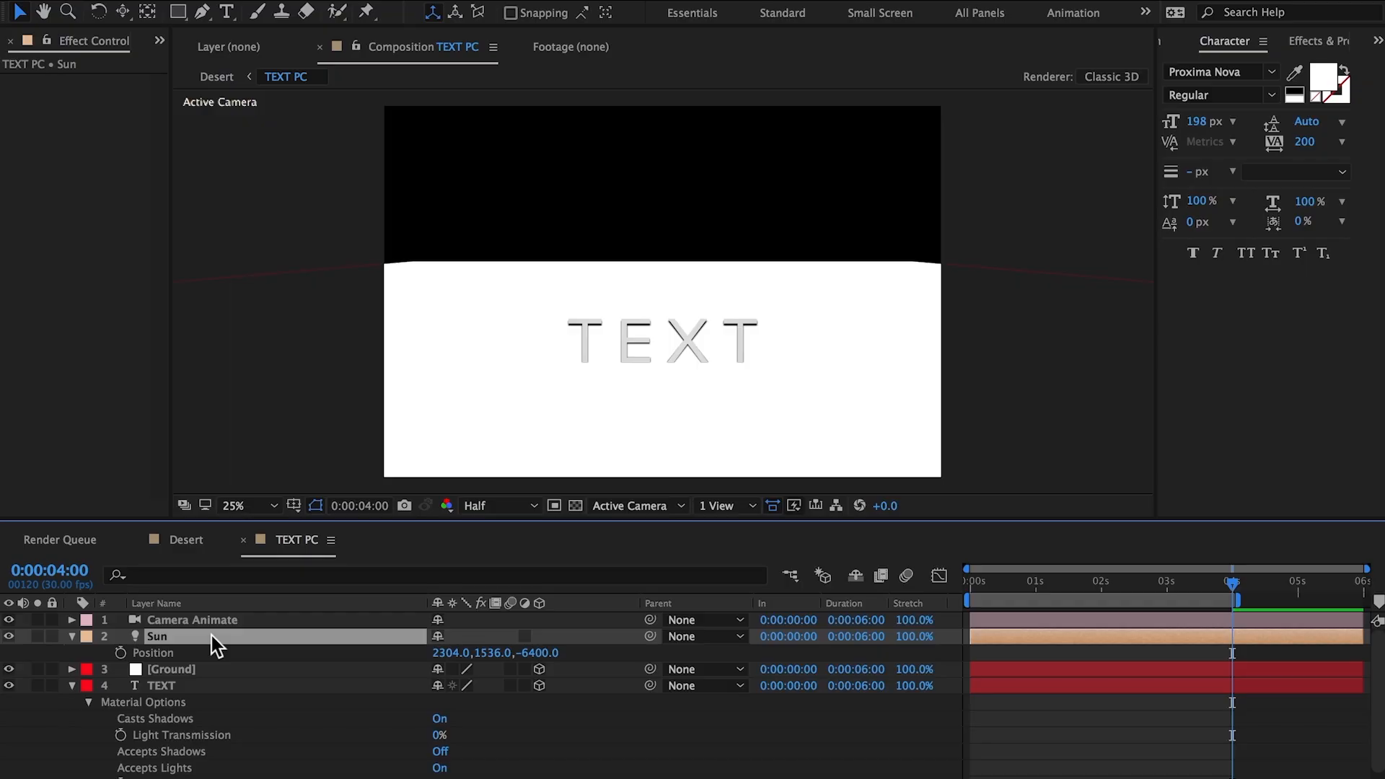
left_click(545, 655)
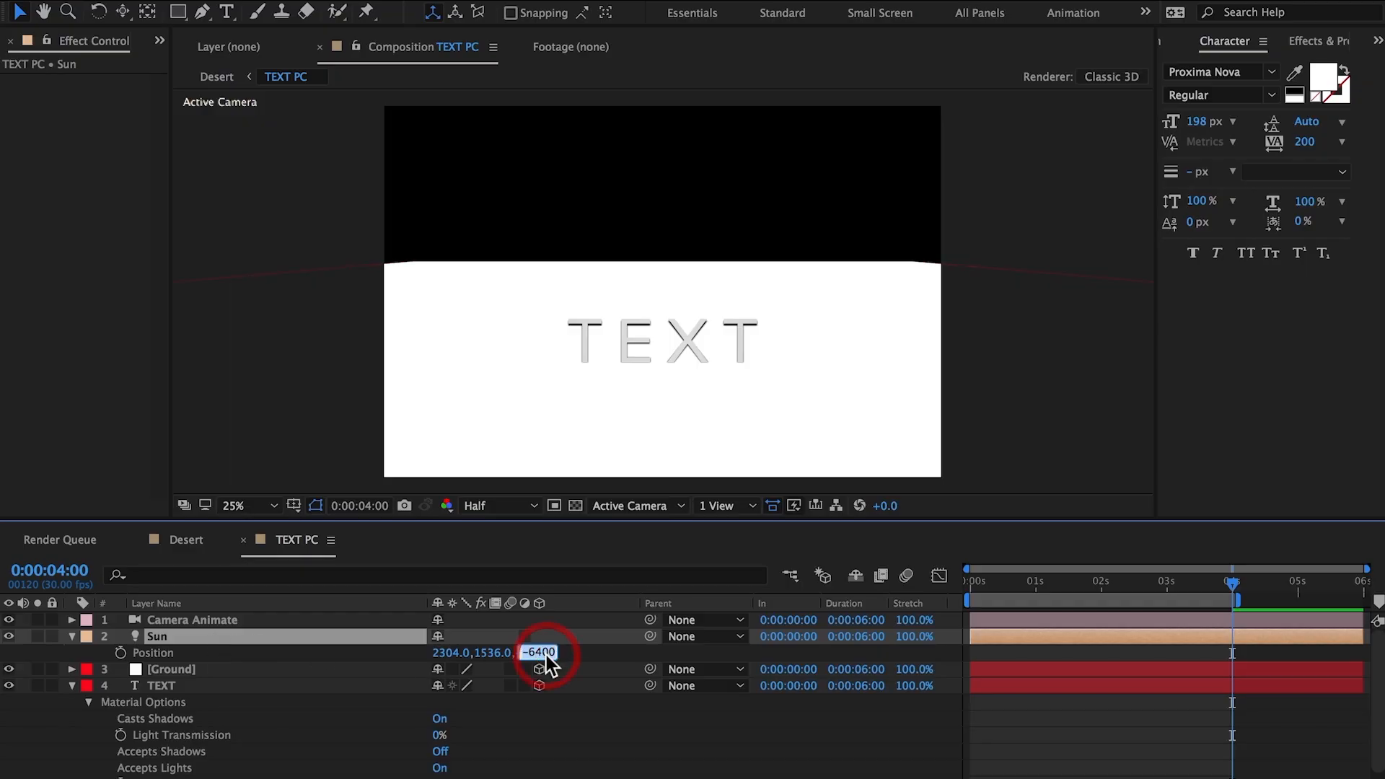
type("5000")
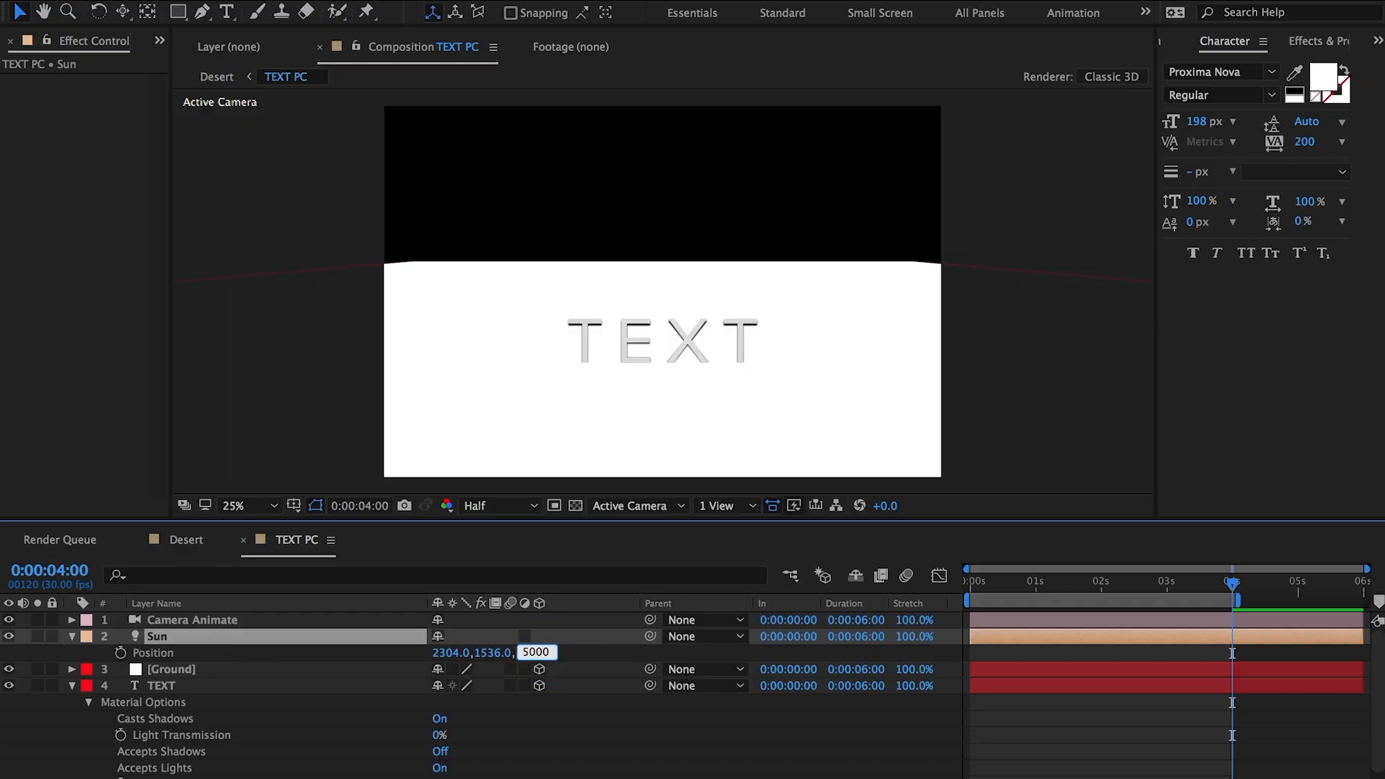
left_click(494, 653)
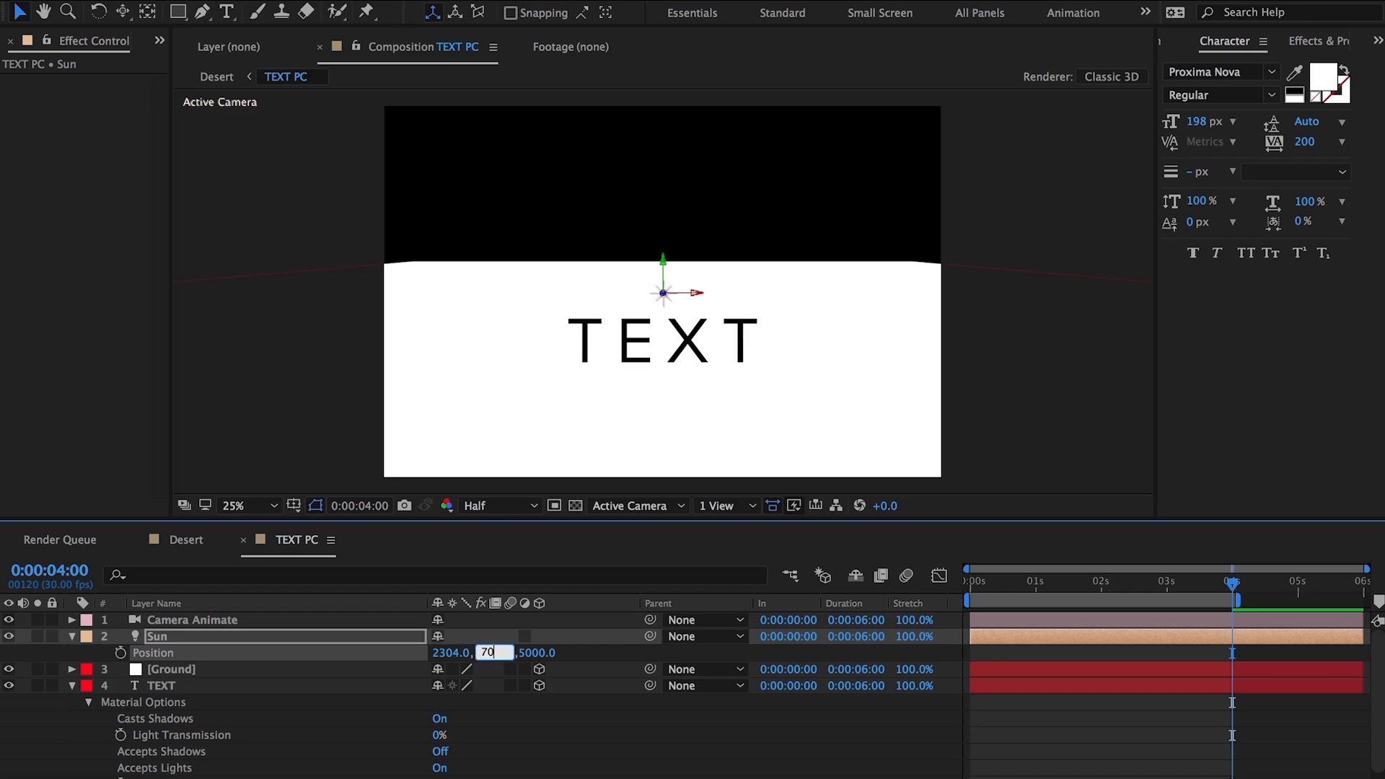
key("Return")
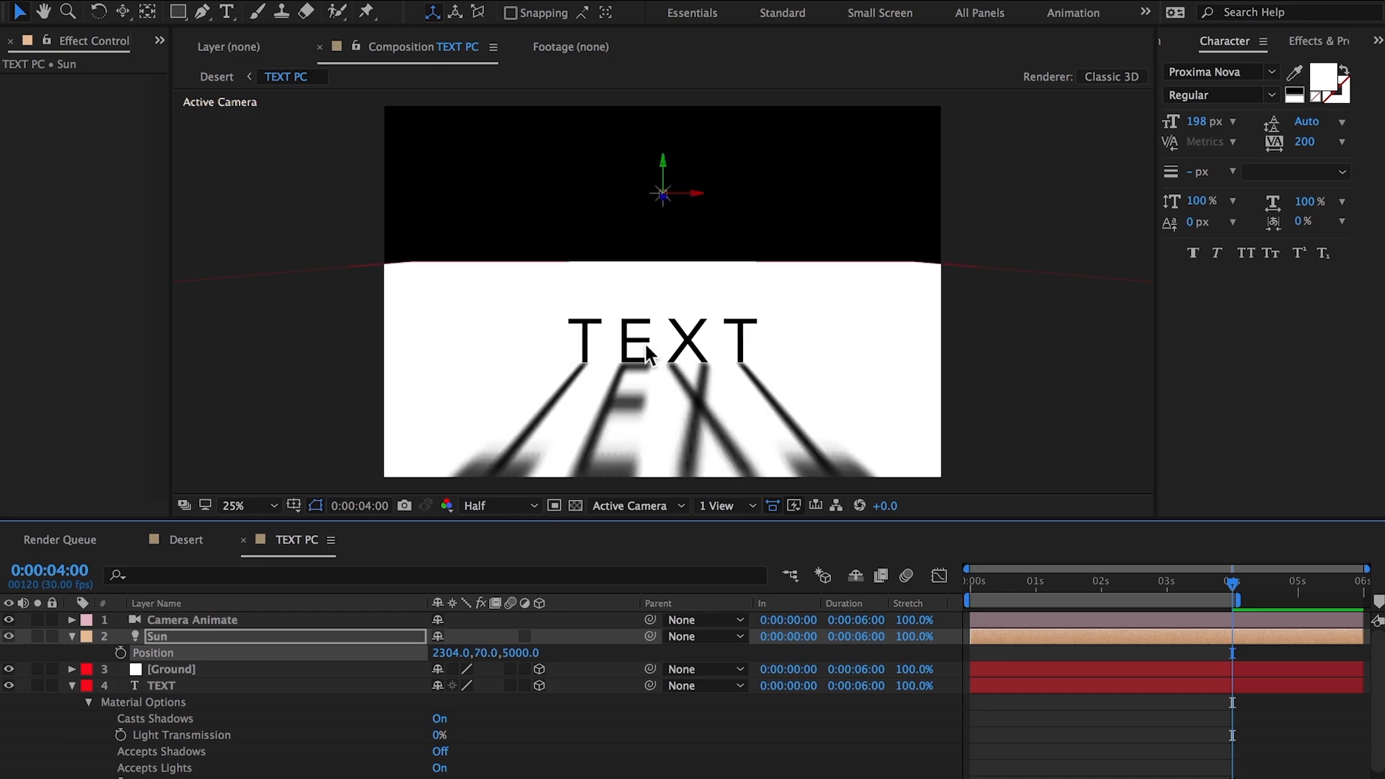
mouse_move(697, 195)
left_mouse_down()
mouse_move(635, 205)
mouse_move(699, 195)
left_mouse_up()
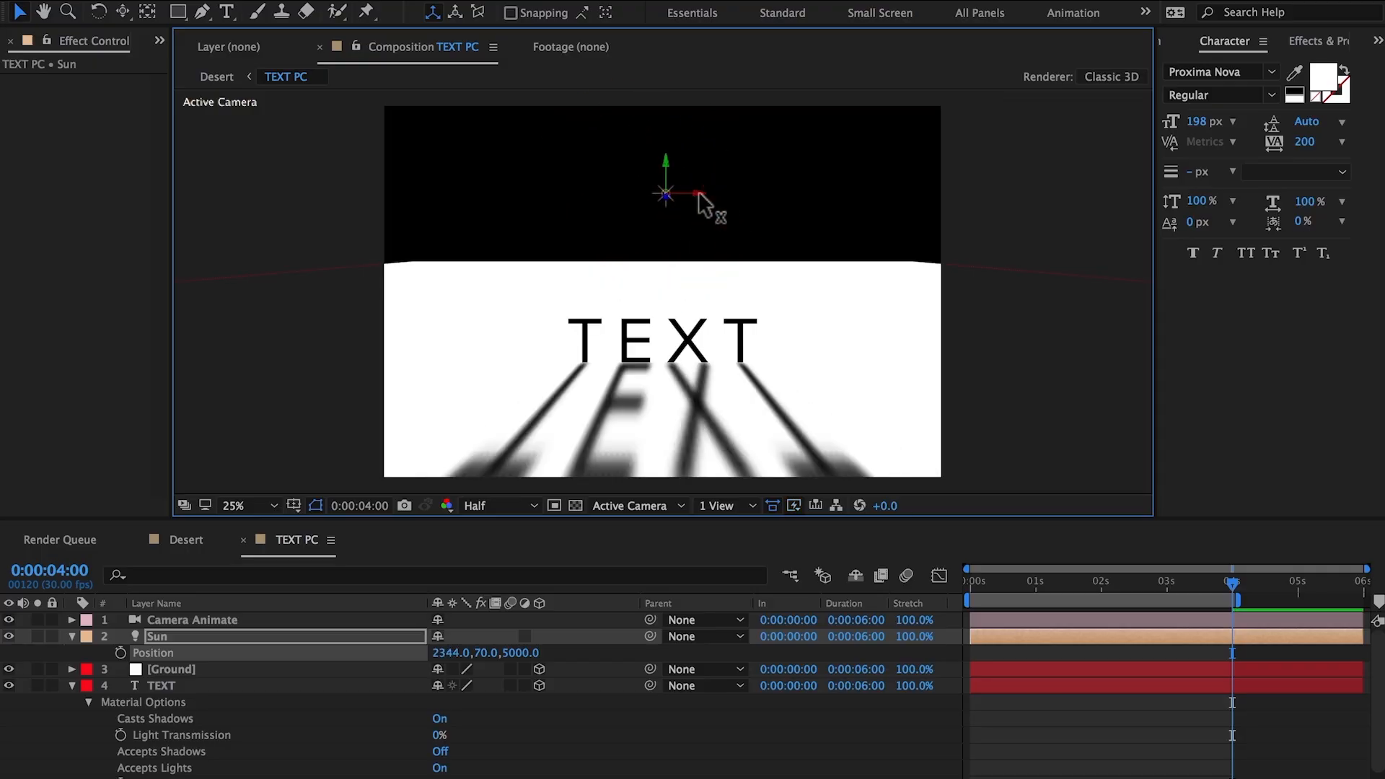
Step: Soften the text's shadow by raising the Sun light's Shadow Diffusion to about 888 pixels
left_click(296, 635)
key("p")
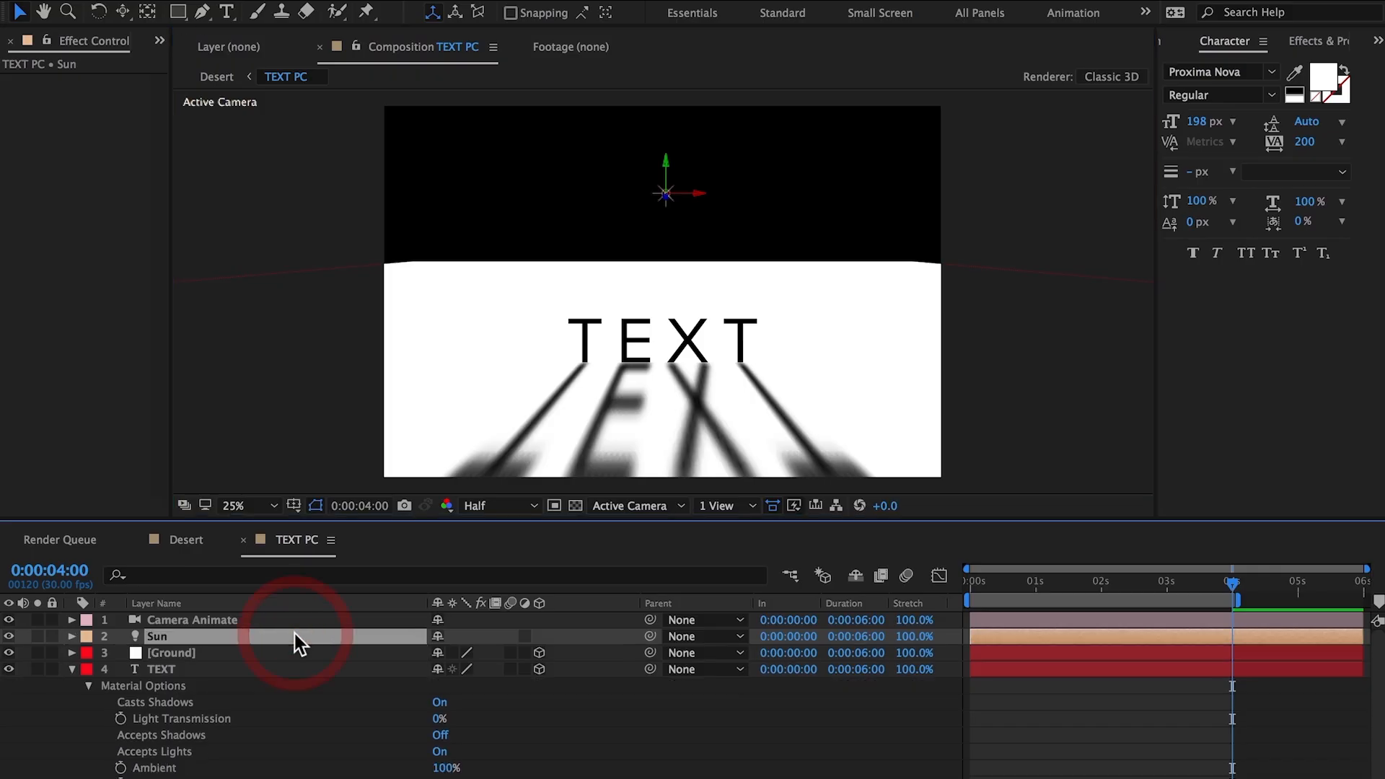
key("a")
key("a")
scroll(340, 702, "down", 5)
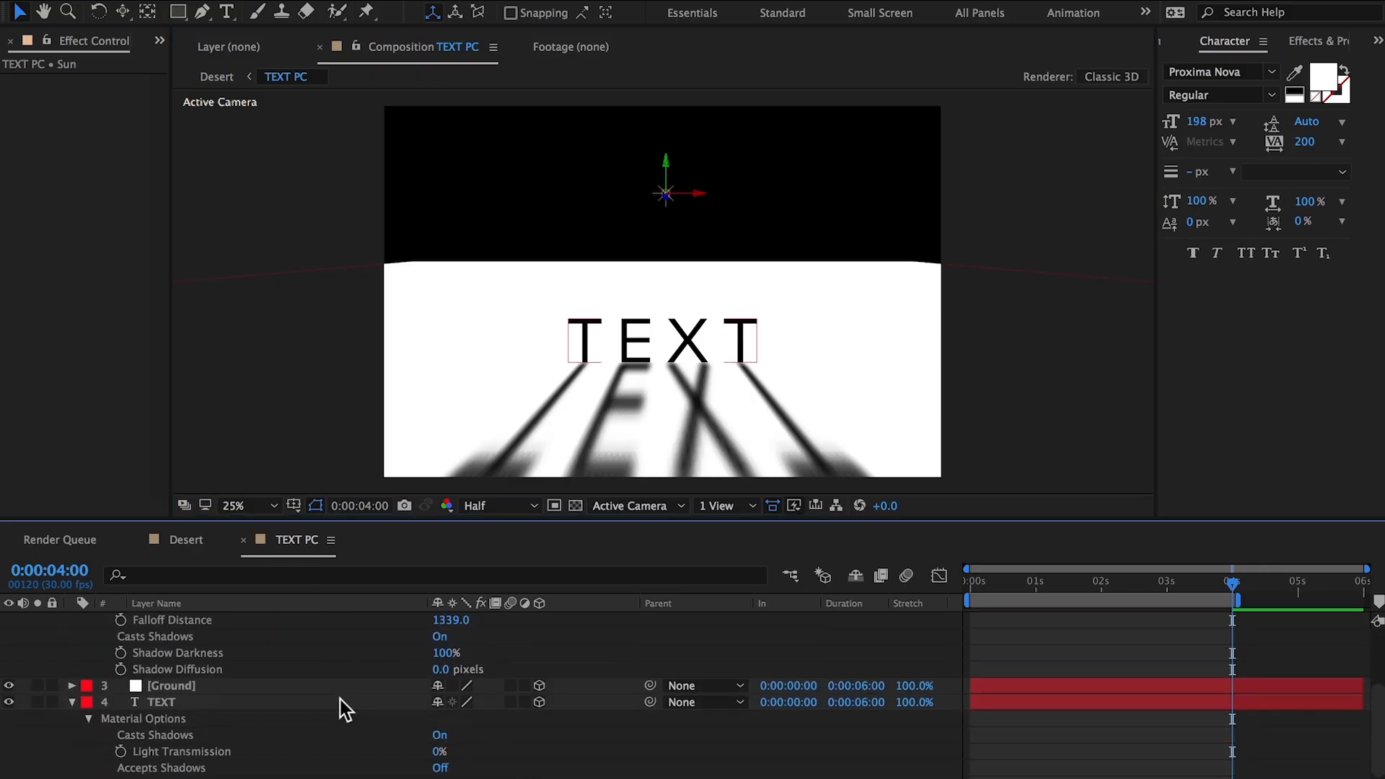
scroll(340, 699, "up", 1)
left_click_drag(446, 704, 583, 696)
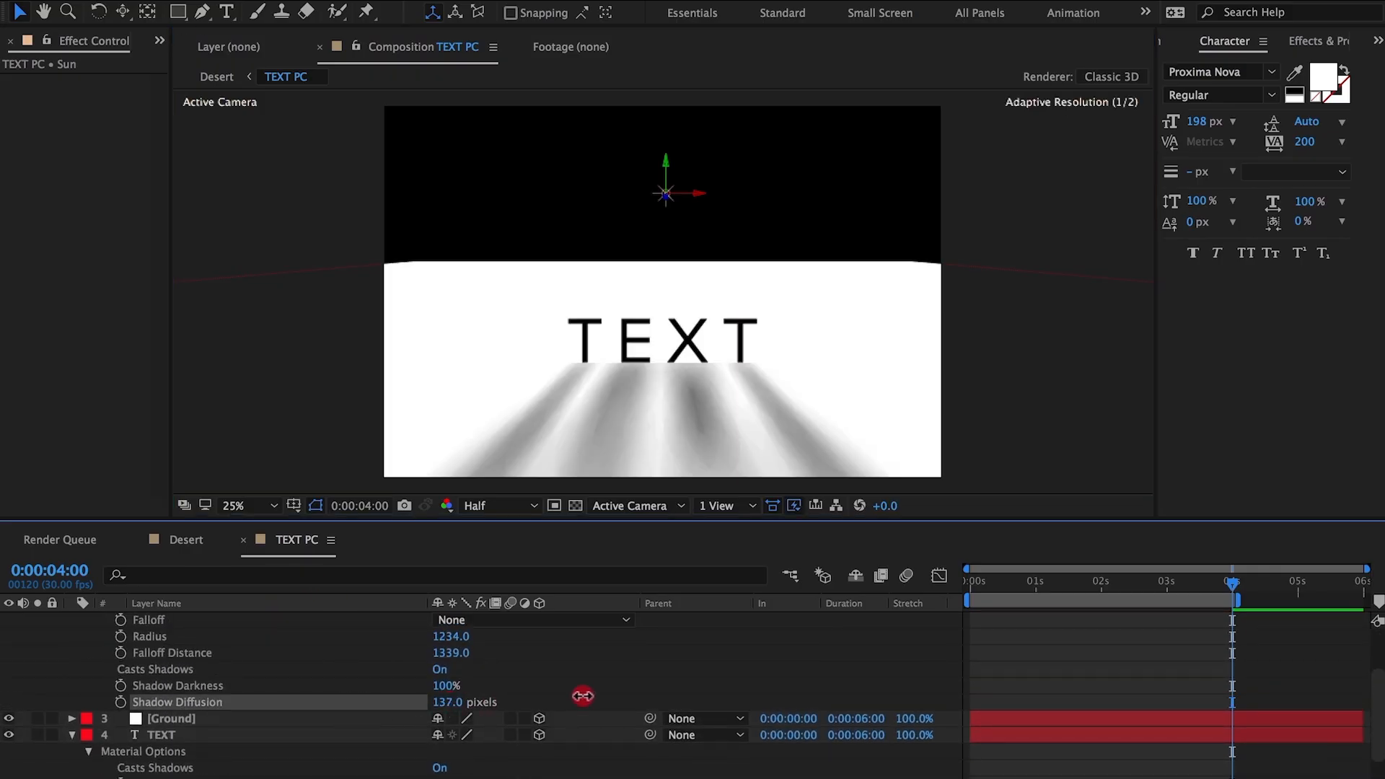
left_click_drag(677, 697, 1280, 678)
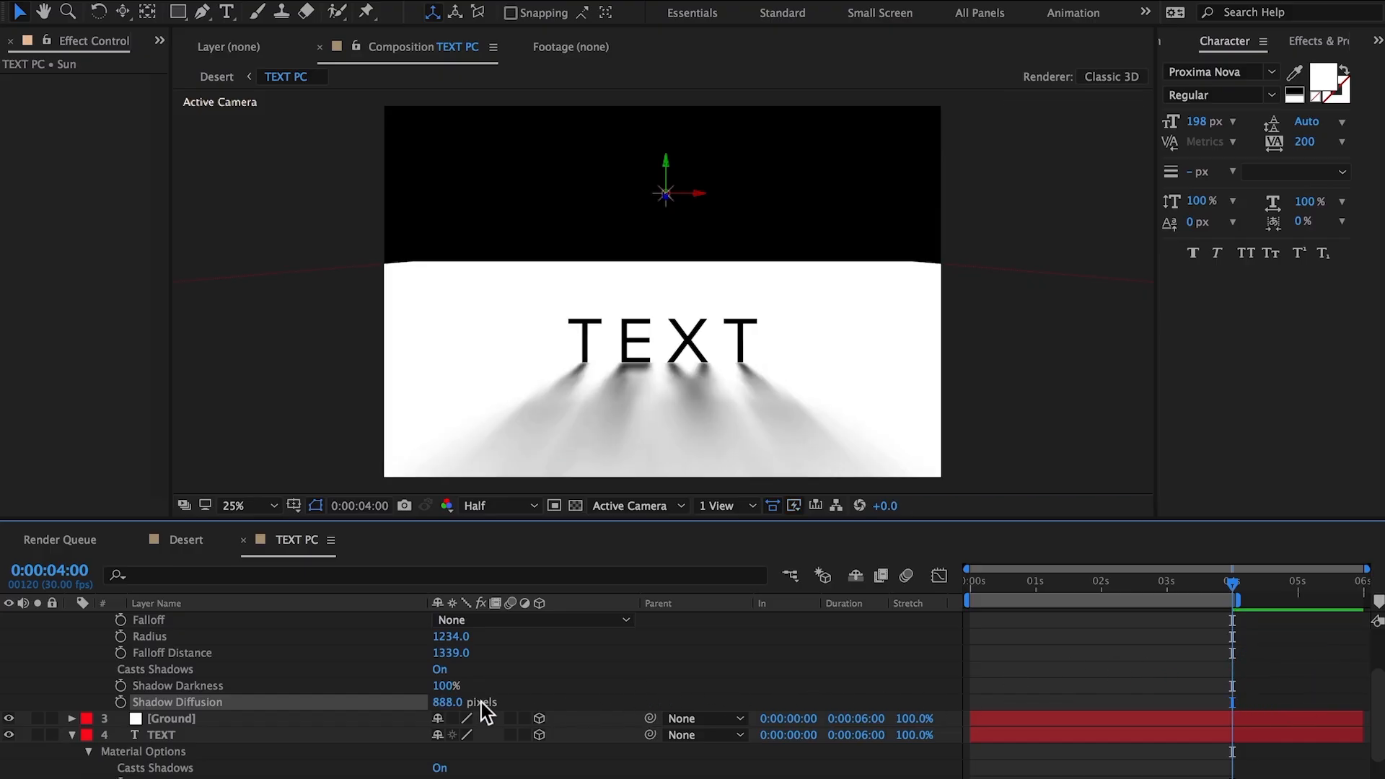
left_click_drag(453, 703, 461, 688)
Step: Set the TEXT layer's Light Transmission to 30% and select the layer
left_click(174, 671)
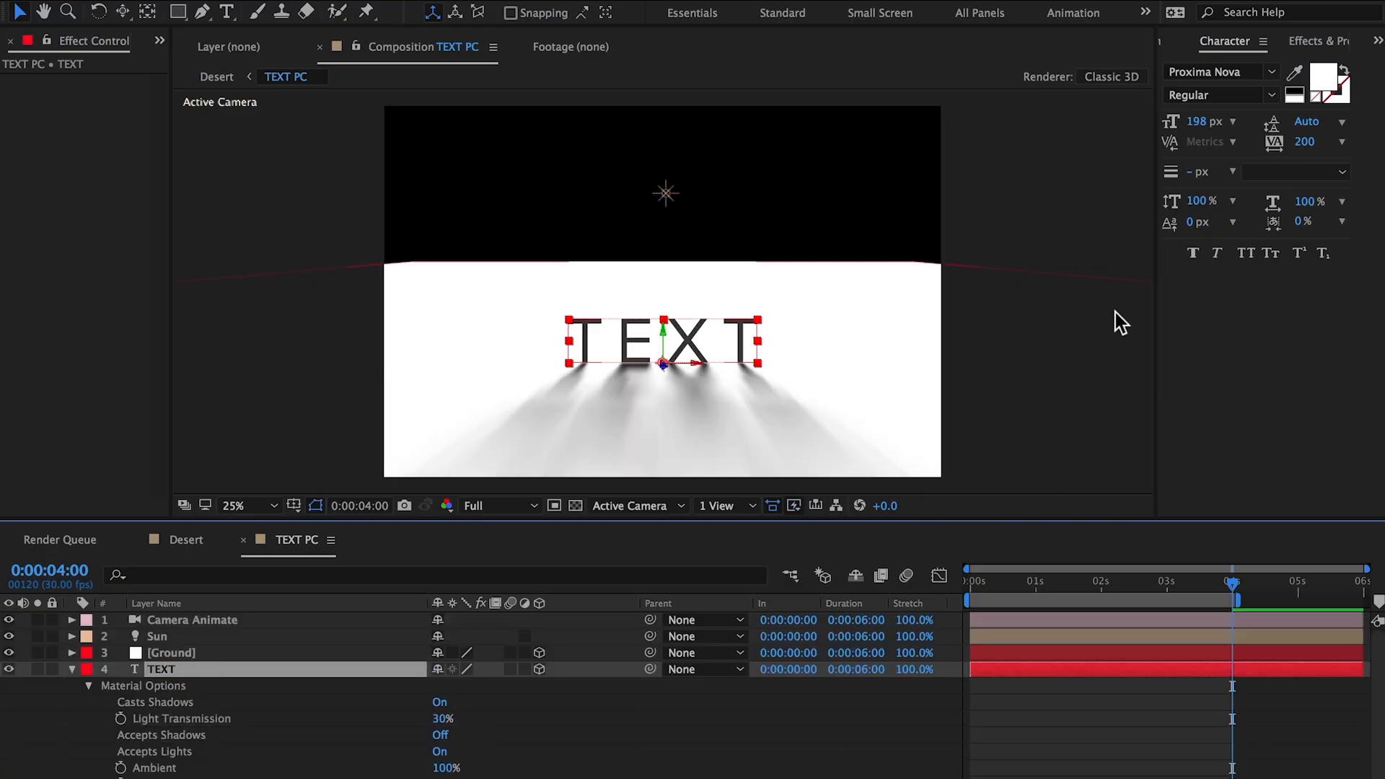
Step: Change the TEXT layer's fill color to hue 30°, saturation 50% and brightness 80%
left_click(1322, 81)
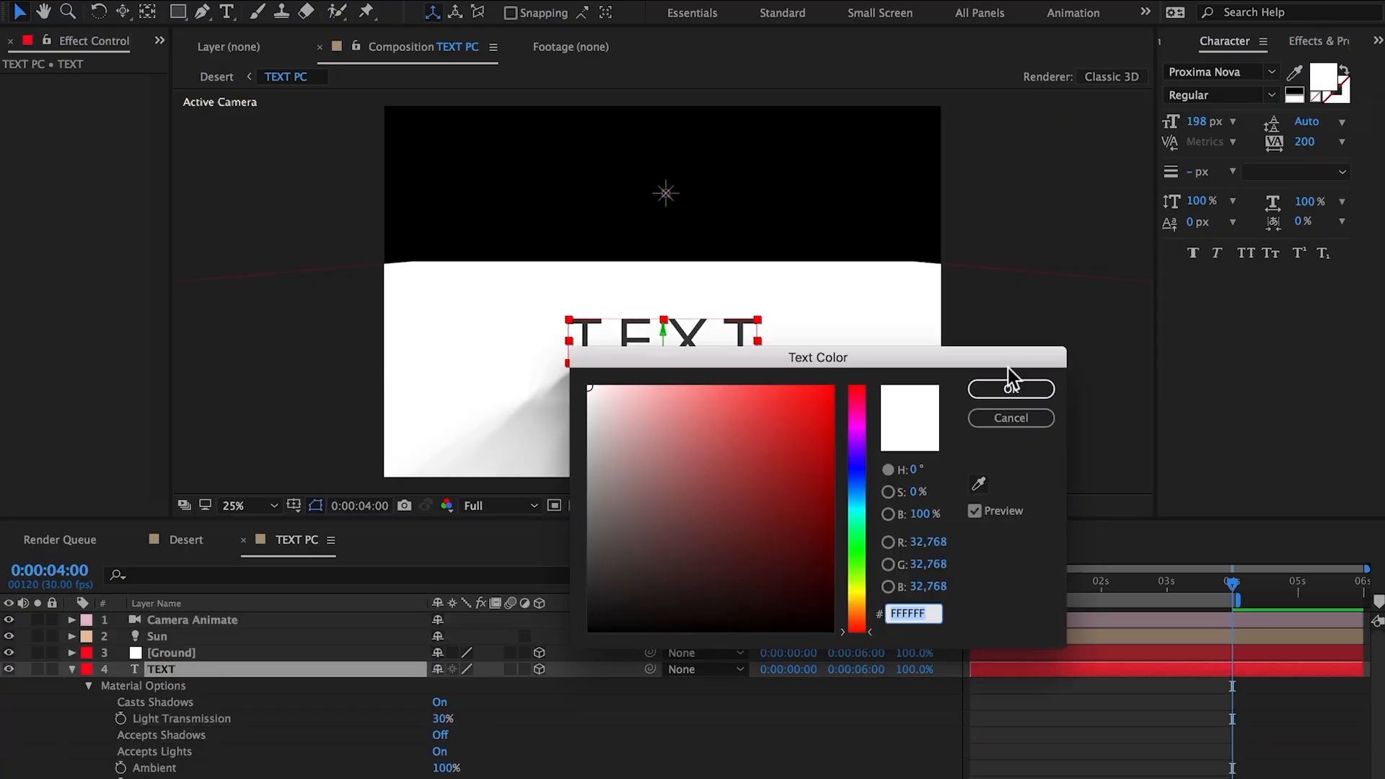
left_click(912, 470)
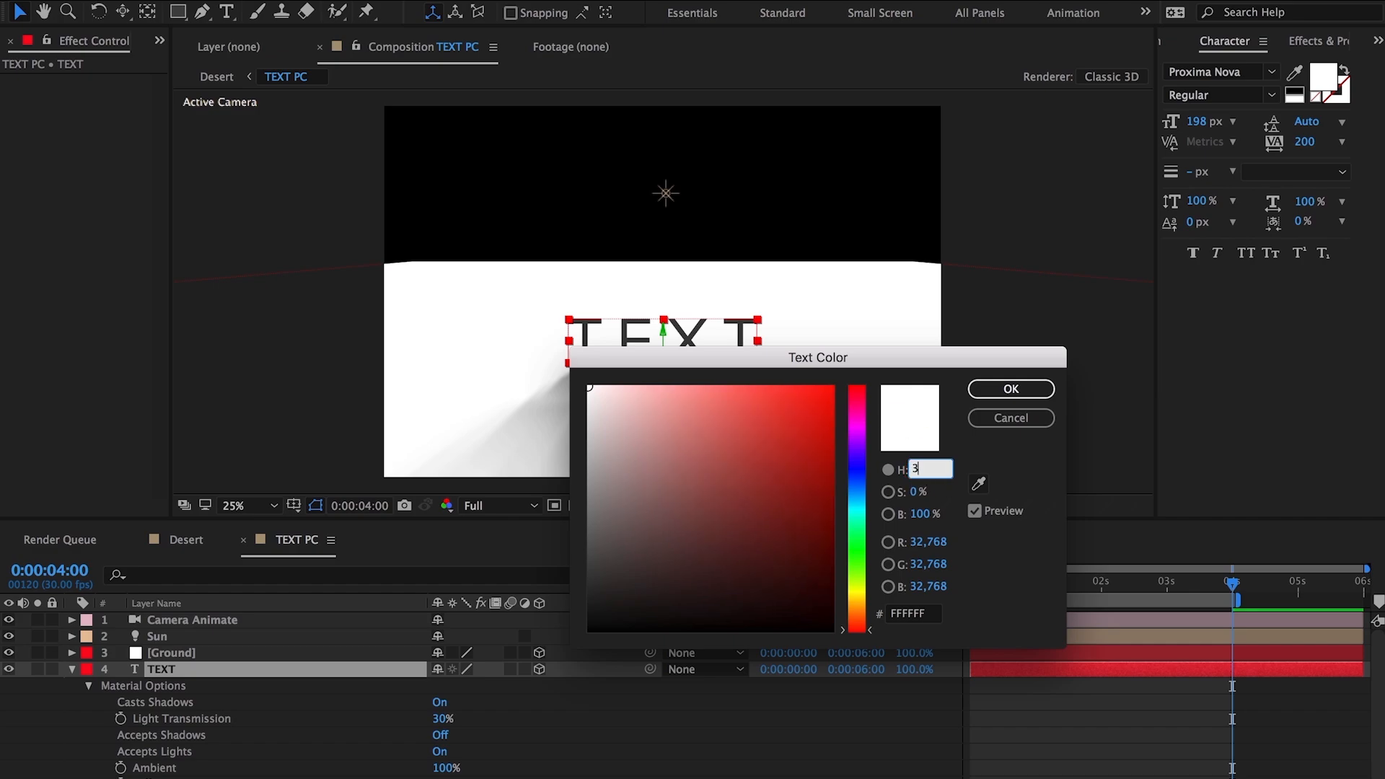
type("30")
key("Tab")
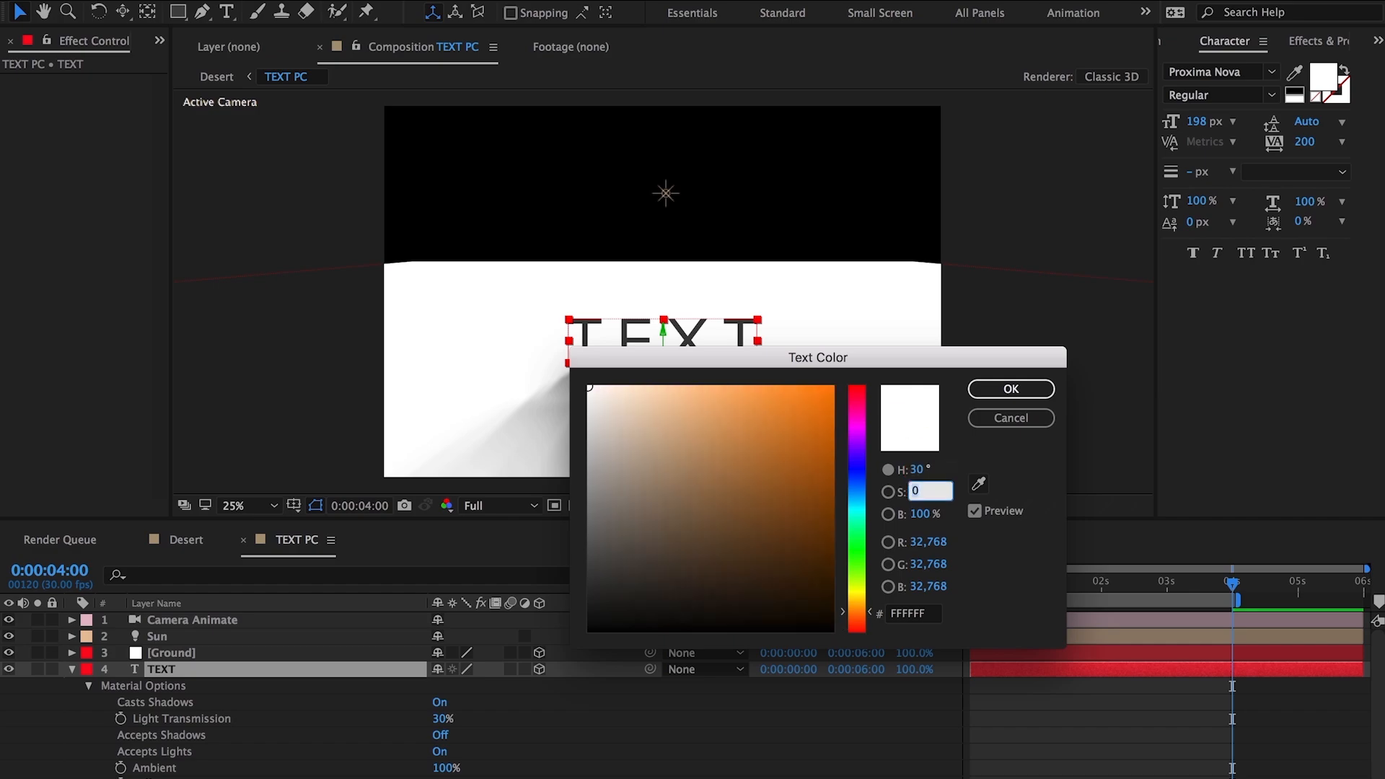
type("50")
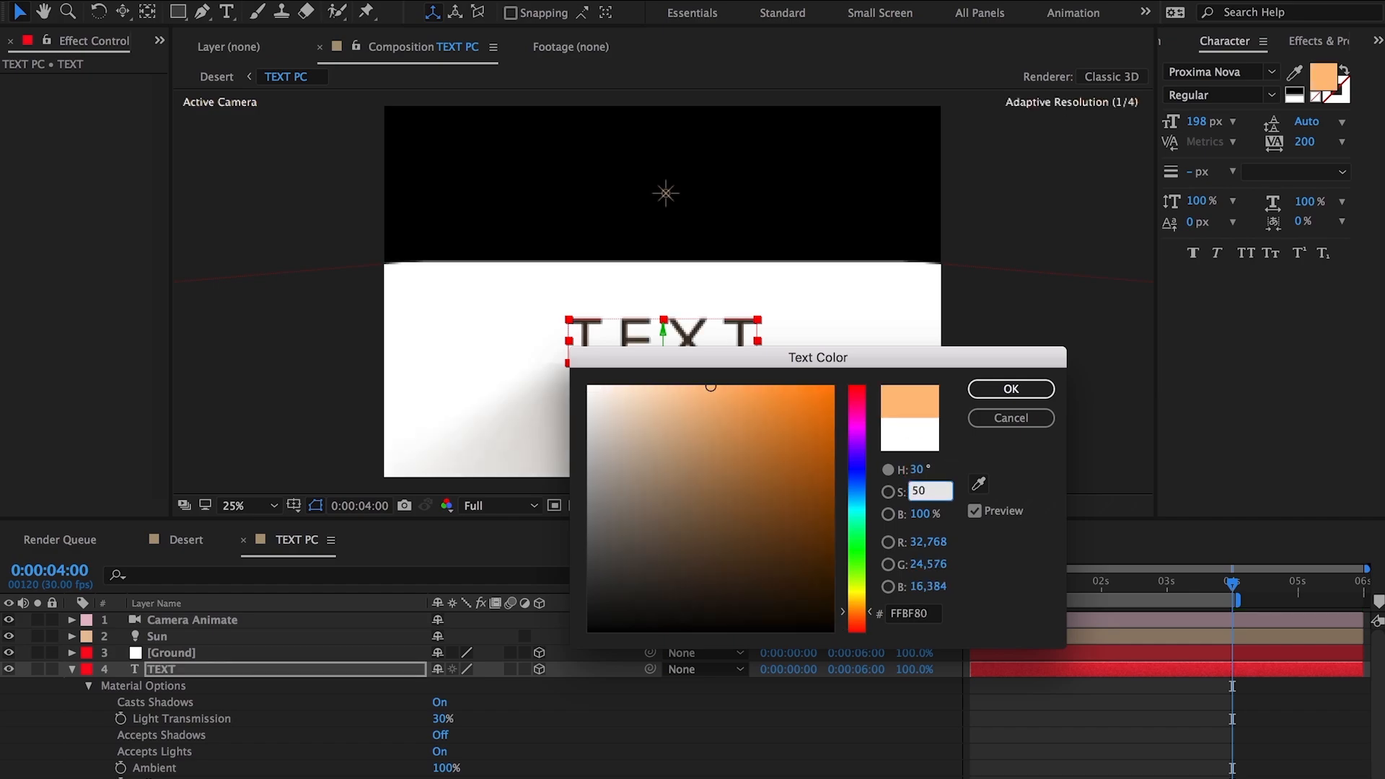
key("Tab")
type("80")
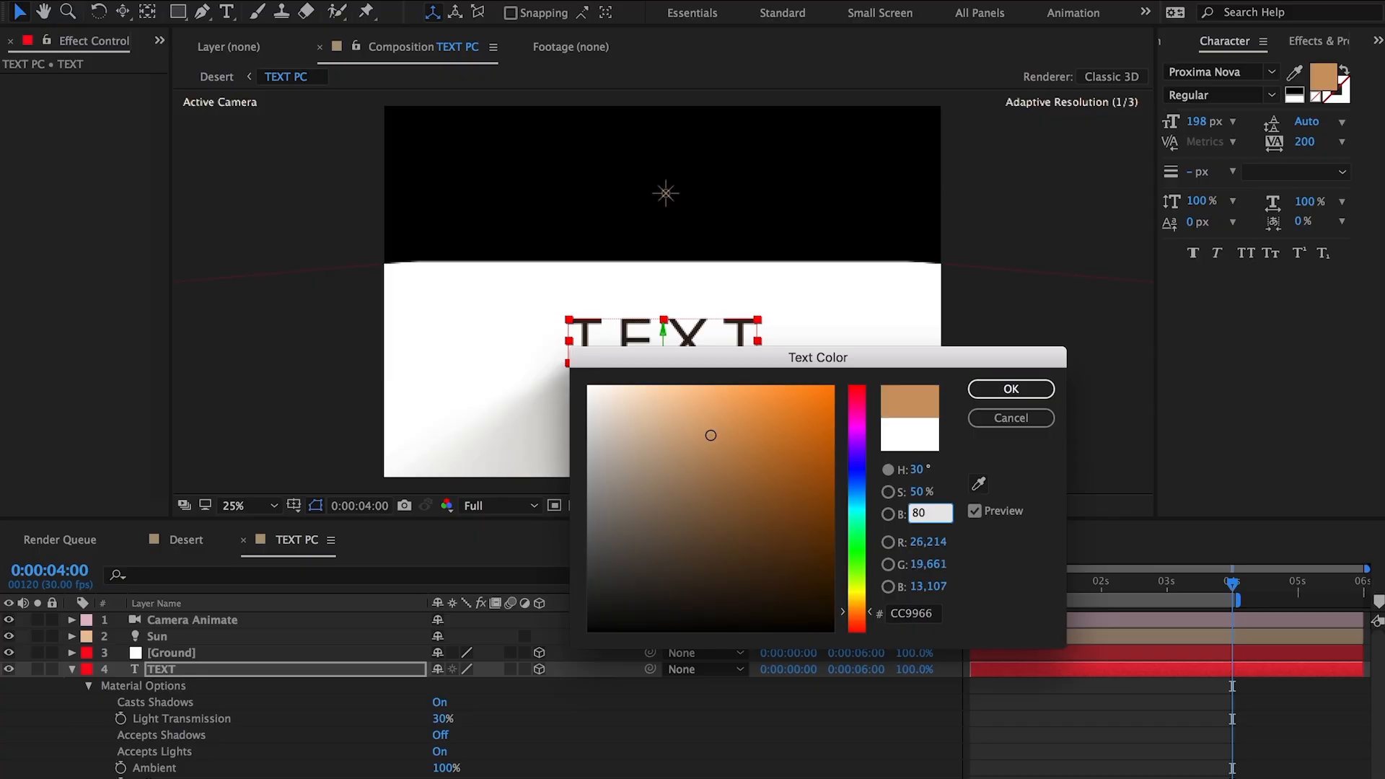
key("Return")
Step: Turn off Accepts Lights for the TEXT layer, raise its Light Transmission, and move it above the Ground layer
scroll(443, 717, "down", 2)
left_click(440, 718)
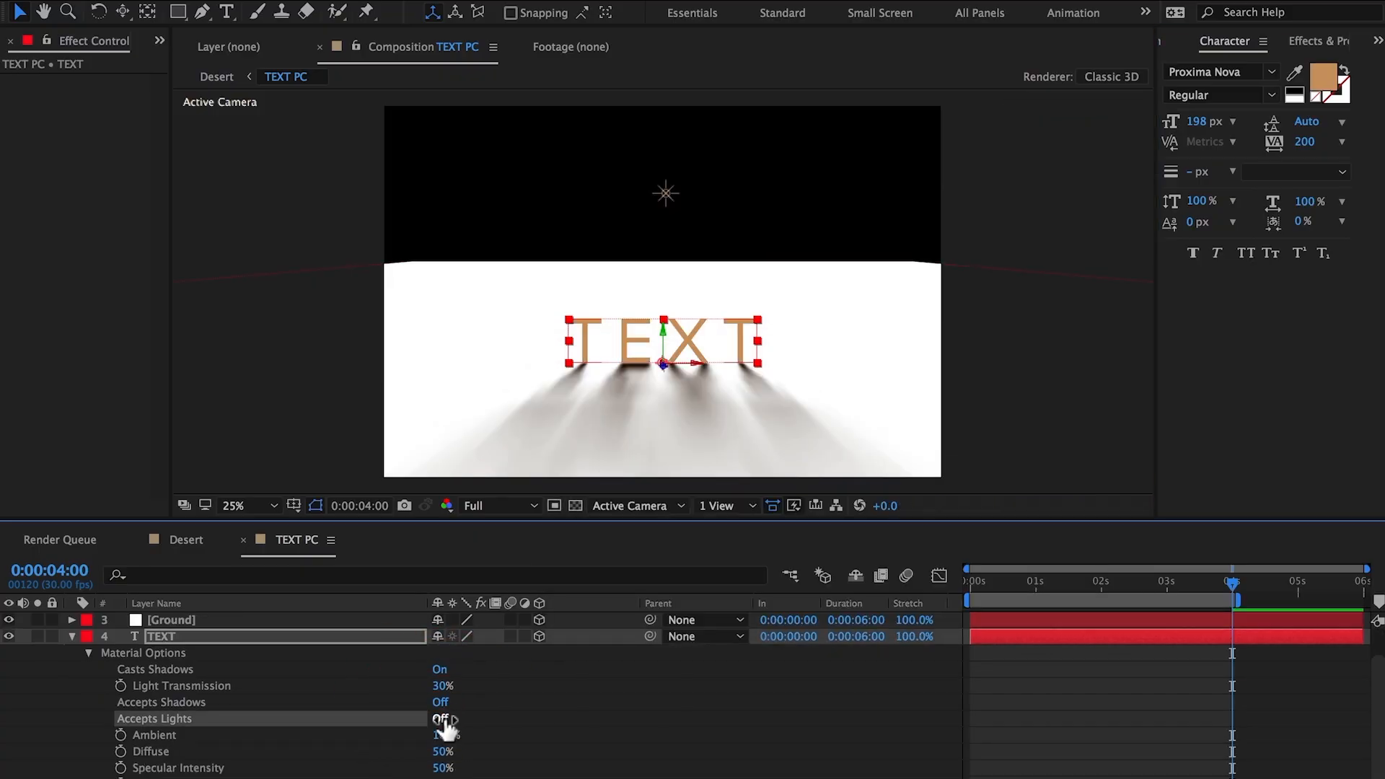
left_click_drag(440, 686, 460, 694)
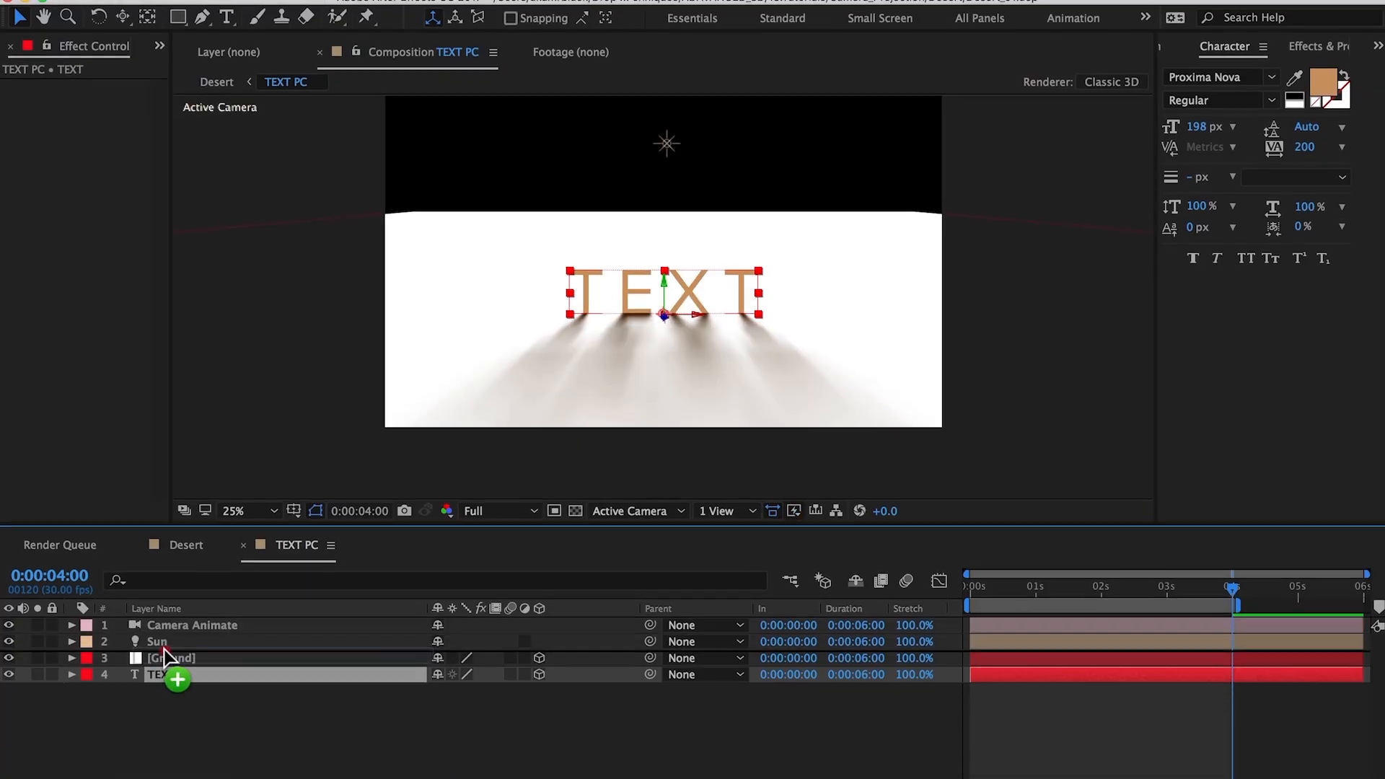
Step: Create a black 4608 x 3072 px solid named black background and place it beneath the Ground layer
left_click(172, 708)
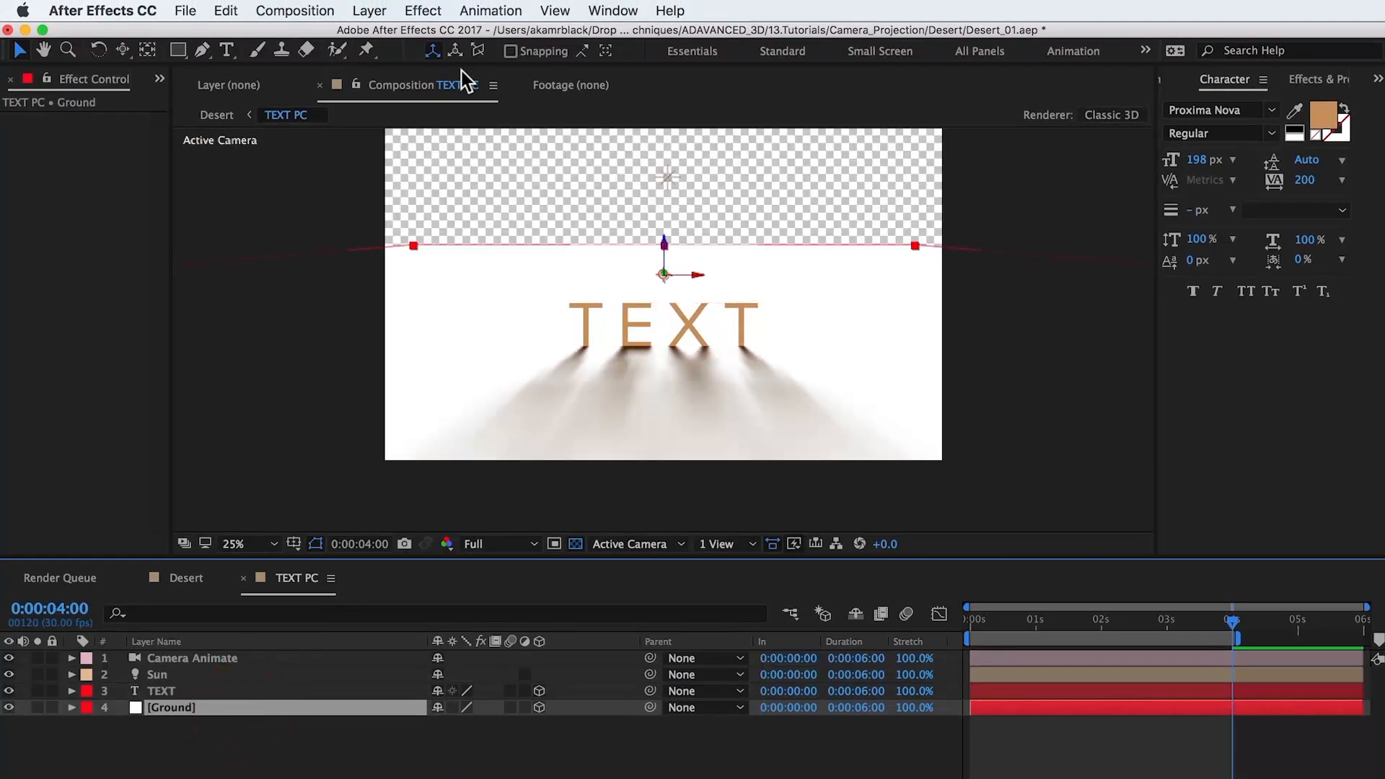
left_click(380, 10)
mouse_move(479, 34)
left_click(685, 59)
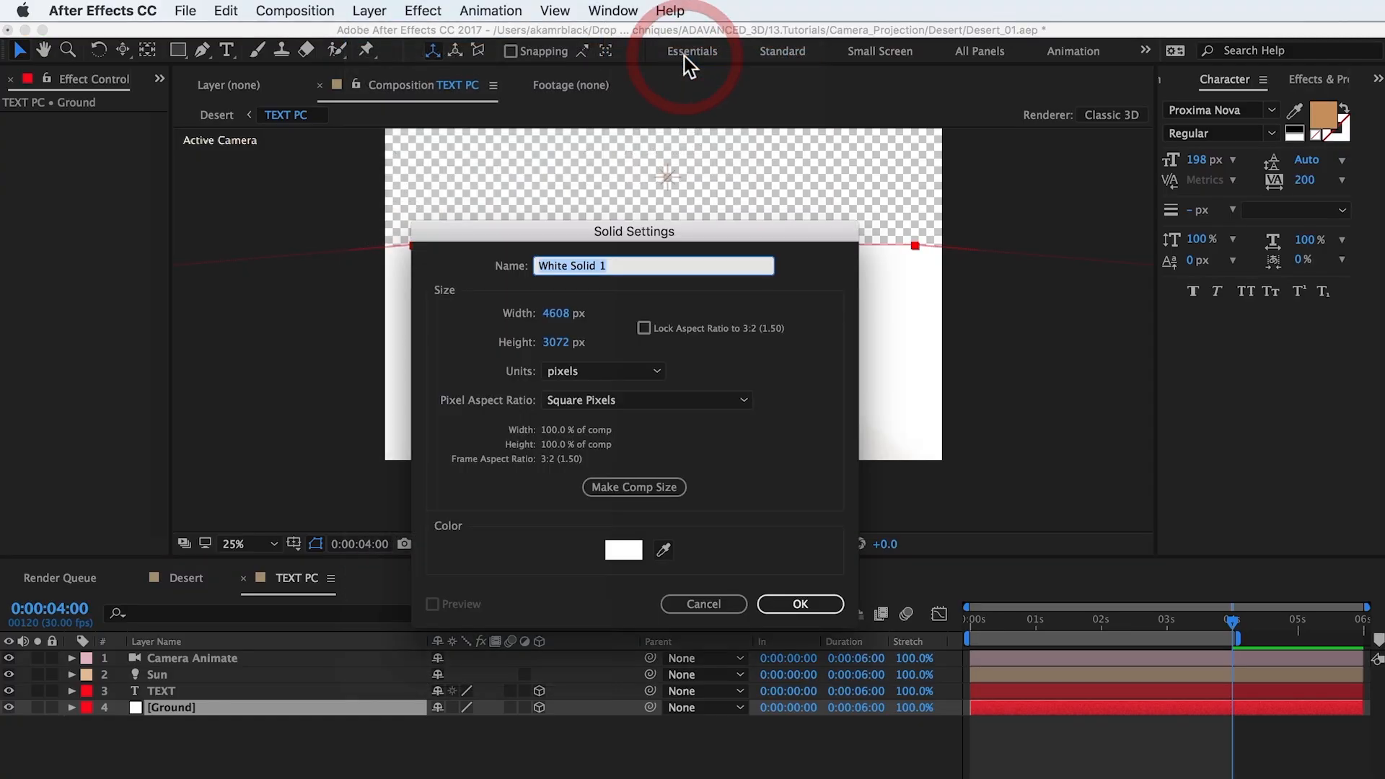
left_click(623, 549)
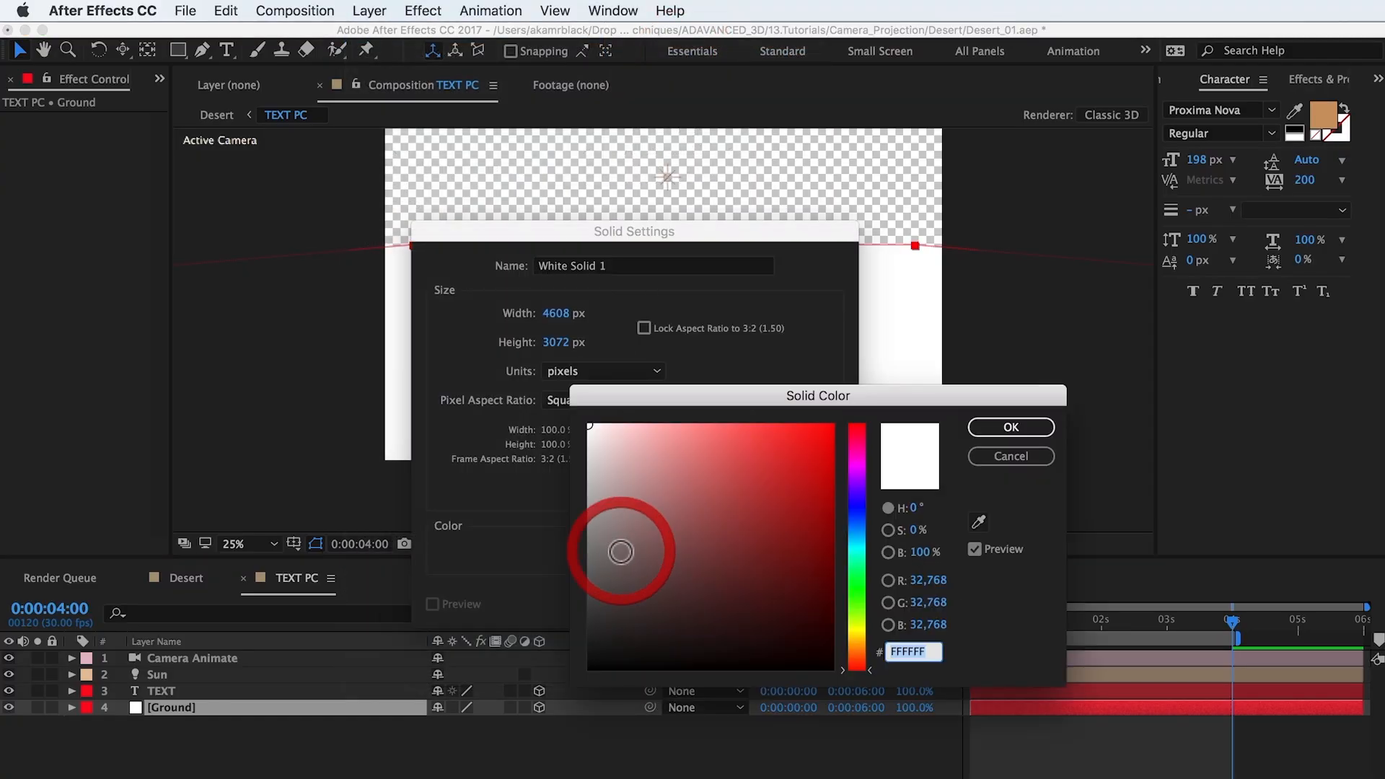
left_click_drag(618, 550, 542, 686)
left_click(994, 427)
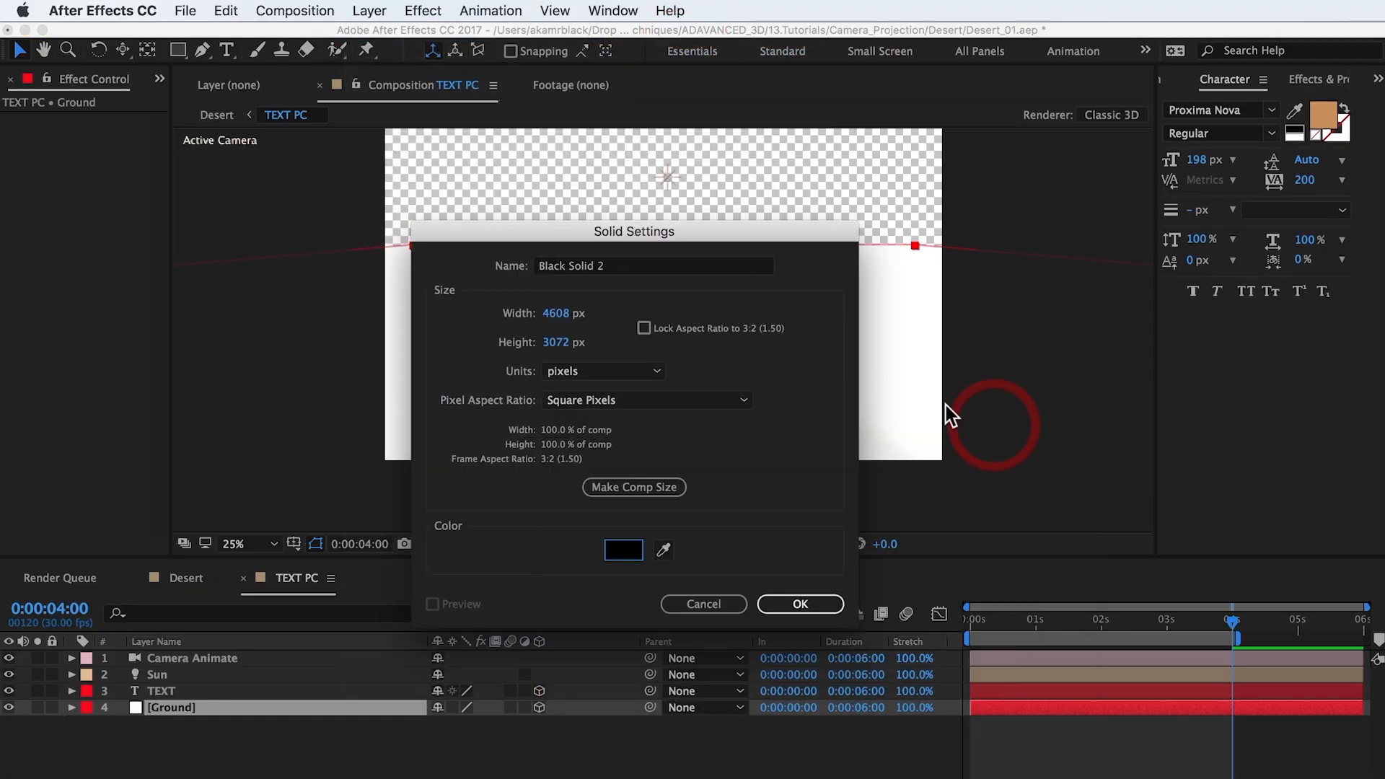
left_click(639, 265)
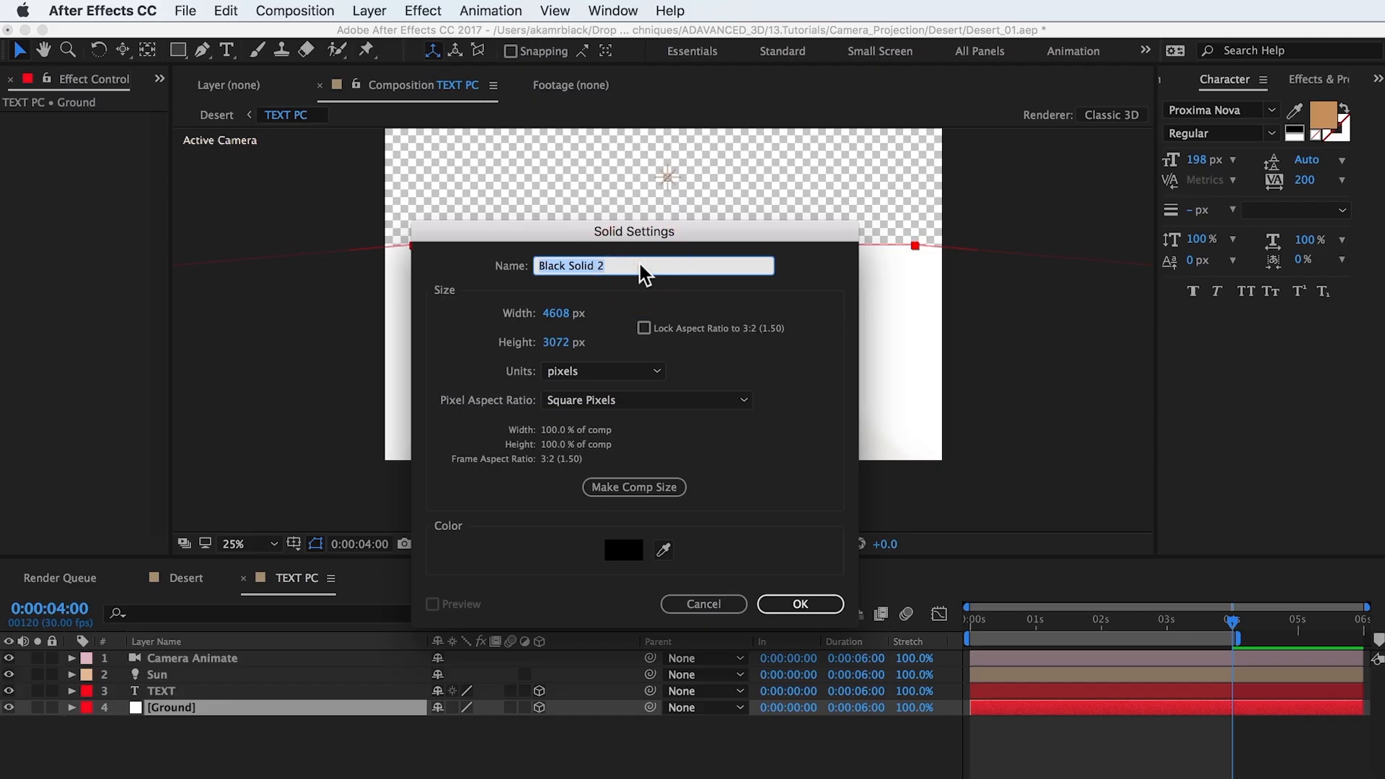
type("black backgr")
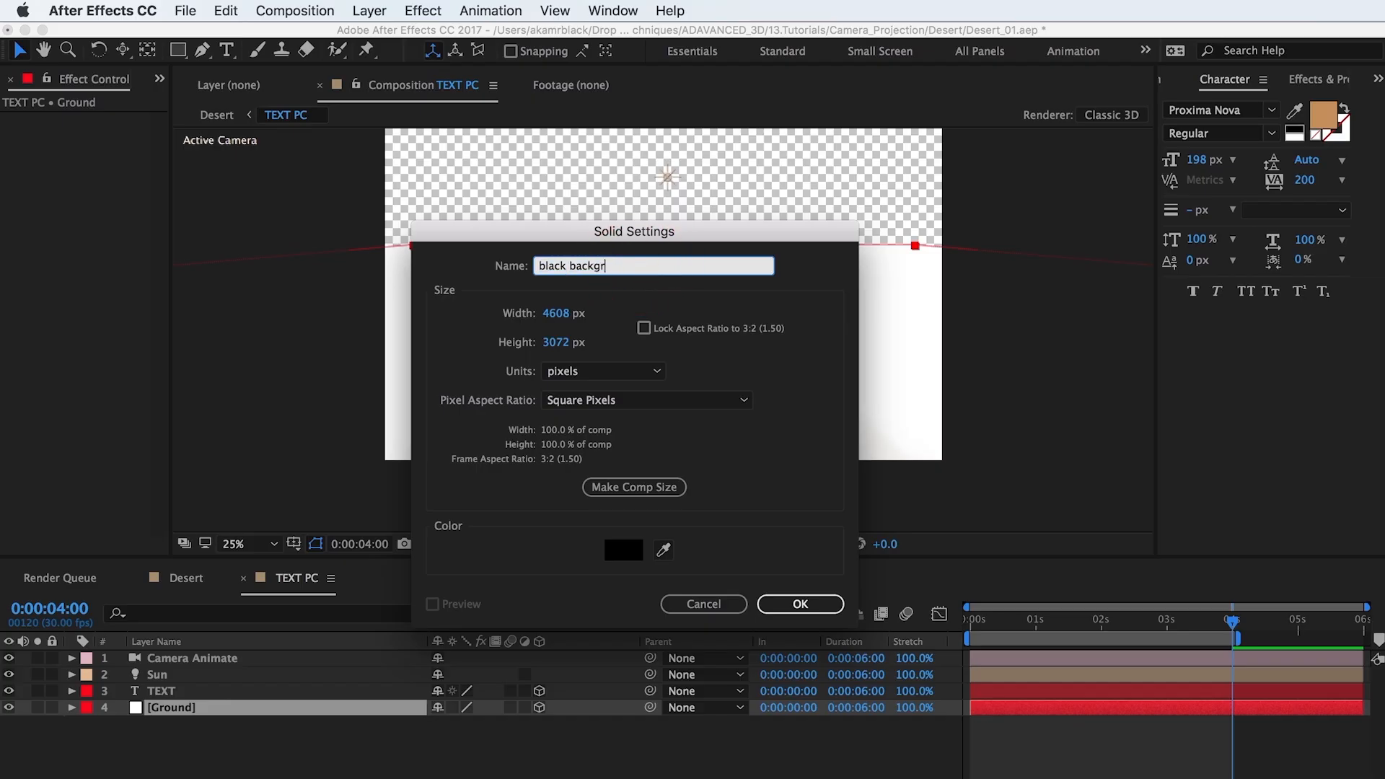
type("ound")
key("Return")
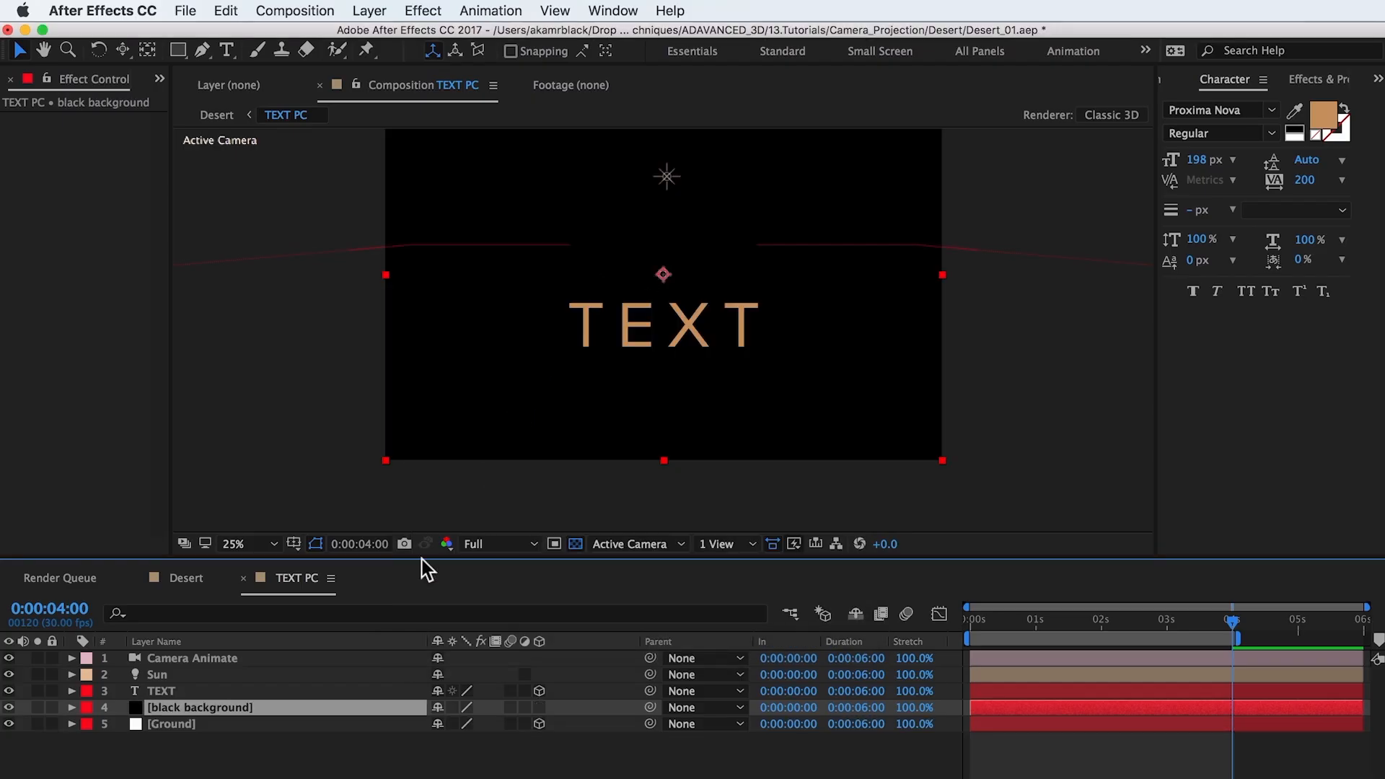
left_click_drag(254, 697, 250, 730)
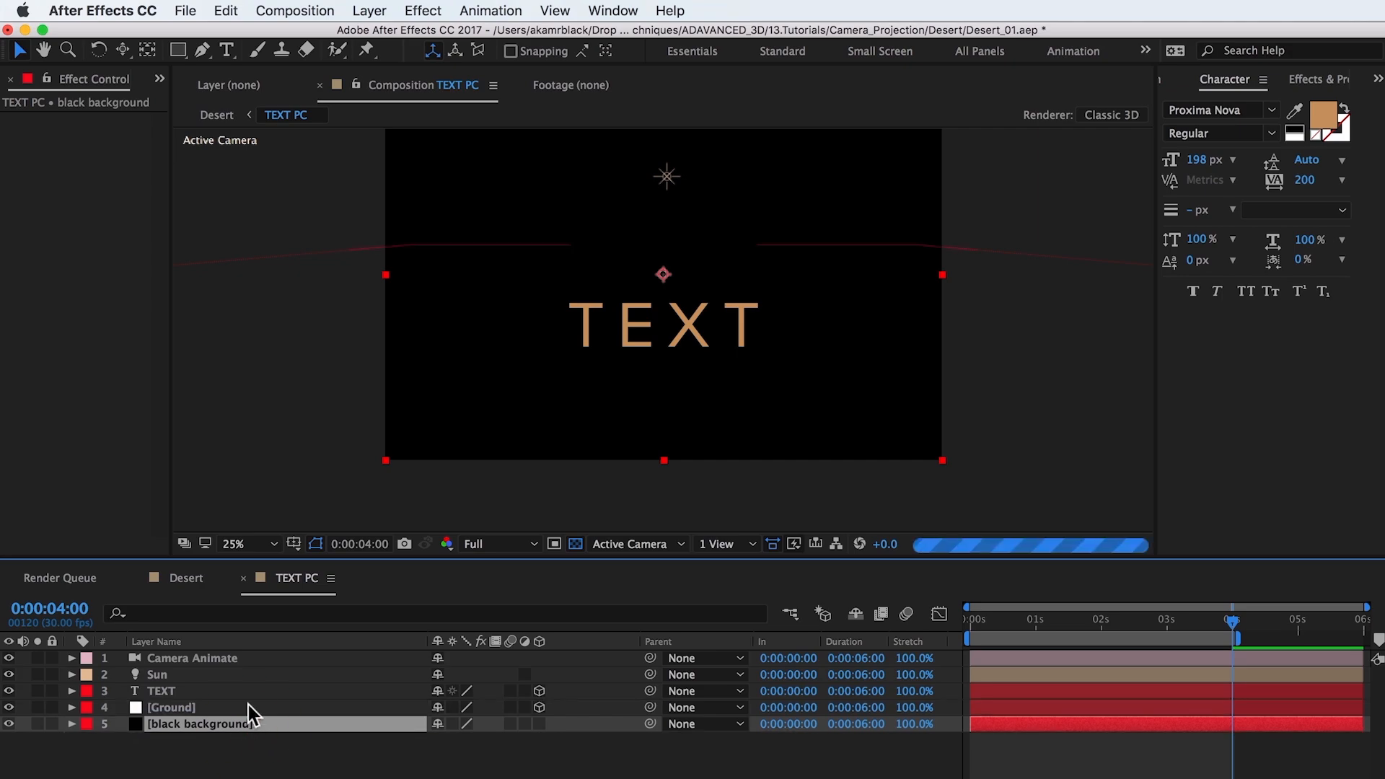
Step: Set the Ground layer's blending mode to Silhouette Luma
left_click(248, 706)
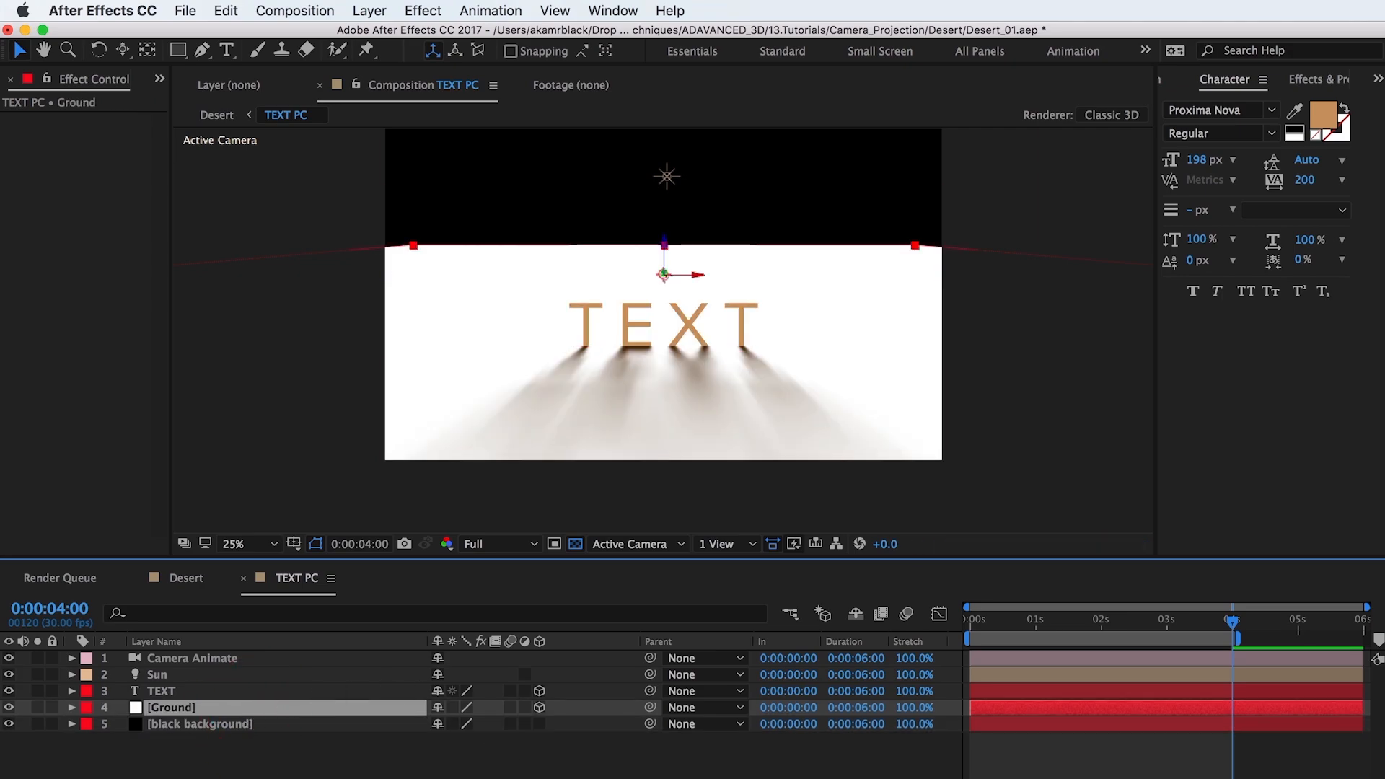
key("F4")
left_click(495, 710)
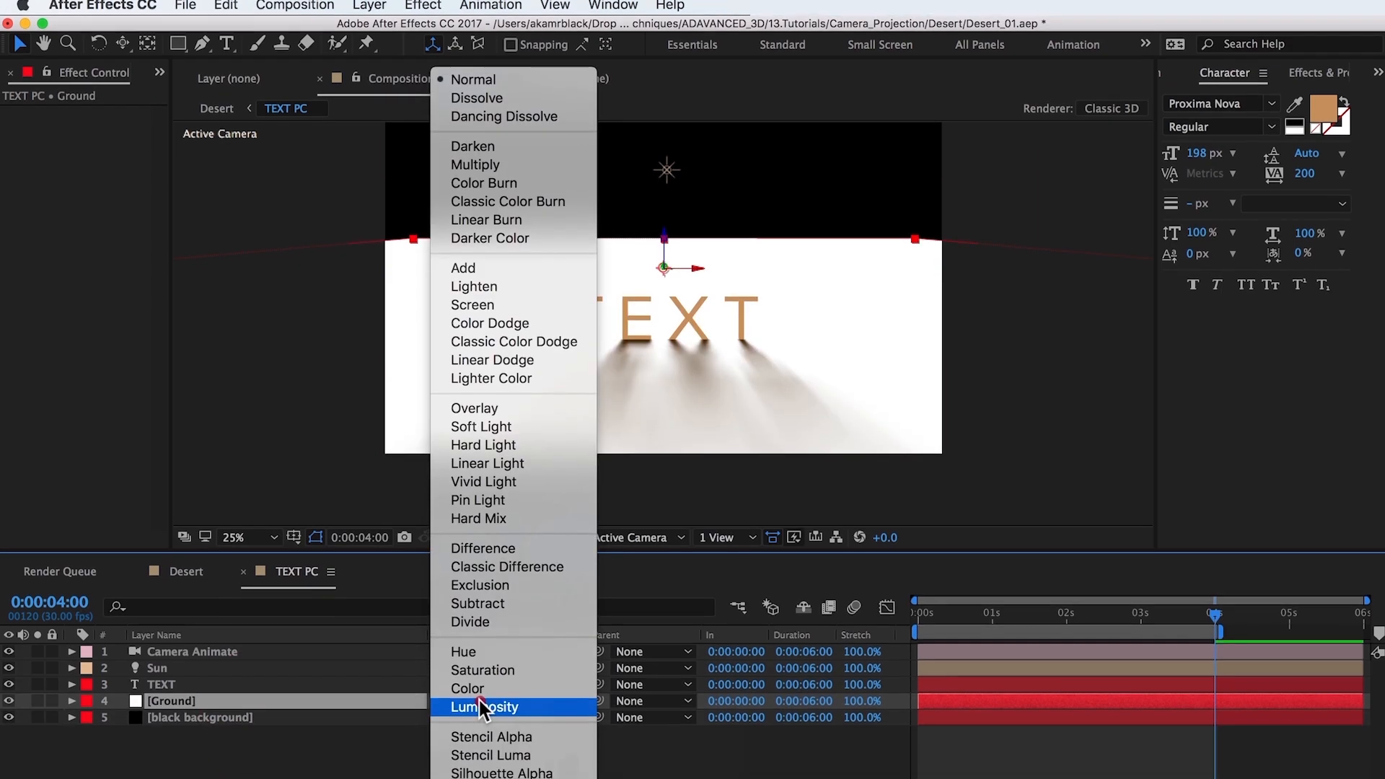
left_click(497, 764)
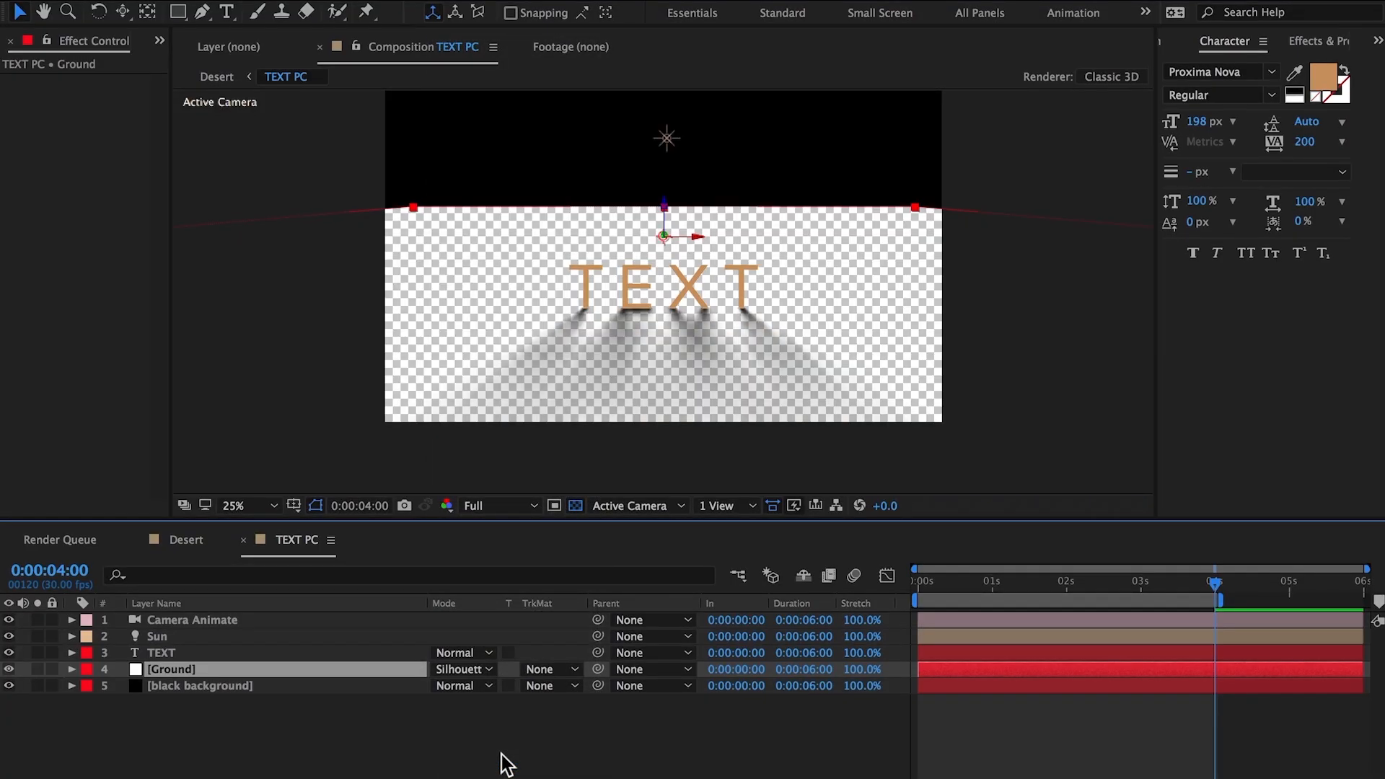
Step: In the Desert composition, mask the TEXT PC layer with a rectangle covering everything below the horizon, and preview the animation
left_click(186, 540)
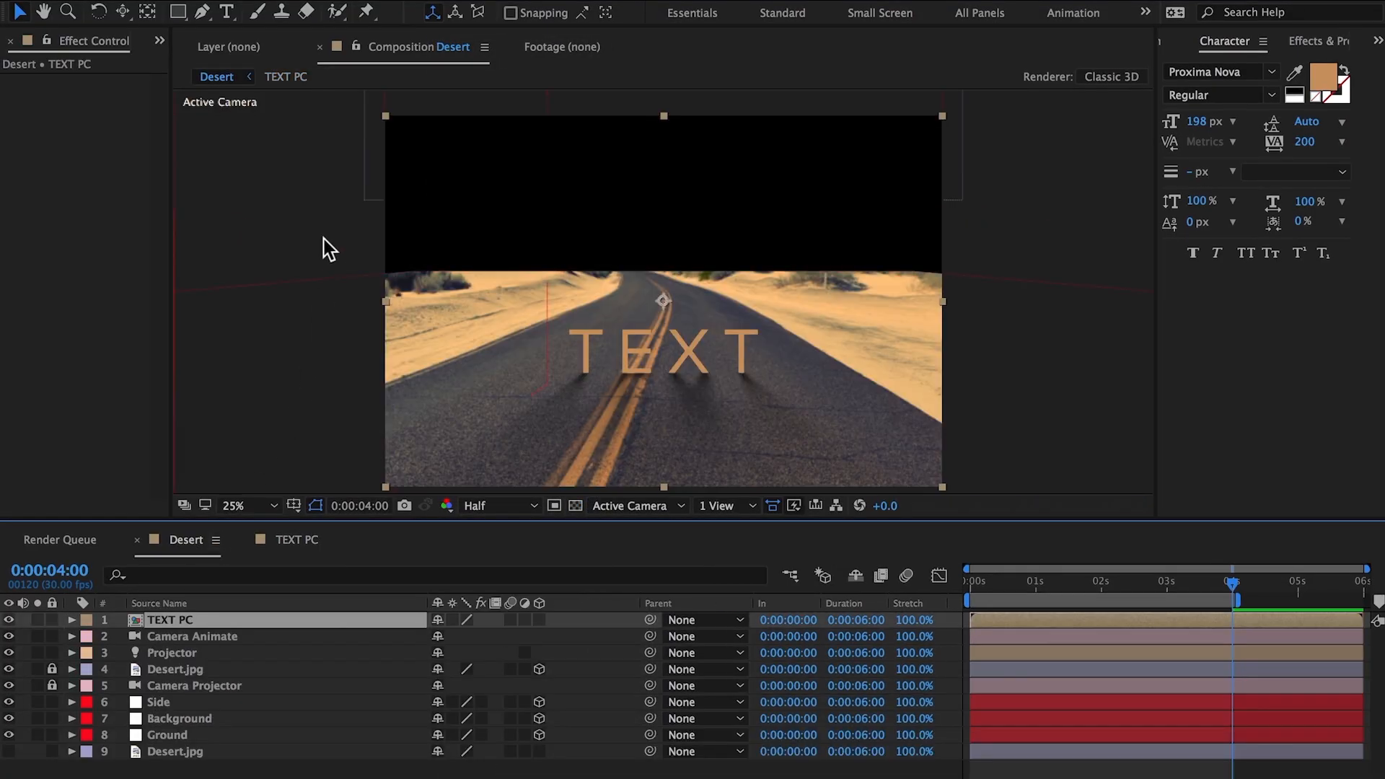
left_click(176, 11)
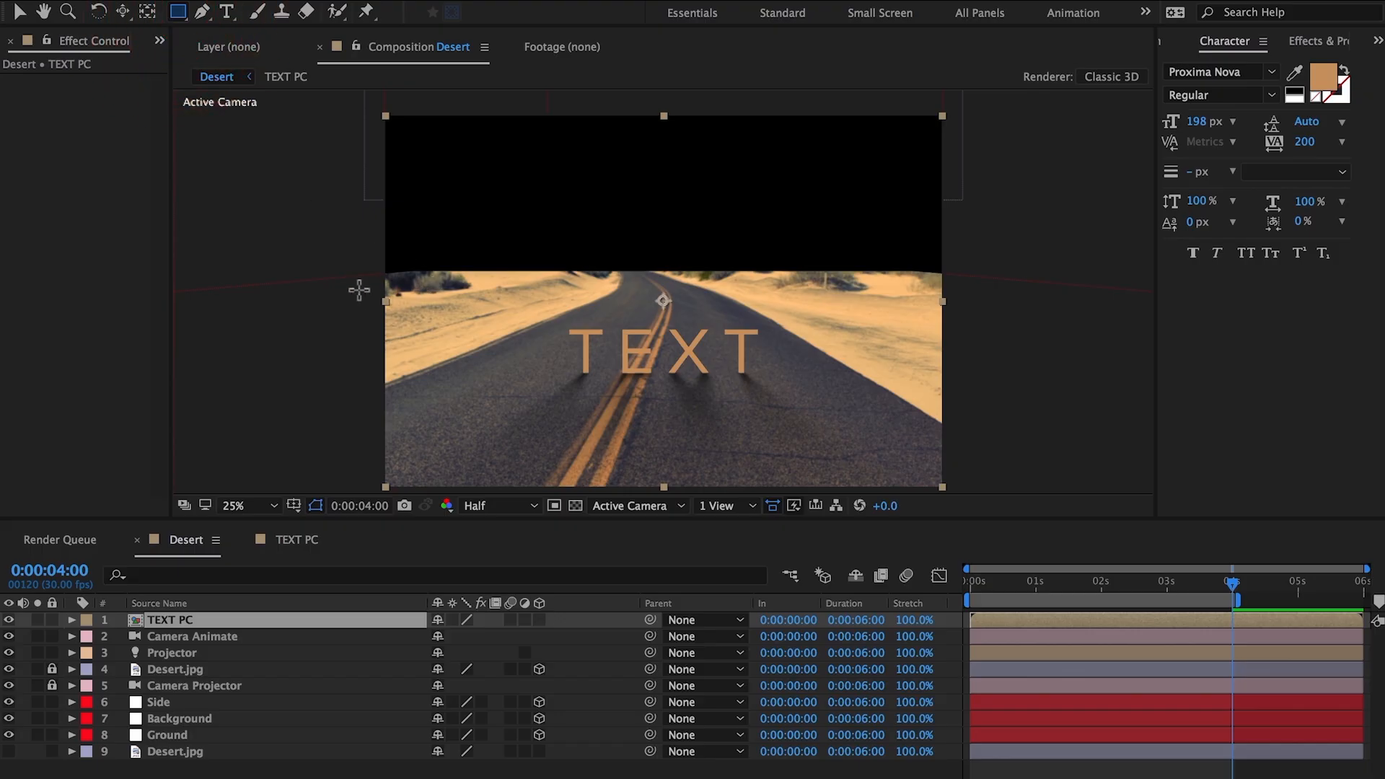
left_click_drag(359, 290, 972, 540)
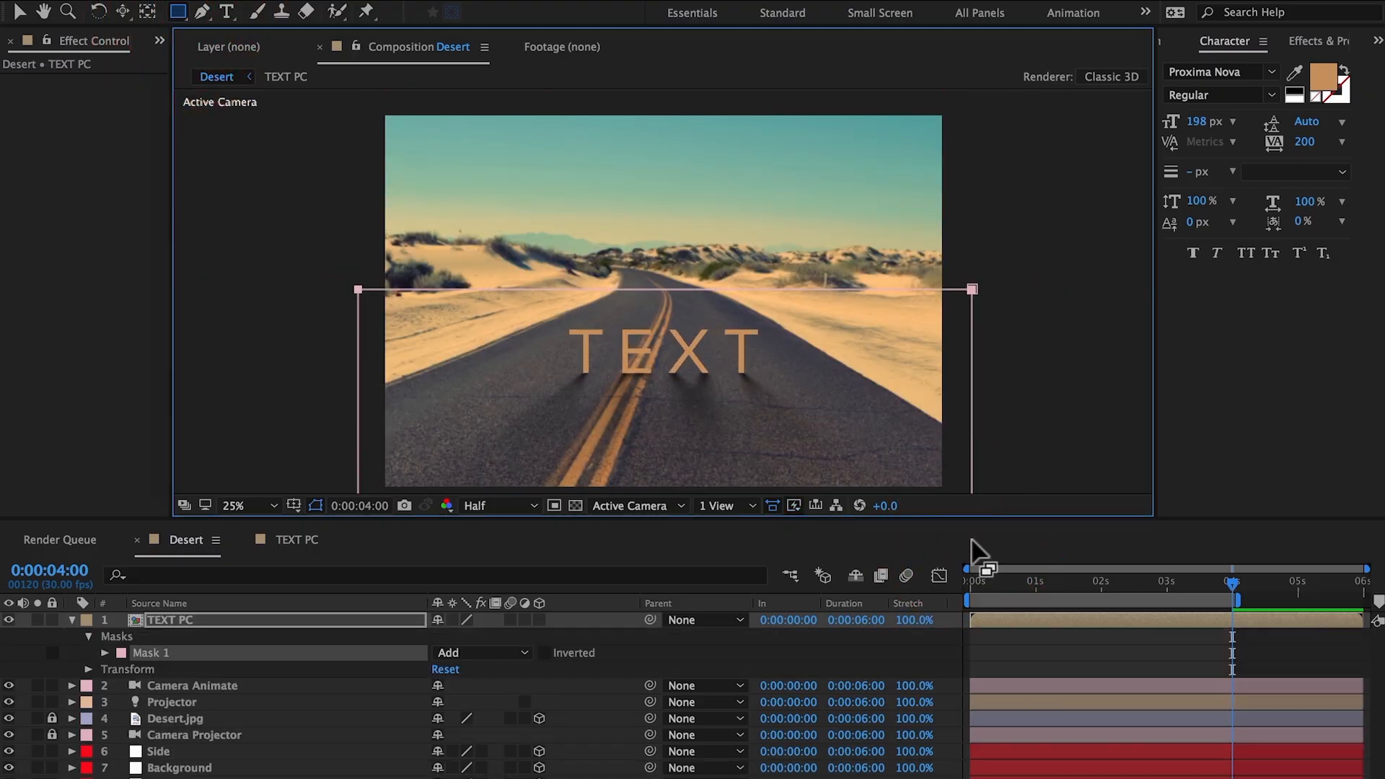
key("space")
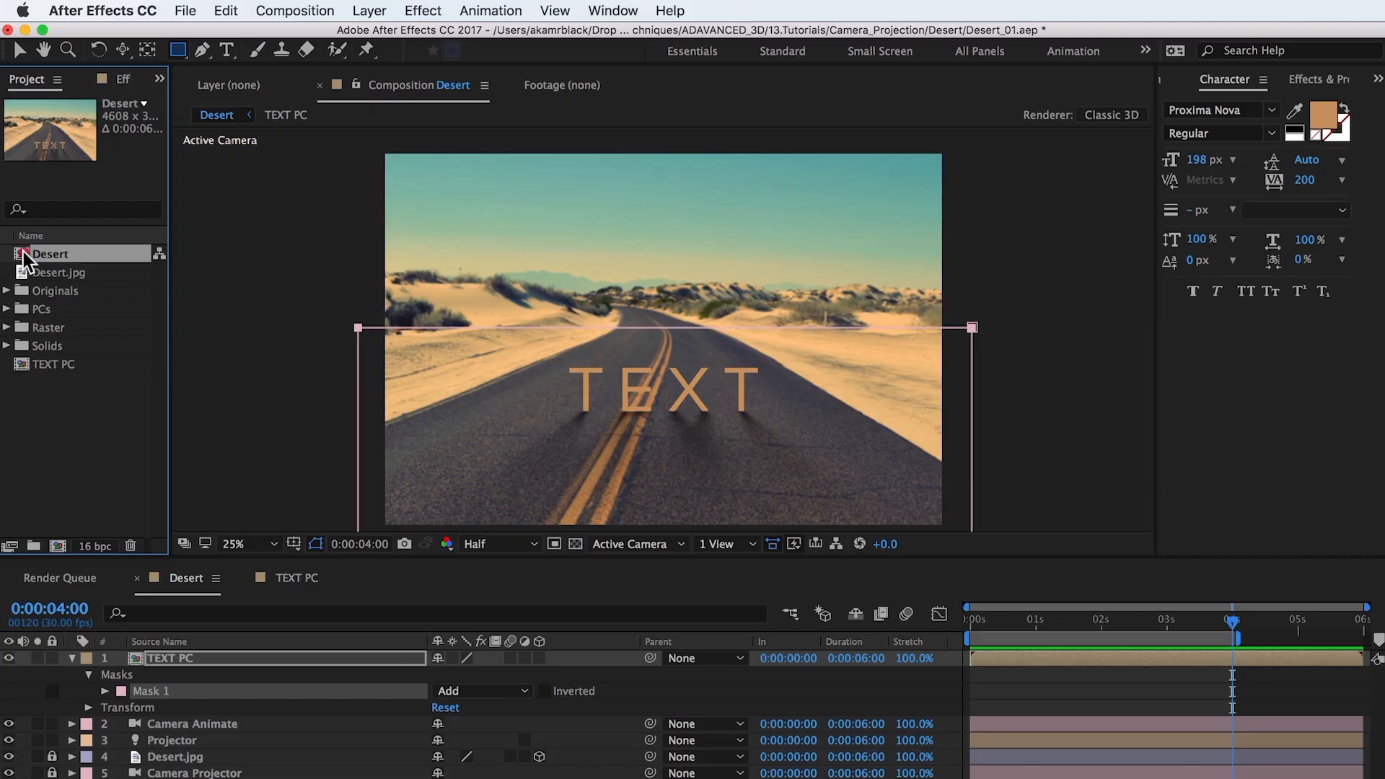
Step: Create a new composition from Desert, name it Desert Output, and set its size to 1920 x 1080 px
left_click_drag(25, 256, 59, 548)
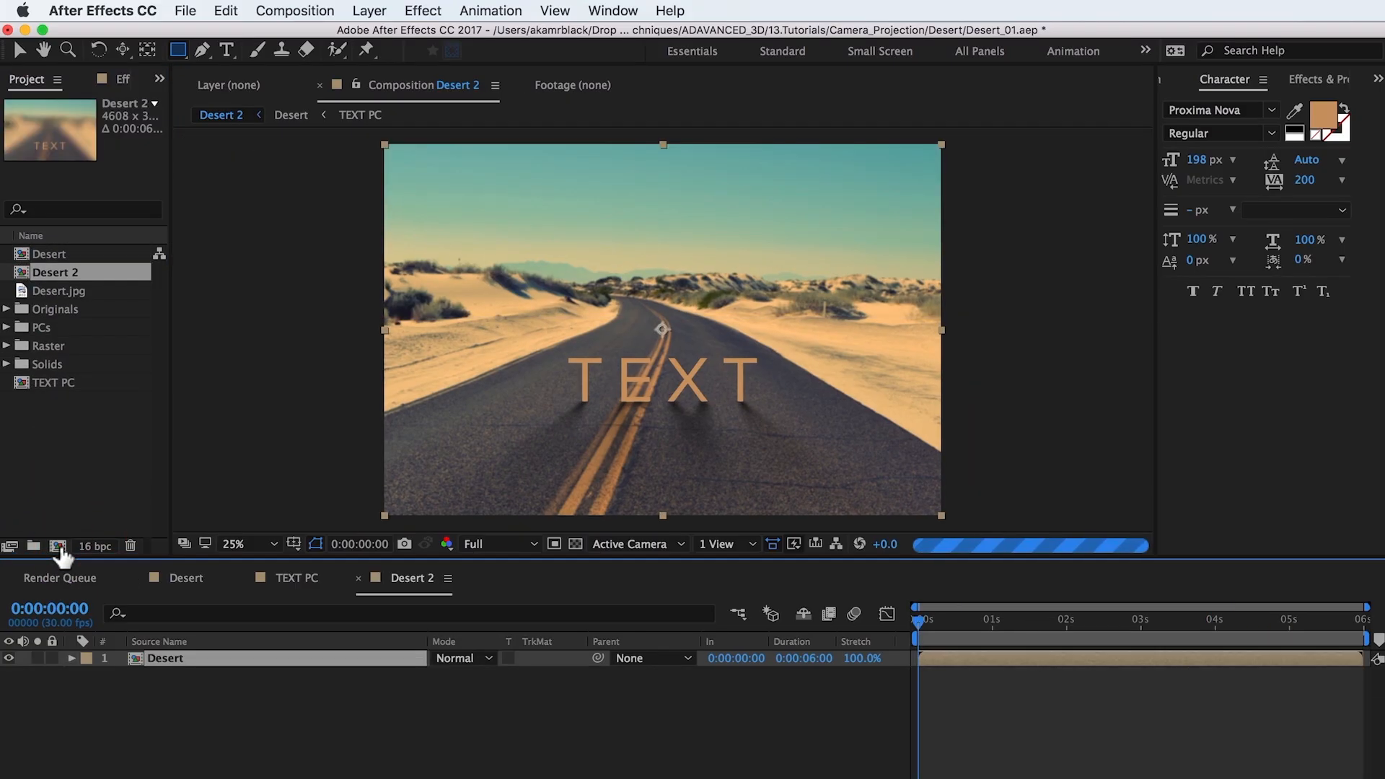
key("super+k")
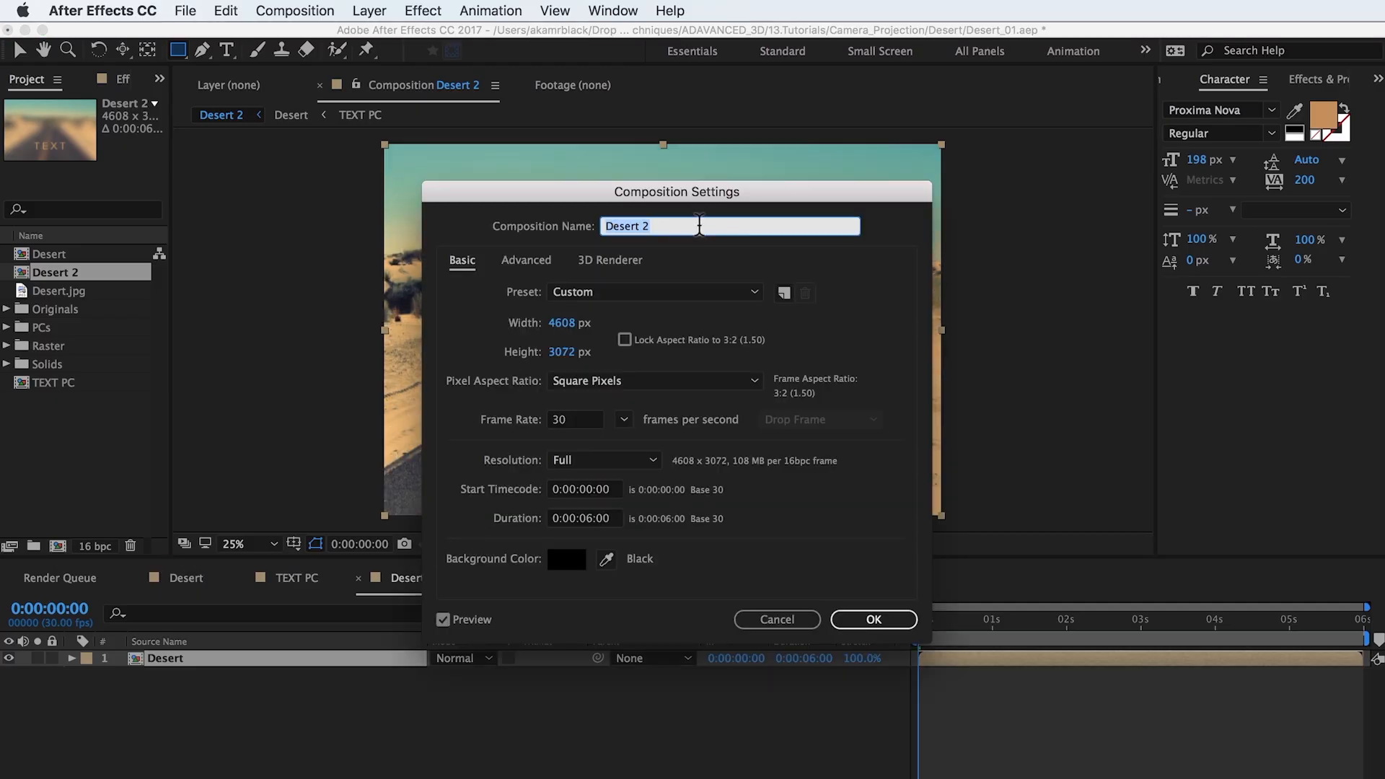
left_click(699, 226)
key("BackSpace")
left_click(548, 323)
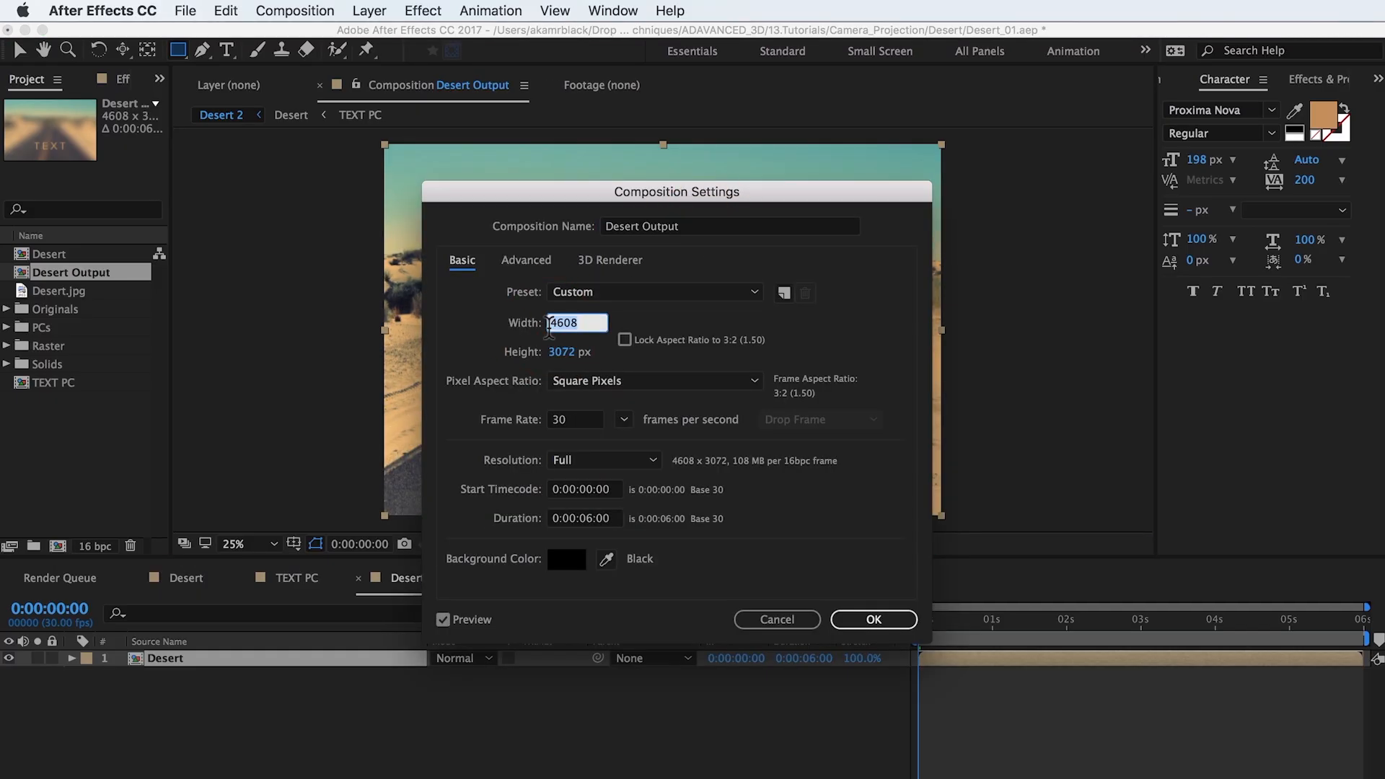
type("1920")
key("Tab")
type("1080")
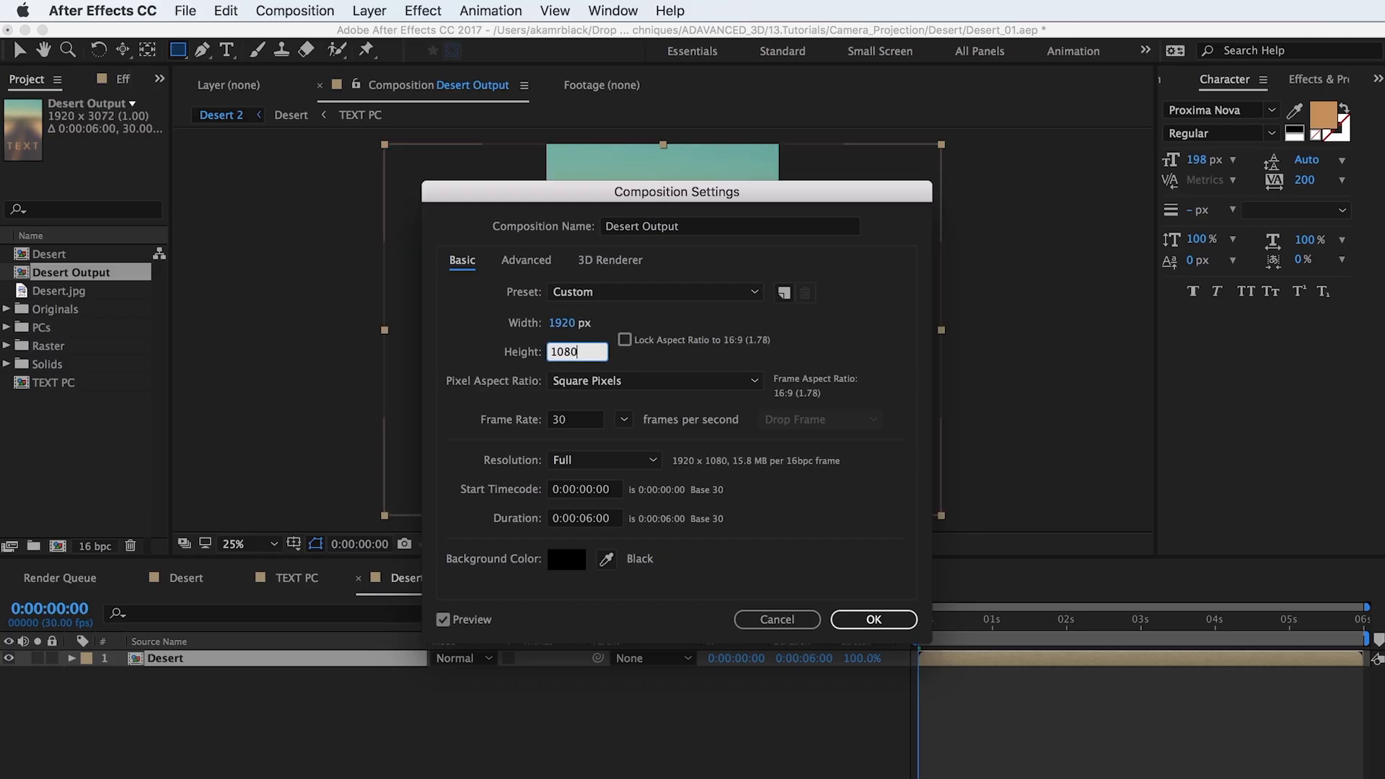
key("Return")
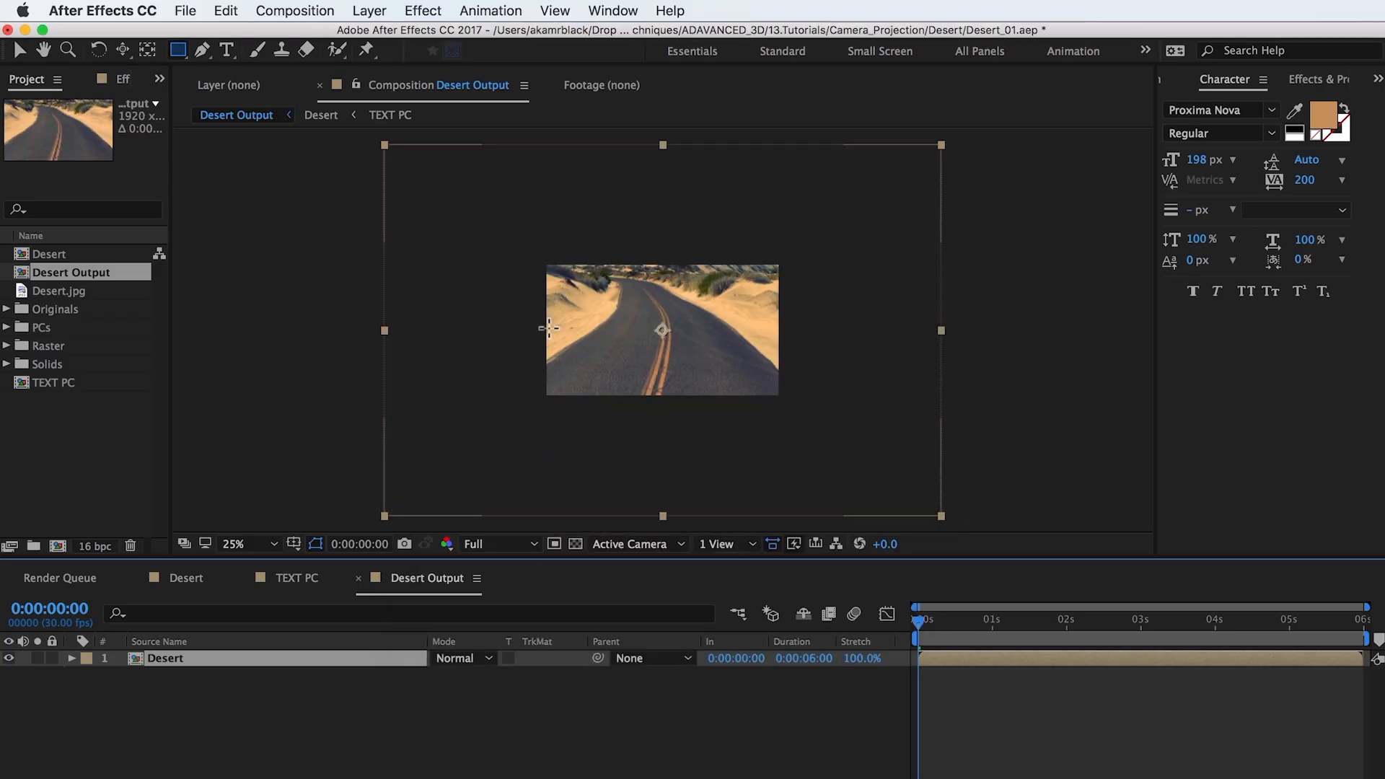
Step: At 0:00:04:00, scale the Desert layer to 52% to fit the Desert Output frame
left_click(1214, 623)
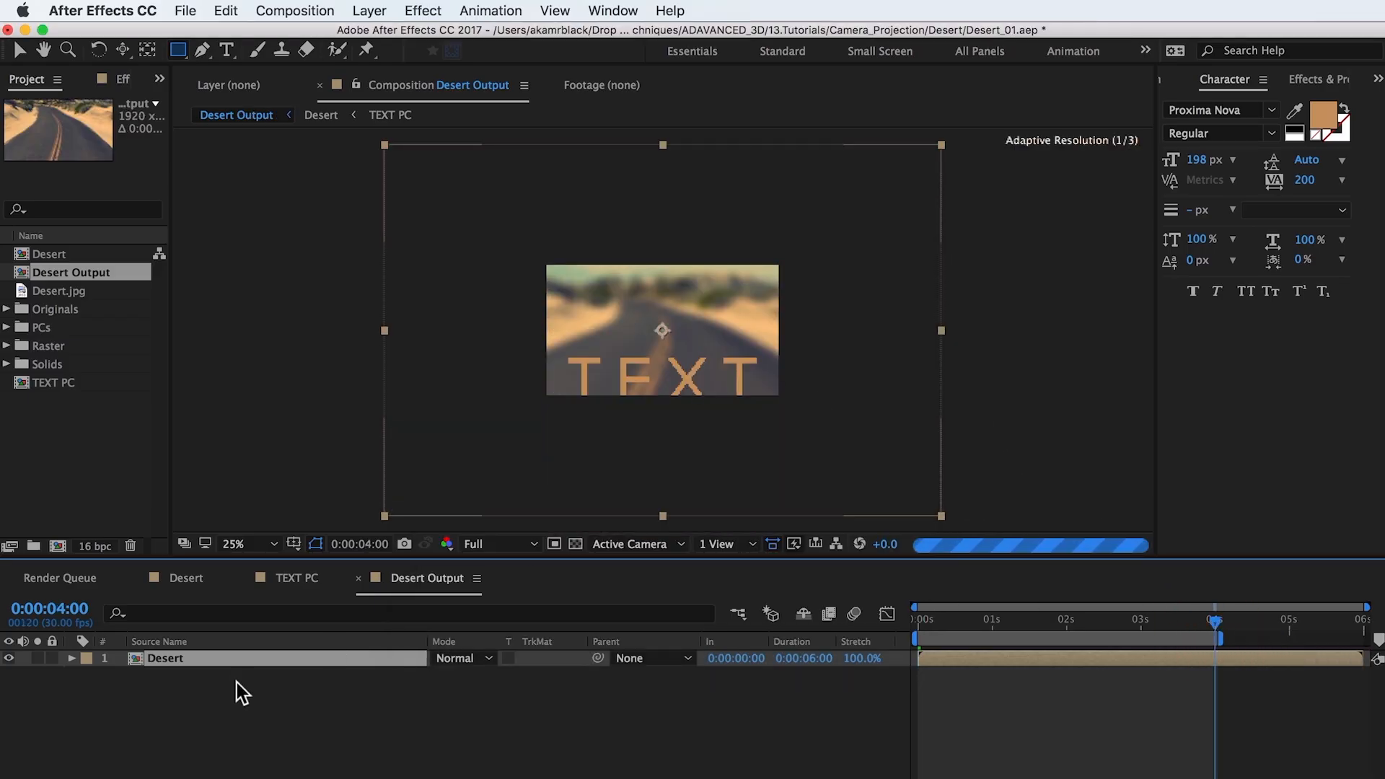
left_click(236, 664)
key("s")
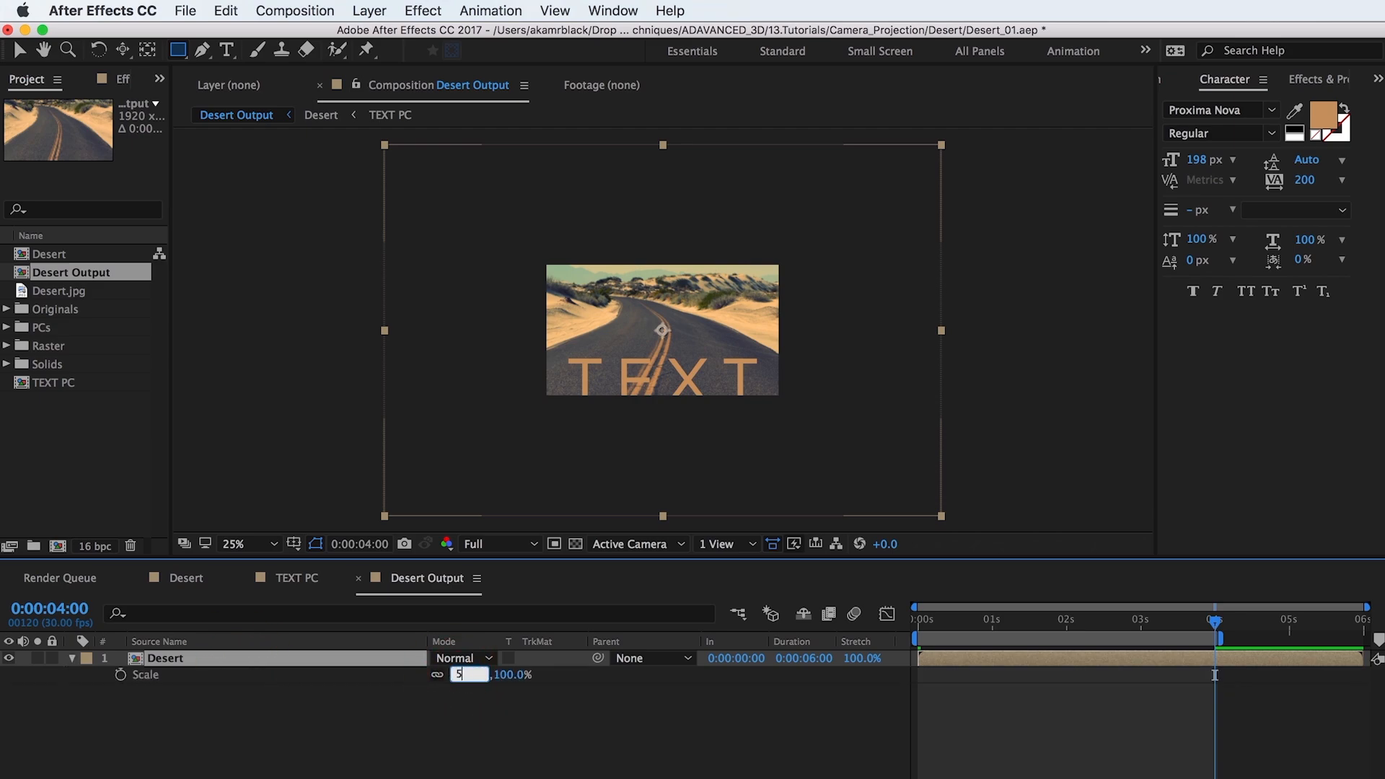
type("52")
key("Return")
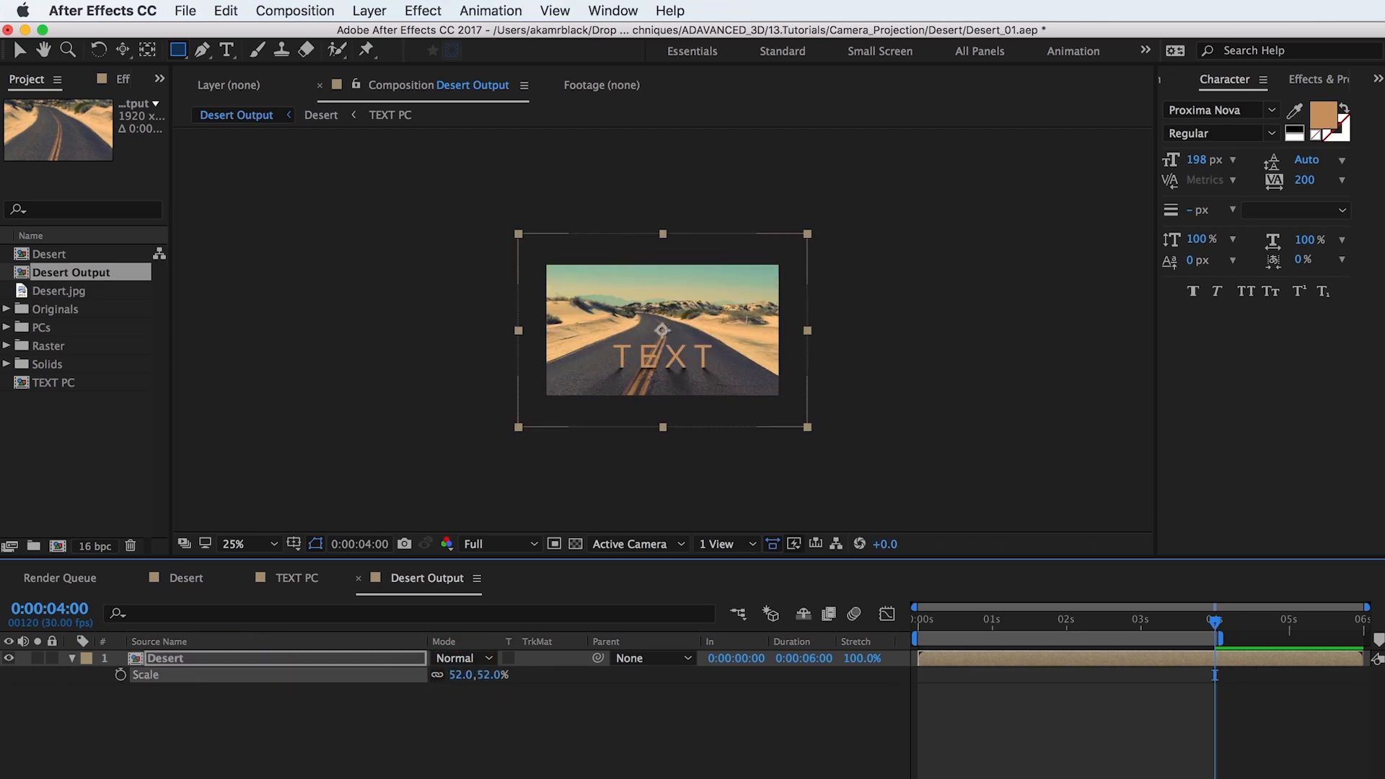
key("period")
Step: Import Letterbox_235.png, add it above the Desert layer in Desert Output, and lock it
double_click(81, 470)
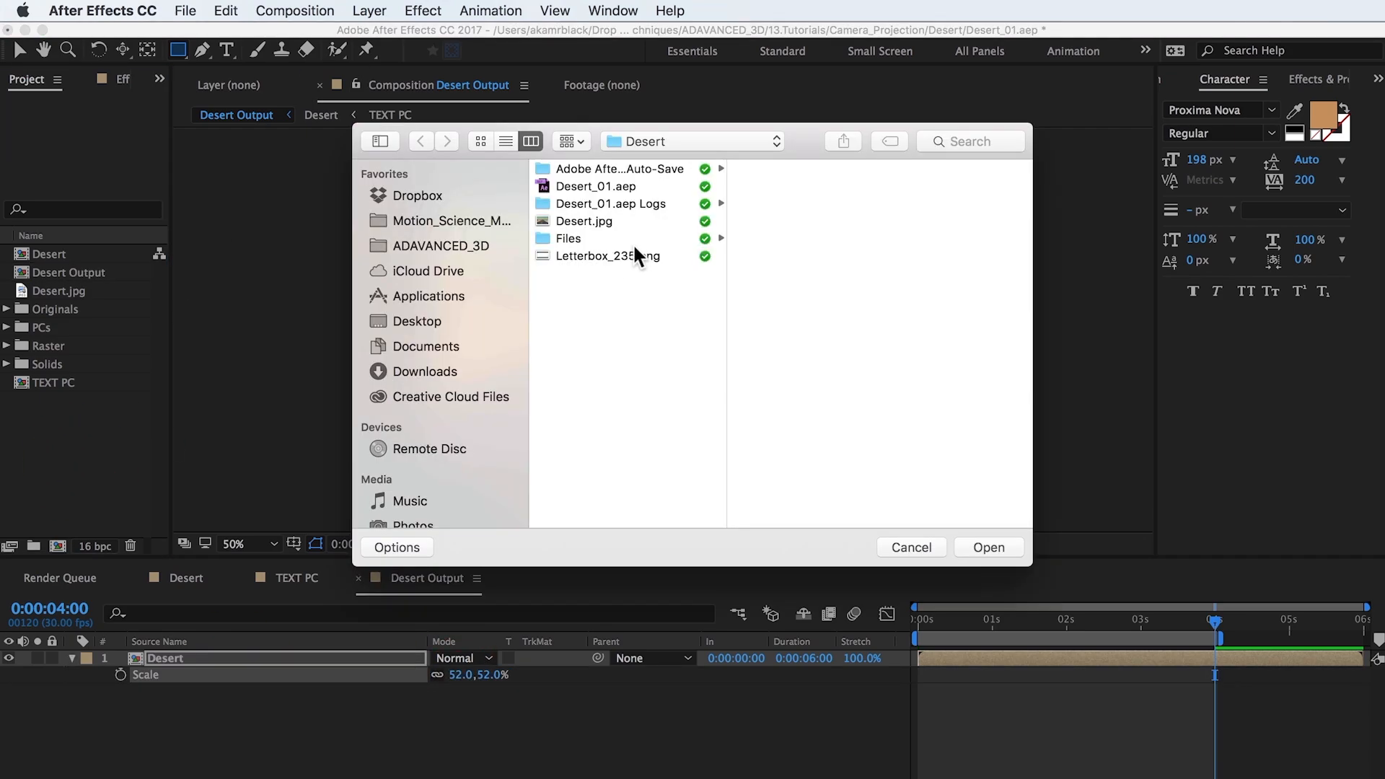
left_click(608, 256)
left_click(989, 547)
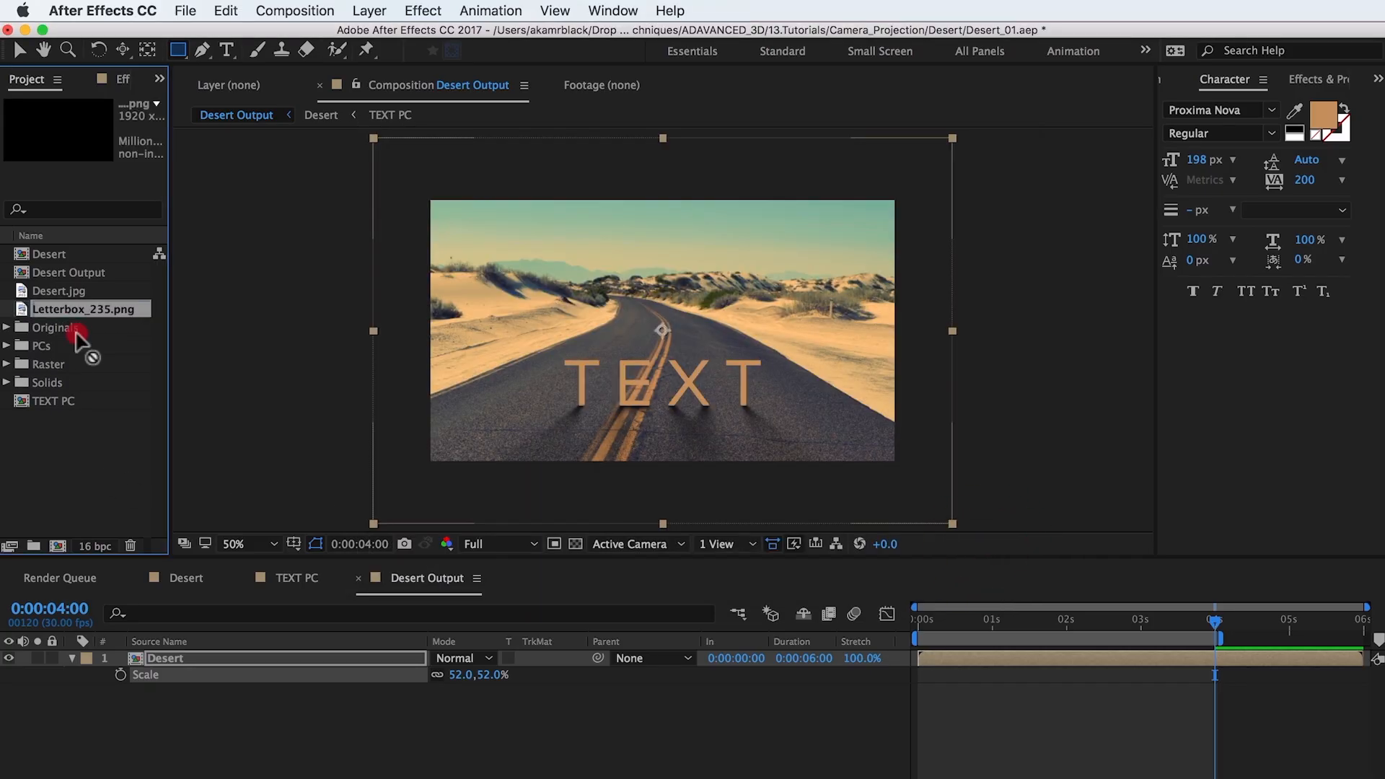
left_click_drag(80, 310, 189, 658)
left_click(52, 658)
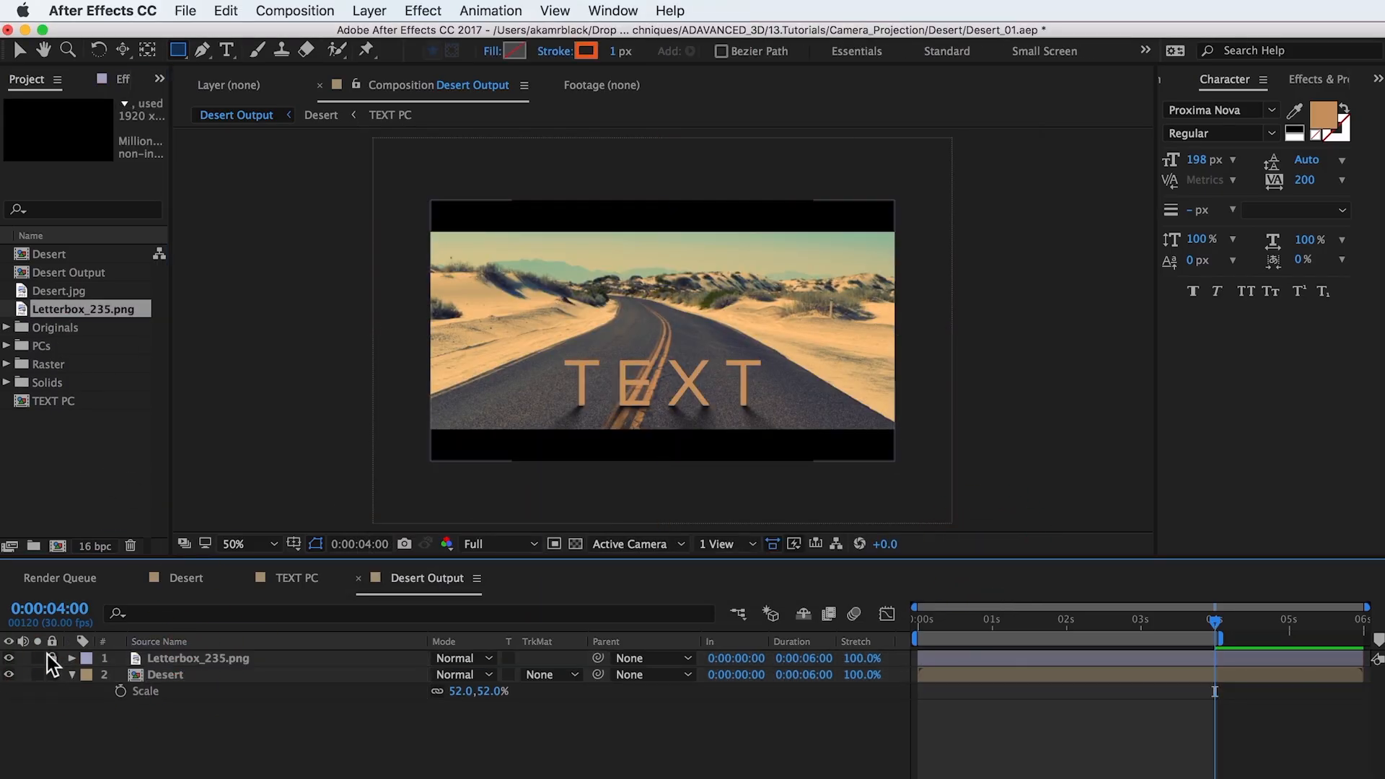
Step: Add an adjustment layer directly above the Desert layer and rename it Noise
left_click(165, 674)
left_click(369, 10)
mouse_move(382, 31)
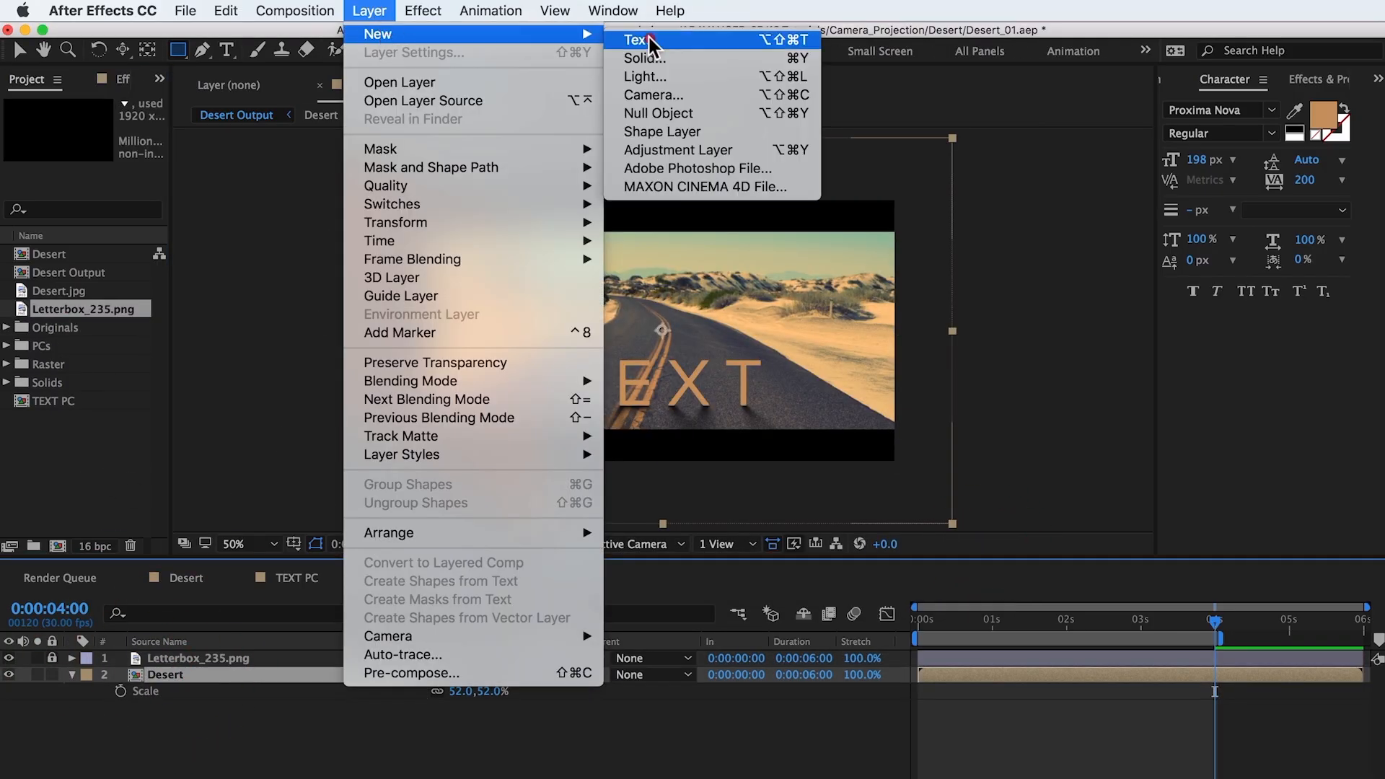
left_click(714, 145)
key("Return")
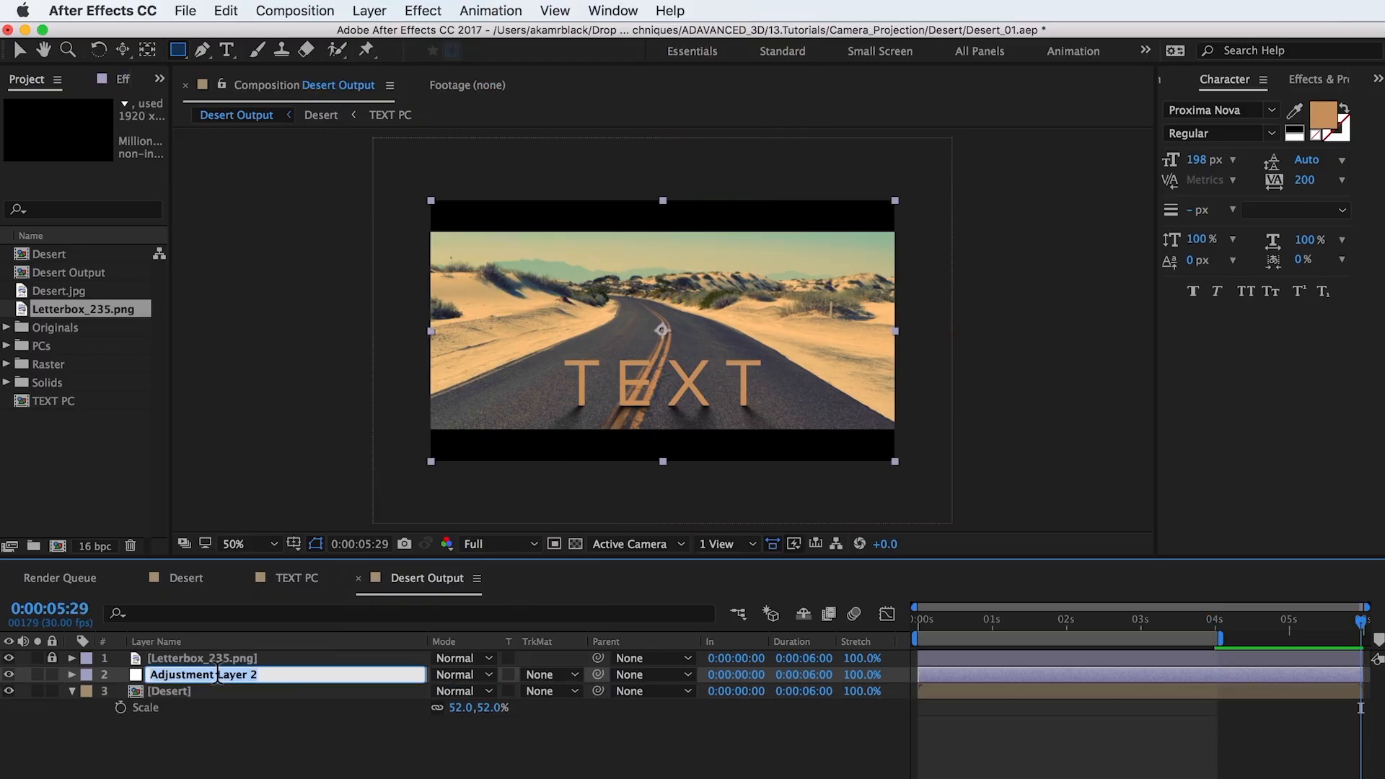
type("Noise")
key("Return")
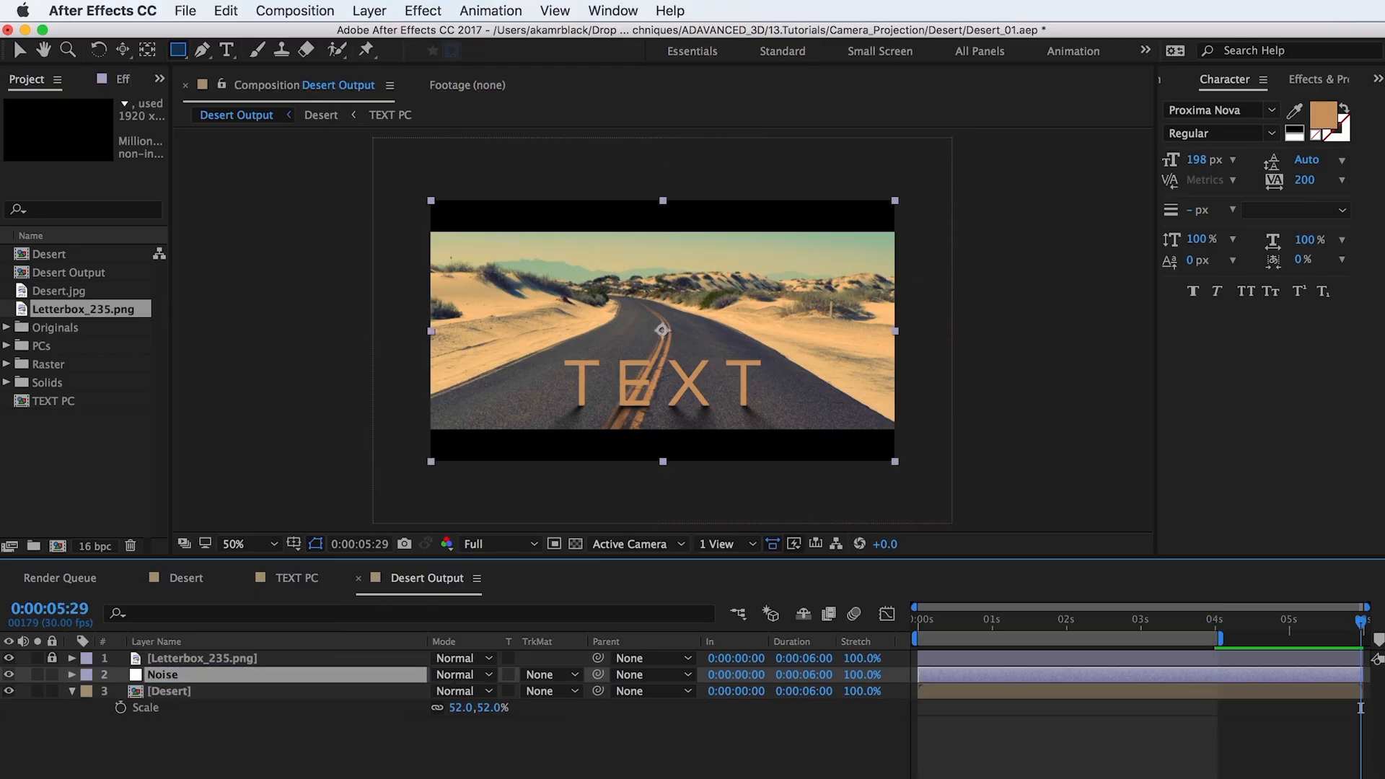
Step: Apply the Noise effect to the Noise adjustment layer, set its amount to 10%, and check the grain on the text up close
left_click(435, 10)
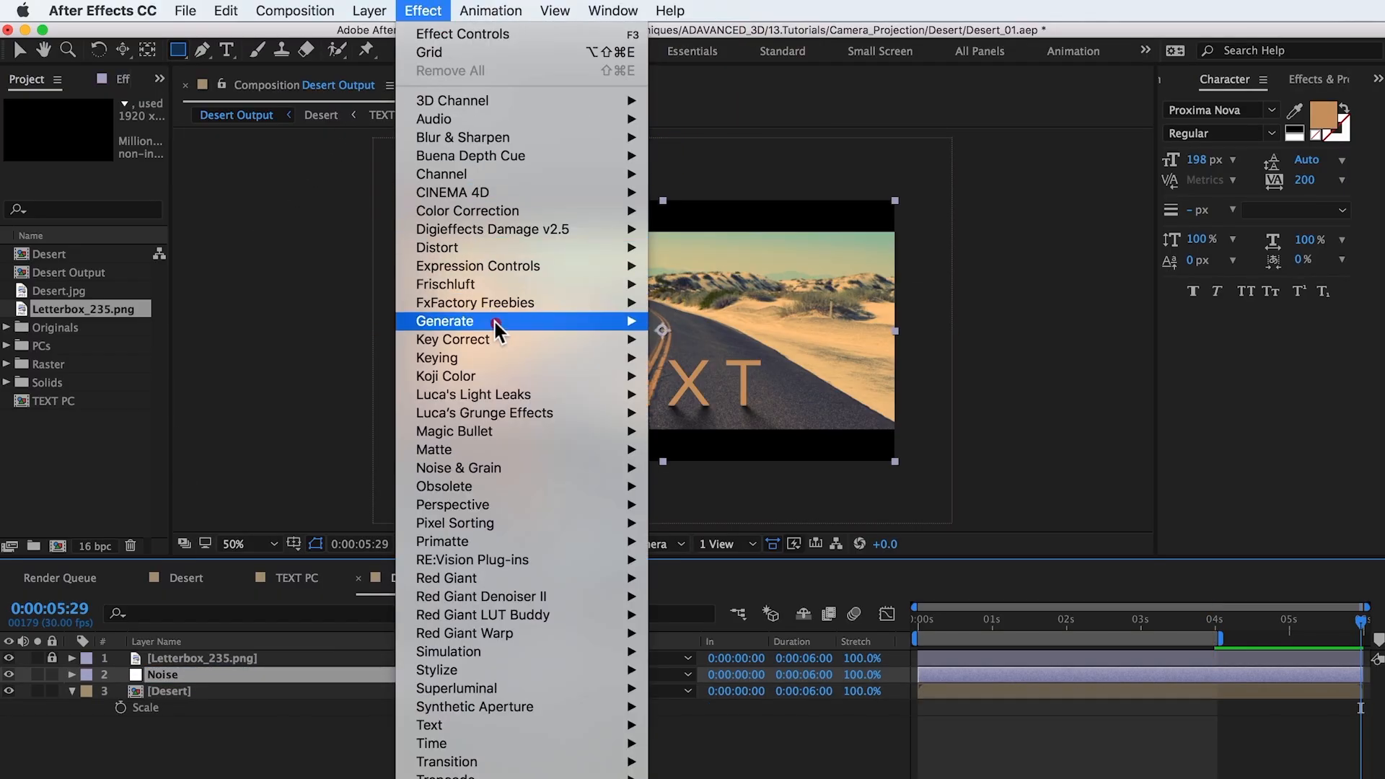
mouse_move(647, 478)
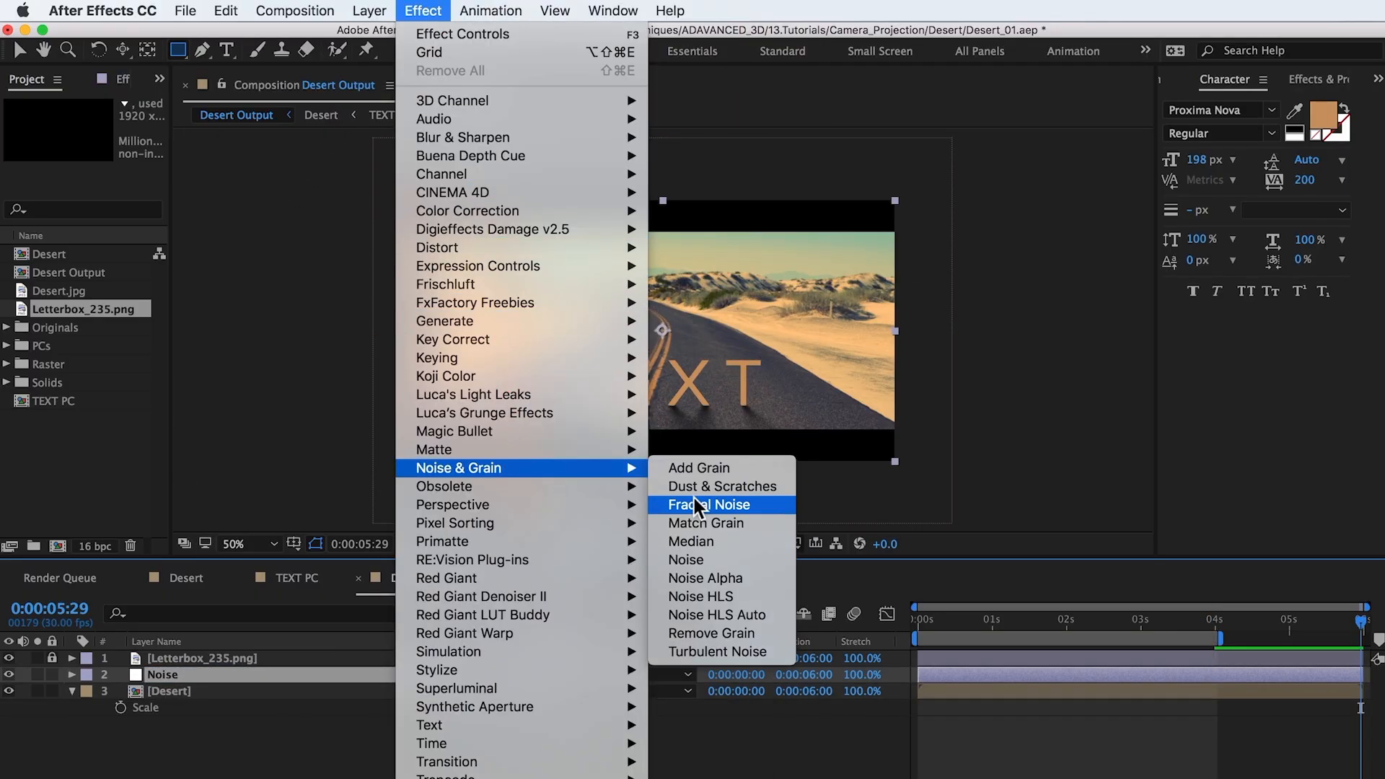
left_click(697, 557)
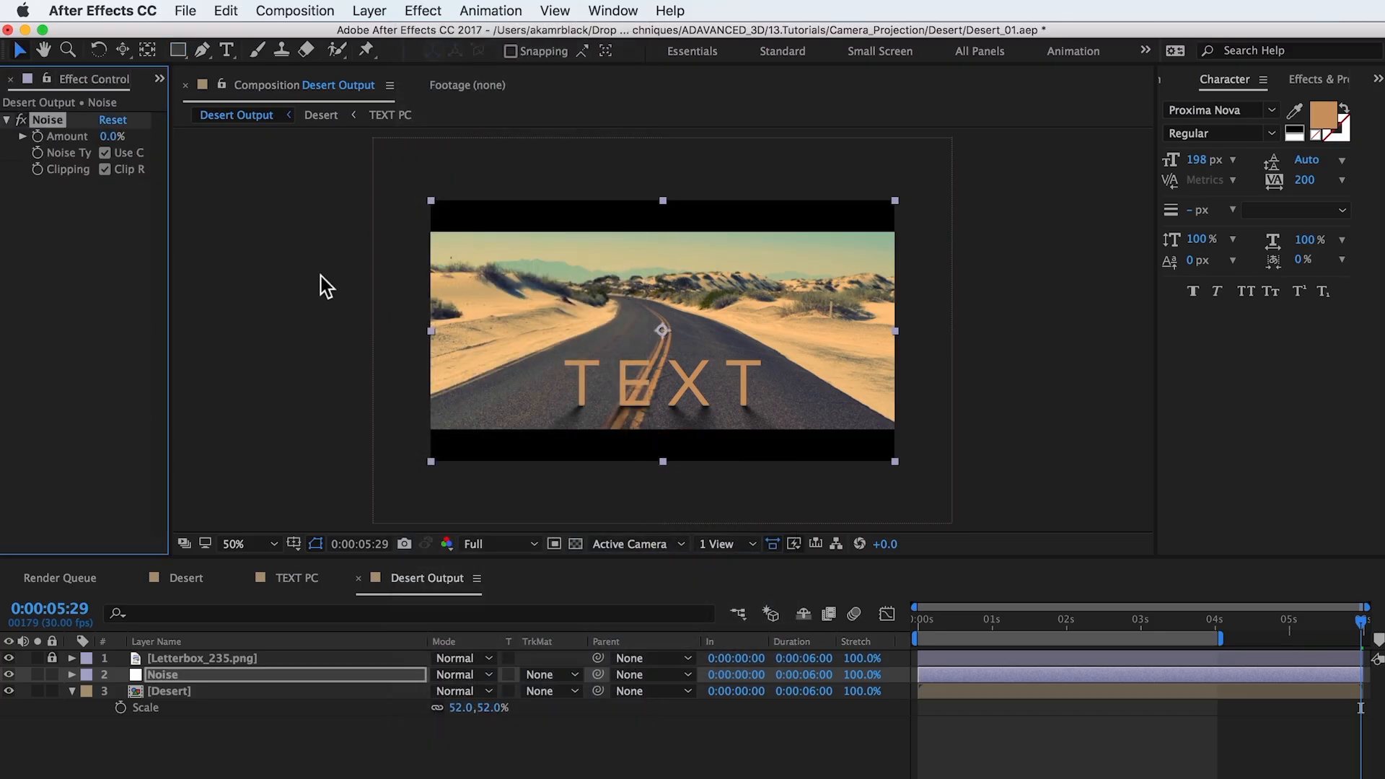
left_click(113, 137)
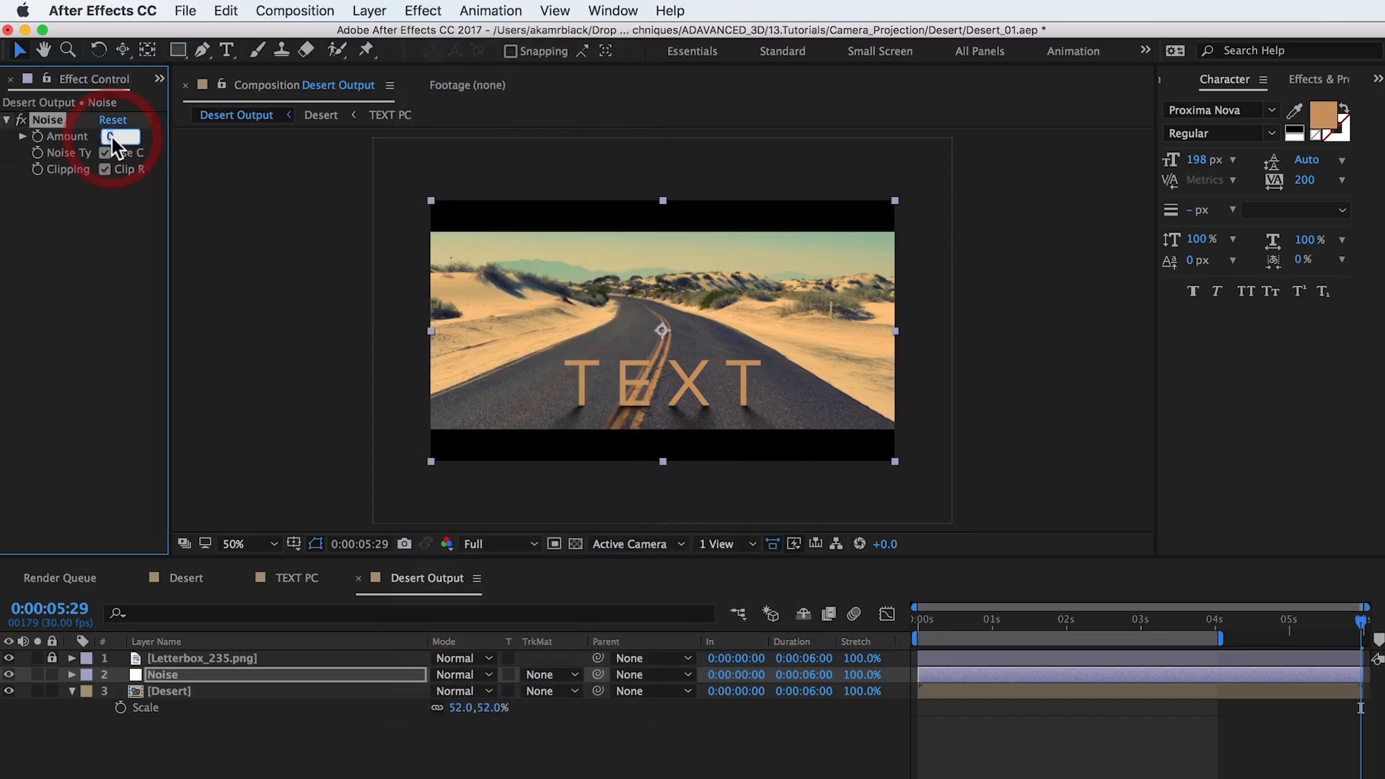
key("super+shift+a")
key("period")
left_click_drag(532, 417, 591, 290)
key("period")
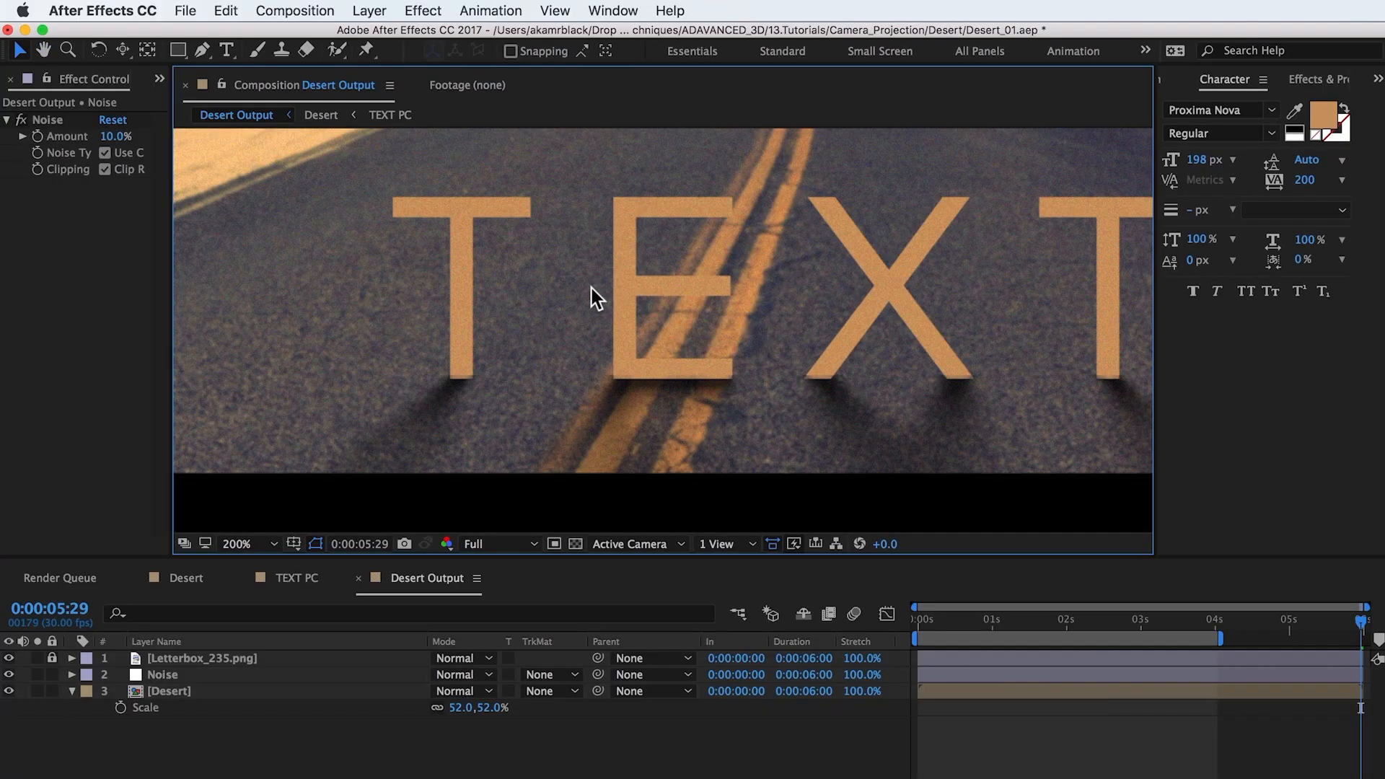
left_click(21, 122)
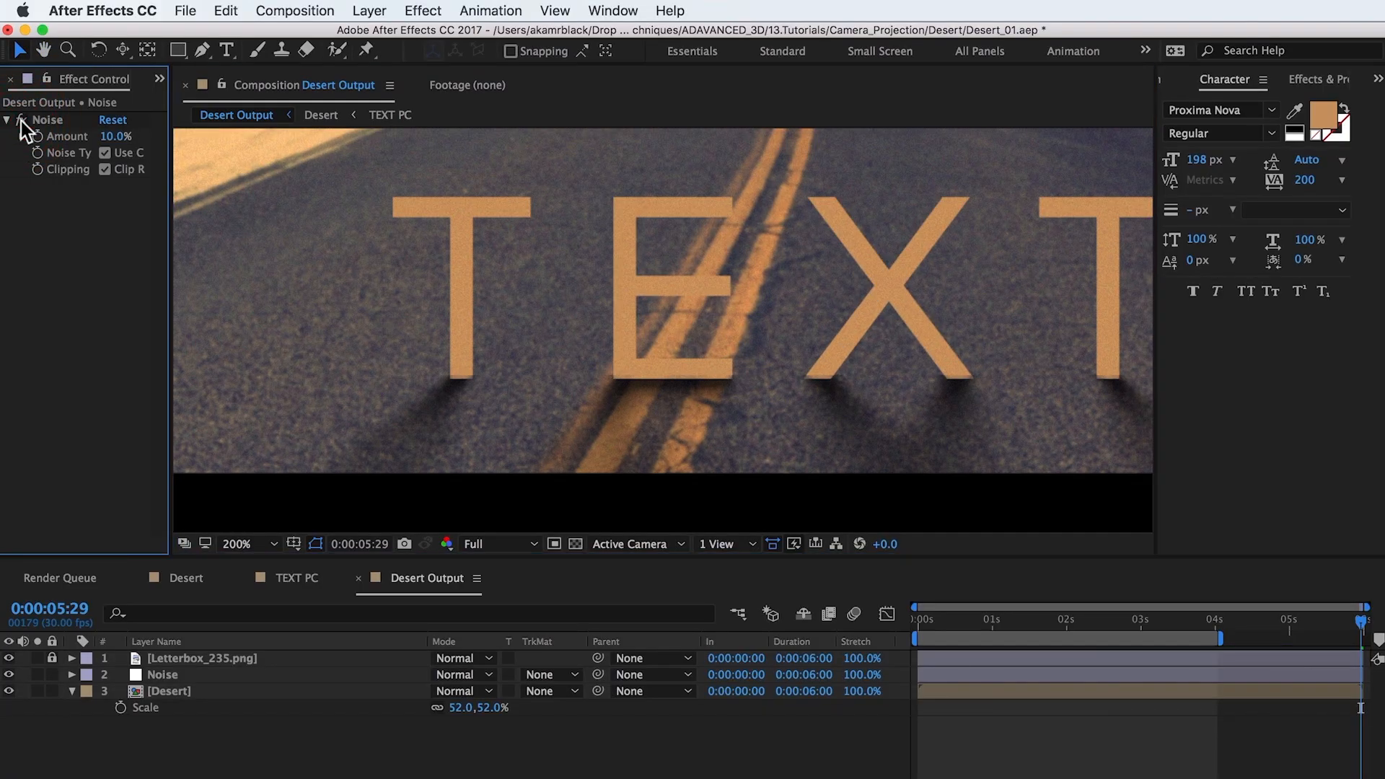
Step: Start a new 1920 x 1080 px solid above the Desert layer with a dark orange color of H 40°, S 65%, B 24%
left_click(203, 689)
key("comma")
key("comma")
left_click(370, 10)
mouse_move(577, 37)
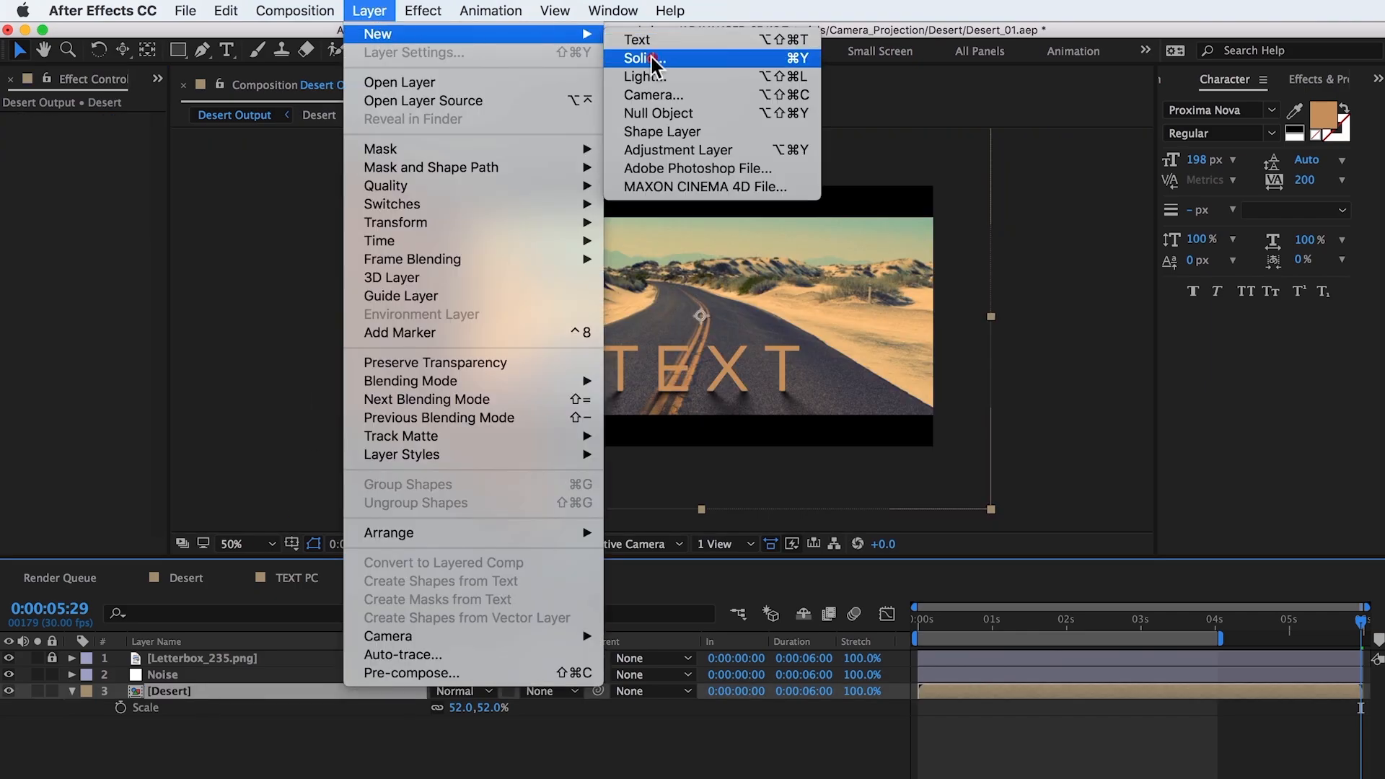
left_click(646, 52)
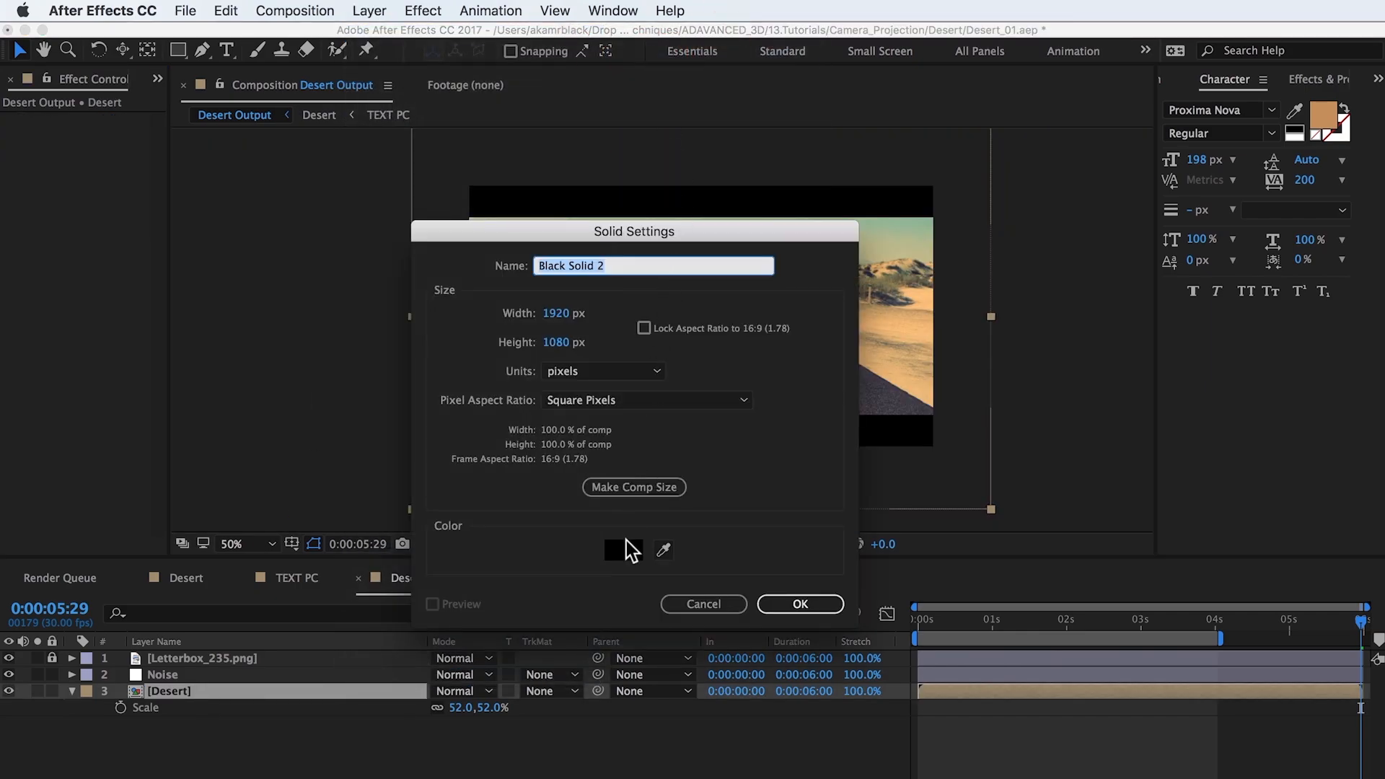
left_click(619, 550)
type("40")
key("Tab")
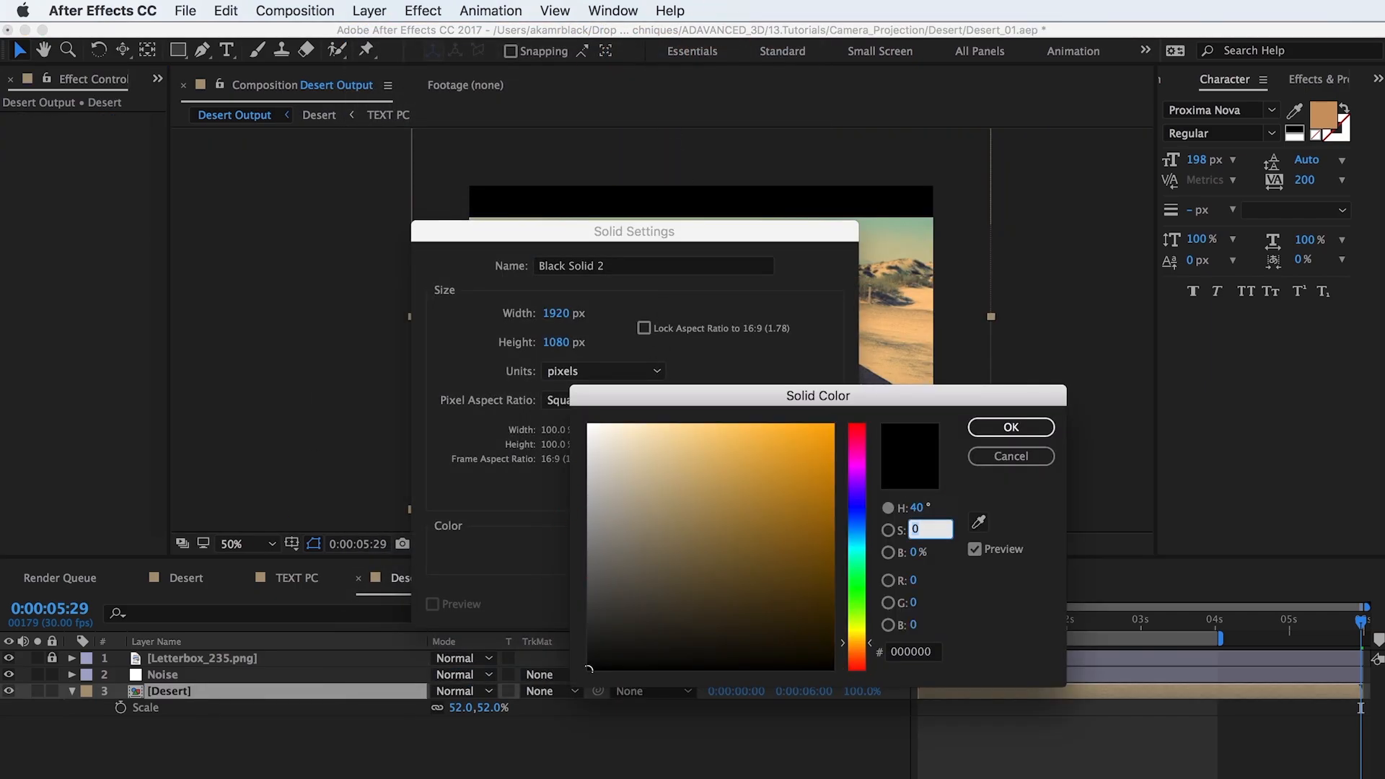
key("Tab")
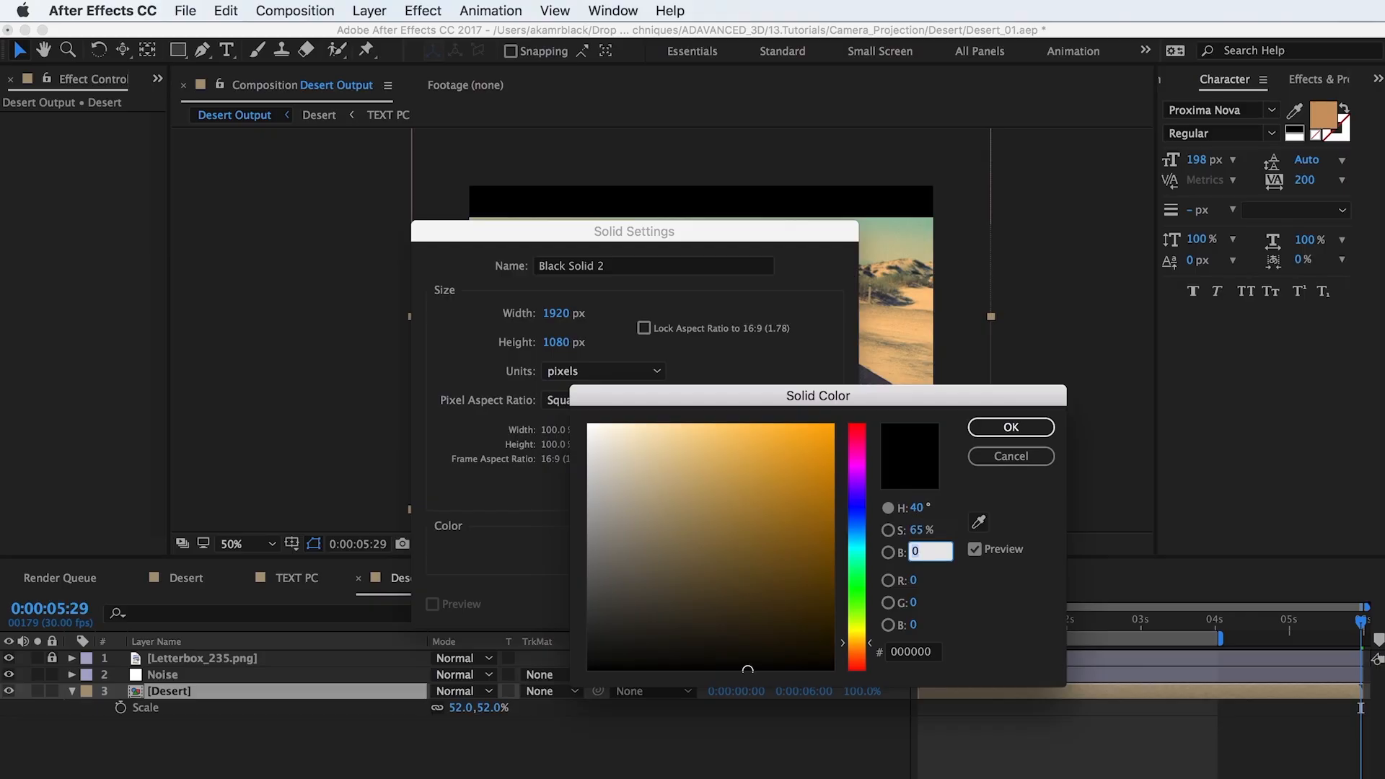
type("24")
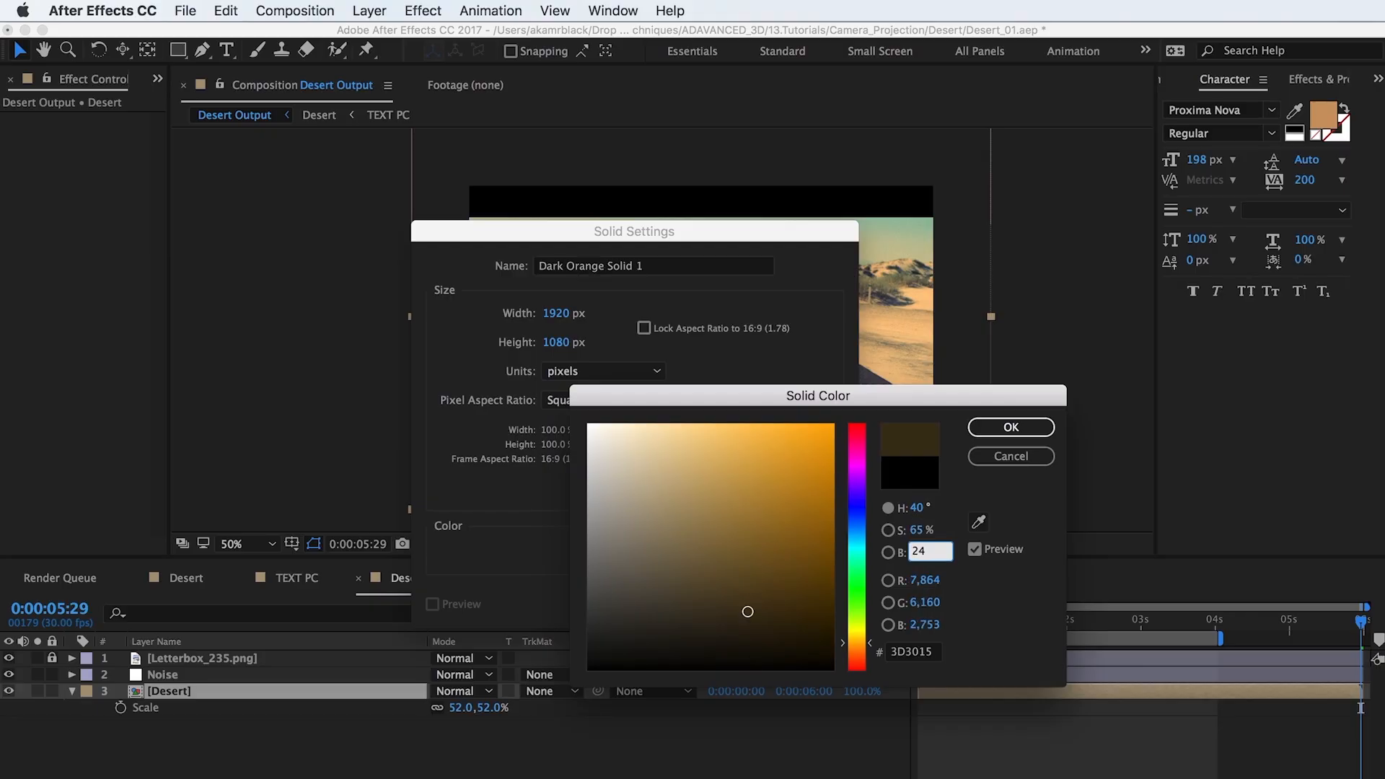
key("Return")
Step: Name the solid Dark Orange Vignette and create it
left_click(717, 267)
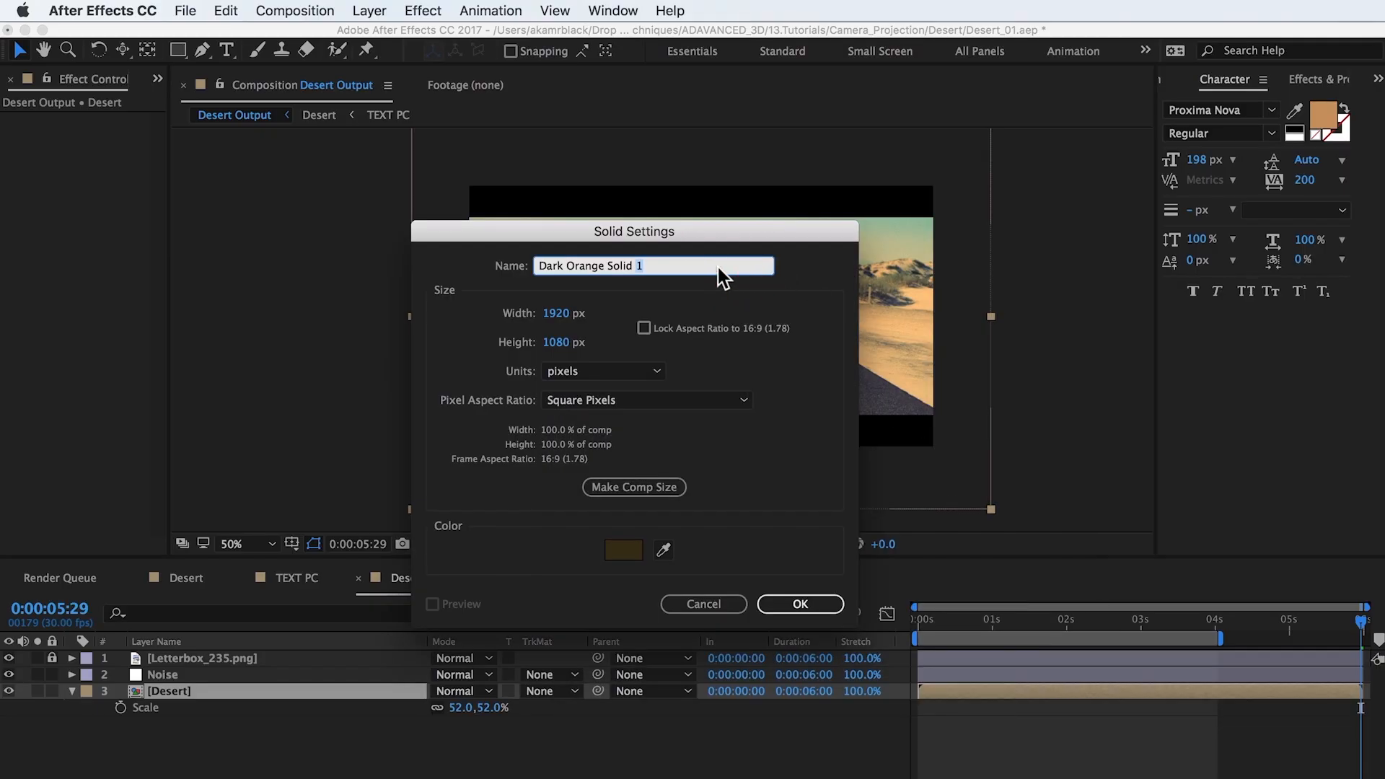
key("BackSpace")
key("BackSpace")
key("BackSpace")
key("BackSpace")
key("BackSpace")
key("Return")
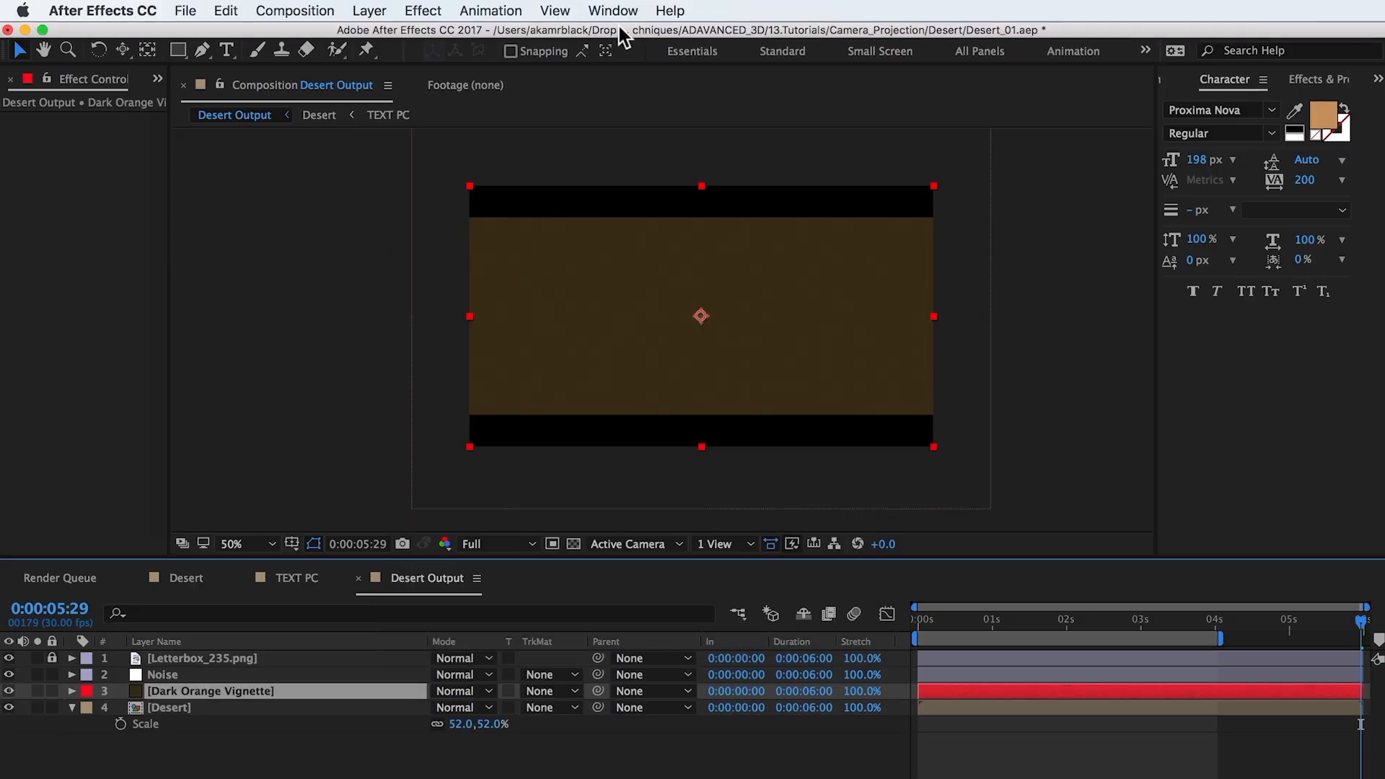
Step: Draw a rounded-rectangle mask on the Dark Orange Vignette layer, slightly inside the letterboxed picture area, and set its mode to Subtract
left_click_drag(181, 58, 217, 50)
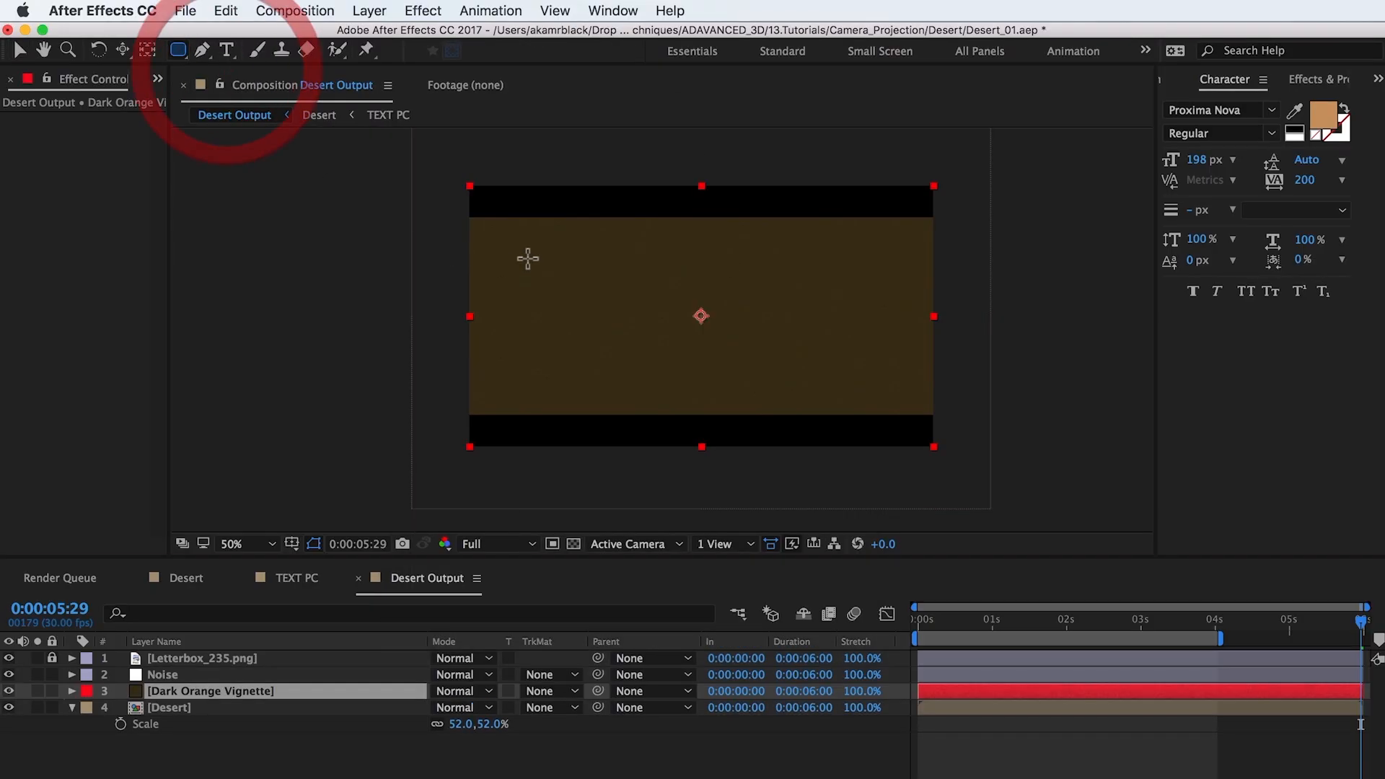
left_click_drag(519, 230, 890, 402)
left_click(465, 708)
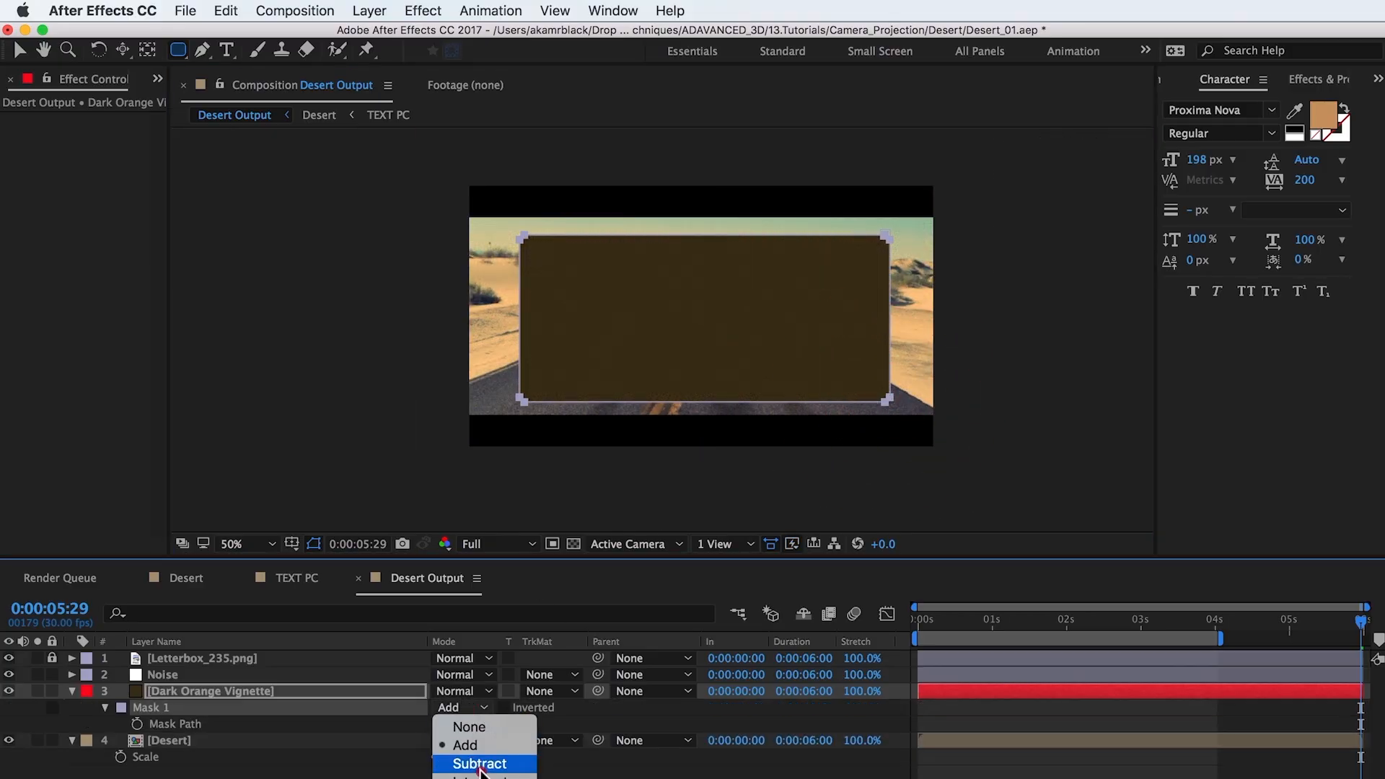
left_click(480, 764)
Step: Move the Dark Orange Vignette layer above the Noise layer and feather its mask by about 357 pixels
mouse_move(205, 697)
left_mouse_down()
mouse_move(216, 700)
mouse_move(205, 678)
left_mouse_up()
key("f")
left_click_drag(479, 707, 798, 693)
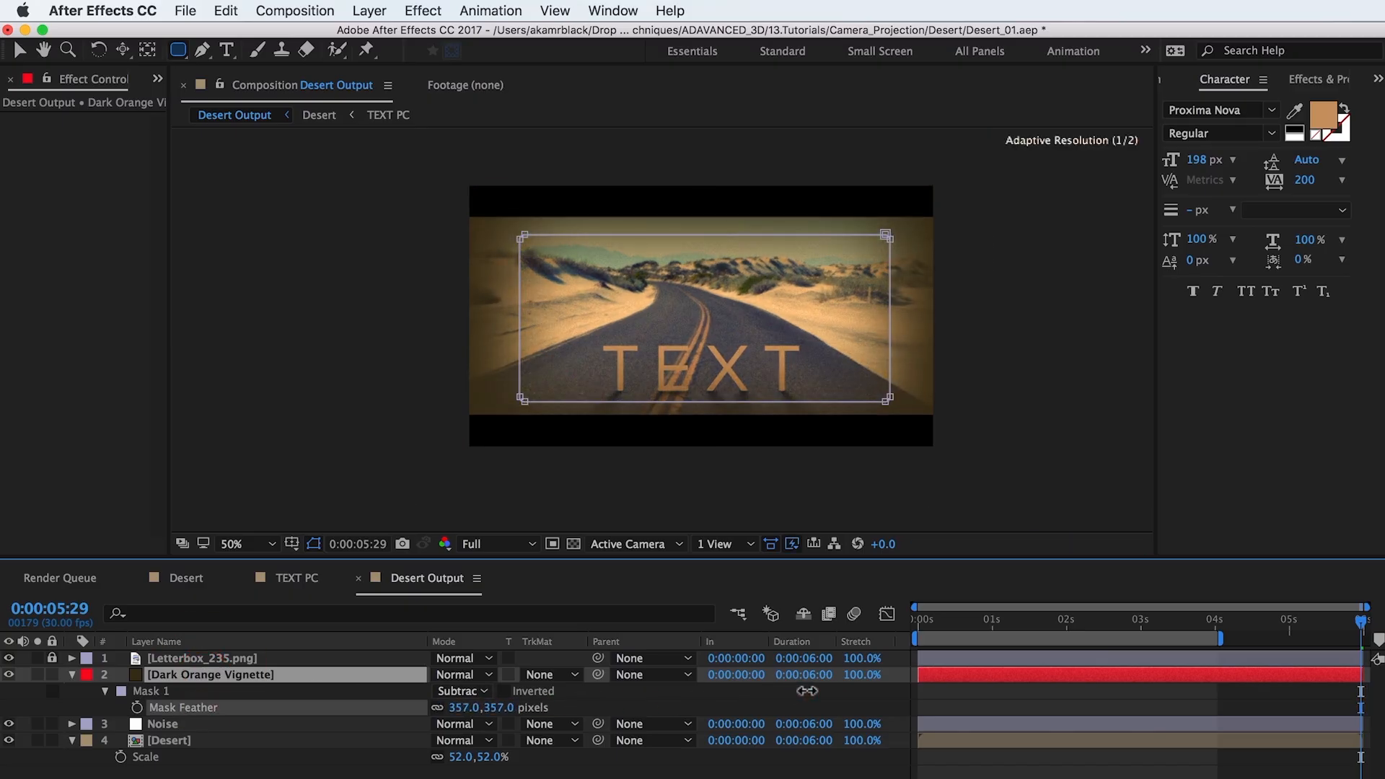
Step: Lower the Dark Orange Vignette layer's opacity to 51%, comparing the image with the vignette hidden and shown
key("t")
left_click_drag(451, 698, 418, 701)
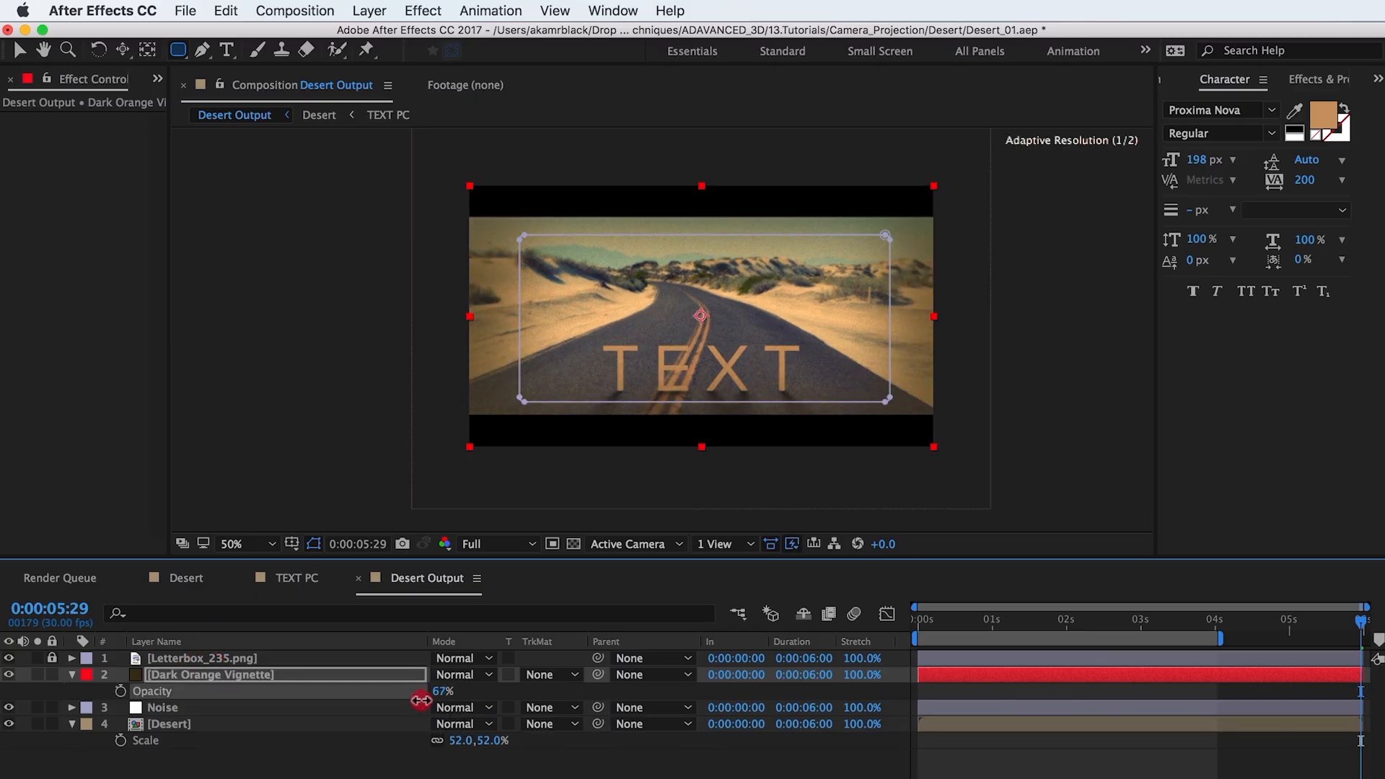
left_click(369, 766)
left_click(8, 674)
left_click(9, 675)
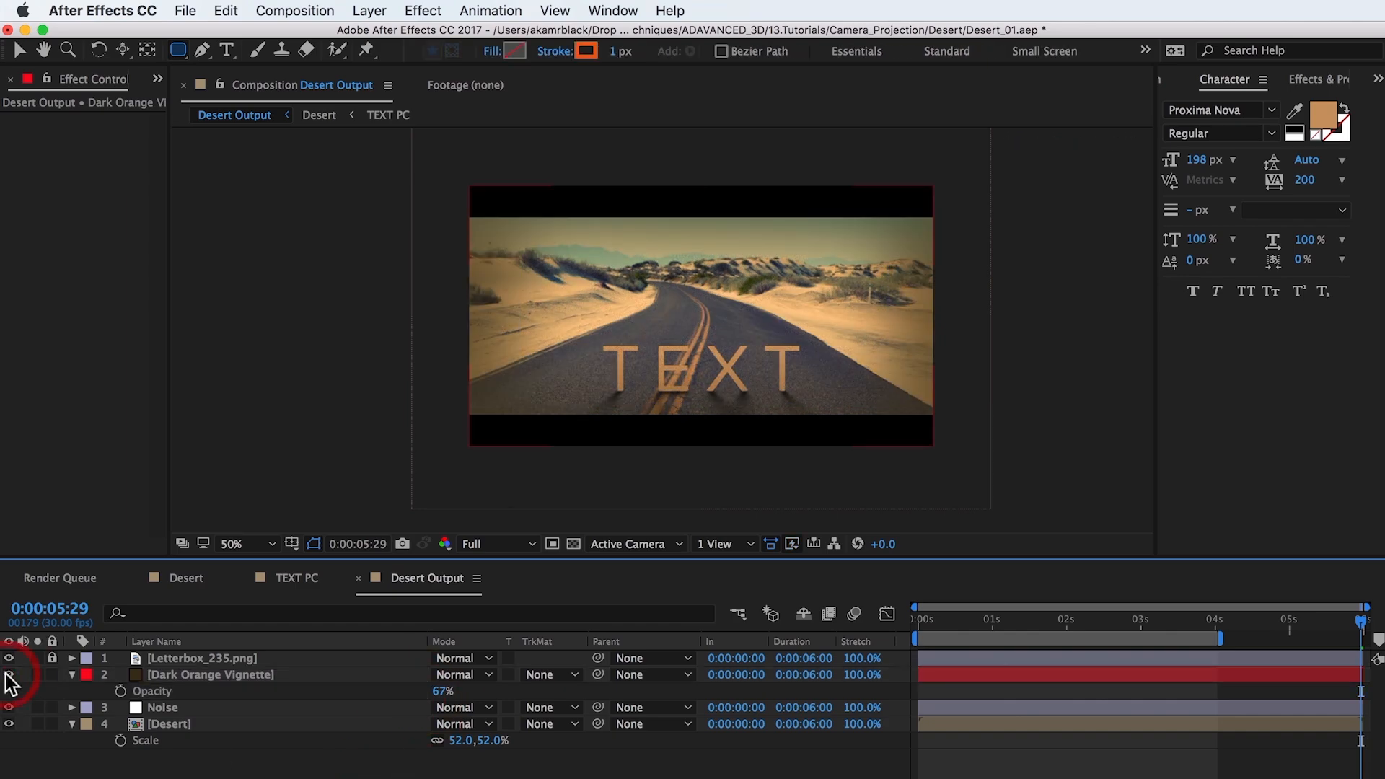
left_click_drag(438, 691, 433, 686)
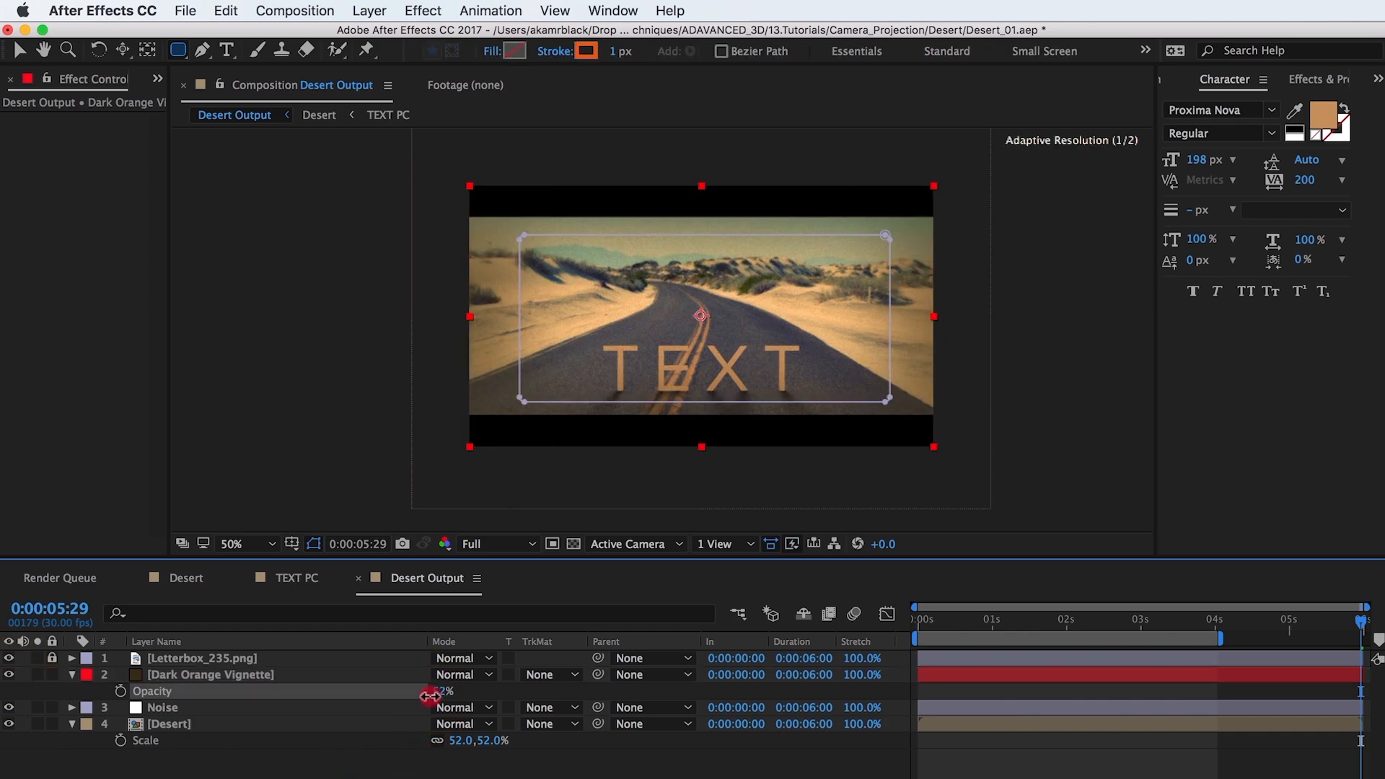
left_click(238, 749)
left_click(8, 674)
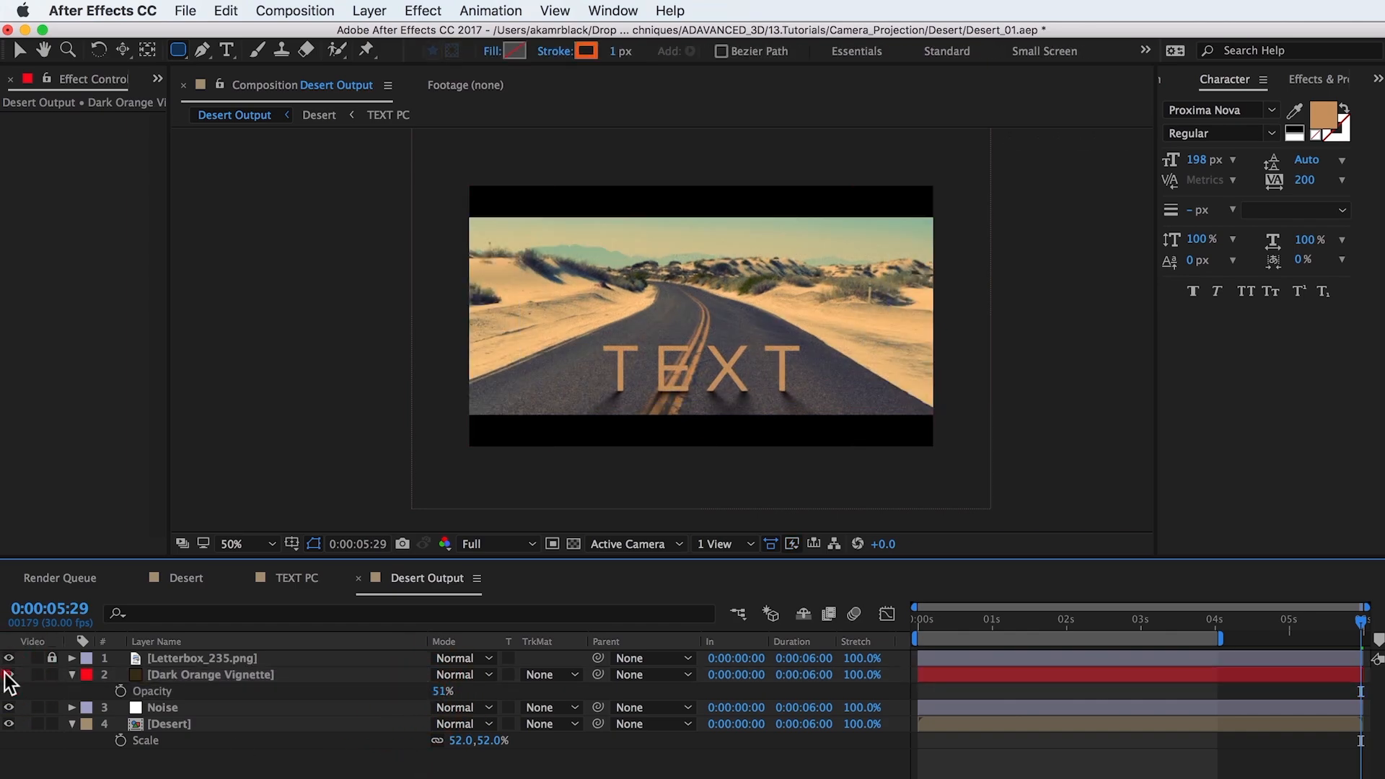
left_click(8, 675)
left_click(9, 674)
left_click(9, 675)
Step: Extend the vignette mask's upper and lower edges outward to about the letterbox bars, and preview the Desert Output animation
left_click(204, 676)
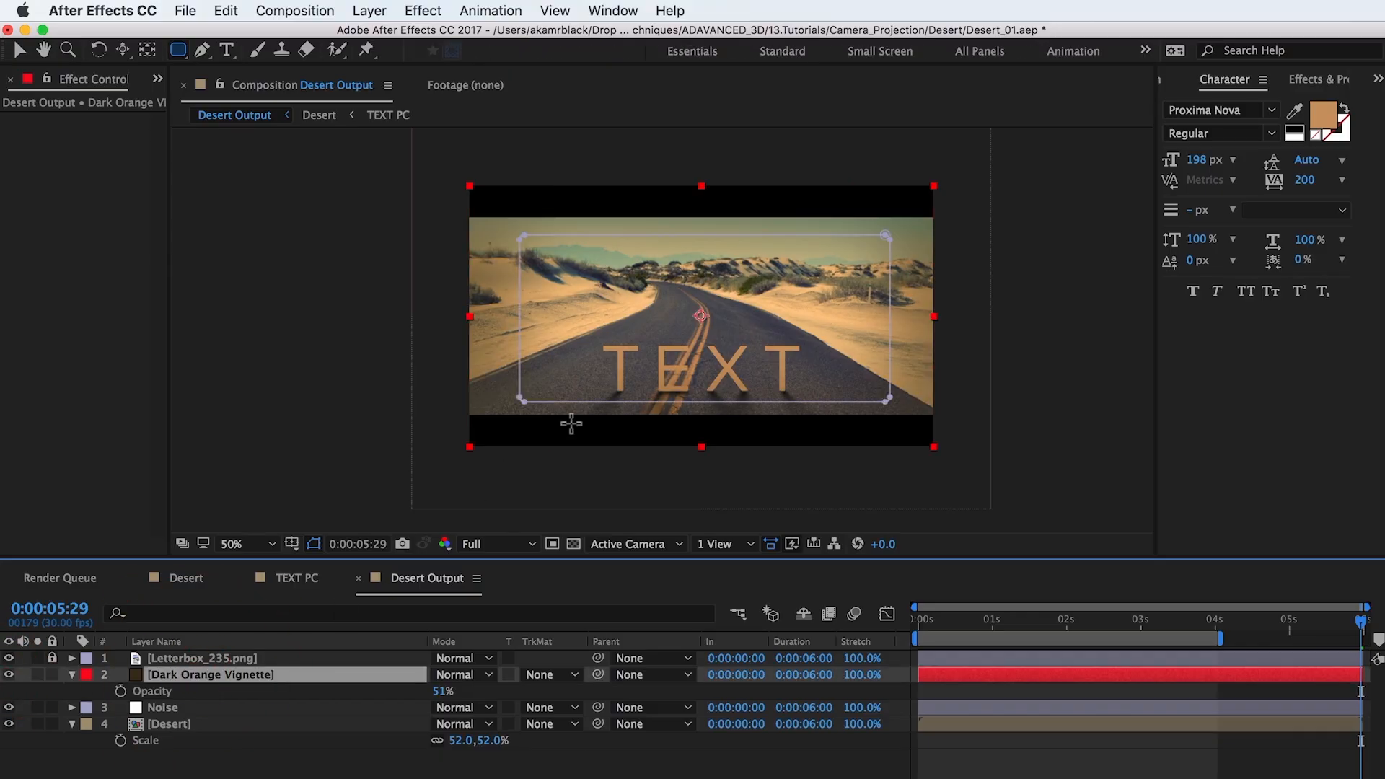
key("v")
left_click(522, 399)
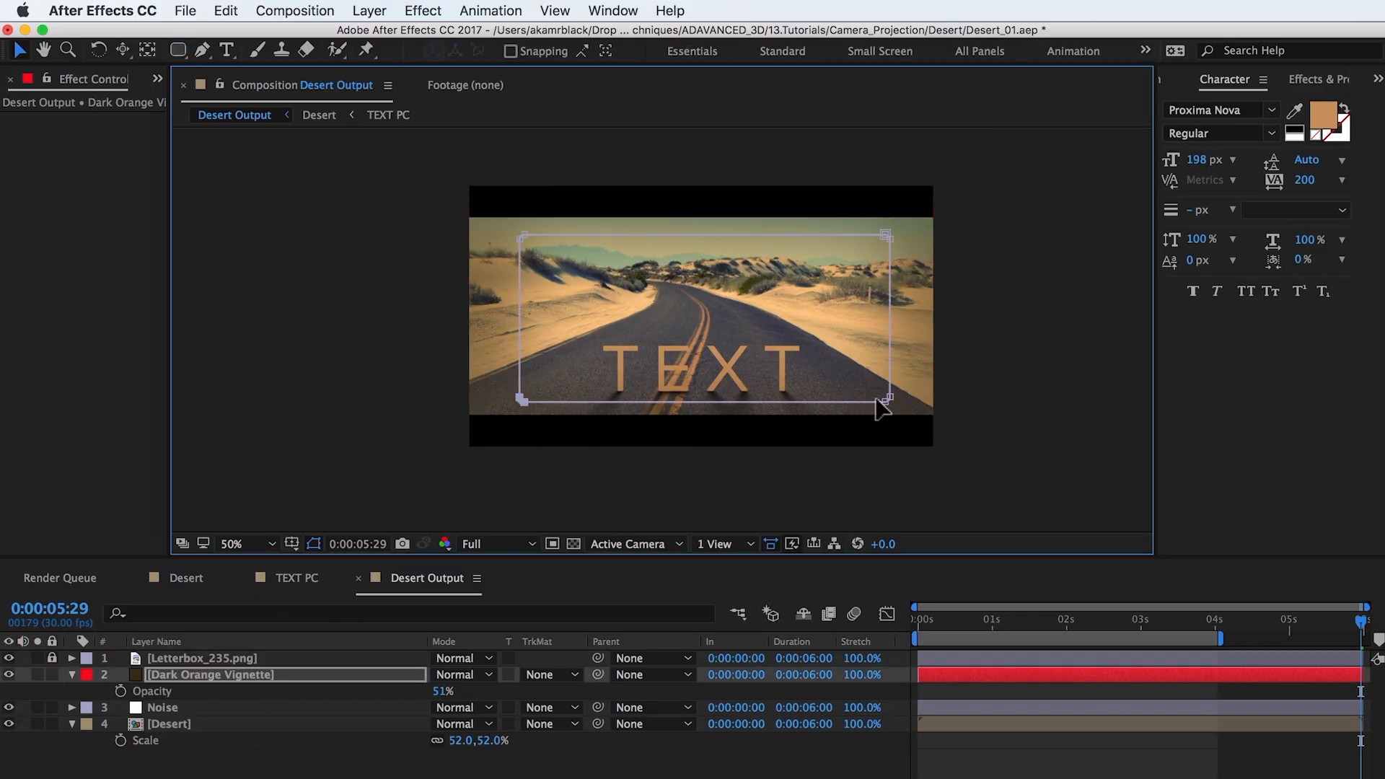
left_click(887, 401, "shift")
left_click_drag(889, 402, 886, 414)
left_click(886, 234)
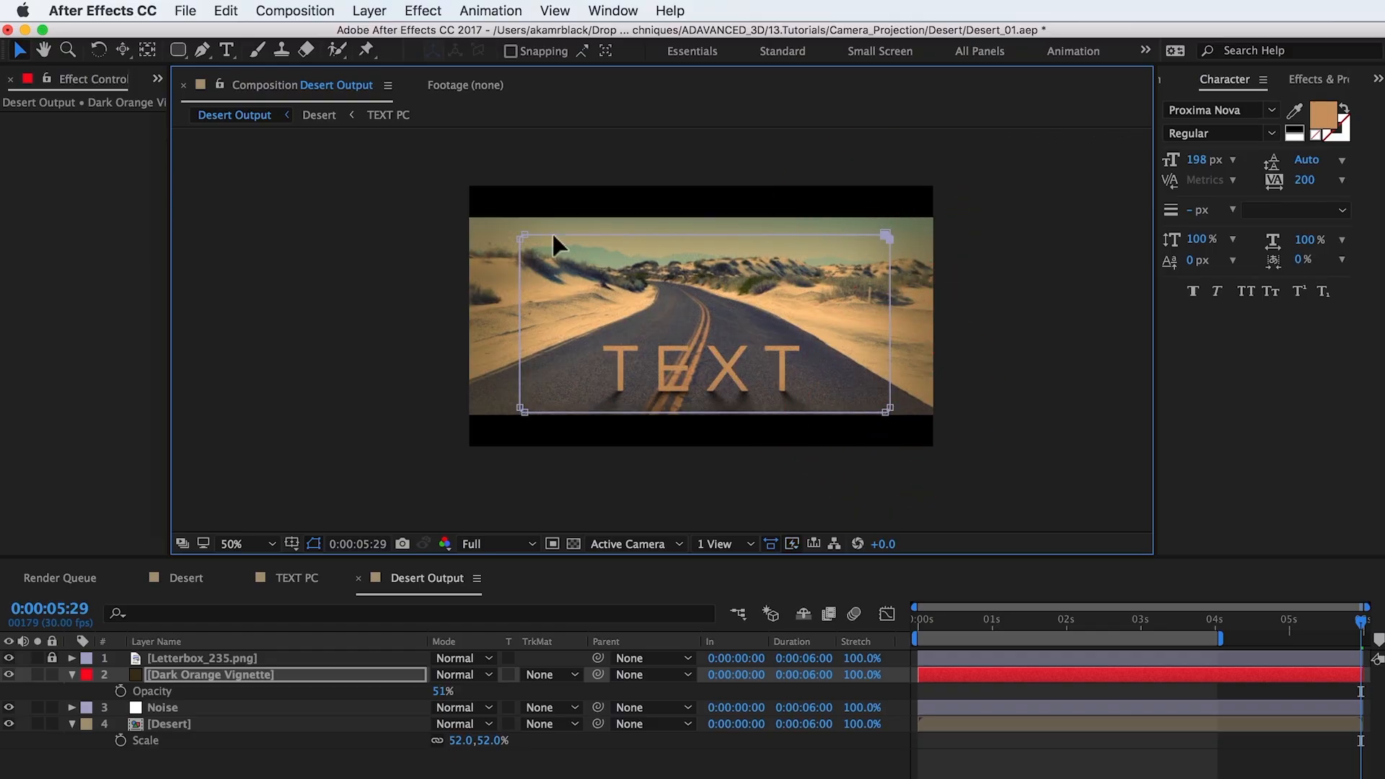
left_click_drag(517, 242, 517, 226)
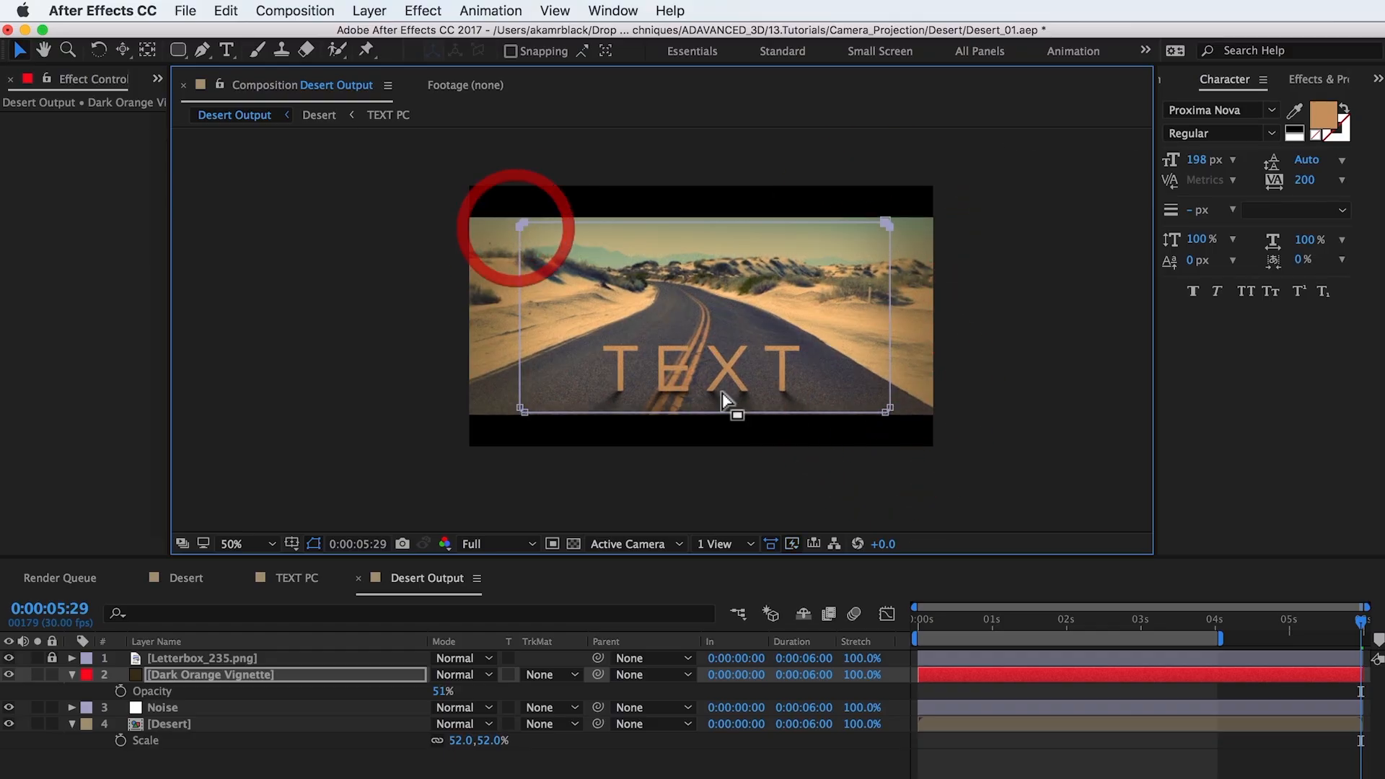
left_click(1097, 743)
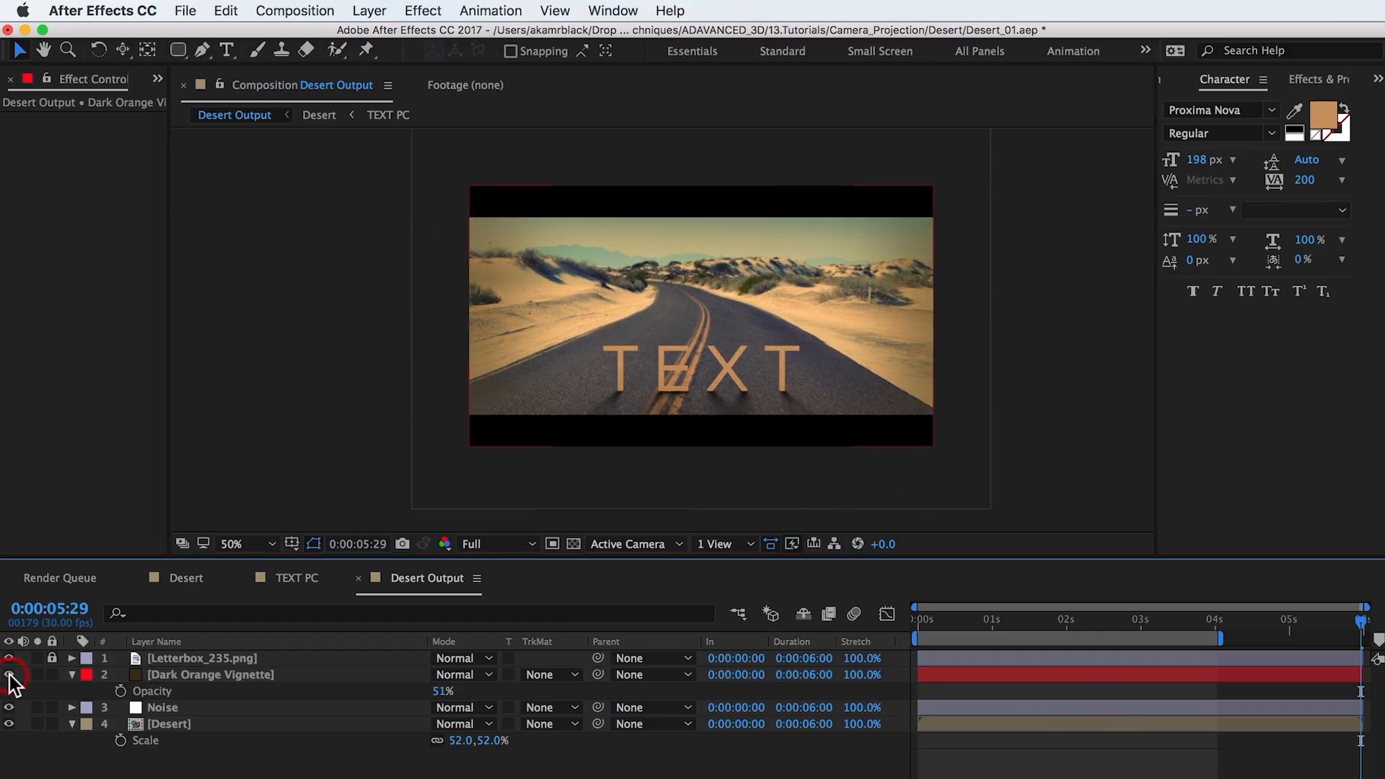
key("space")
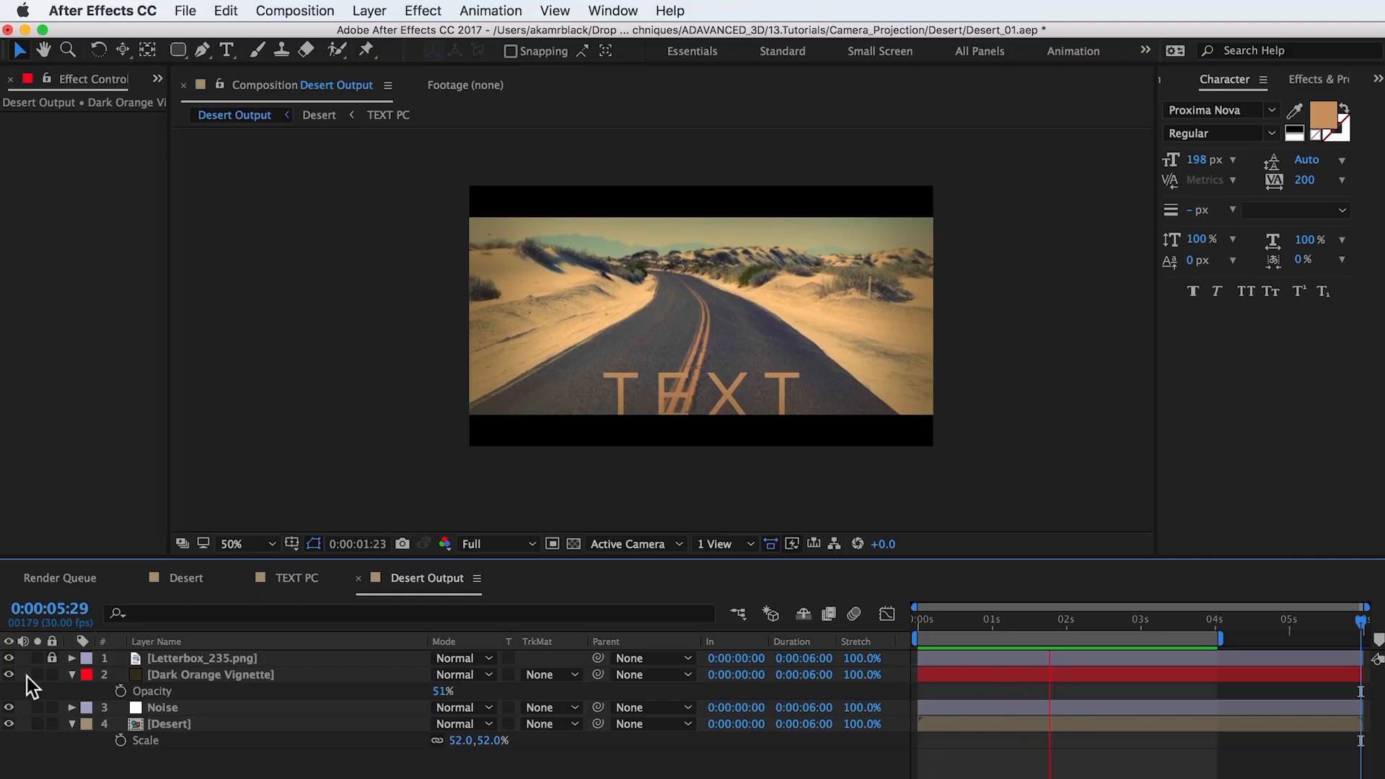